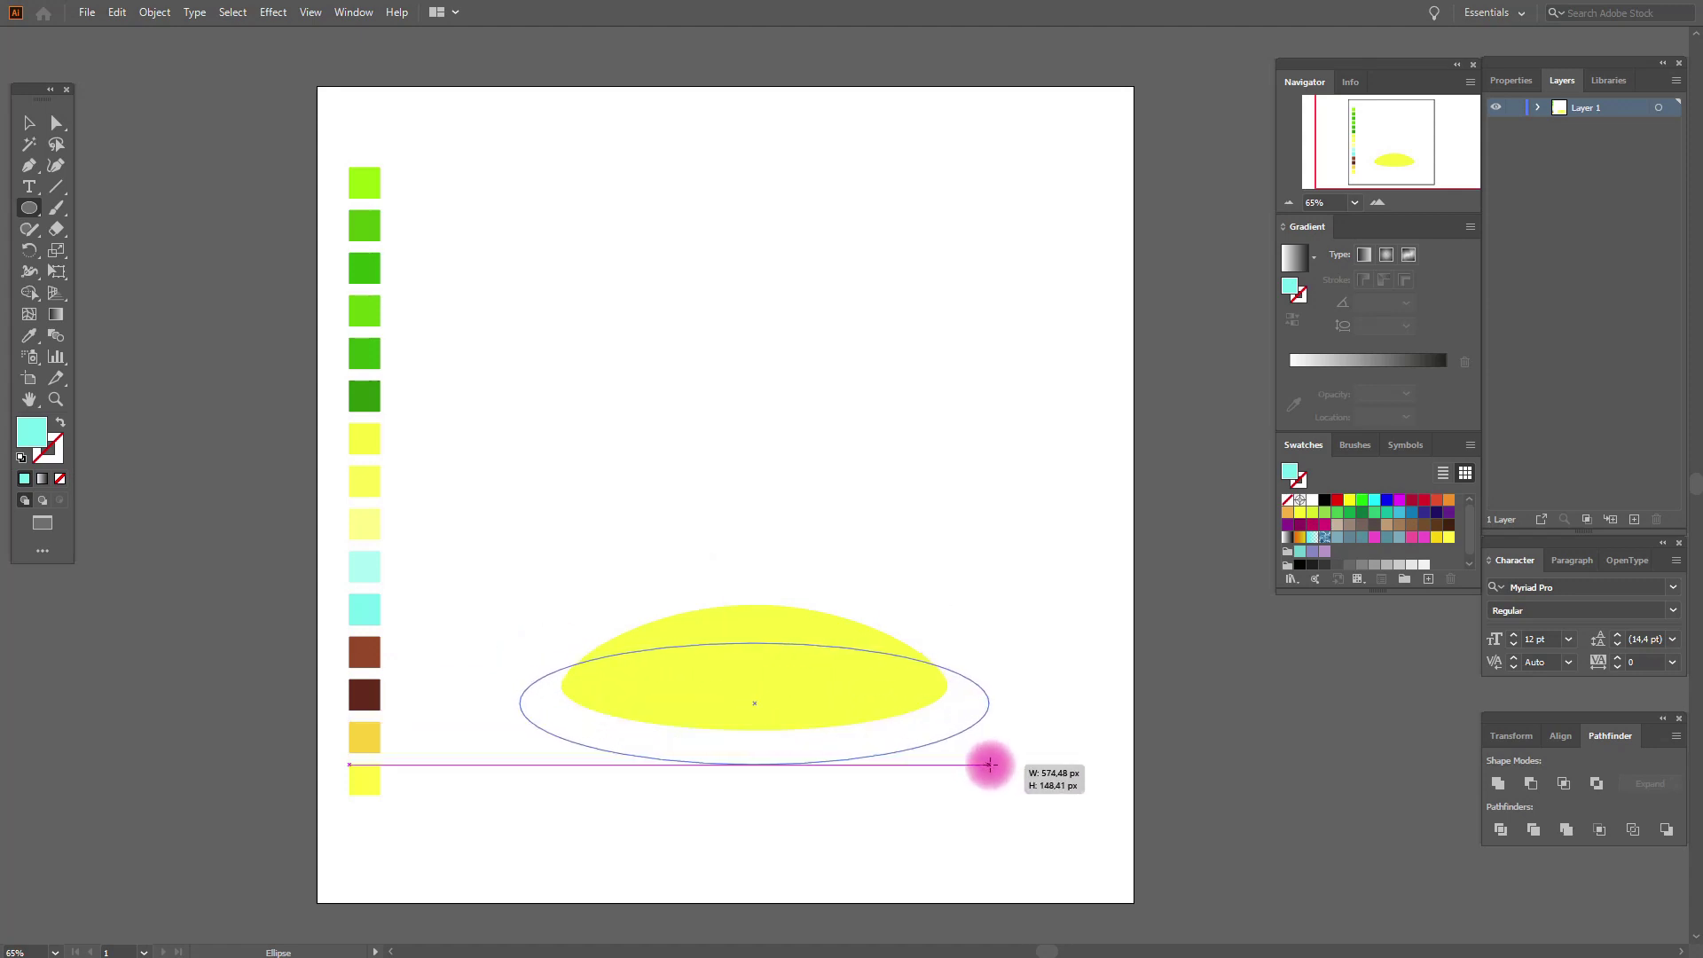
- Send the turquoise ellipse to the back behind the yellow mound, move it slightly up, and deselect it
left_click(31, 128)
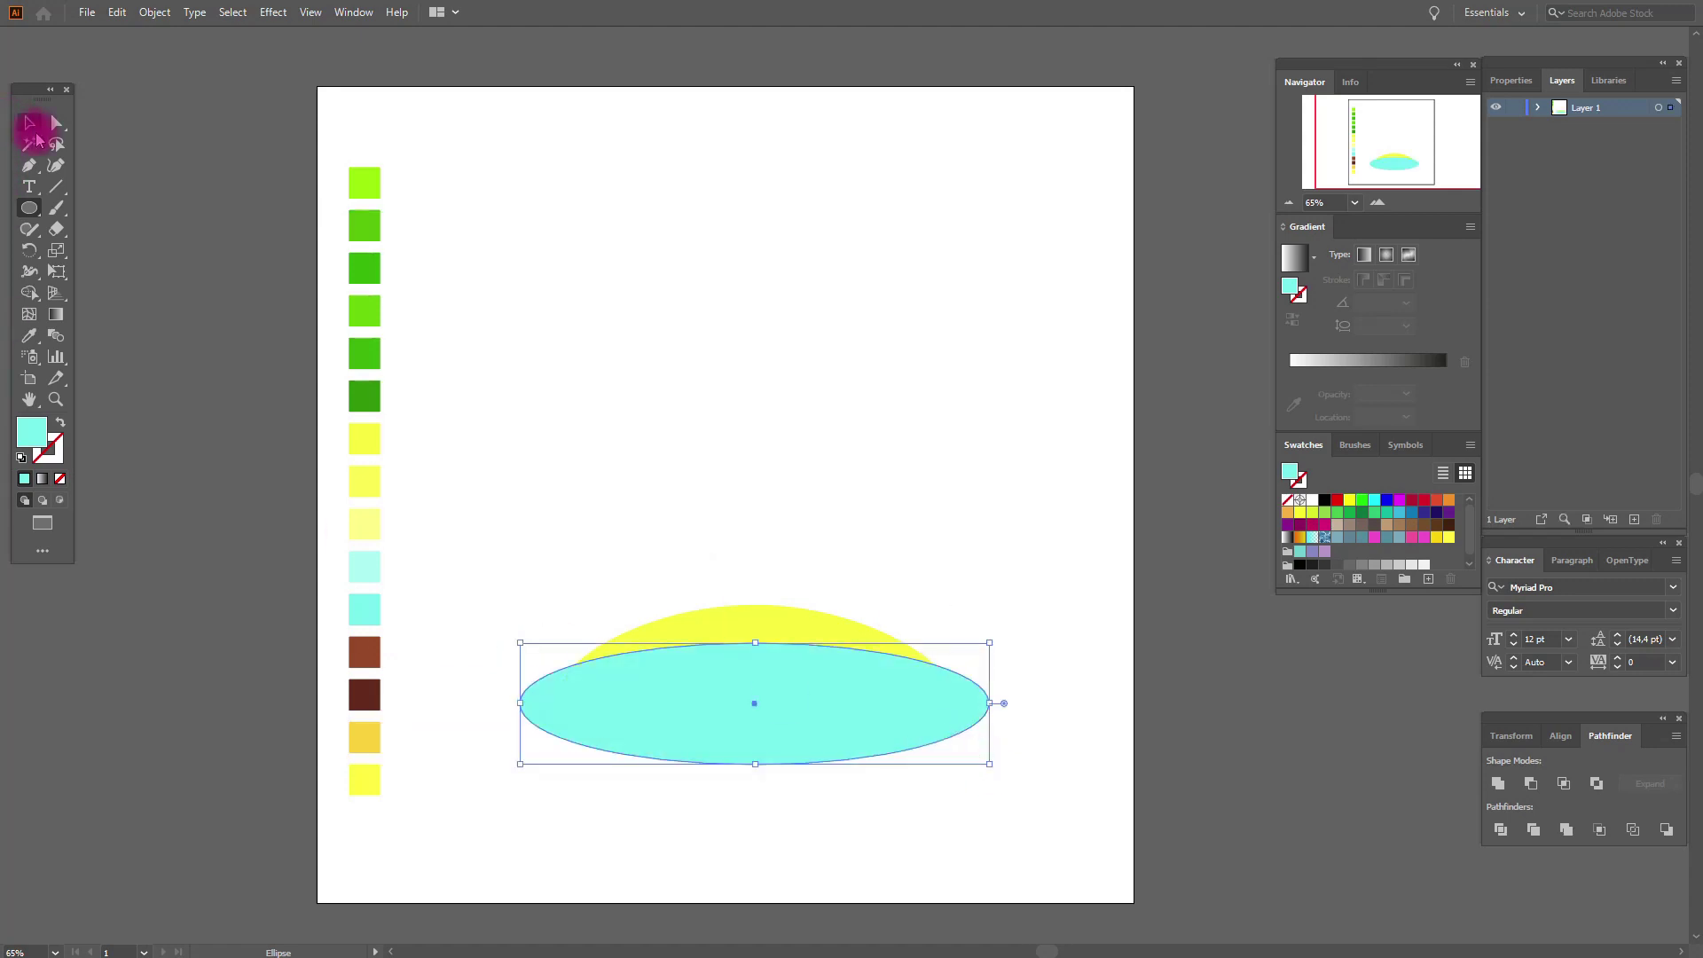
right_click(791, 705)
mouse_move(875, 612)
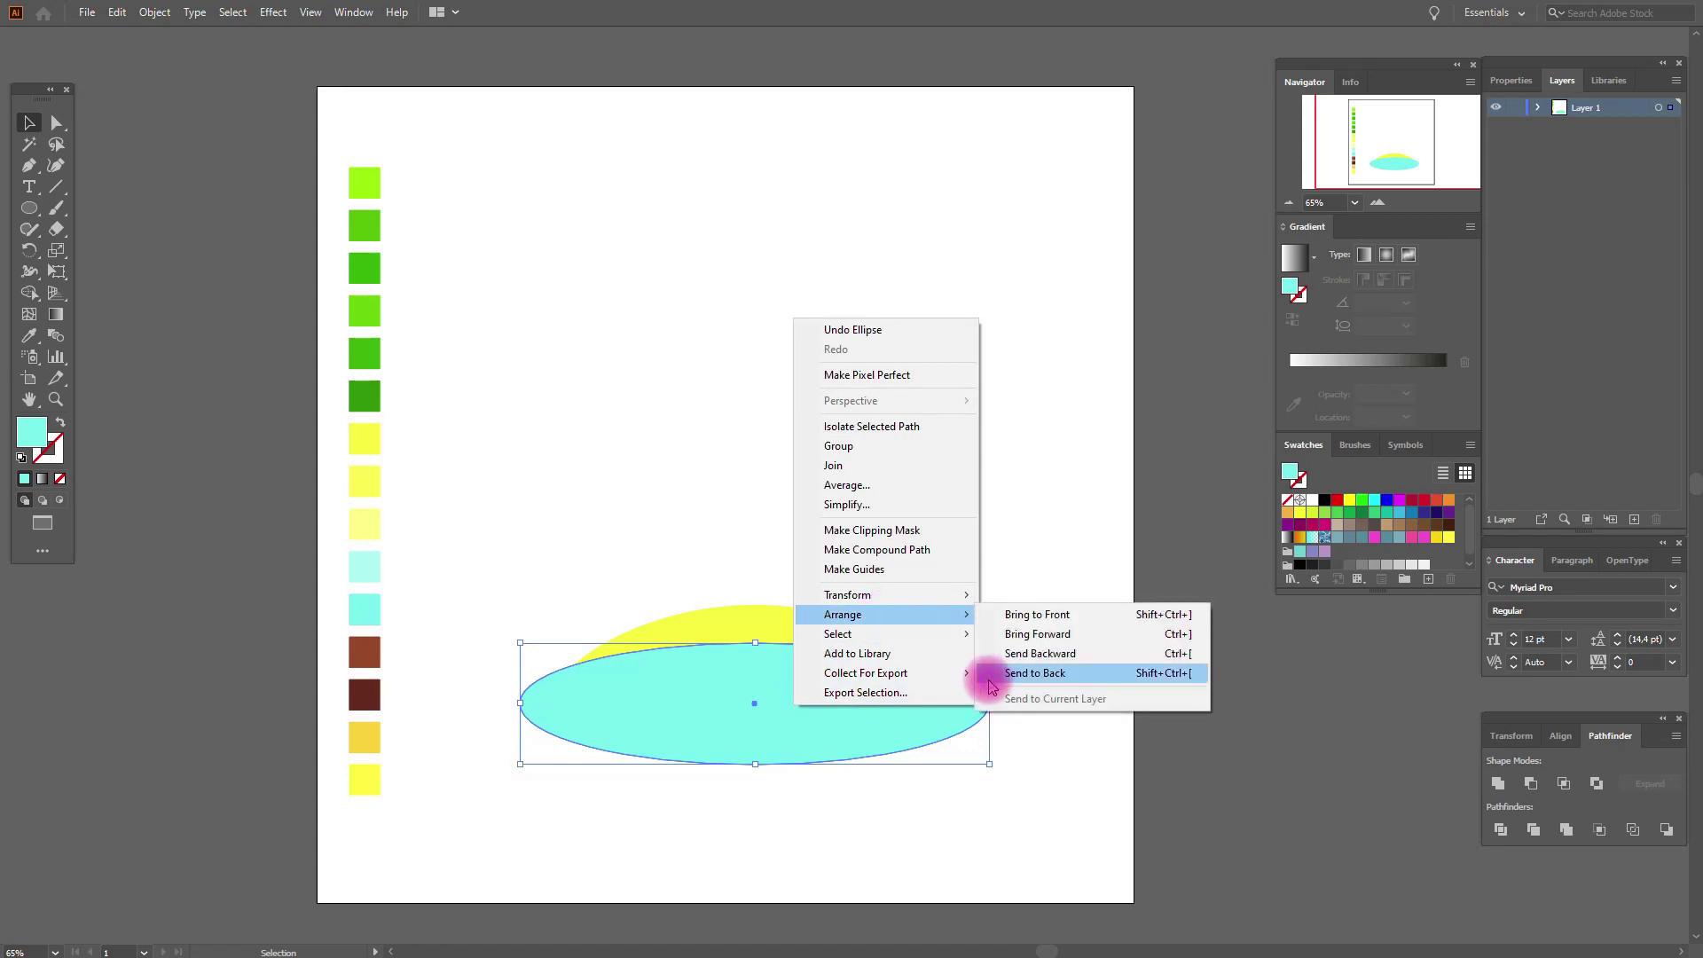
left_click(1029, 673)
left_click(1036, 665)
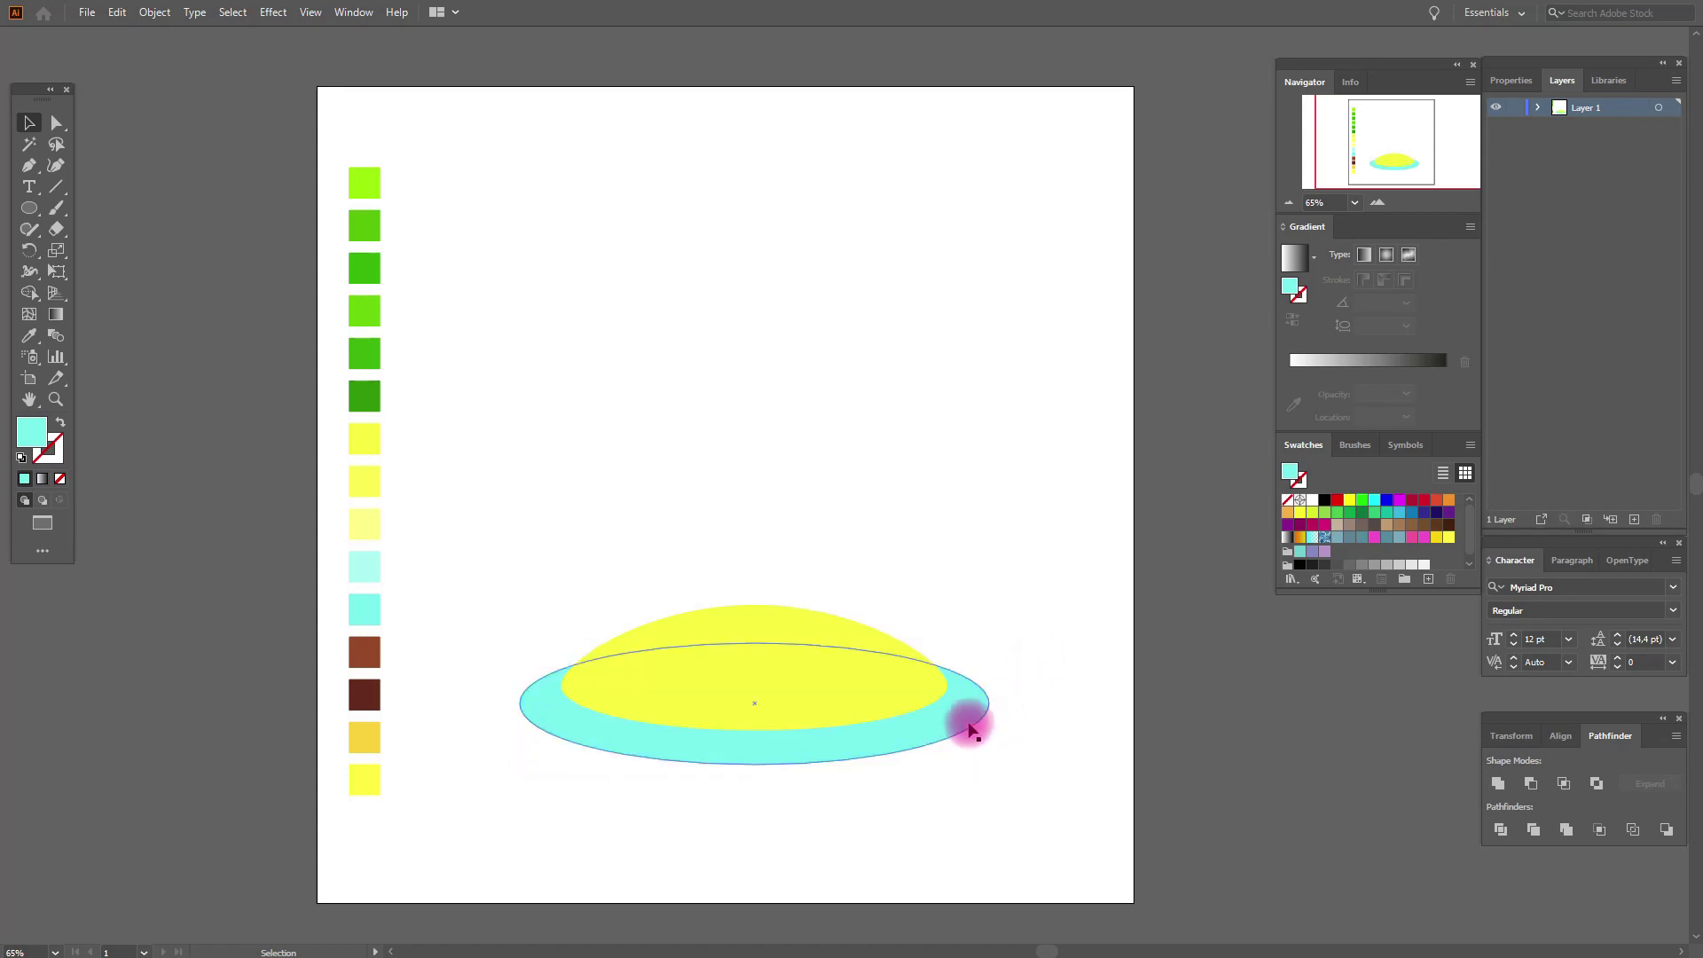
left_click_drag(967, 729, 973, 710)
left_click(1076, 711)
- Warp the turquoise ellipse's lower edge into soft irregular waves using the Warp tool and smooth the contour
left_click(960, 714)
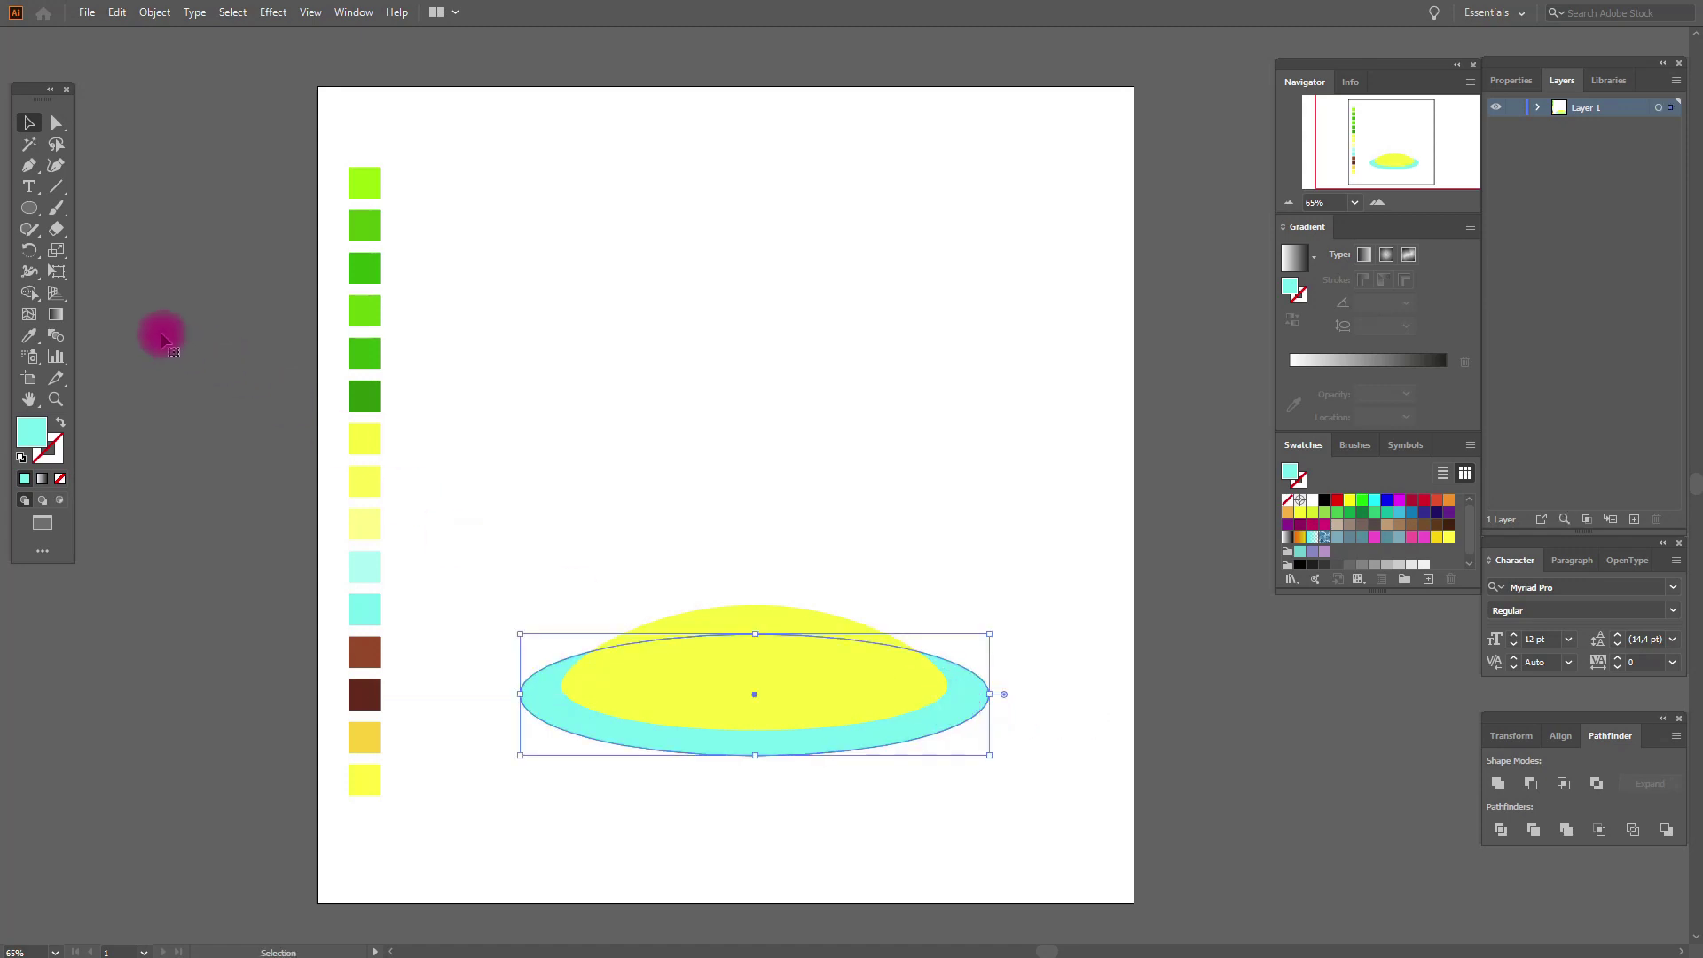
left_click(29, 270)
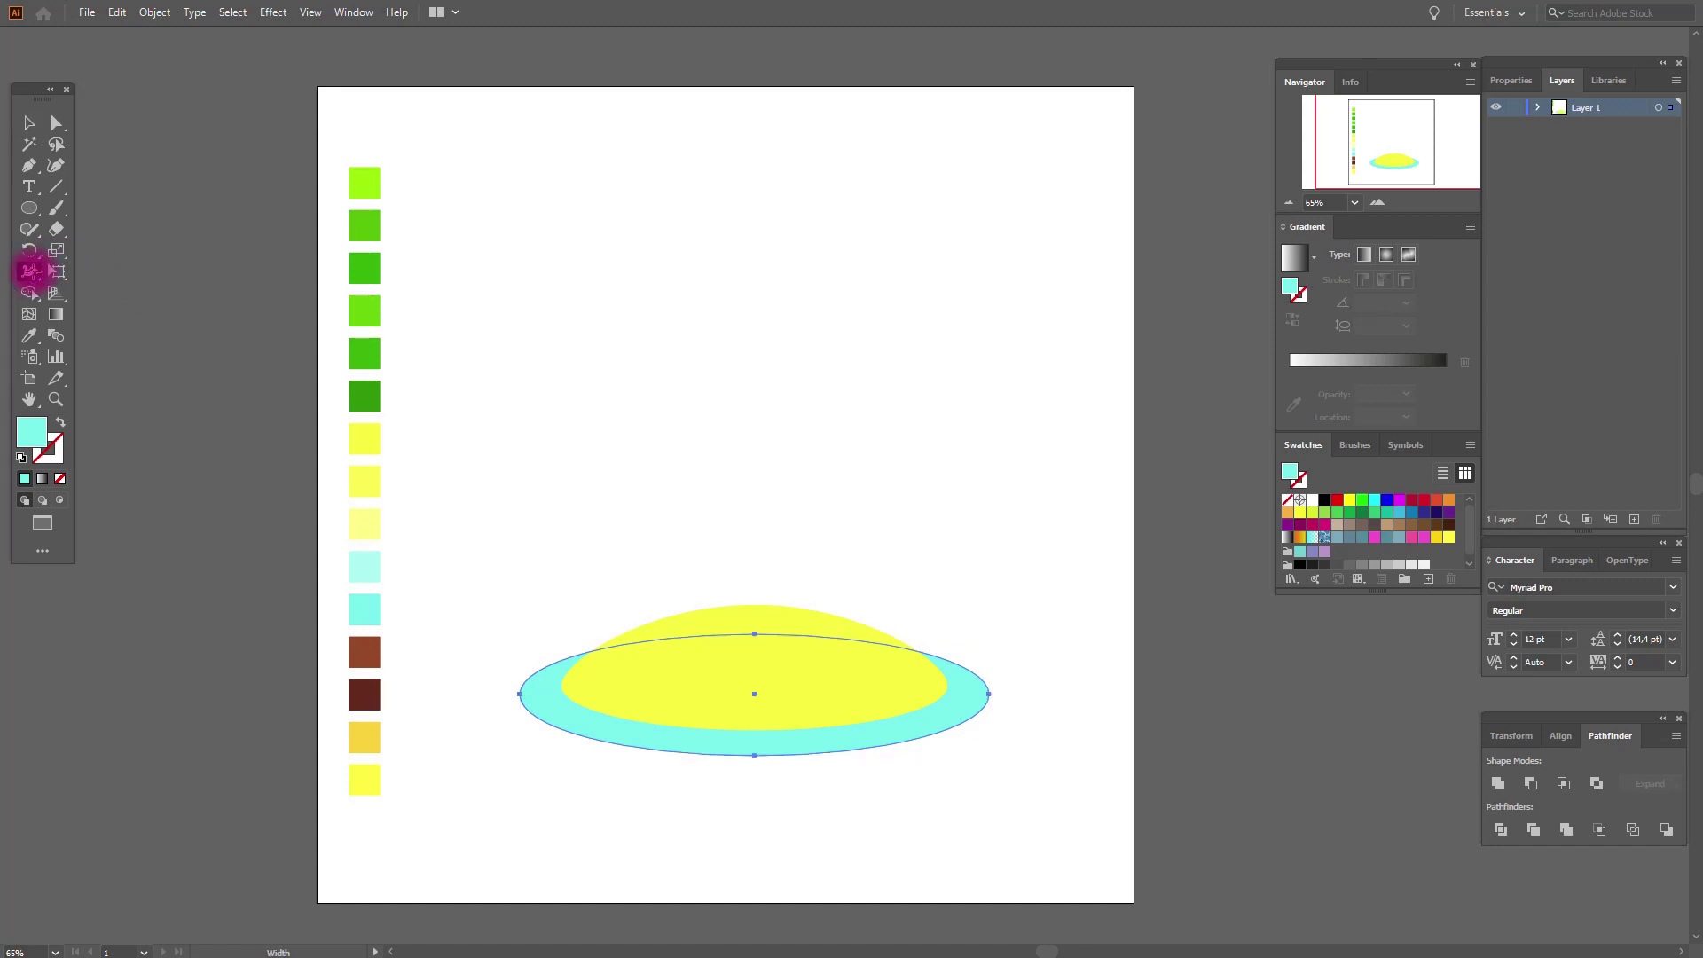
left_click_drag(66, 289, 86, 302)
left_click_drag(632, 723, 646, 720)
mouse_move(655, 784)
left_mouse_down()
mouse_move(687, 734)
mouse_move(636, 764)
mouse_move(646, 754)
left_mouse_up()
mouse_move(907, 763)
left_mouse_down()
mouse_move(897, 723)
mouse_move(879, 776)
mouse_move(868, 750)
mouse_move(900, 750)
mouse_move(860, 795)
left_mouse_up()
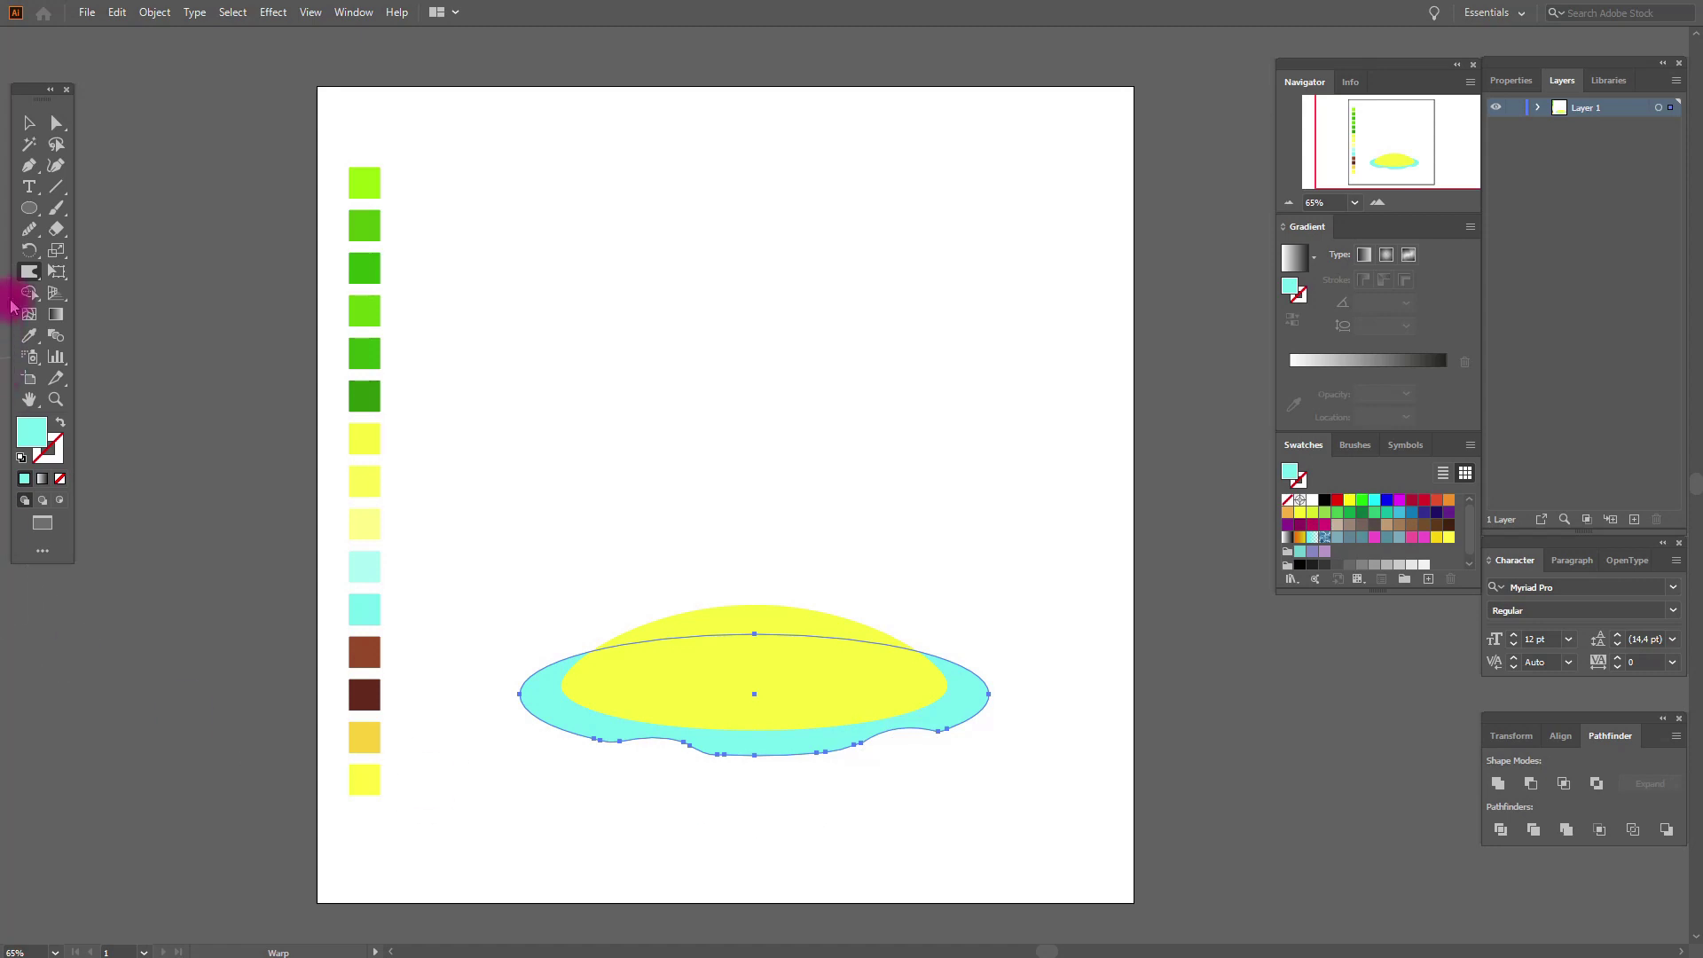
mouse_move(654, 696)
left_mouse_down()
mouse_move(619, 743)
mouse_move(668, 734)
mouse_move(730, 760)
mouse_move(973, 729)
mouse_move(850, 758)
mouse_move(701, 749)
mouse_move(814, 763)
mouse_move(856, 749)
mouse_move(711, 764)
mouse_move(638, 745)
left_mouse_up()
left_click(28, 123)
left_click(132, 276)
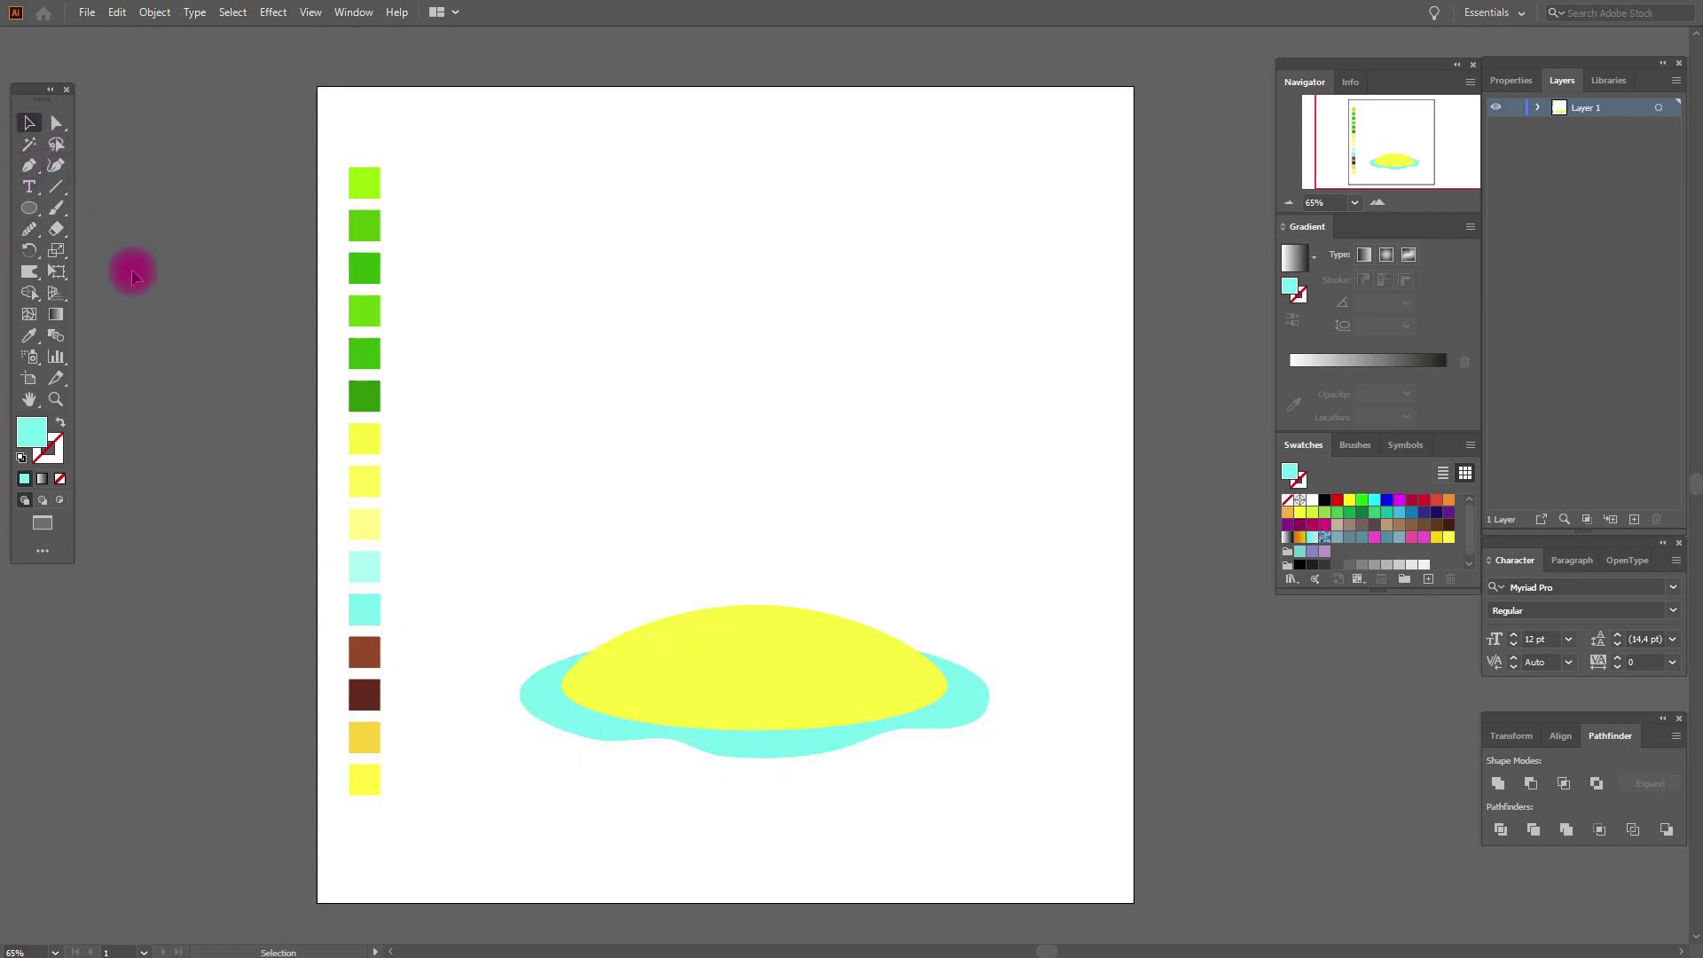
- Stretch the wavy turquoise shape slightly taller at both its upper and lower edges
left_click(810, 750)
left_click_drag(755, 632, 755, 625)
left_click_drag(757, 758, 757, 765)
left_click(898, 803)
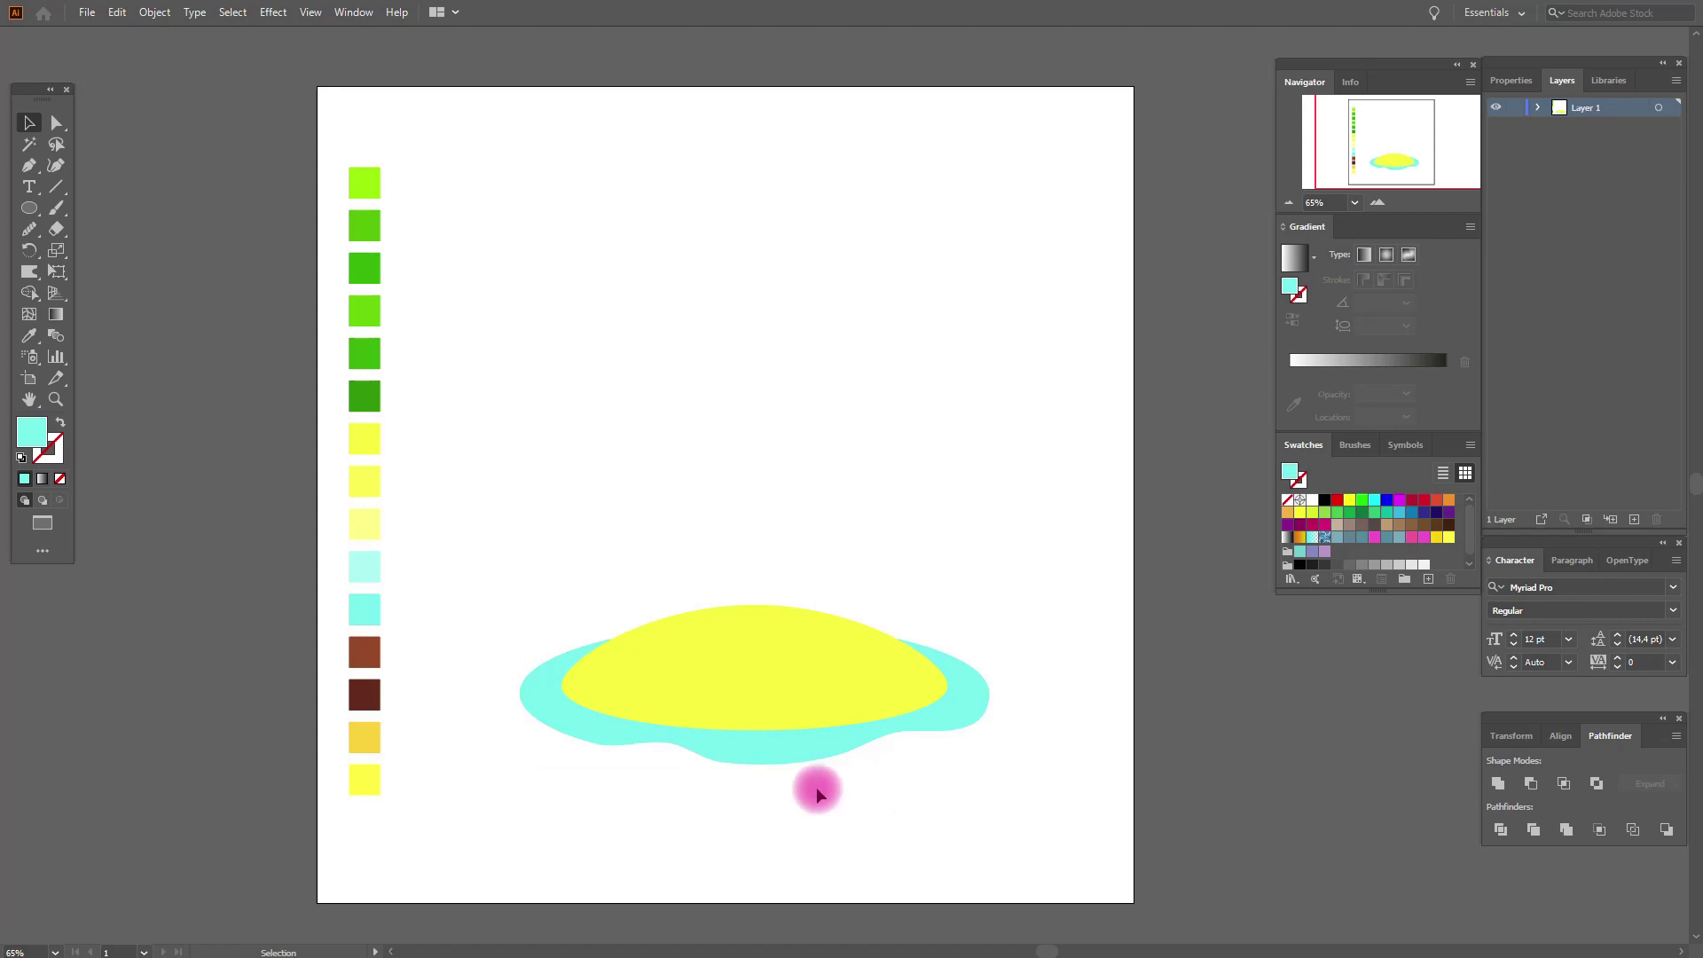
- Duplicate the turquoise shape in front of itself, scale the copy down, and fill it with the pale turquoise palette colour
left_click(780, 763)
key("a")
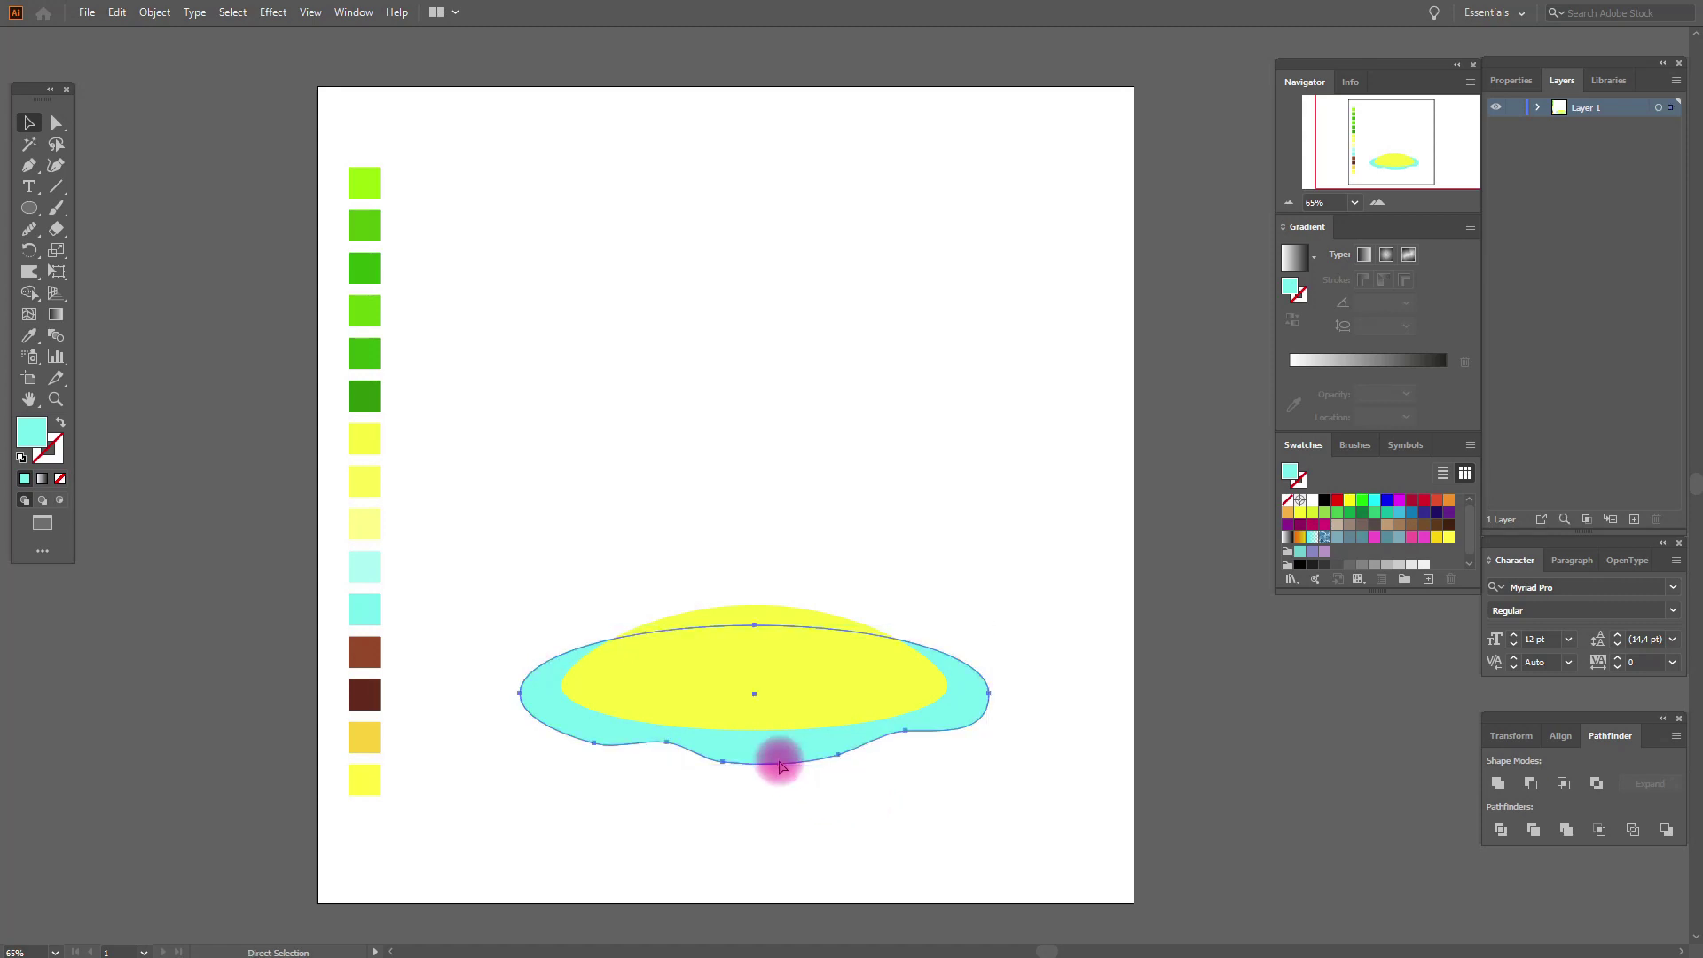
key("v")
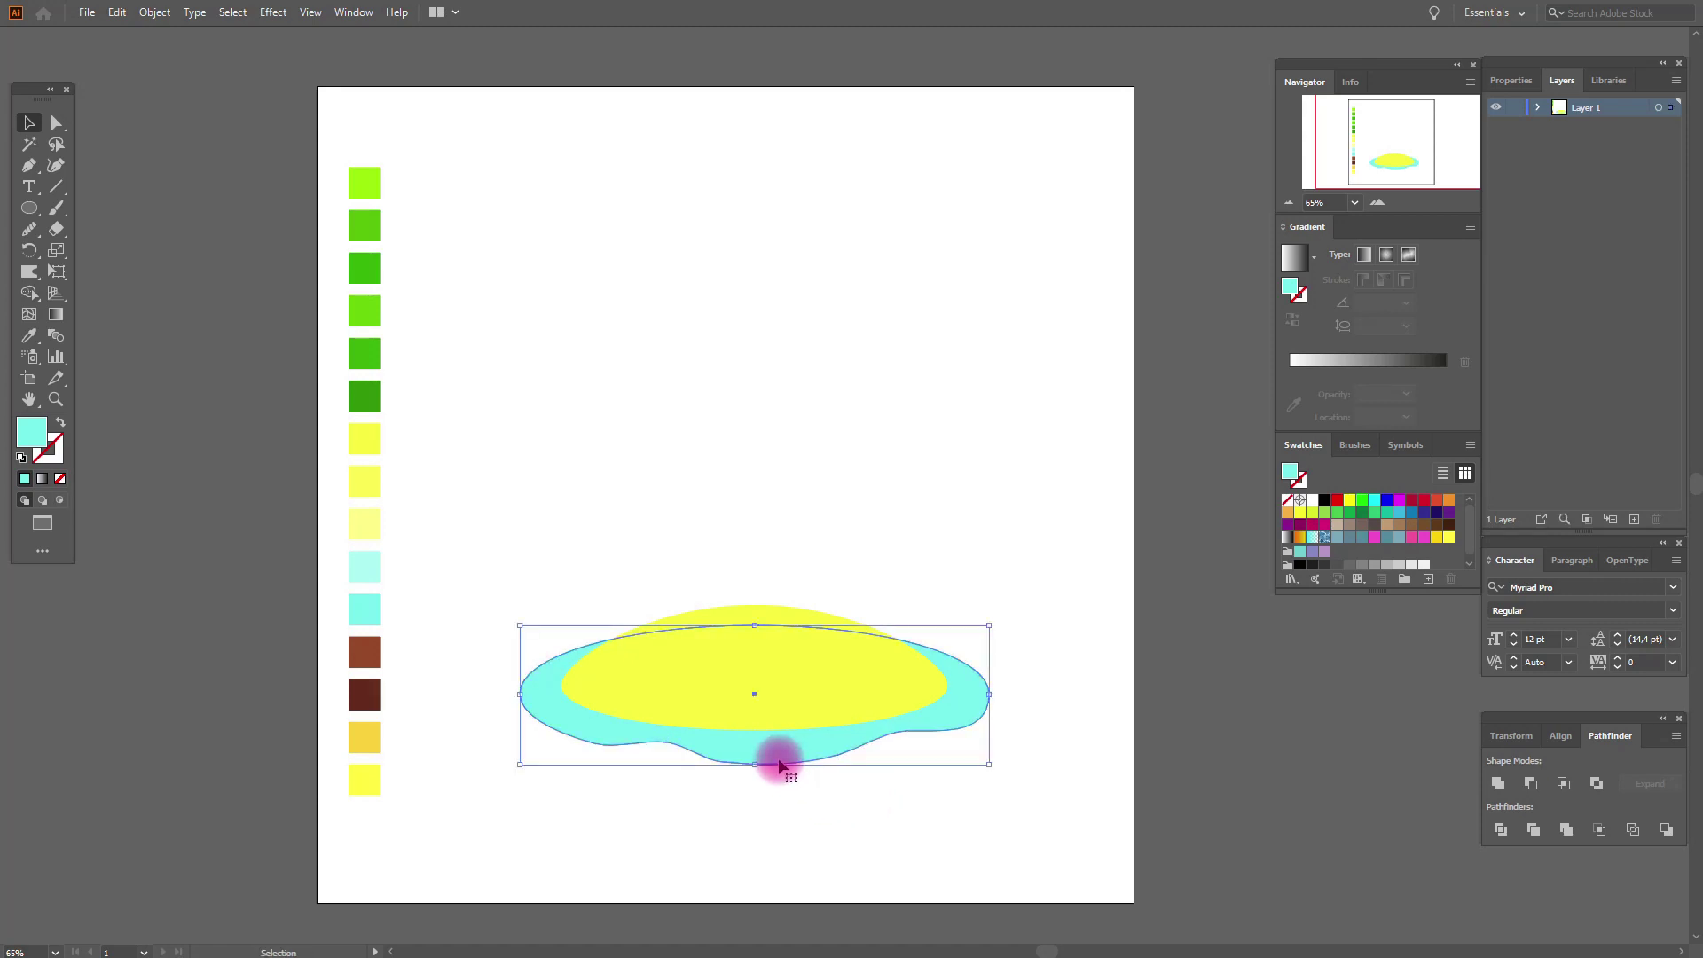
left_click_drag(756, 765, 756, 750)
left_click(29, 341)
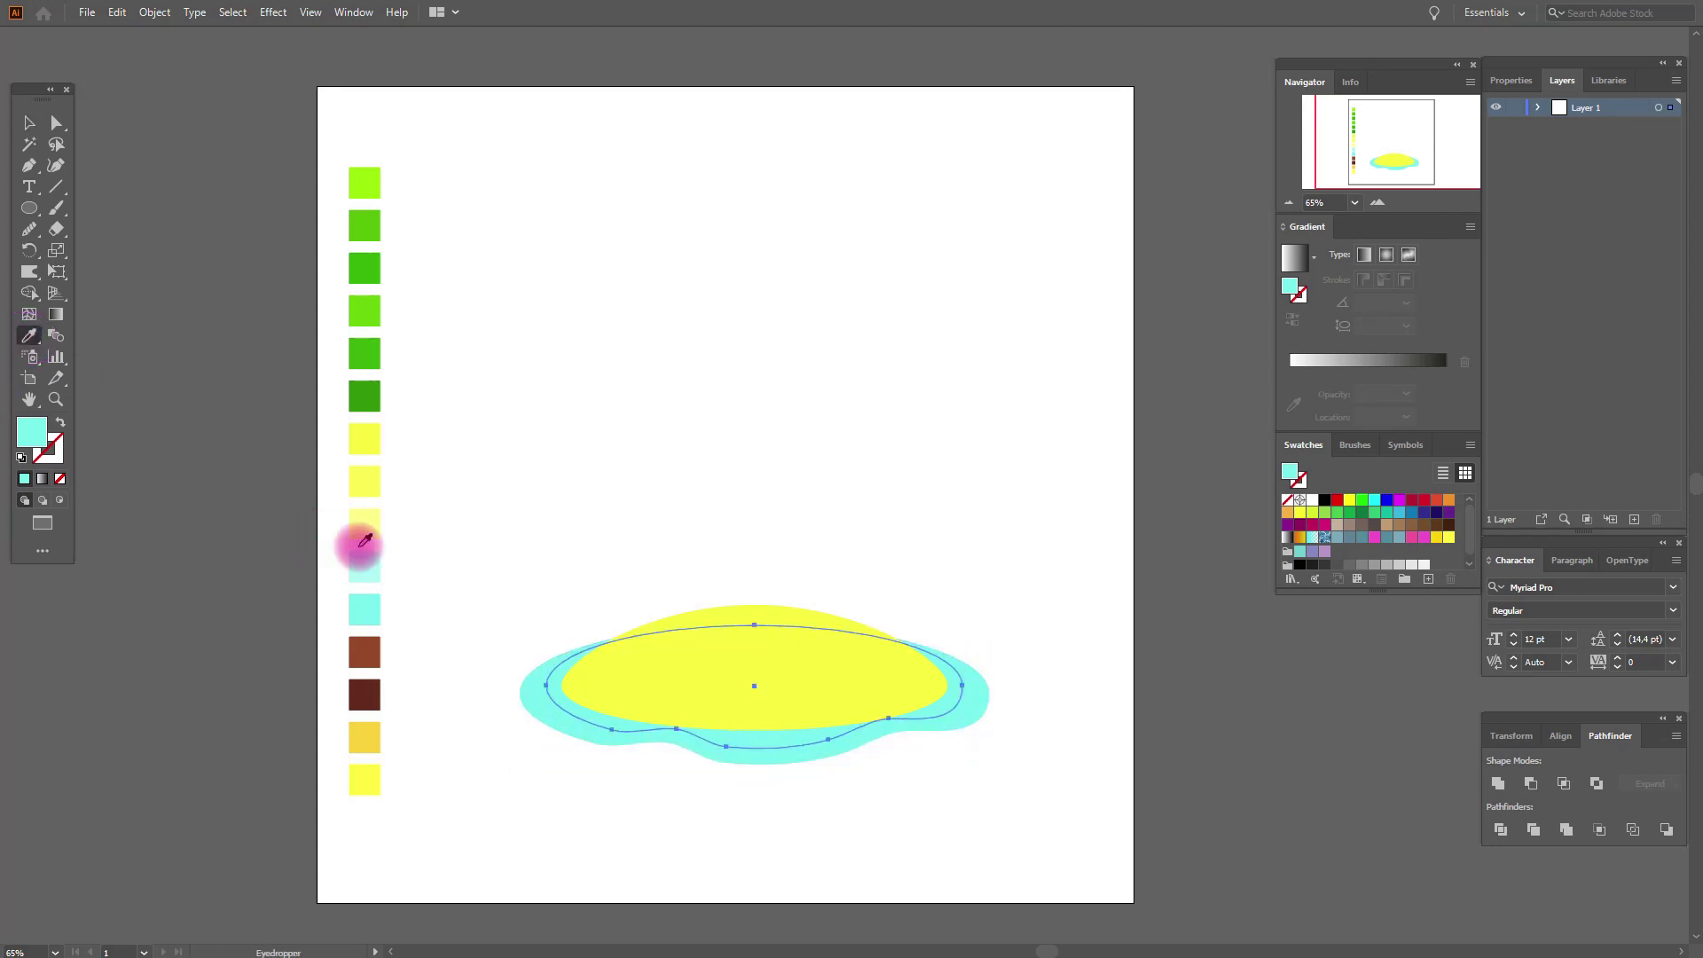
left_click(355, 563)
left_click(28, 124)
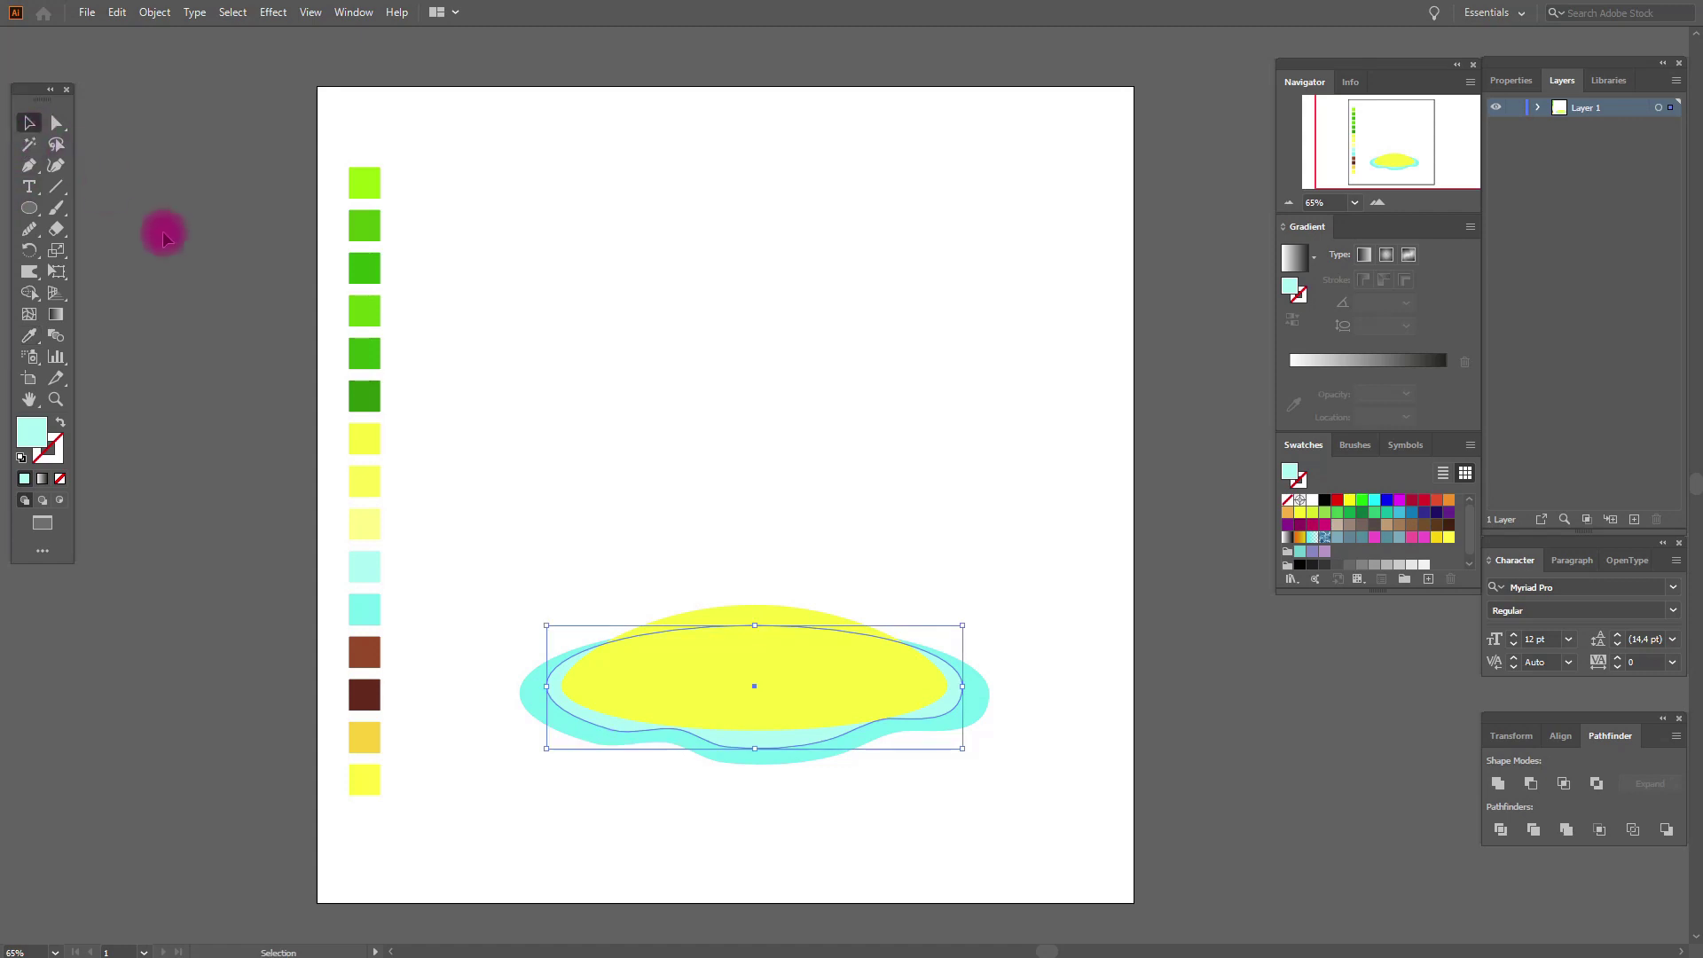
left_click(167, 237)
- Widen the pale turquoise shape by moving its two side anchor points outward, and adjust the anchor at its lower-left dent
left_click(544, 692)
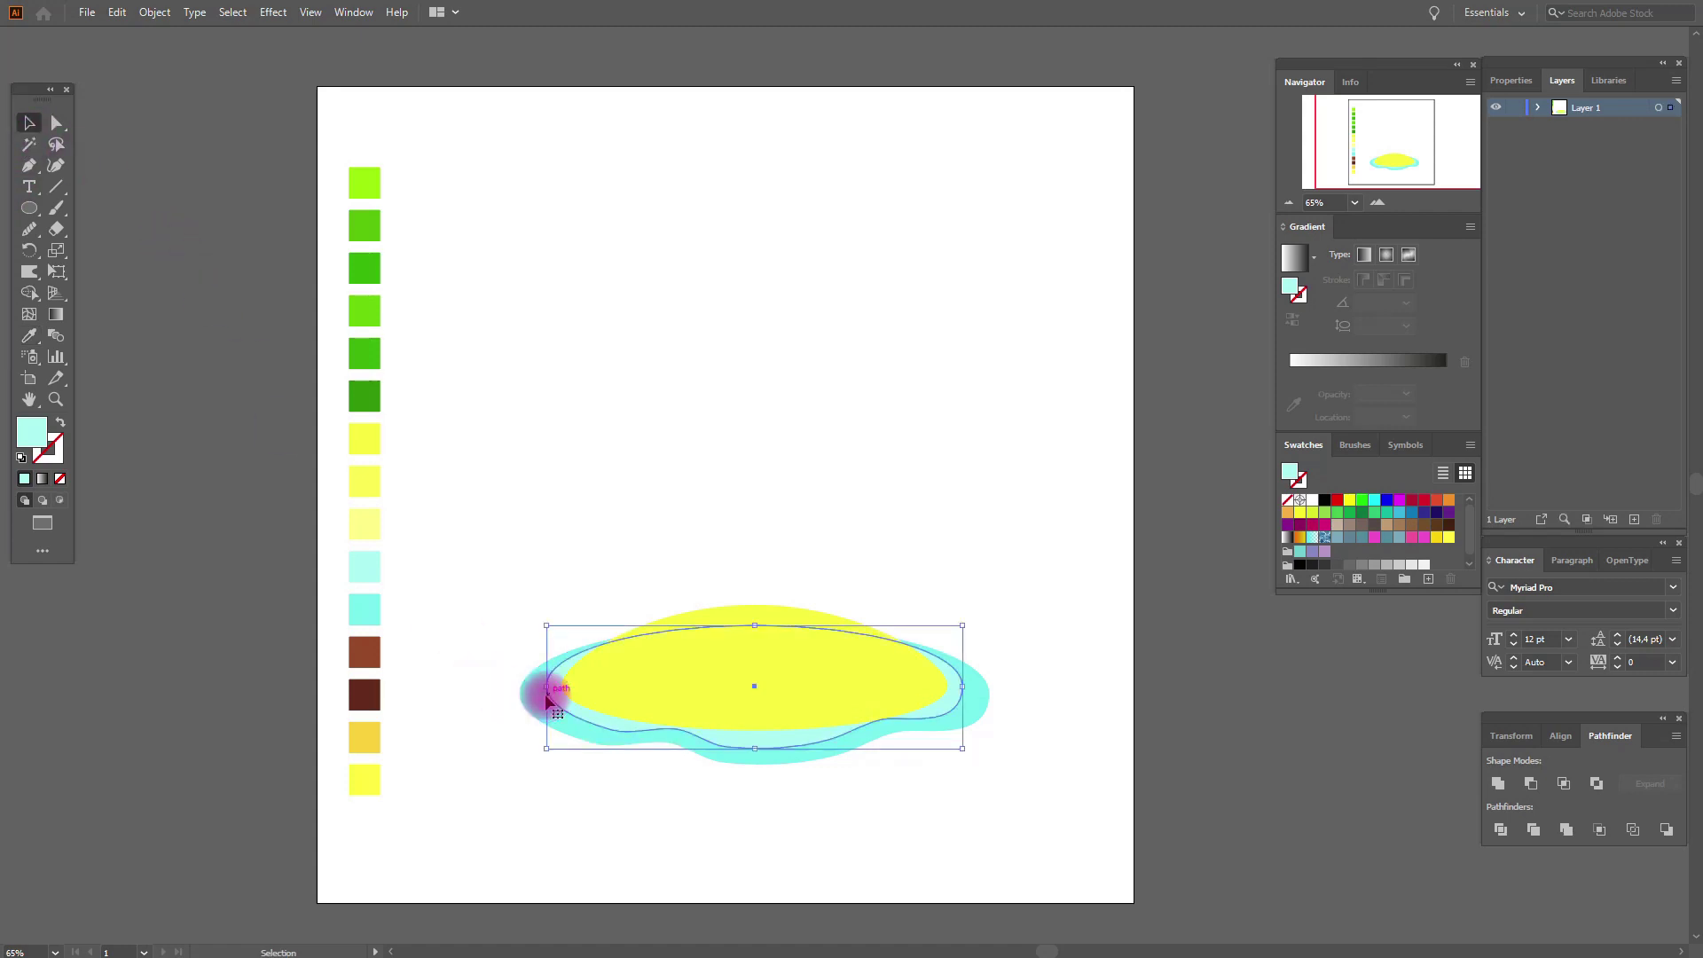
left_click(56, 123)
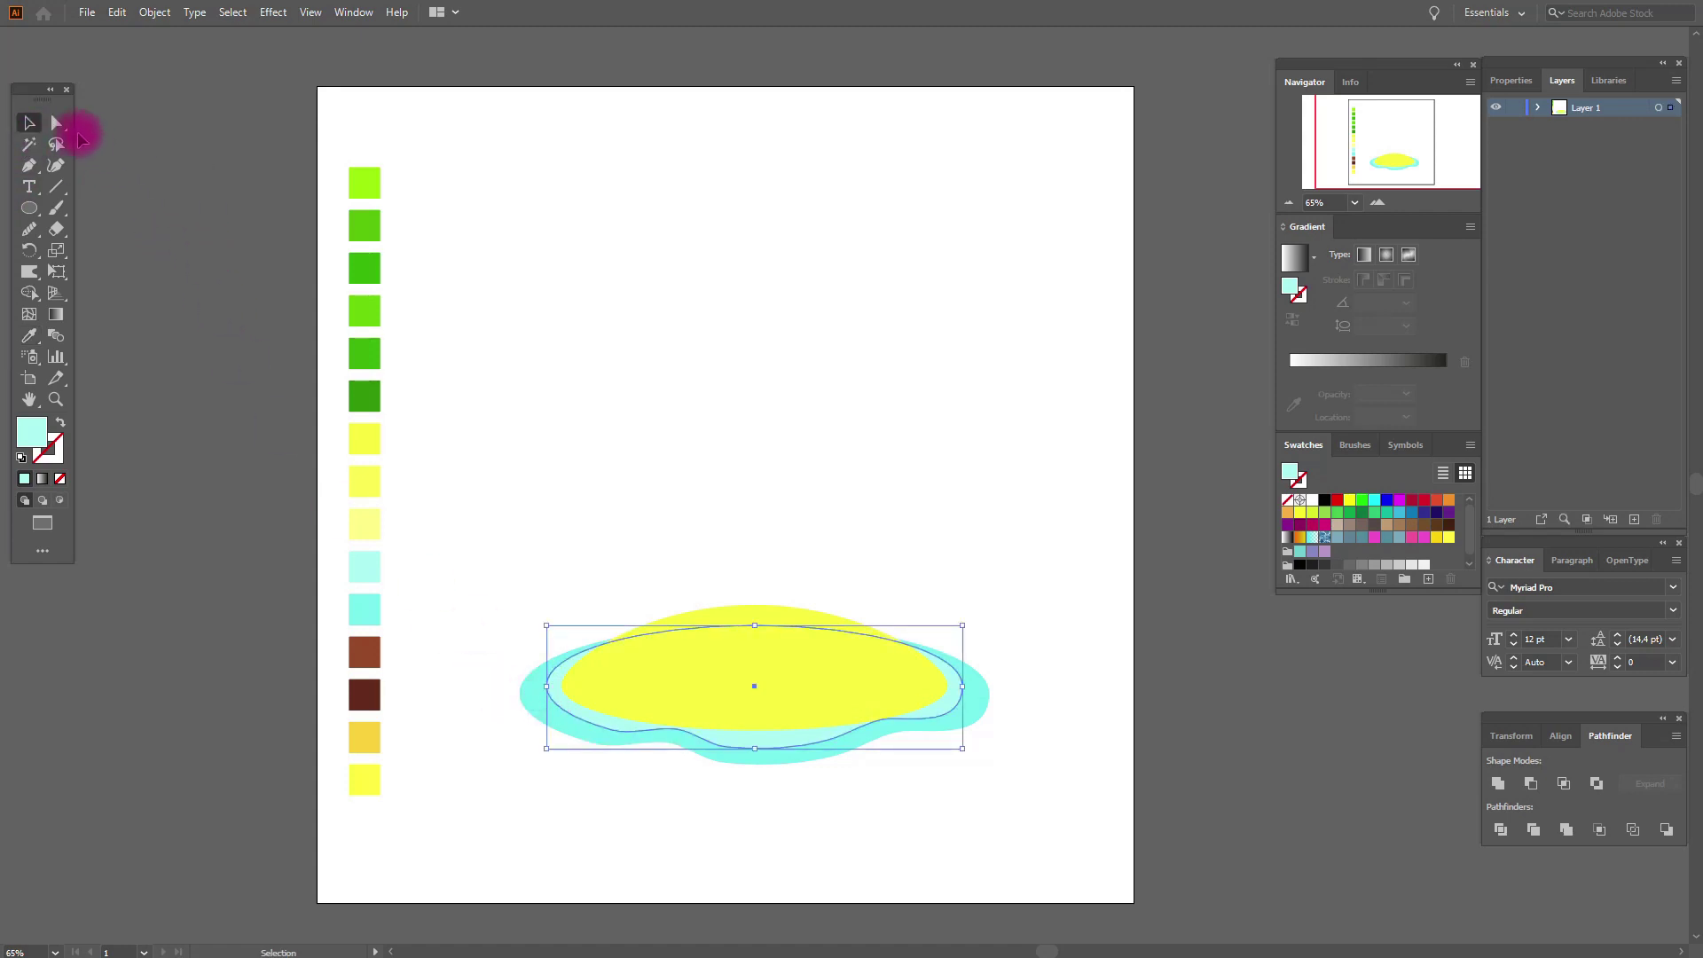
left_click(545, 688)
left_click_drag(548, 693, 536, 691)
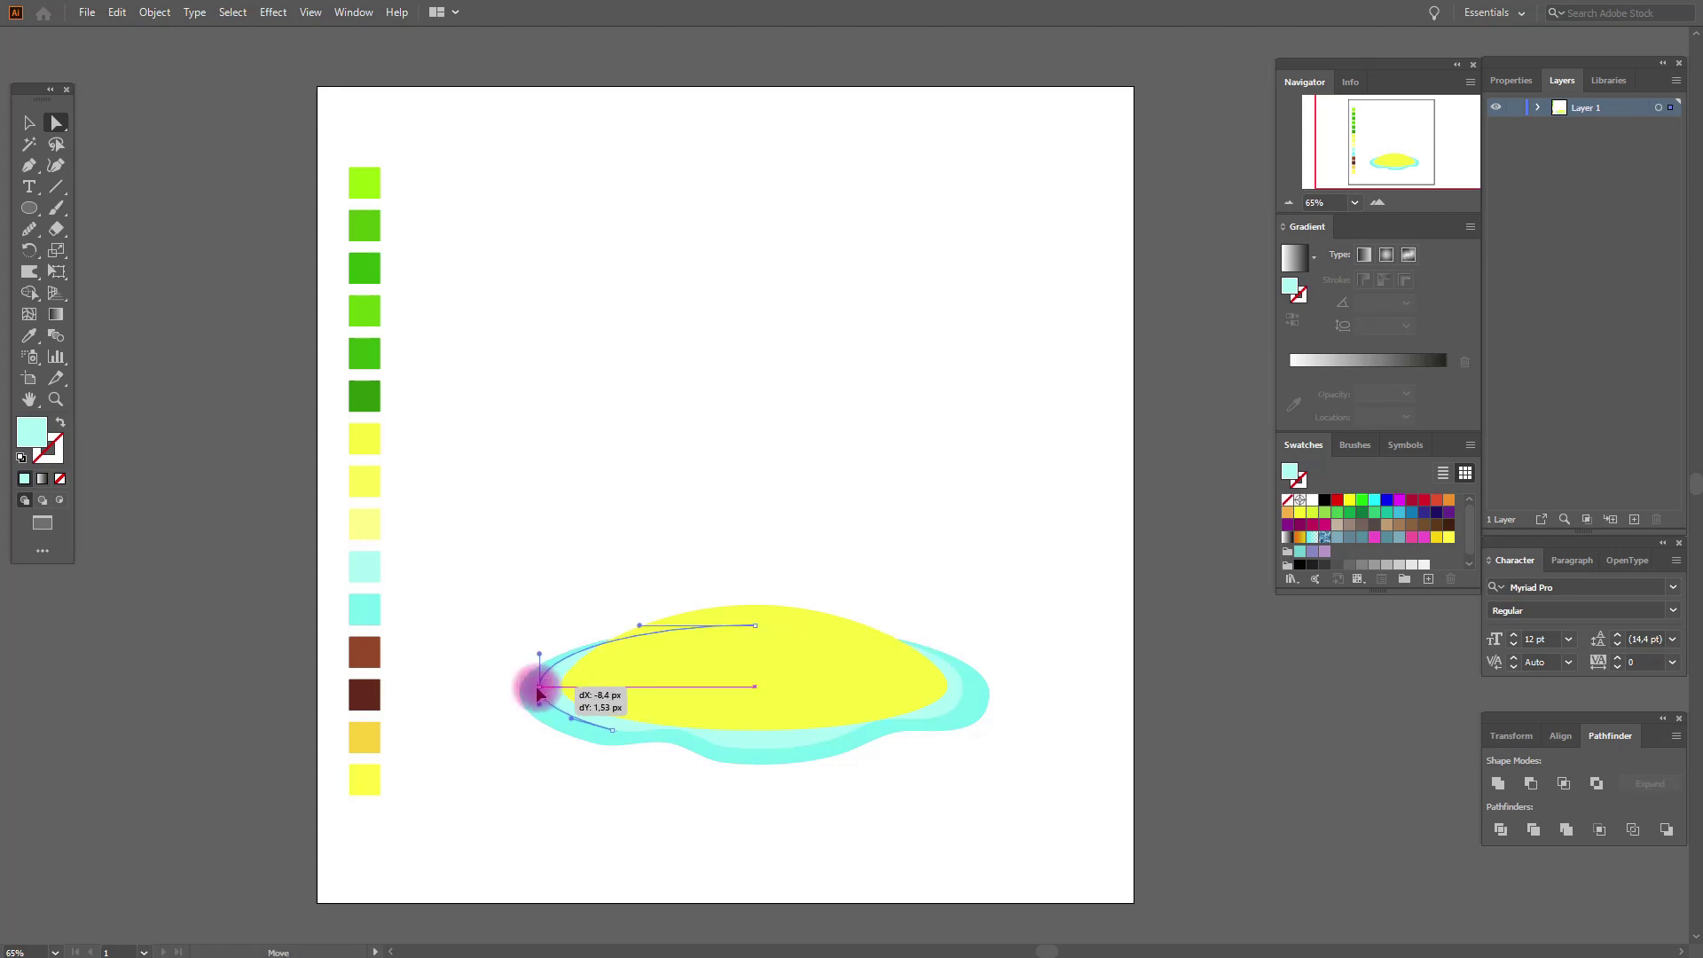
left_click(966, 692)
left_click_drag(965, 690, 974, 692)
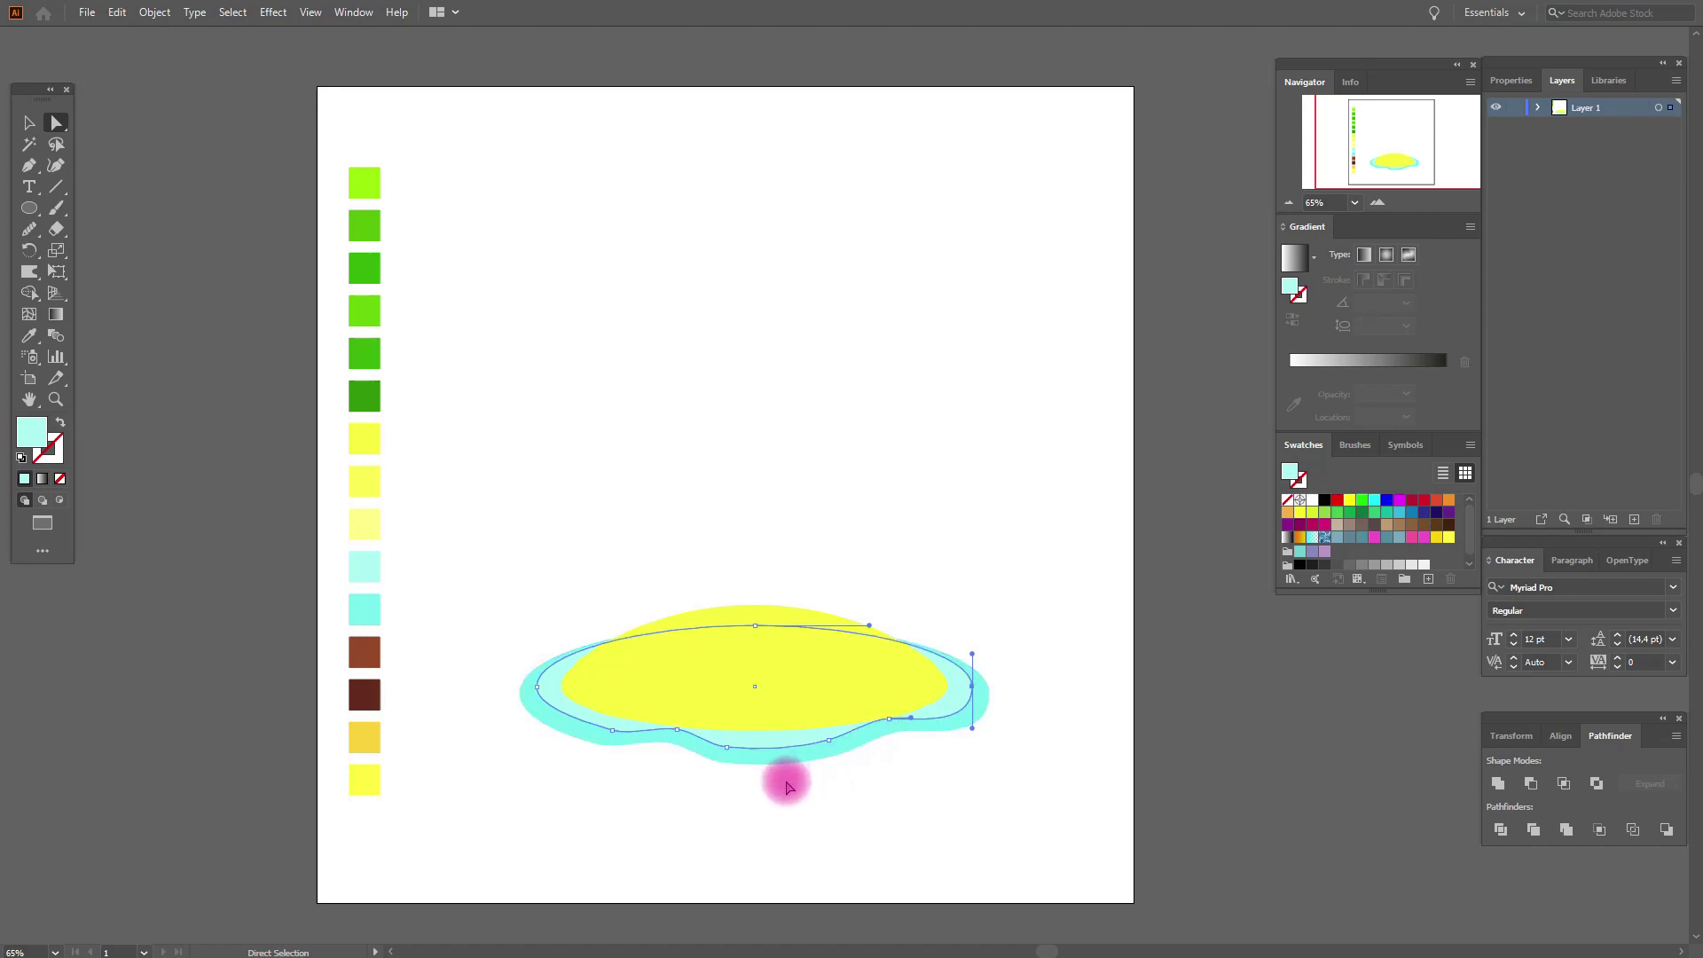
left_click(676, 733)
left_click_drag(676, 735, 680, 739)
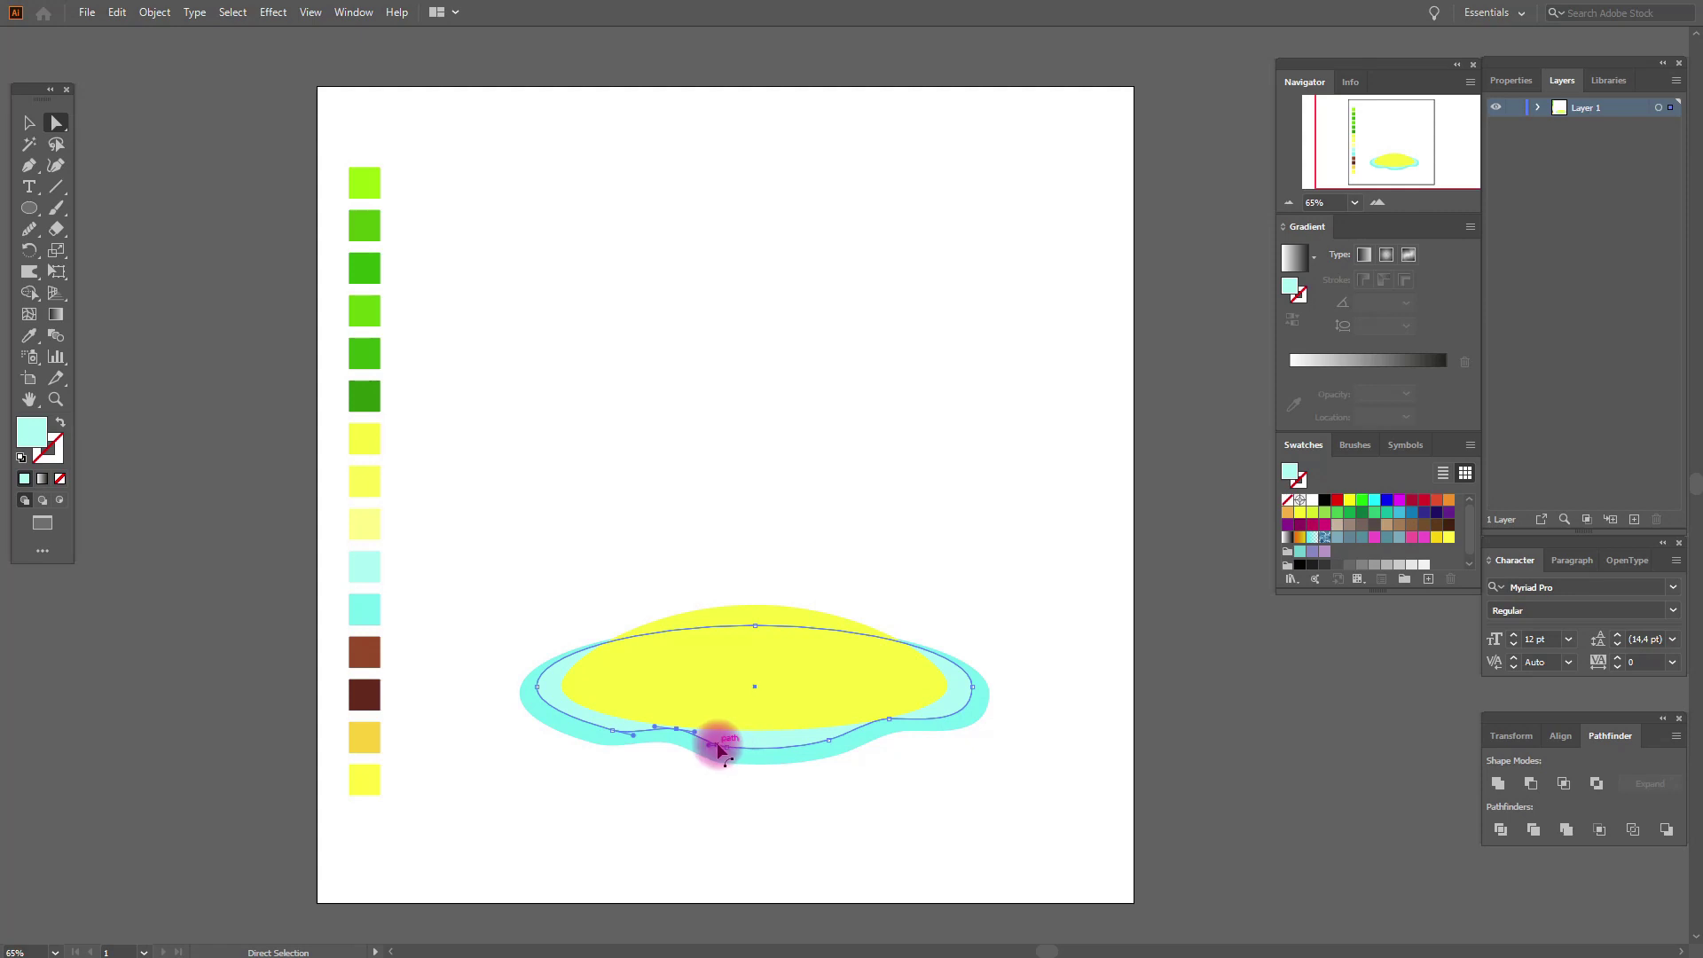
left_click(29, 122)
left_click(195, 226)
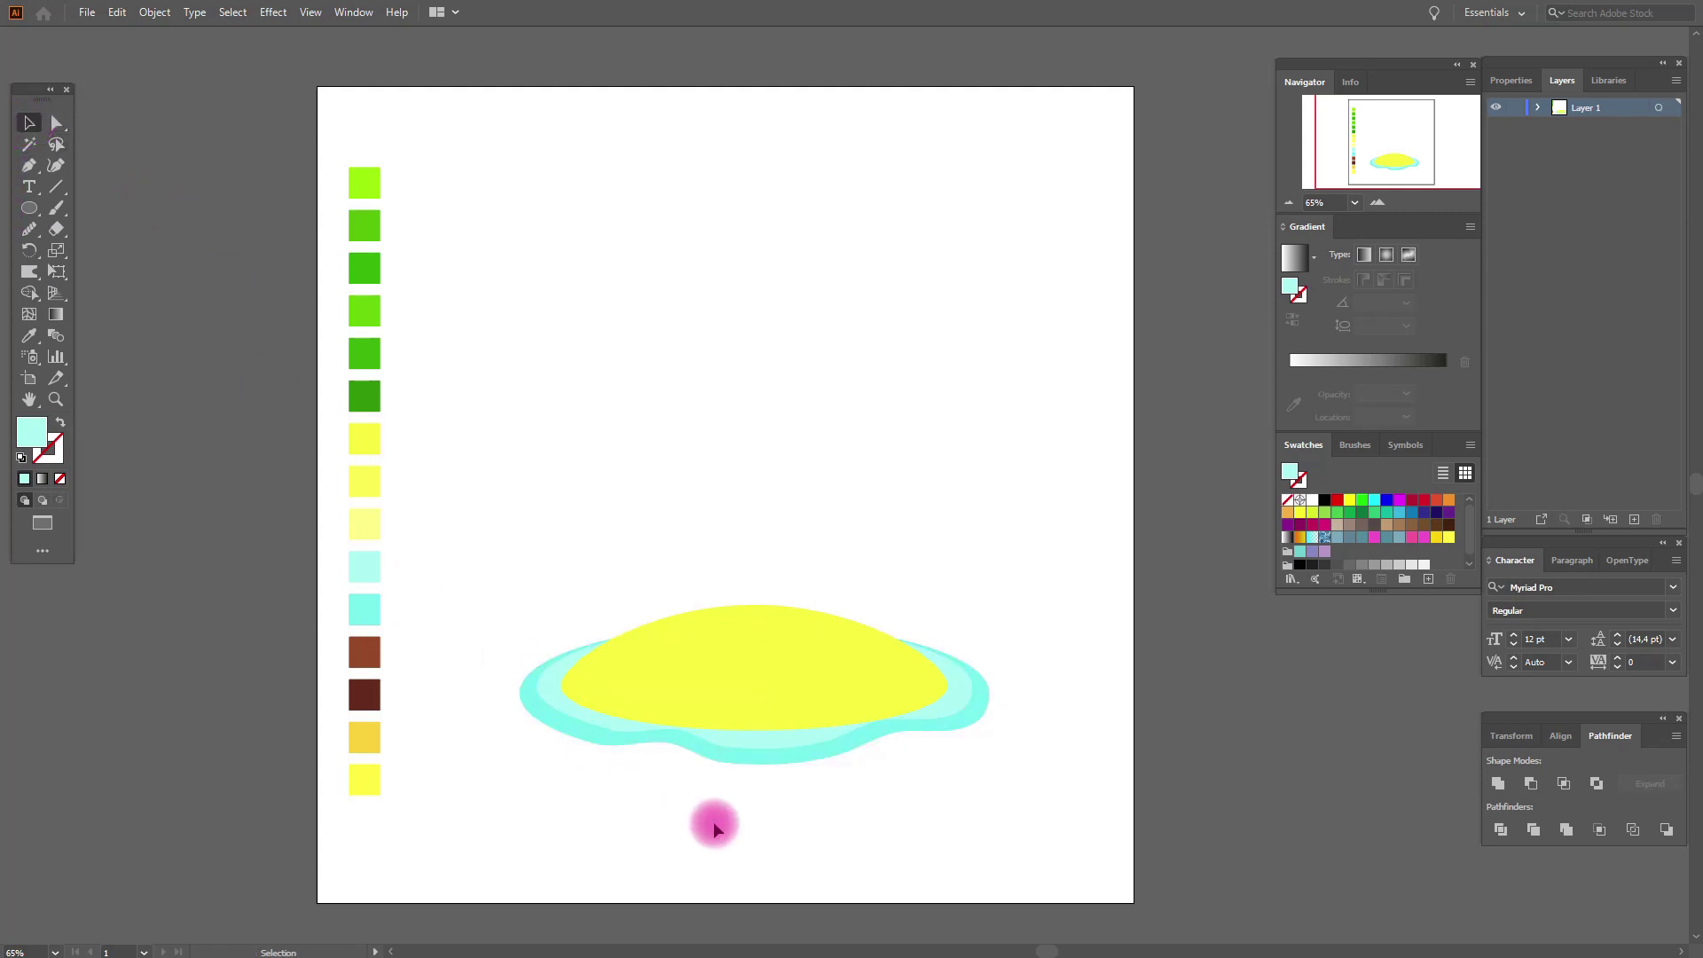
- Refine the waves along the pale turquoise shape's lower edge with the Warp tool
left_click(754, 747)
left_click(113, 290)
mouse_move(757, 761)
left_mouse_down()
mouse_move(685, 707)
mouse_move(677, 723)
left_mouse_up()
left_click_drag(874, 715, 882, 711)
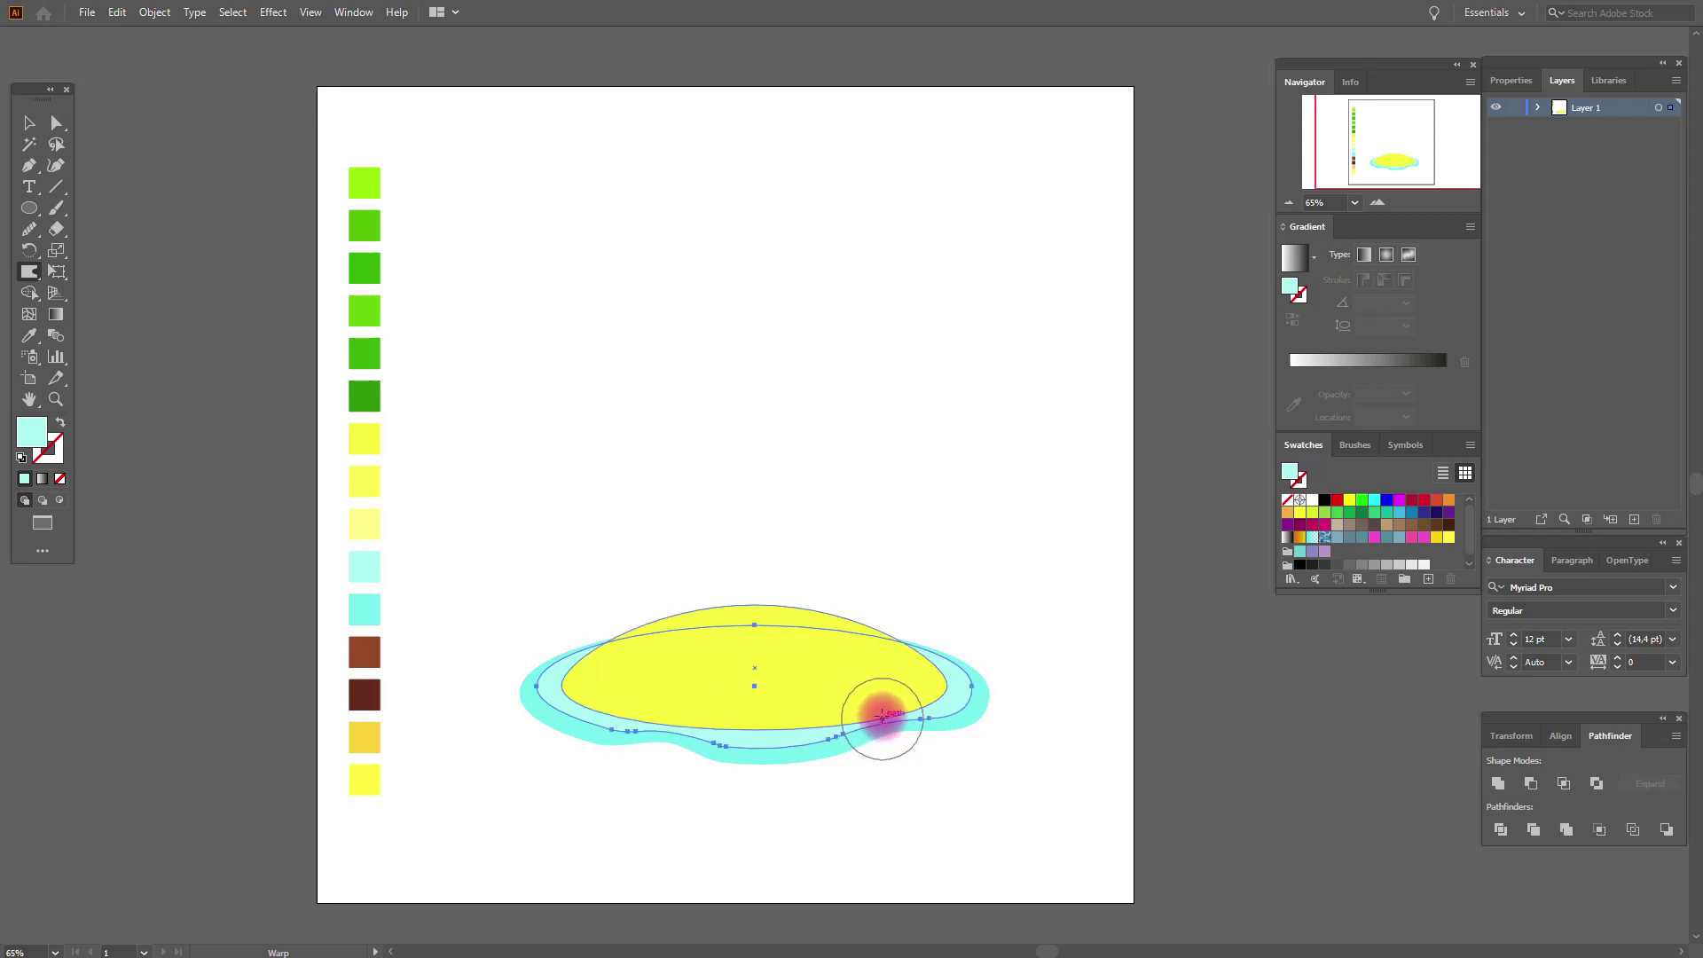
left_click(29, 123)
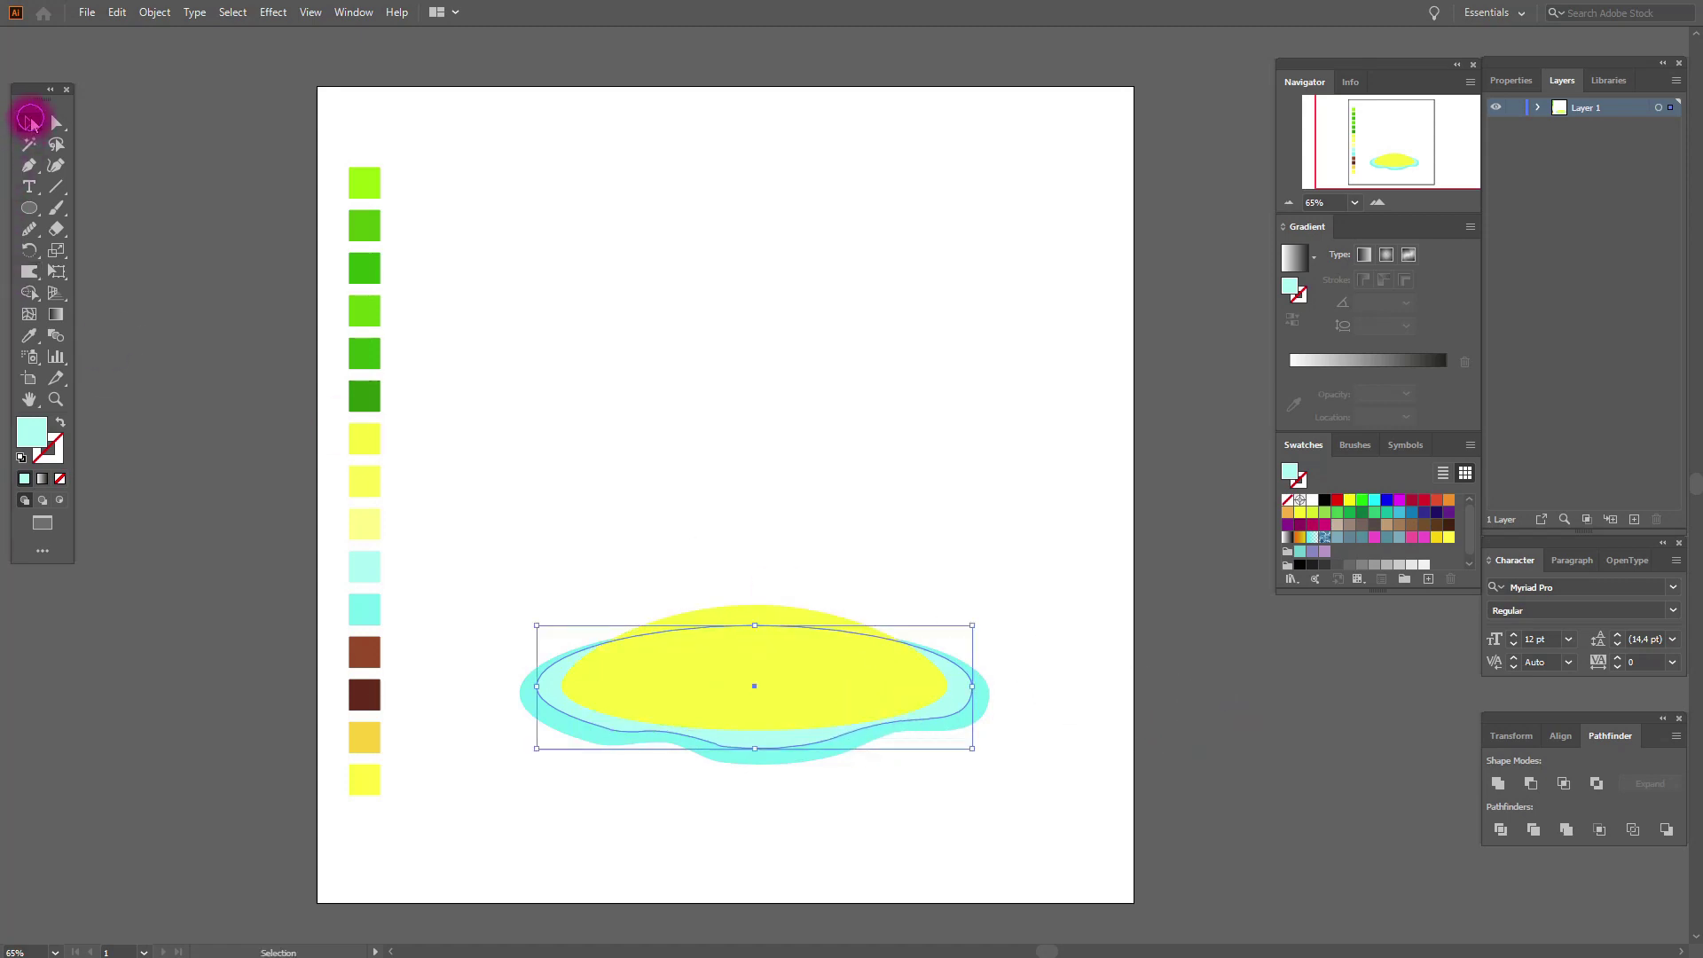
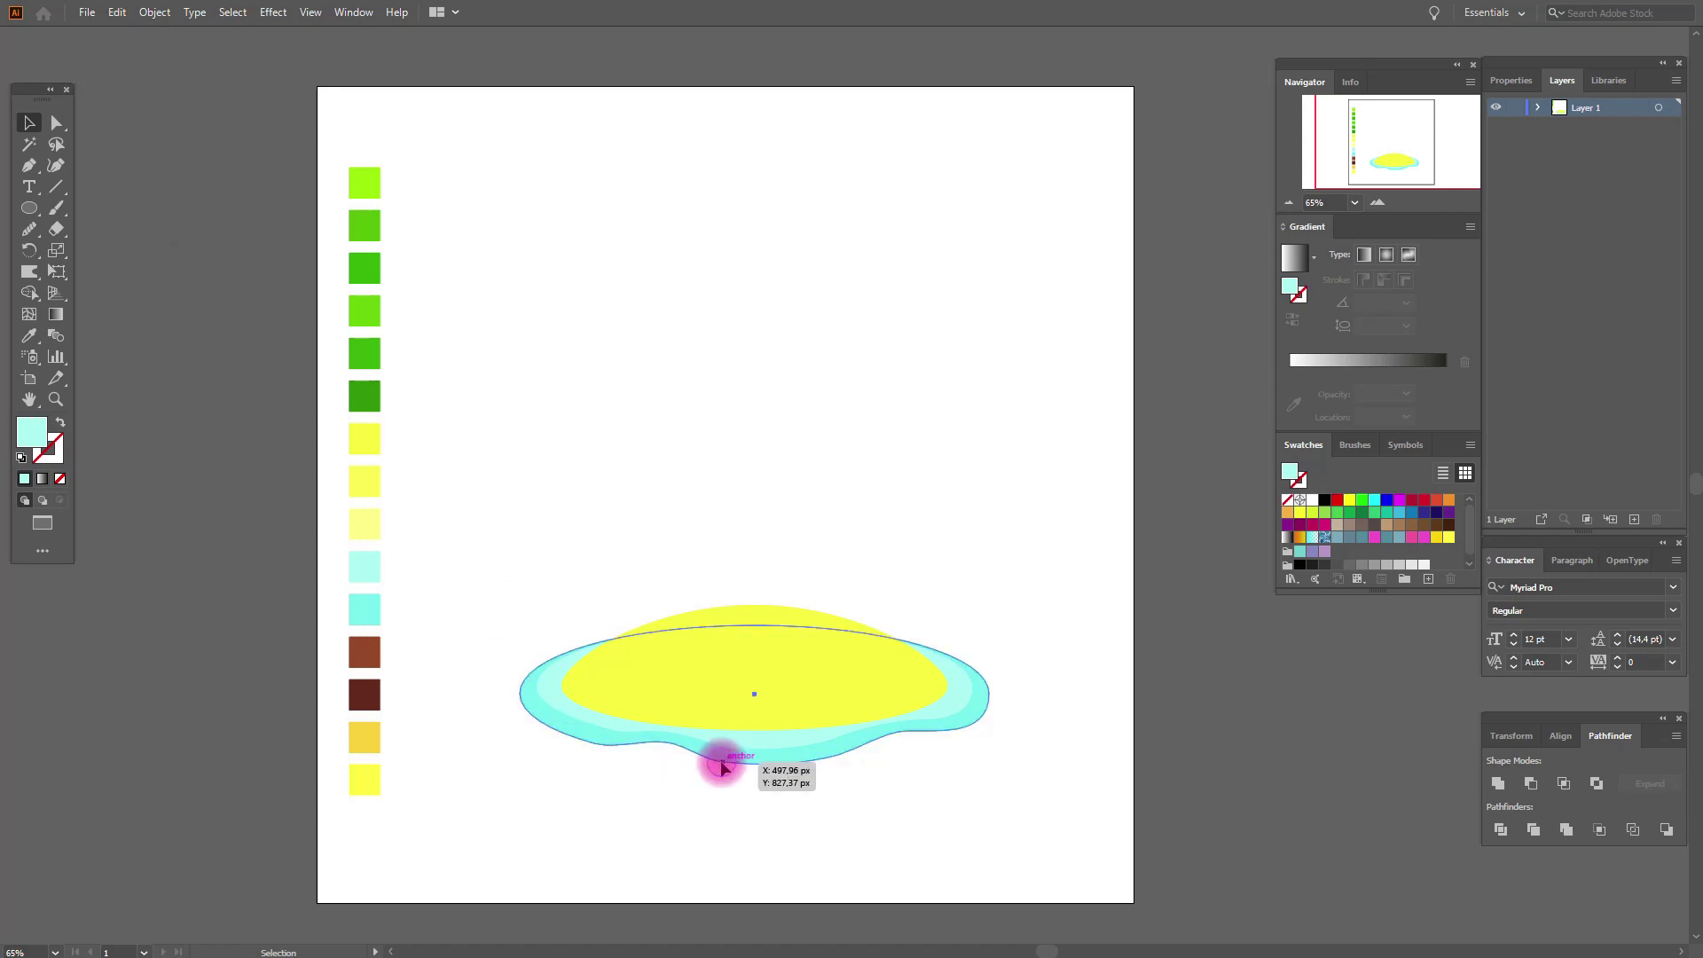
- Smooth the lower-left curve of the outer turquoise shape with the Smooth tool
left_click(29, 228)
mouse_move(674, 745)
left_mouse_down()
mouse_move(729, 775)
mouse_move(684, 749)
mouse_move(748, 772)
left_mouse_up()
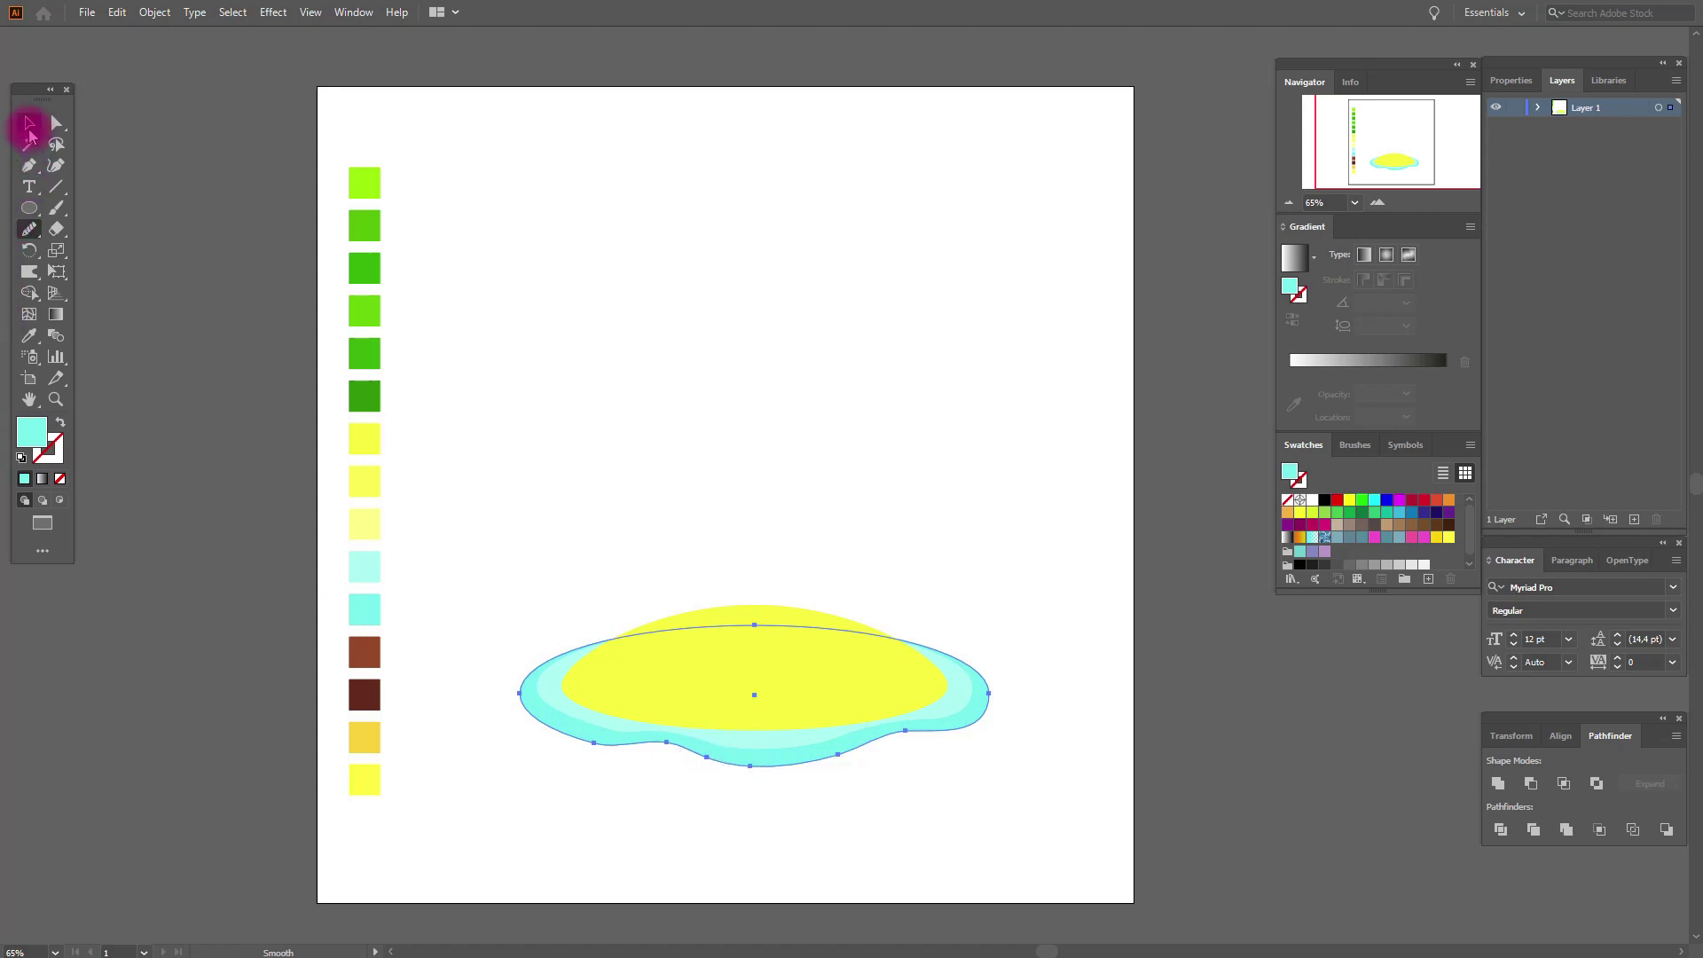
left_click(29, 124)
left_click(205, 249)
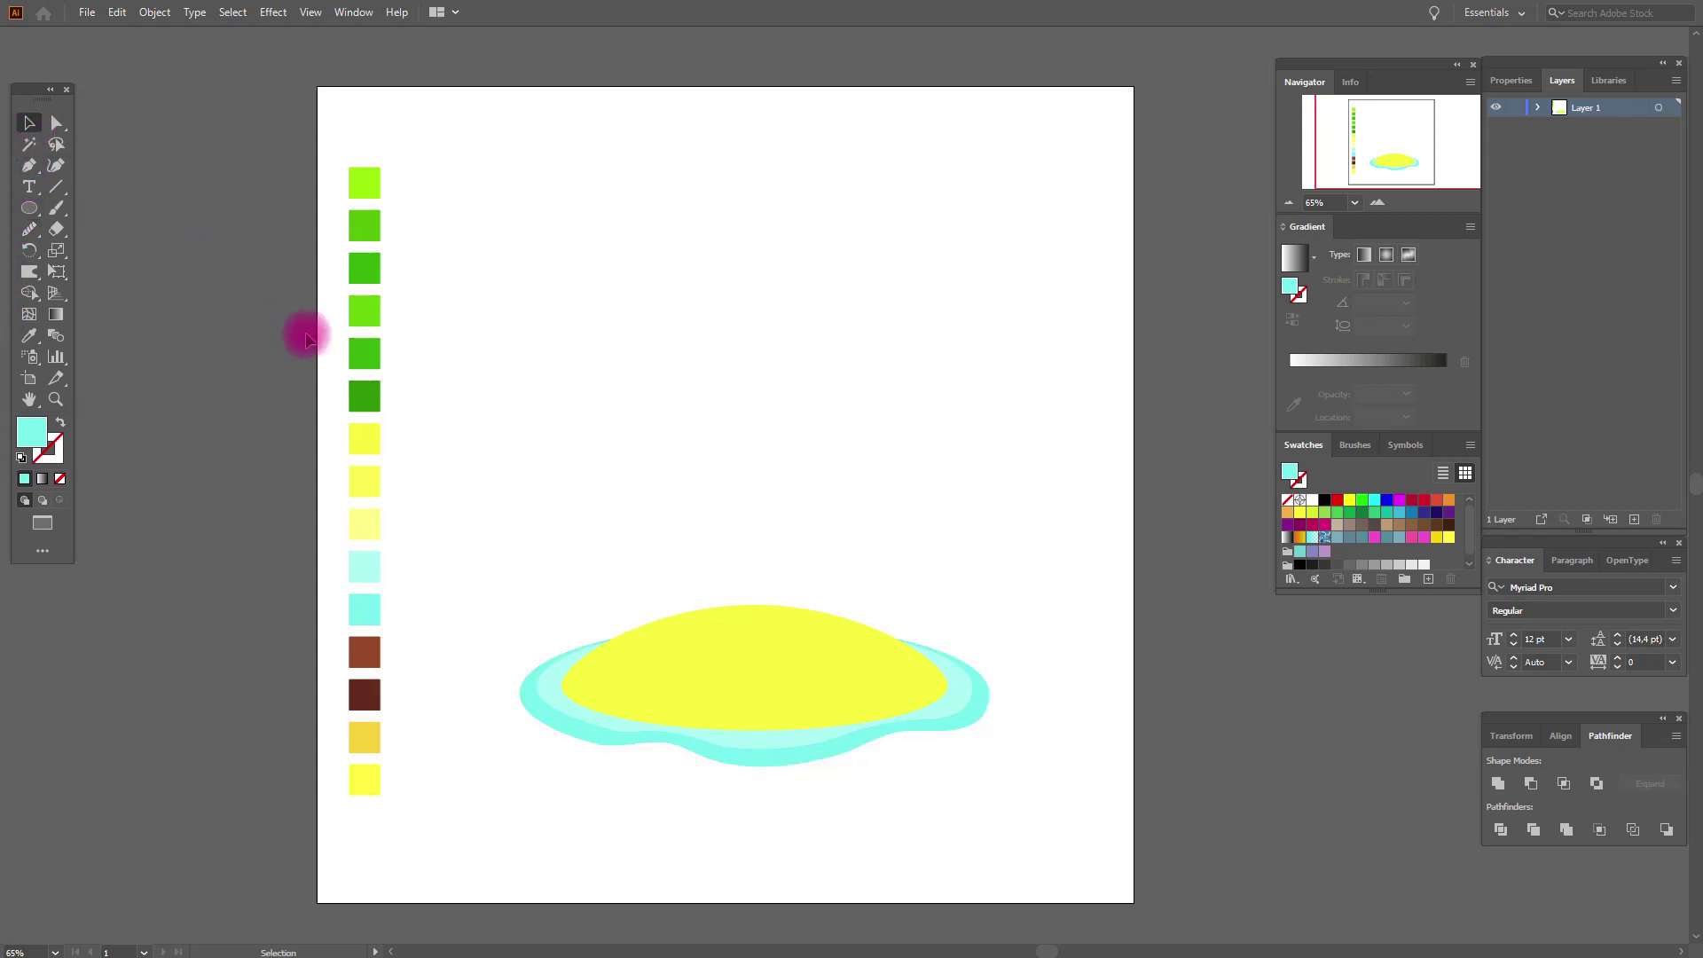
- Duplicate the yellow mound in place, shrink the copy toward the top, and fill it with the second, lighter yellow palette colour
left_click(781, 705)
key("a")
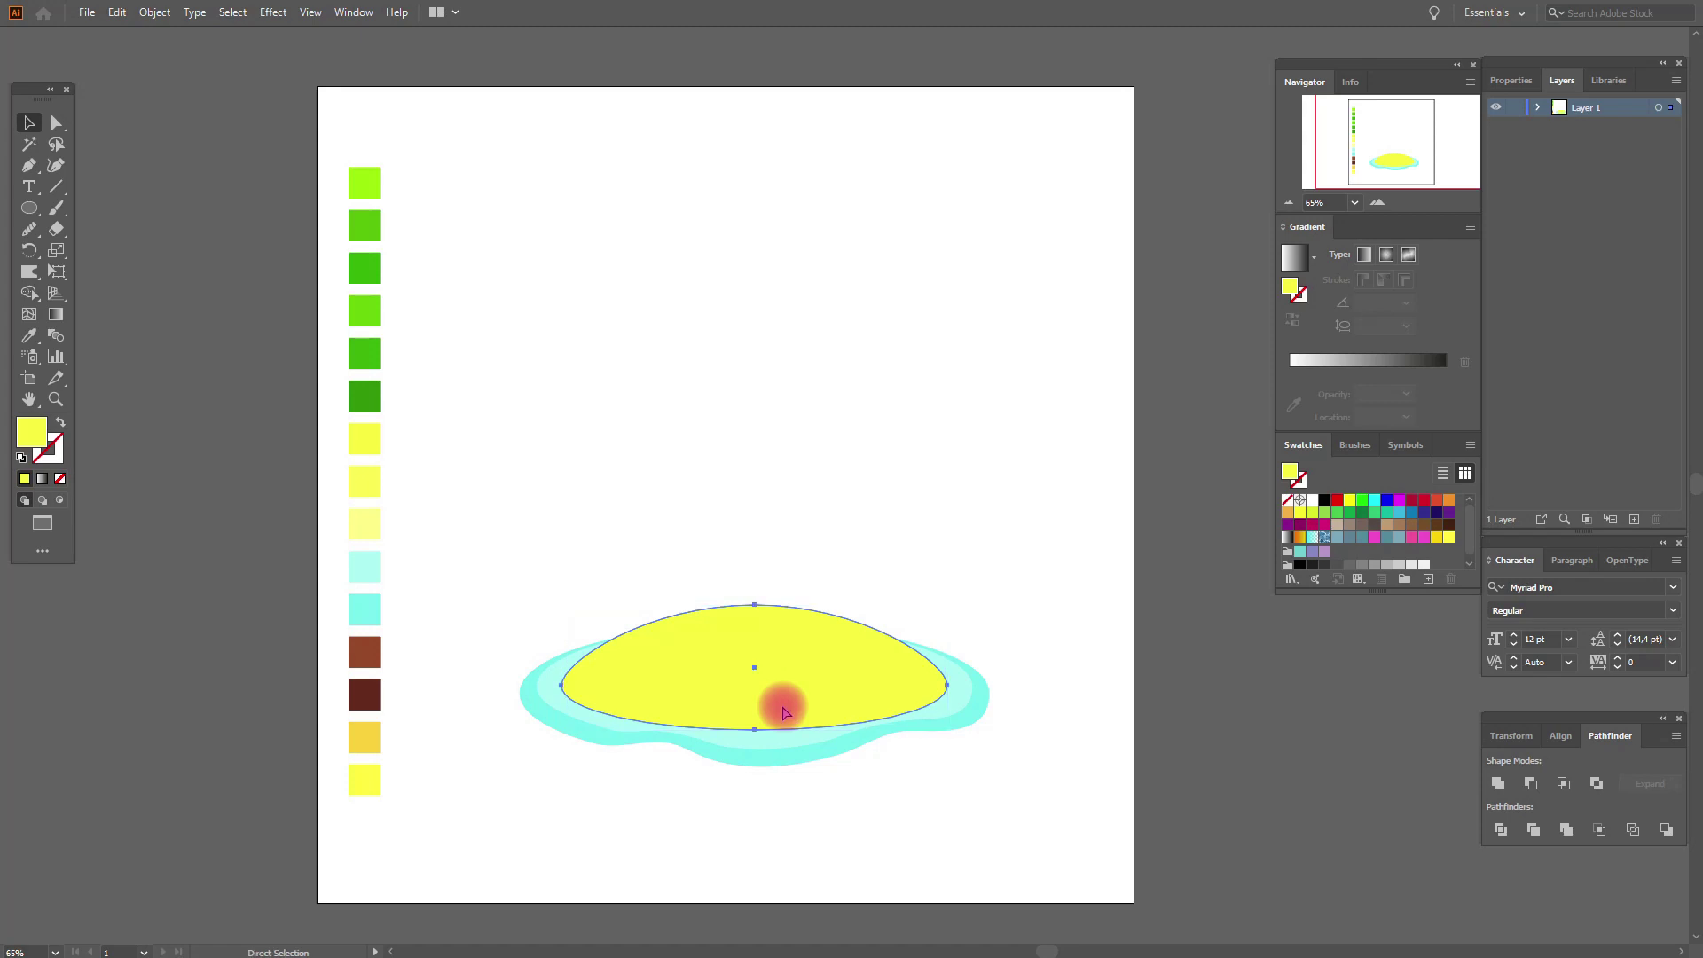
key("v")
left_click_drag(755, 730, 753, 719)
left_click(28, 336)
left_click(359, 480)
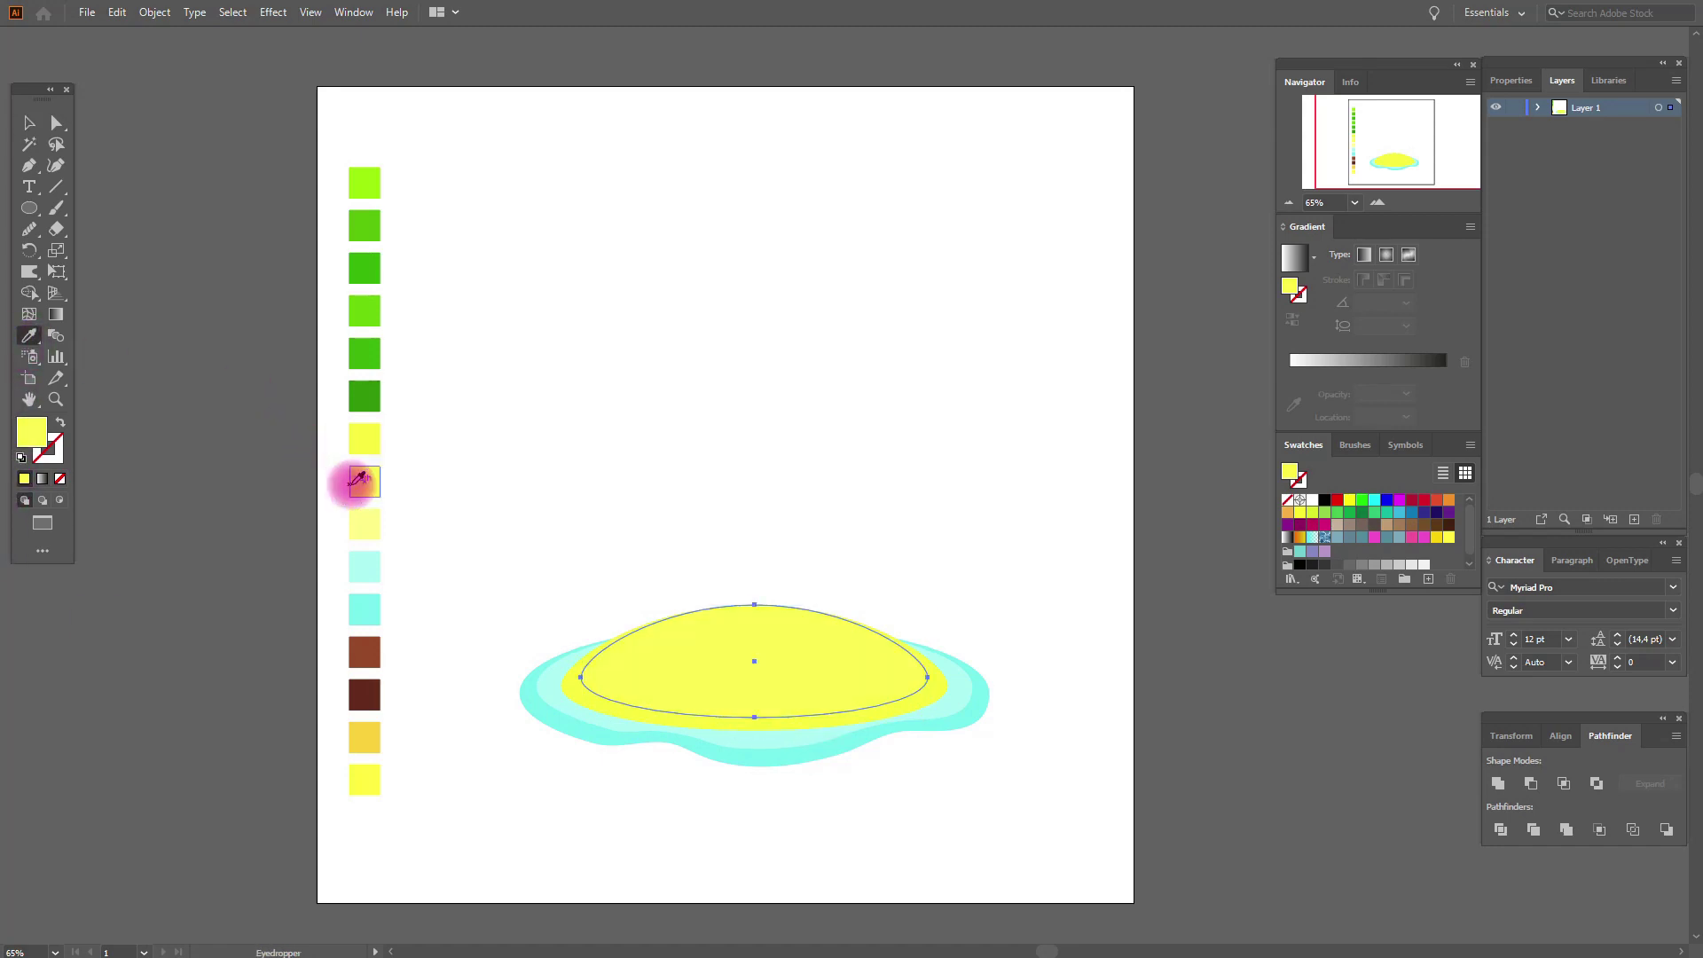
left_click(29, 123)
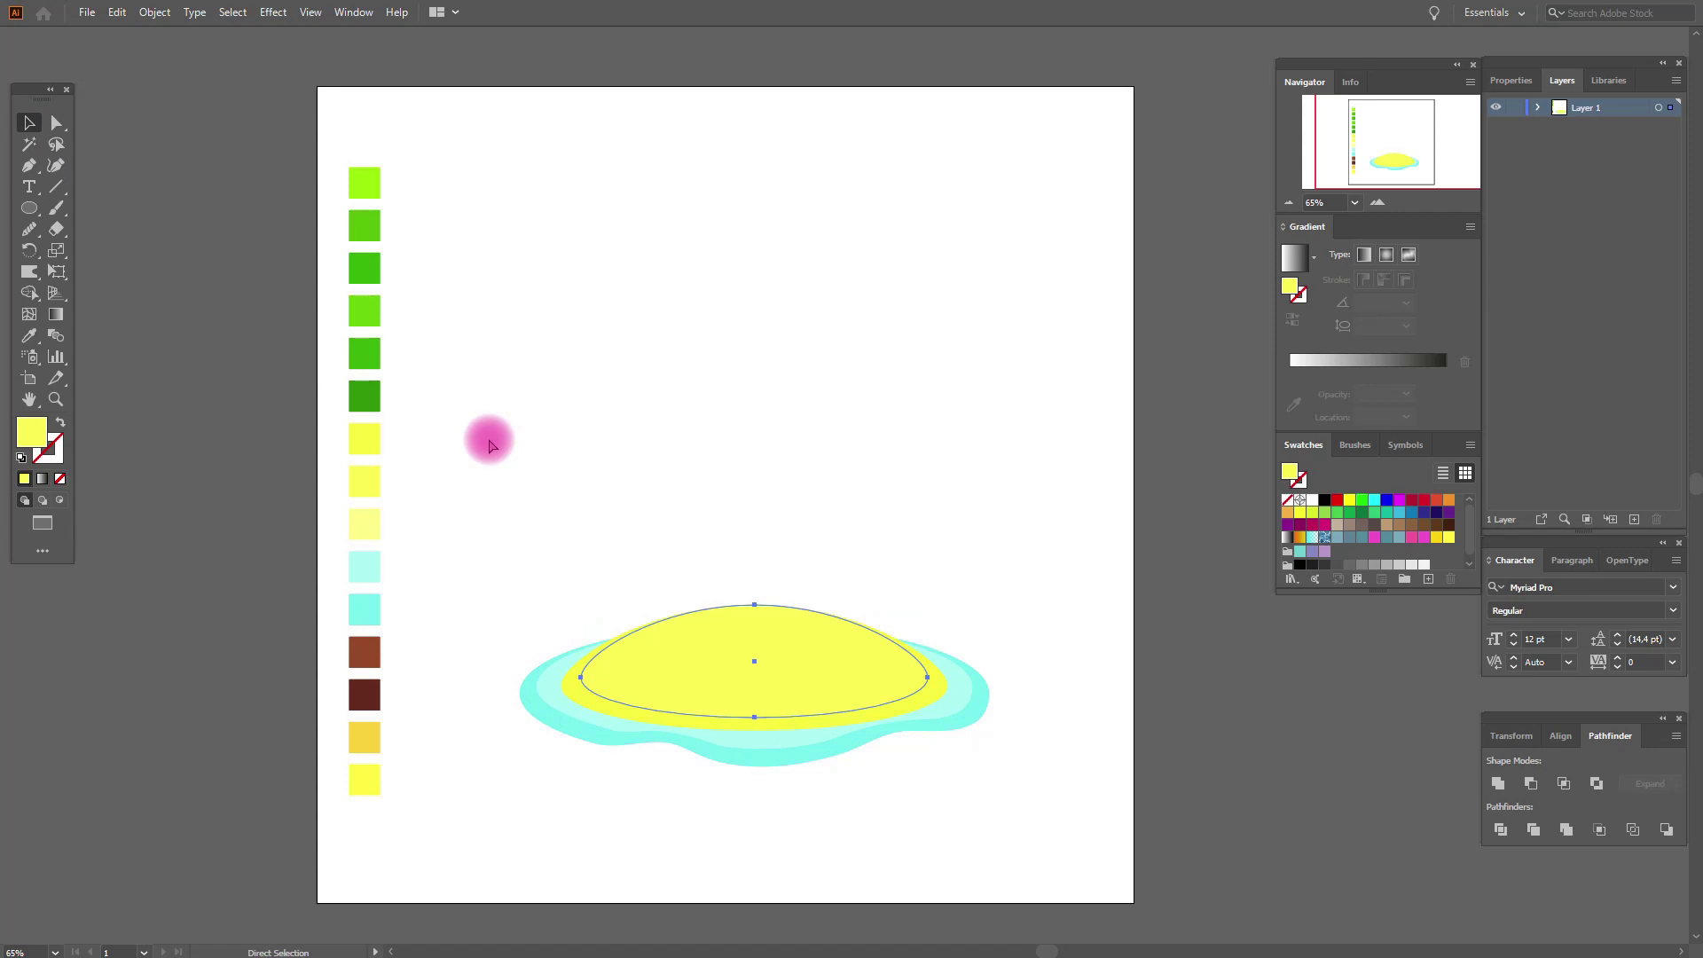
- Create a smaller copy of the lighter yellow mound aligned to its top, and fill it with the palest yellow palette colour
key("v")
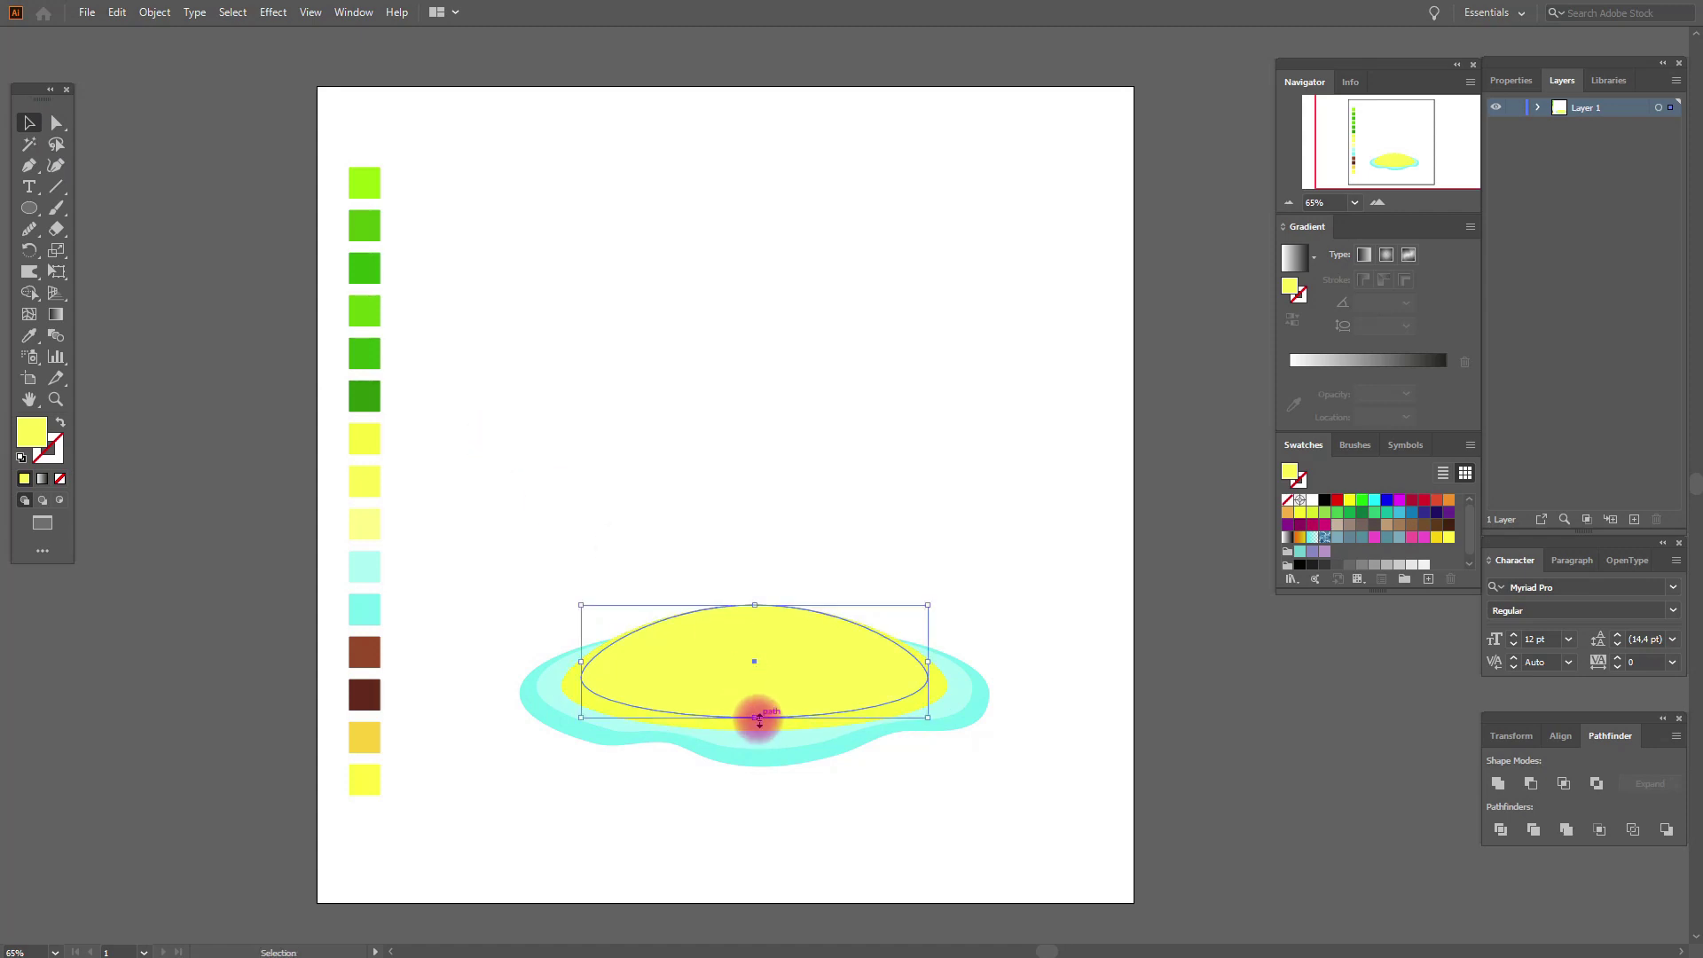
left_click_drag(756, 716, 753, 693)
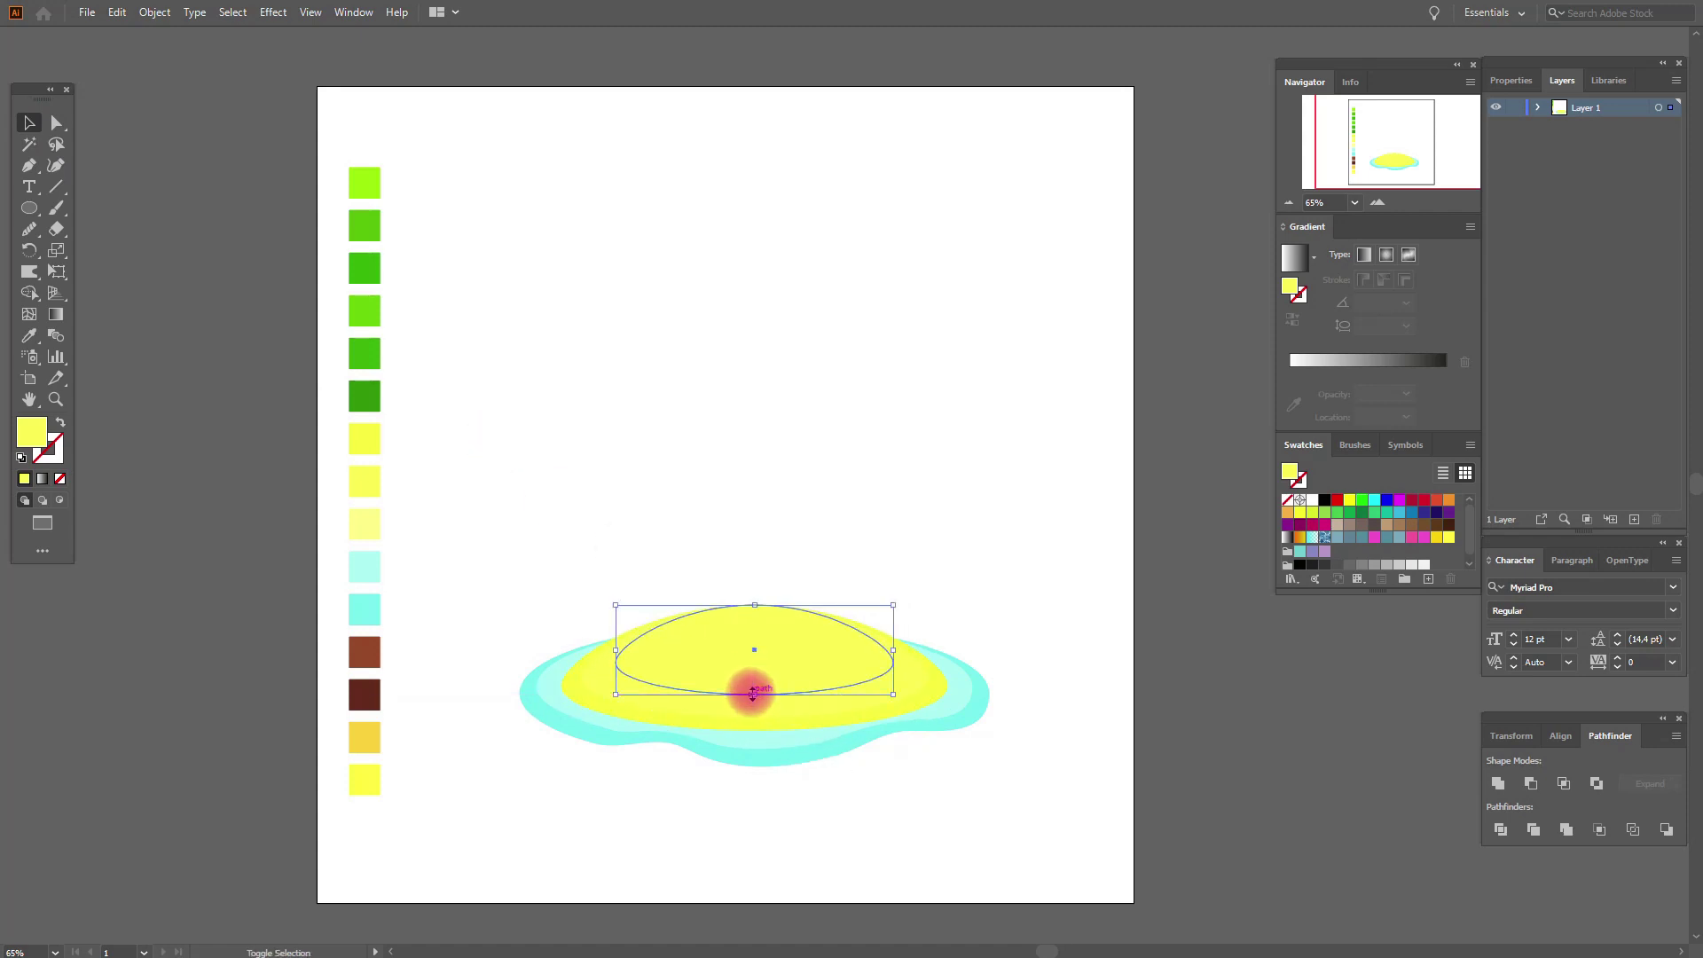
left_click(29, 335)
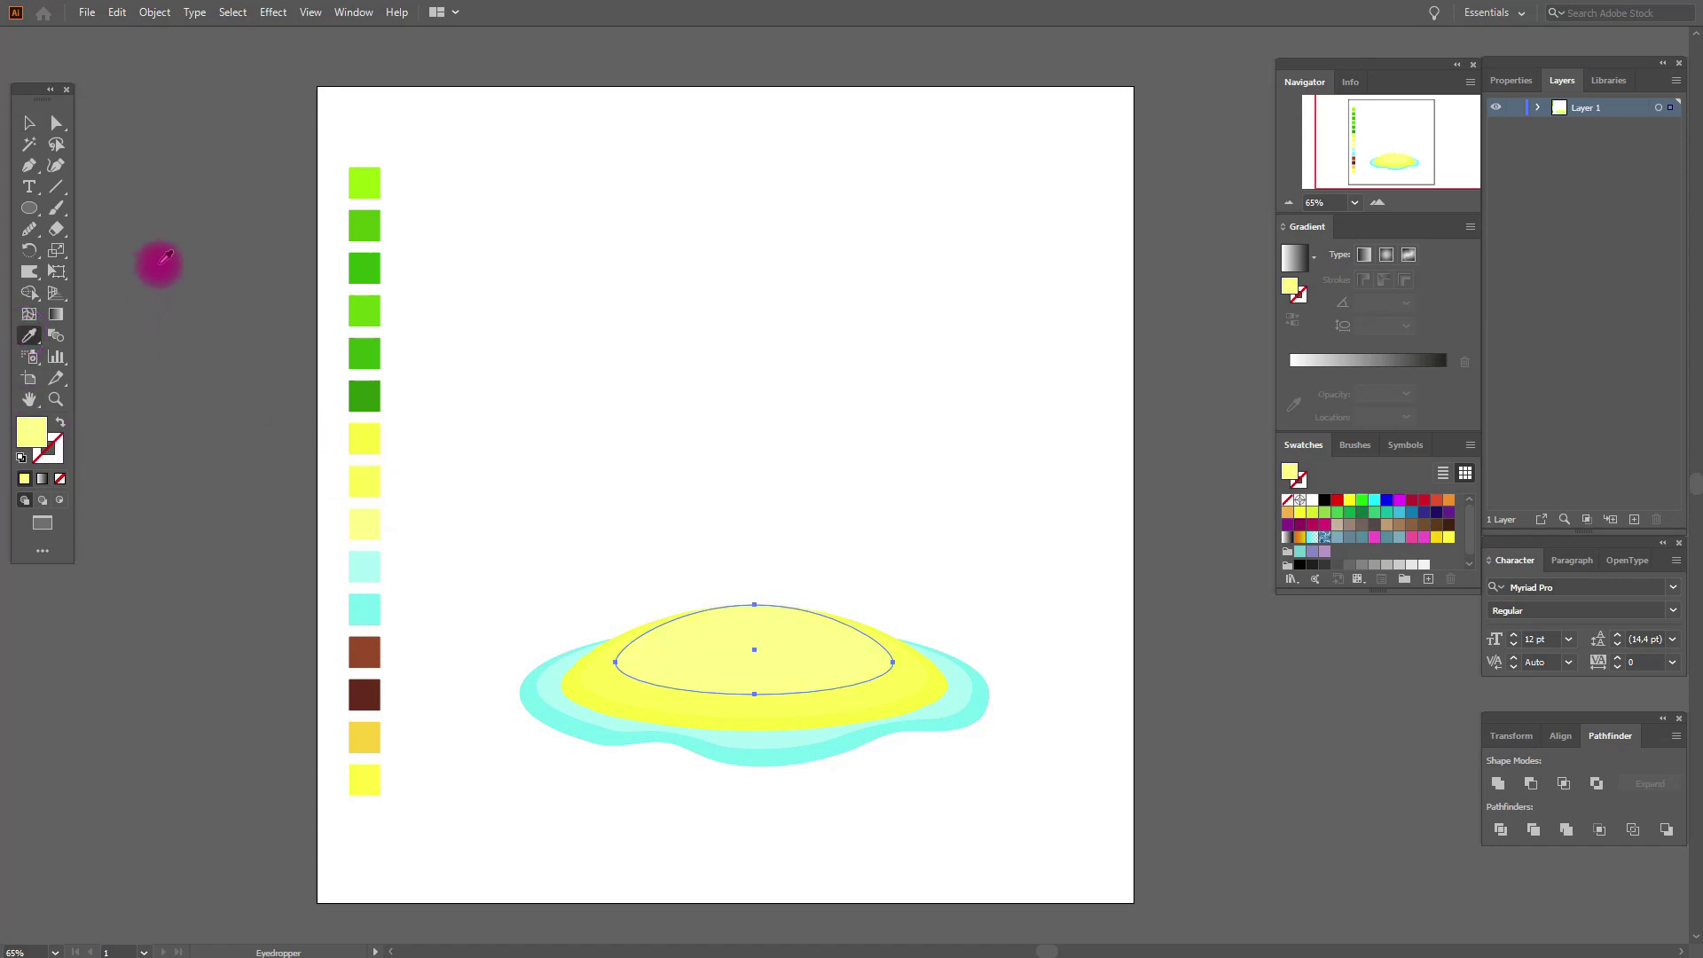
left_click(30, 123)
left_click(156, 237)
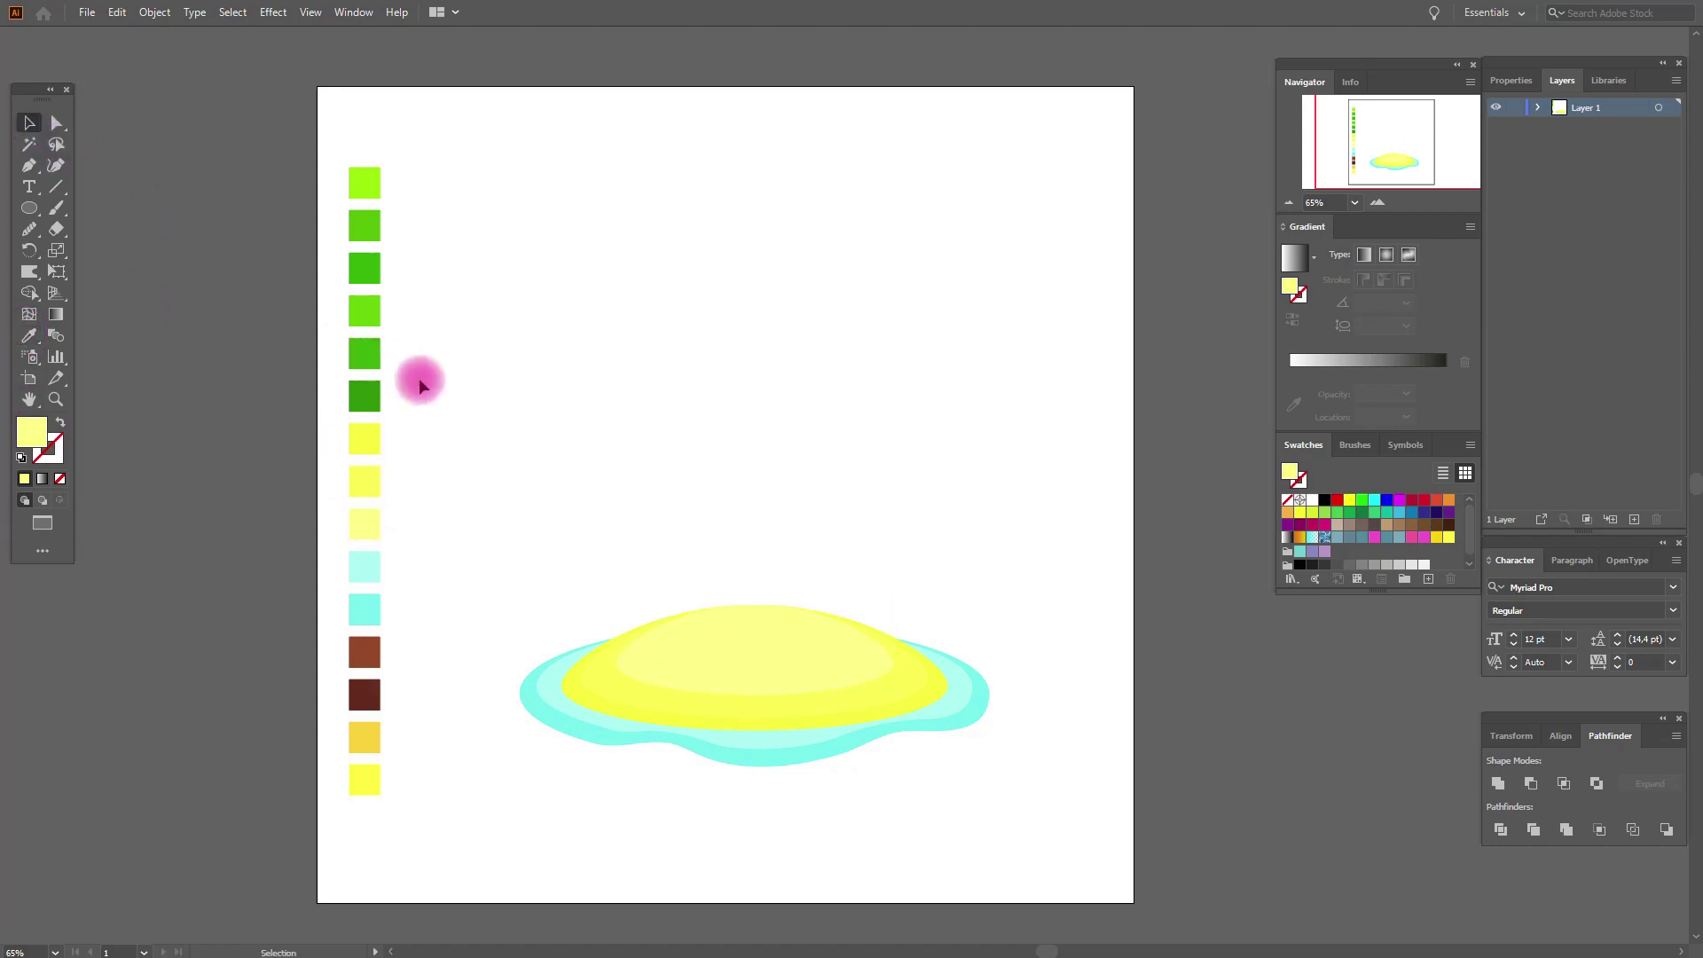
- Warp the middle yellow mound's lower edge into gentle waves, then even out the contour with the Smooth tool
left_click(750, 661)
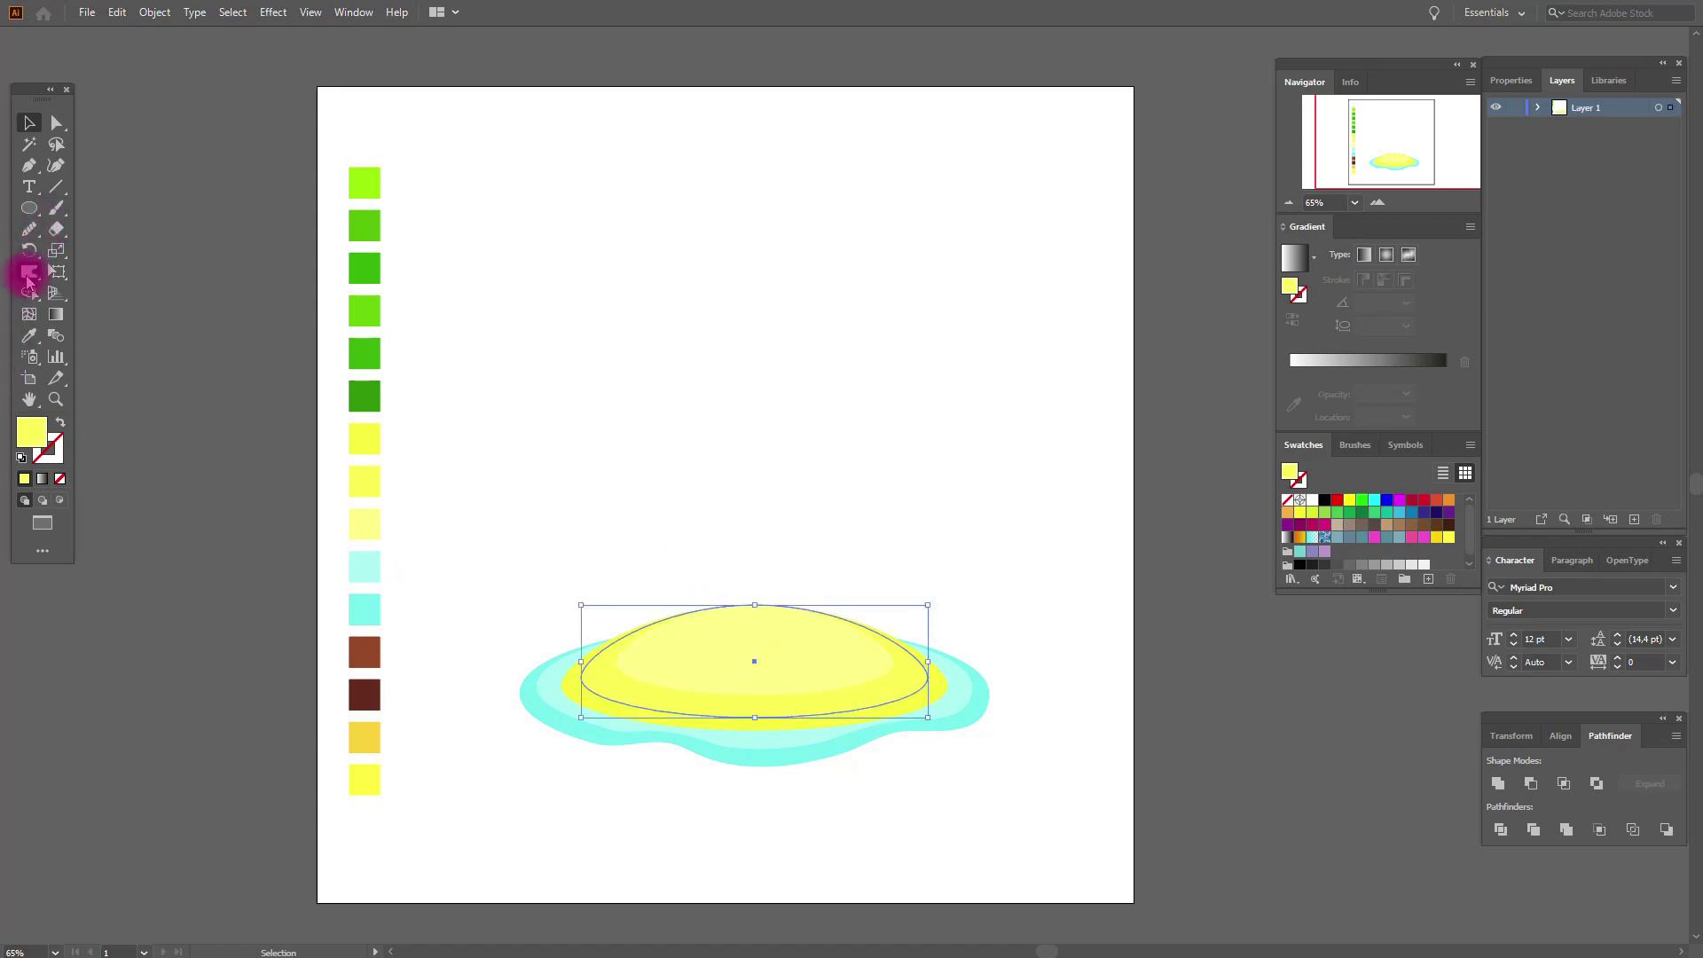
left_click(29, 275)
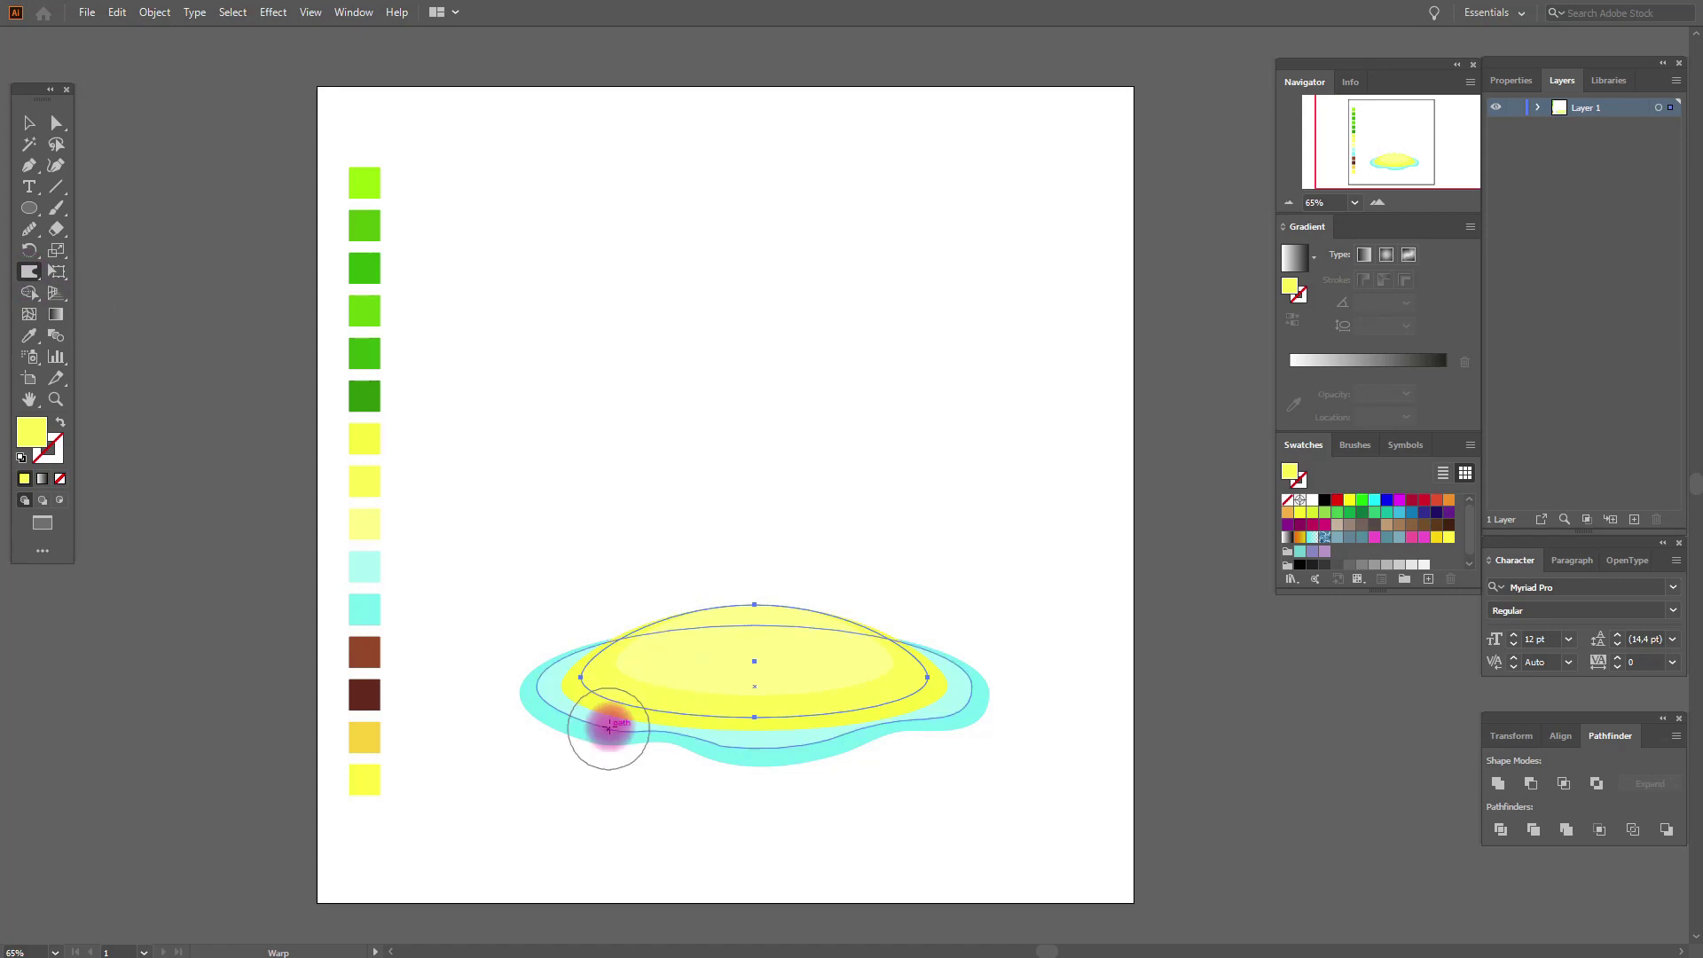
mouse_move(648, 707)
left_mouse_down()
mouse_move(786, 733)
mouse_move(795, 715)
mouse_move(916, 707)
mouse_move(898, 688)
left_mouse_up()
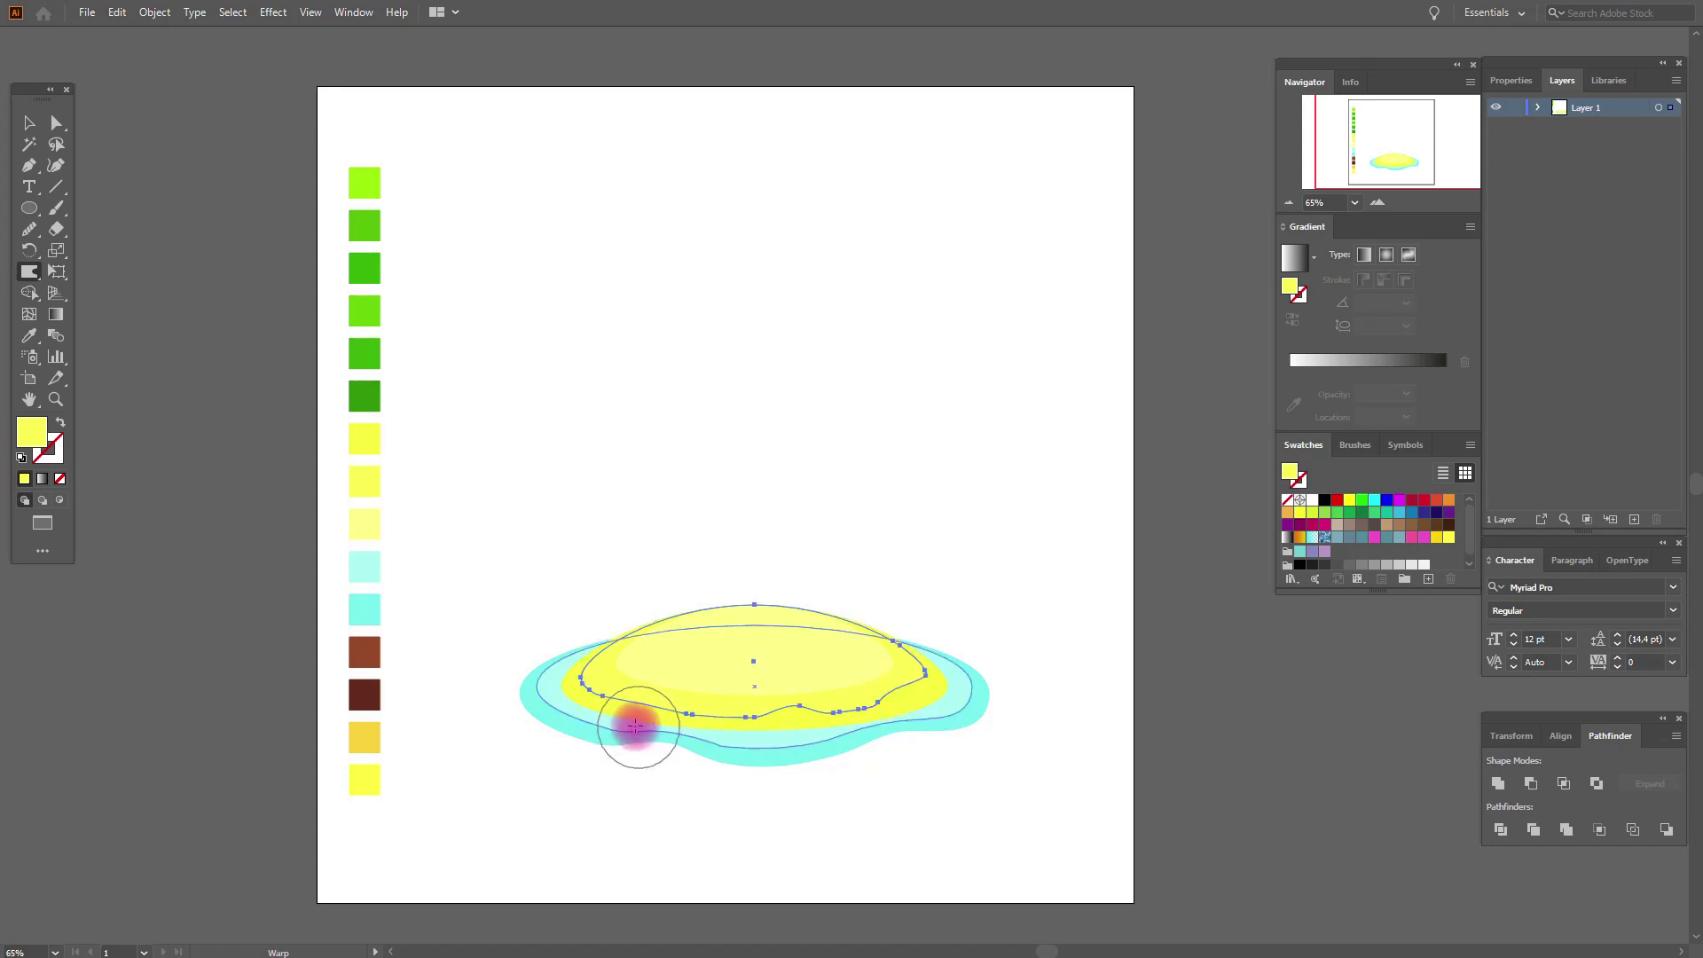
left_click(646, 700)
left_click(29, 227)
mouse_move(646, 715)
left_mouse_down()
mouse_move(733, 720)
mouse_move(810, 703)
mouse_move(866, 715)
mouse_move(908, 689)
mouse_move(857, 721)
mouse_move(745, 717)
left_mouse_up()
left_click(30, 123)
left_click(178, 221)
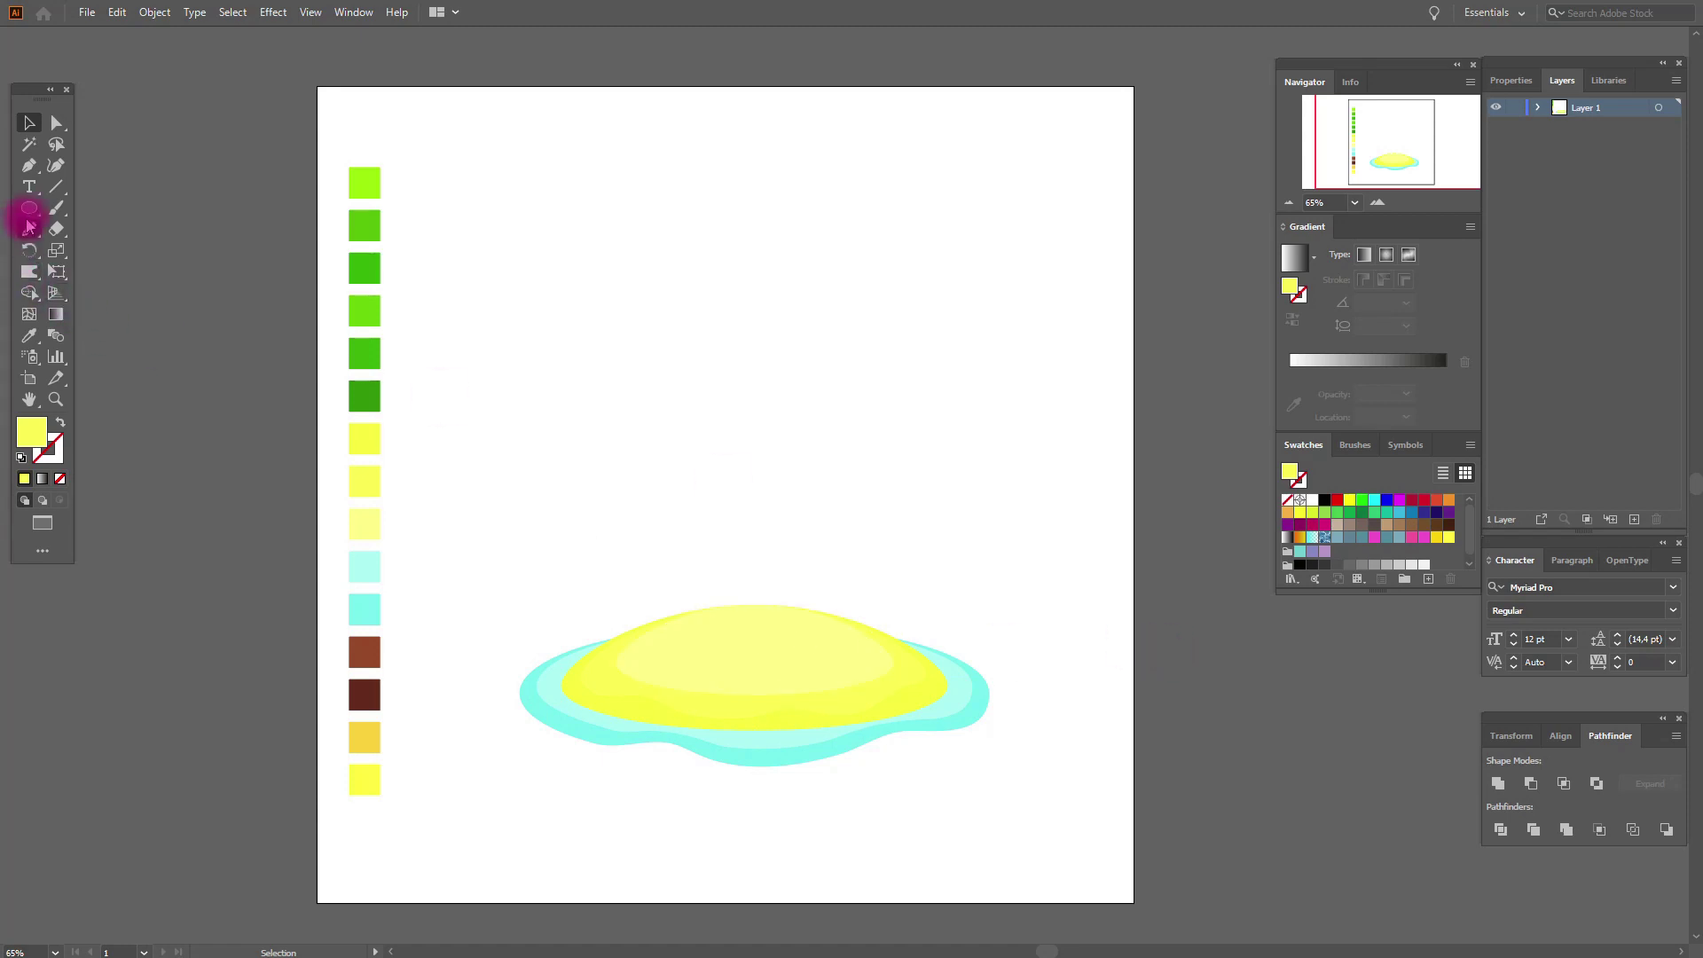
- Scatter small dots in the darkest yellow palette colour over the left and right sides of the mounds with the Ellipse tool
left_click_drag(29, 210, 76, 248)
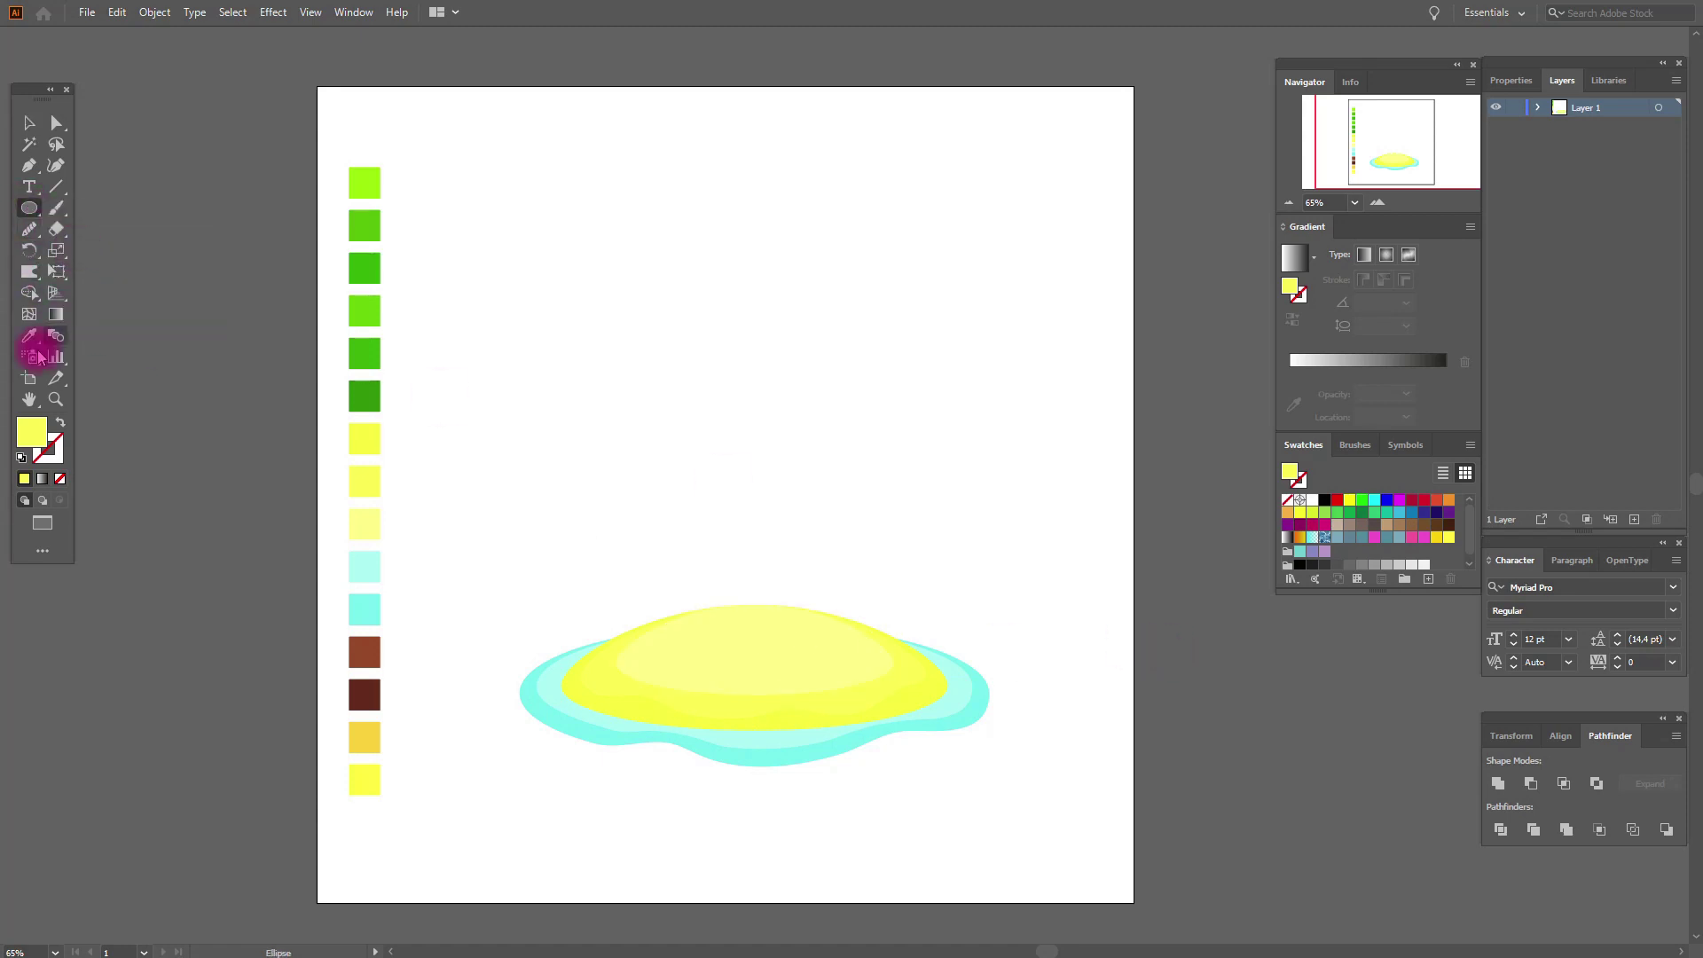
left_click(29, 335)
left_click(377, 446)
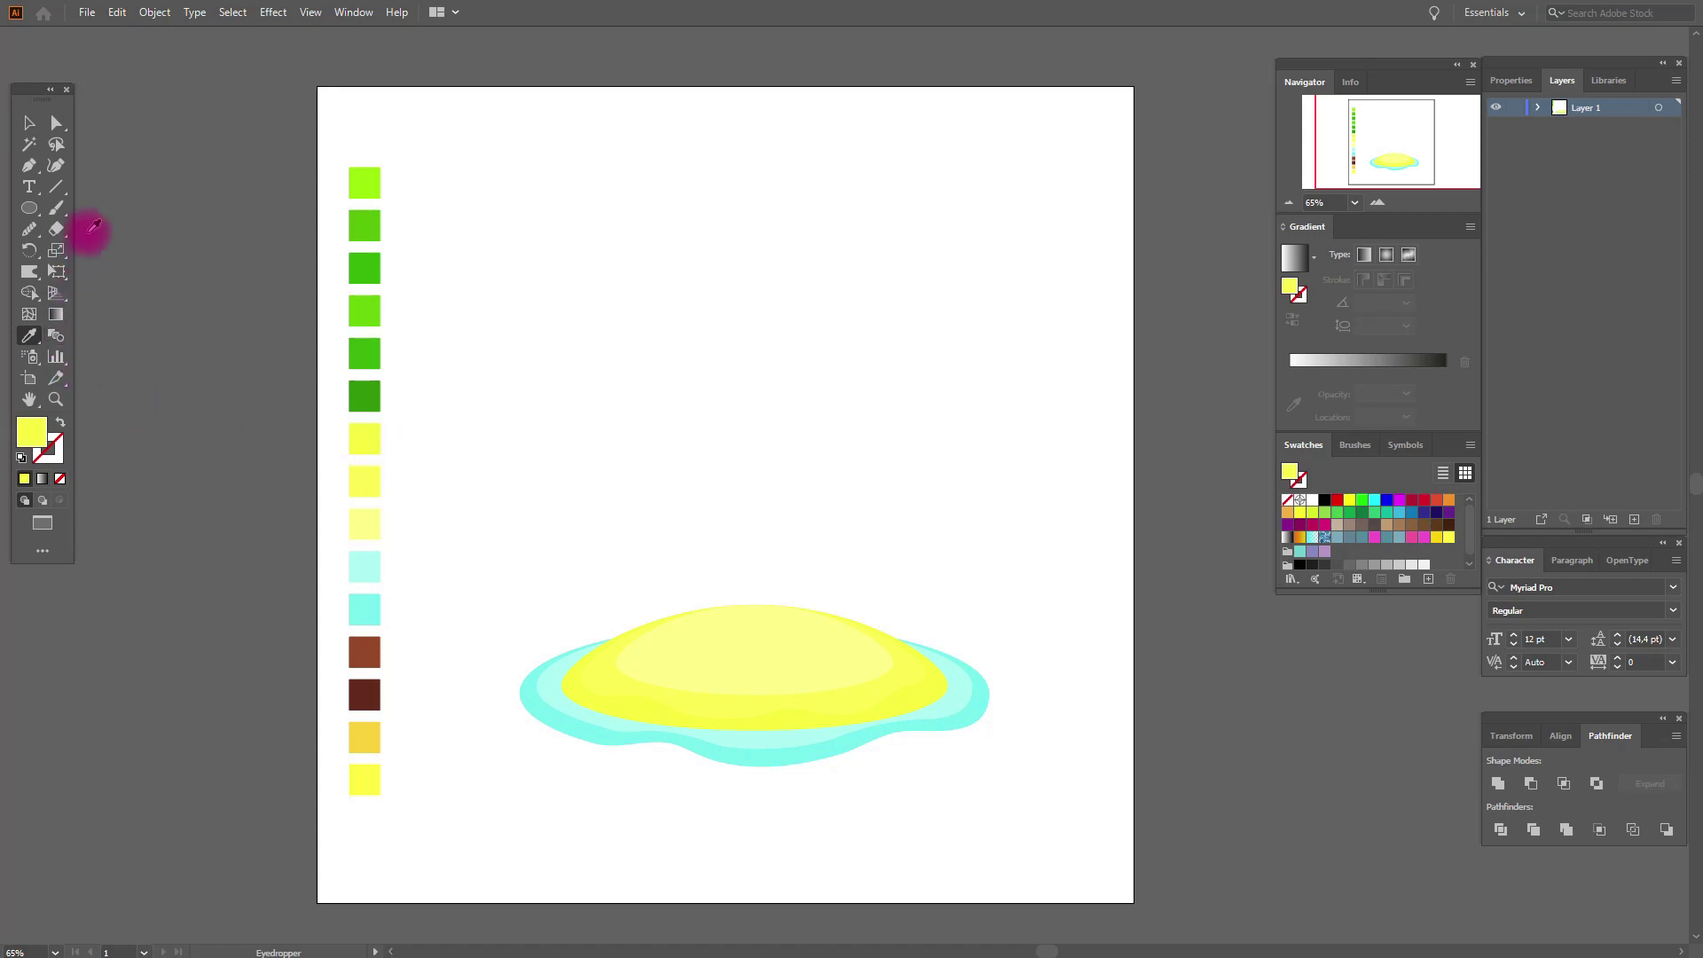
left_click(30, 207)
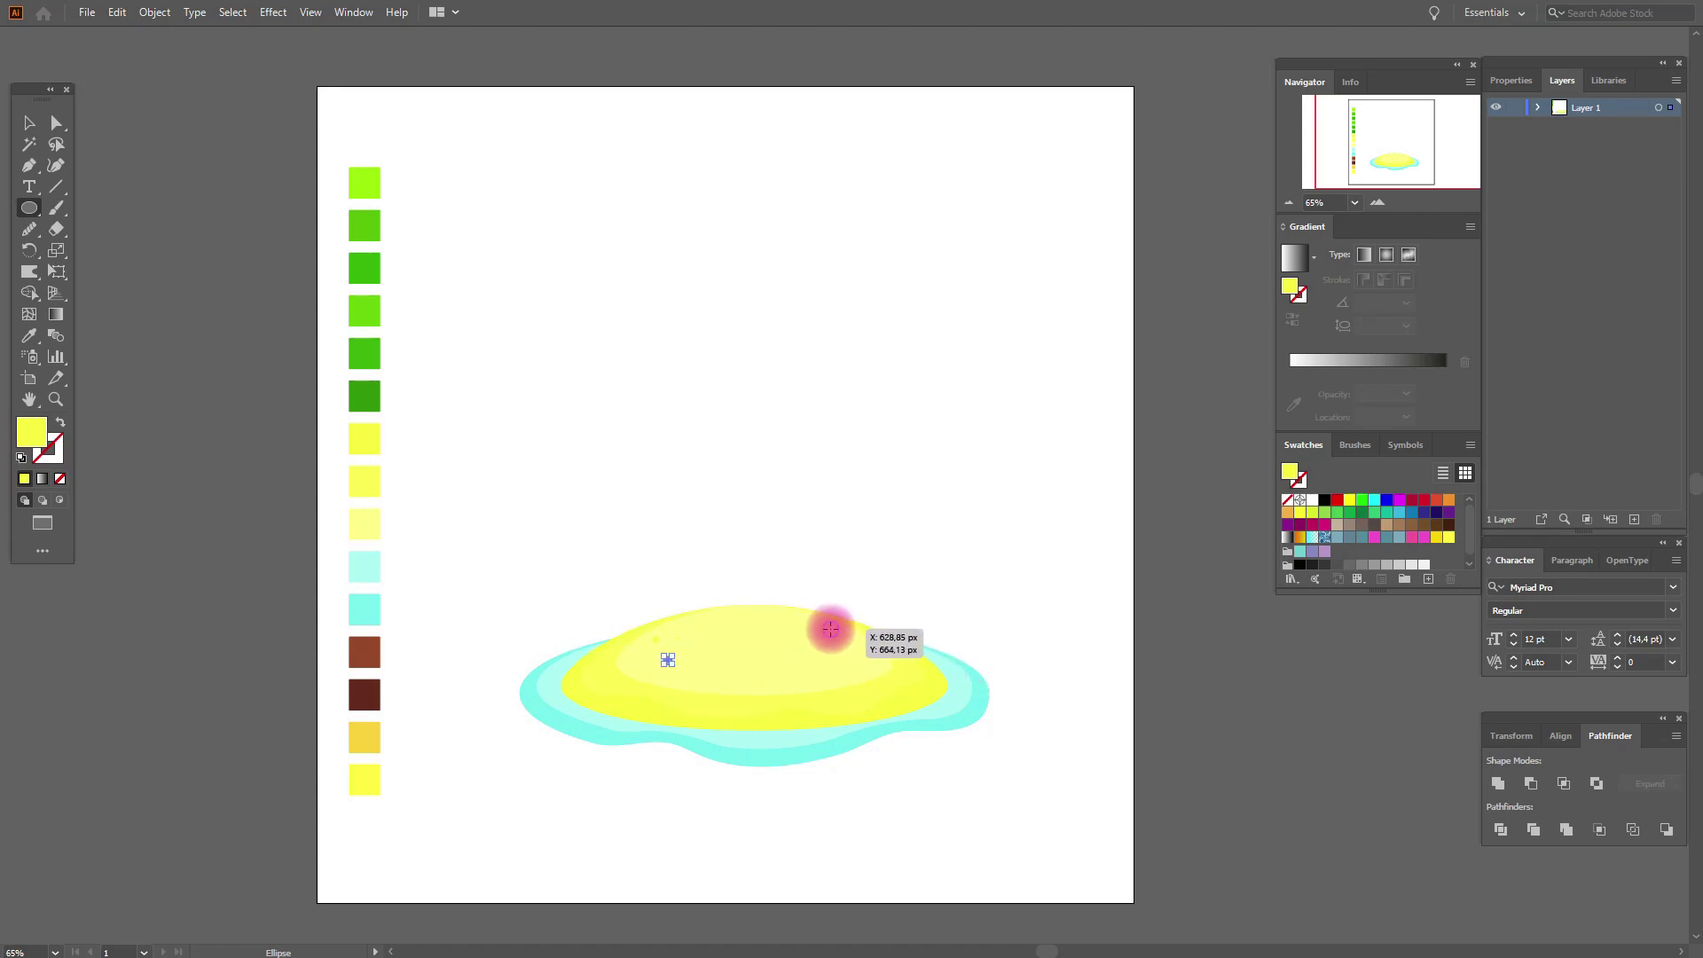
mouse_move(846, 661)
left_mouse_down()
mouse_move(863, 647)
mouse_move(640, 662)
left_mouse_up()
left_click(880, 661, "ctrl")
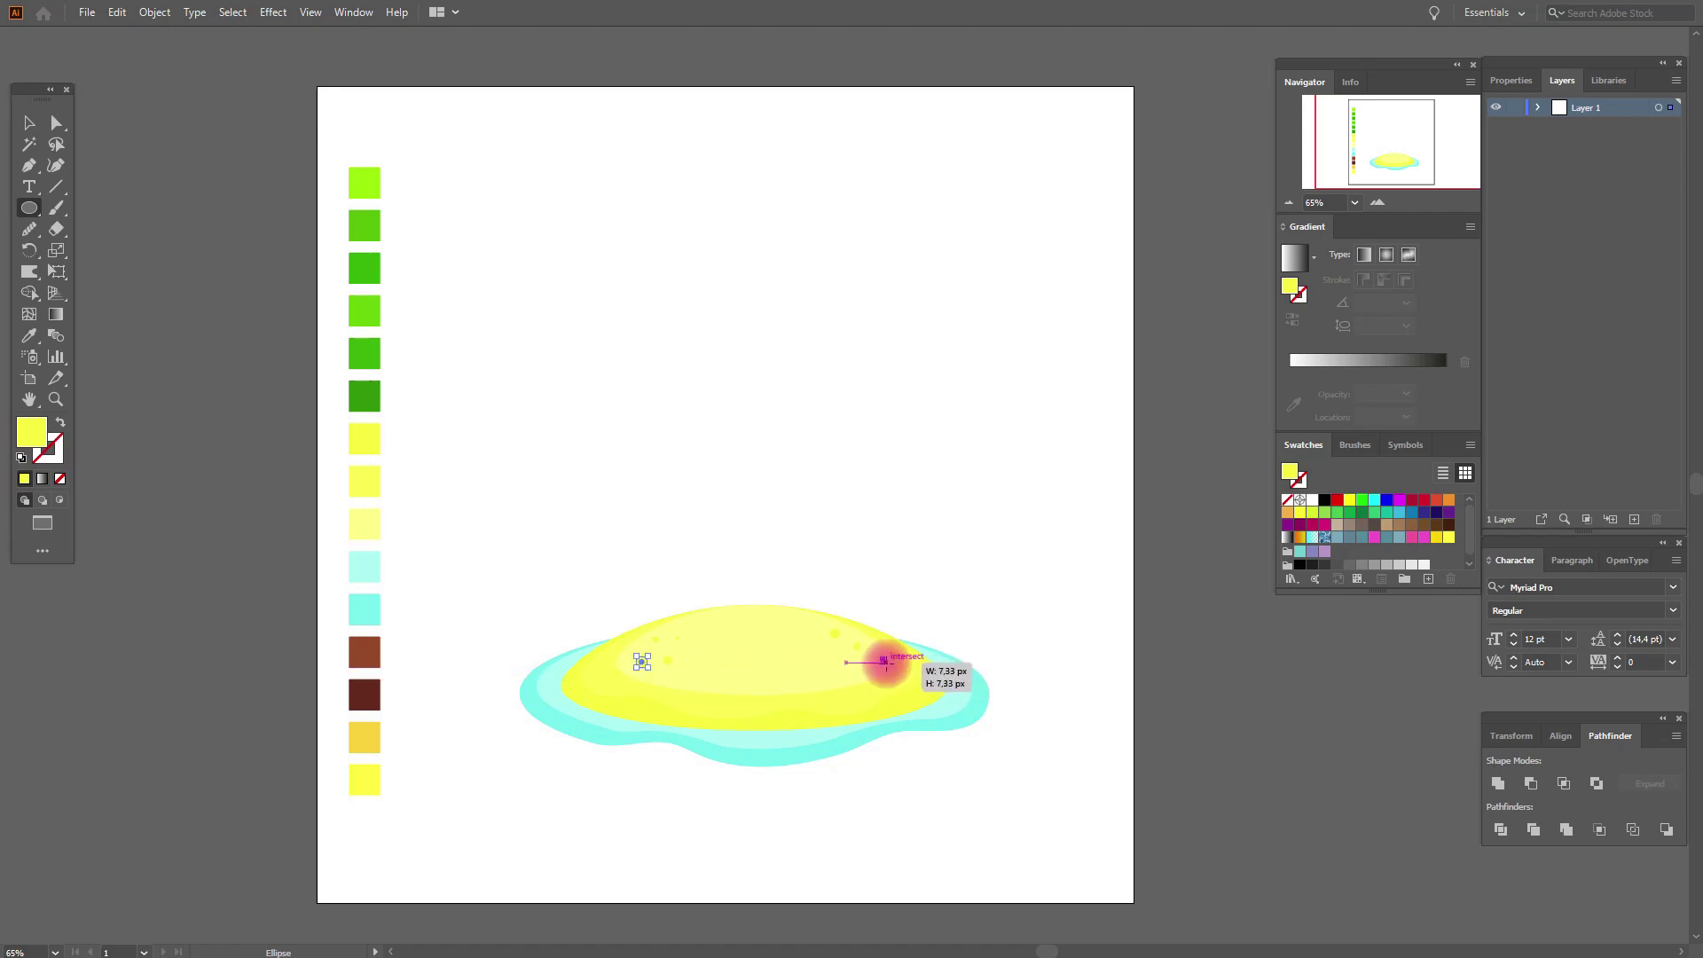
key("ctrl+shift+a")
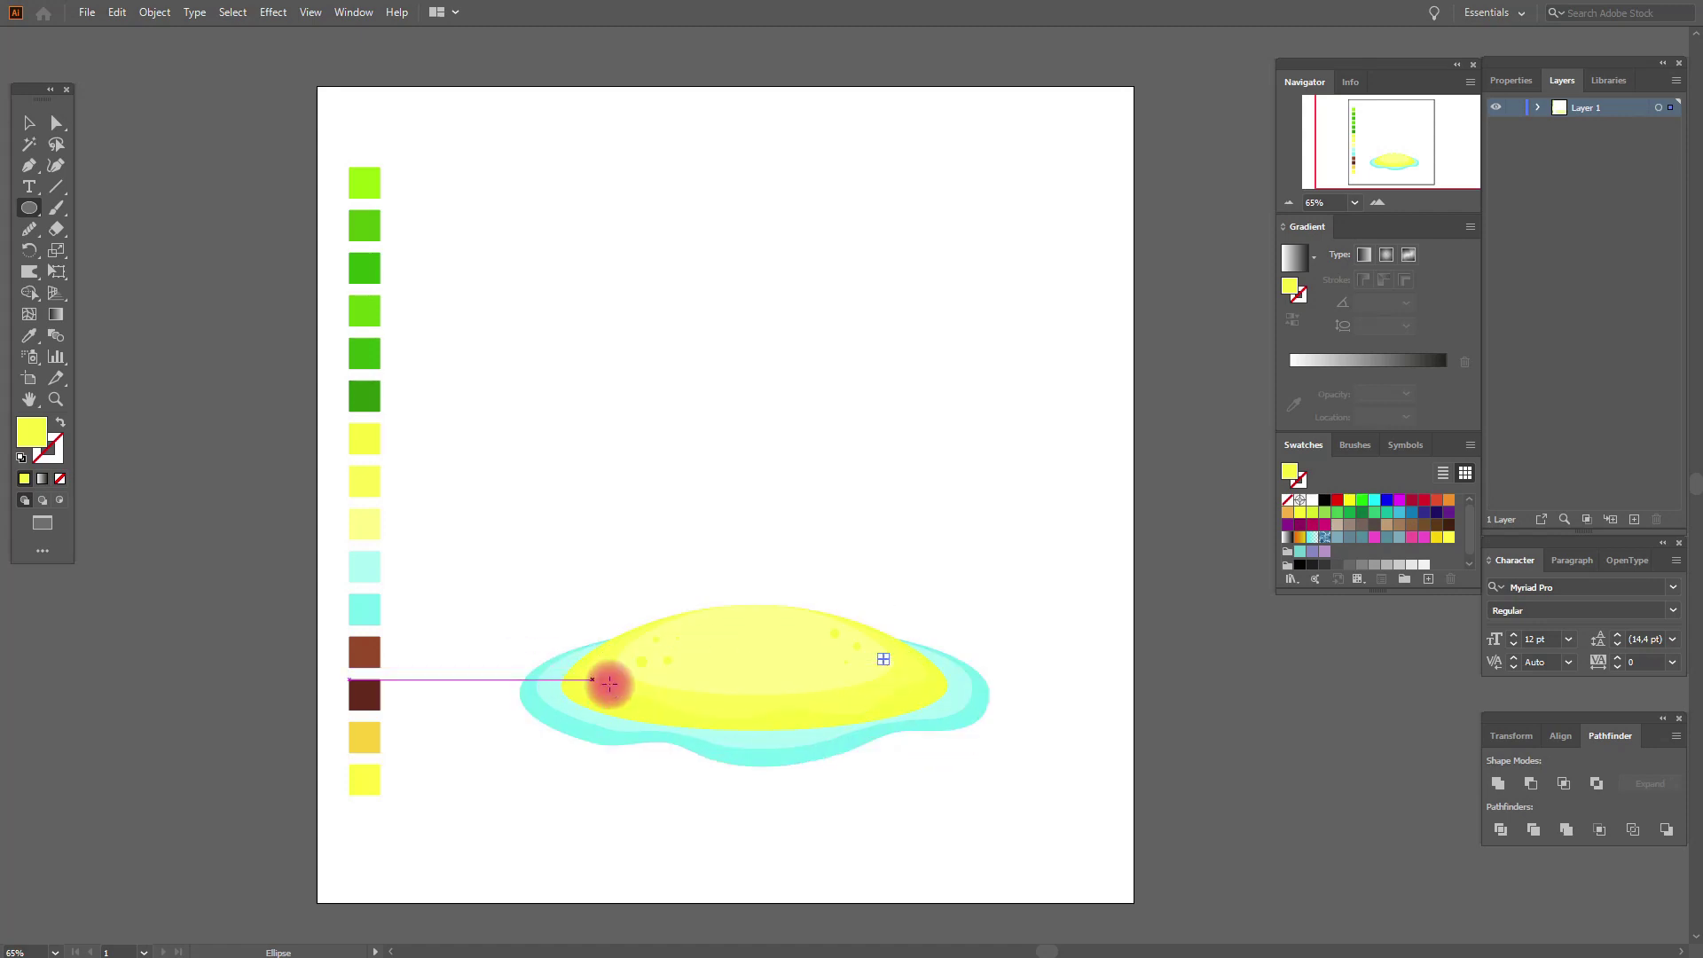
left_click(29, 121)
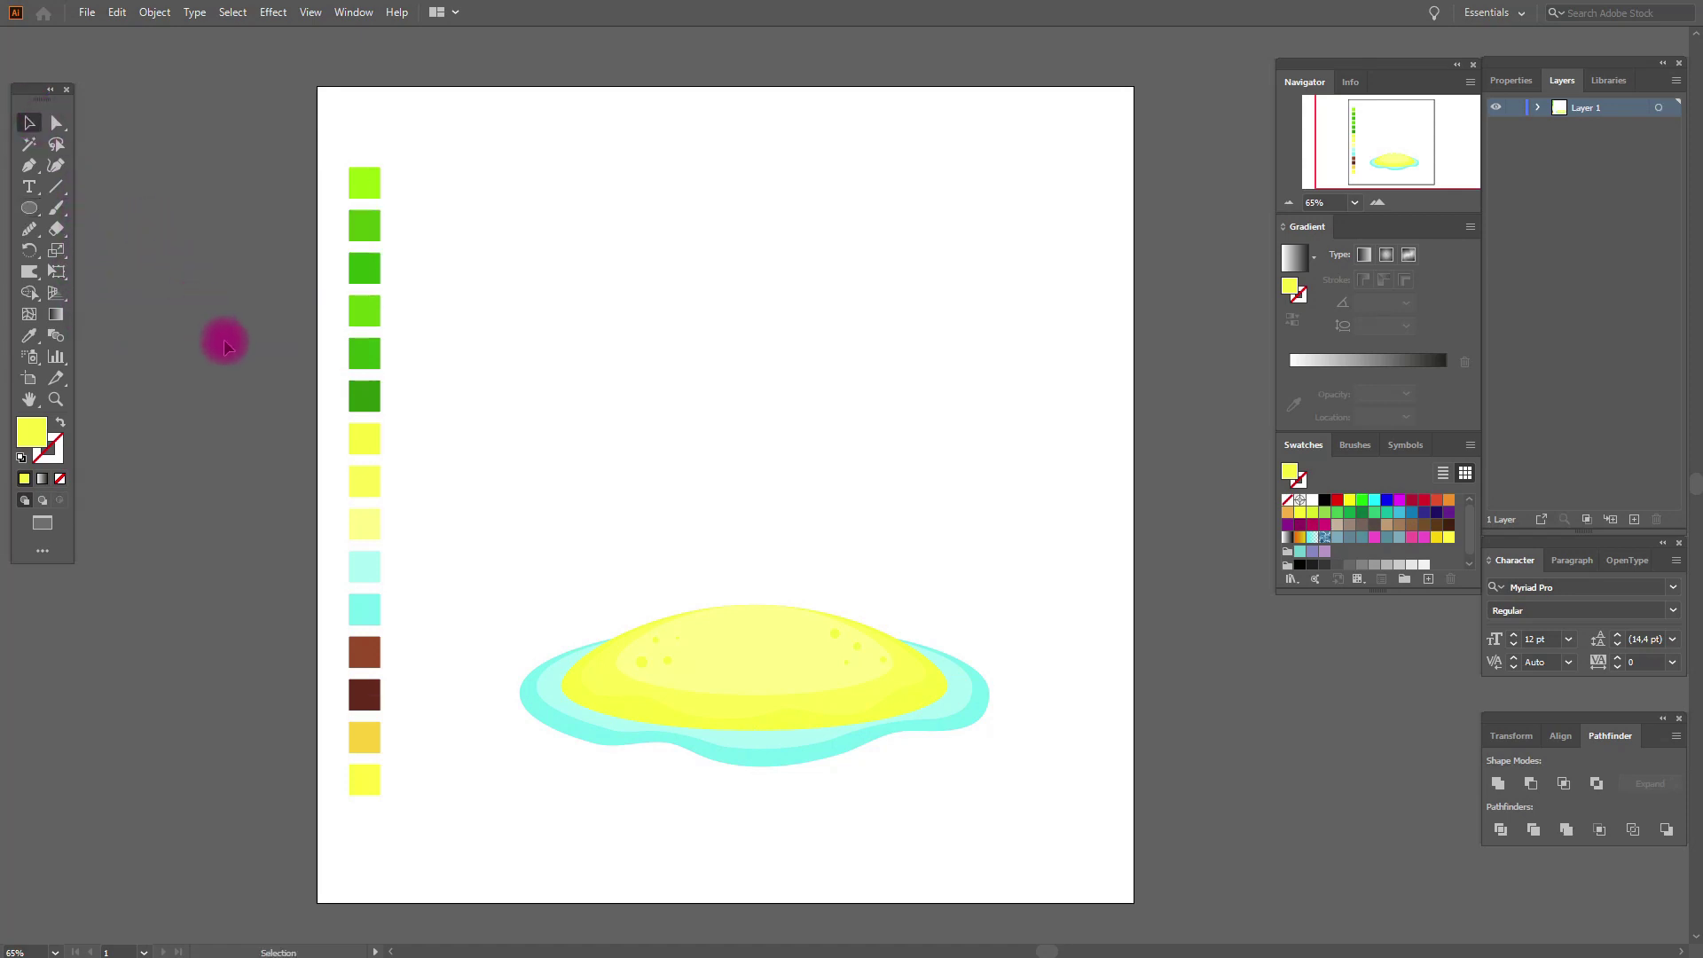
- Create a three-sided polygon with a 50 px radius in the lighter brown palette colour and place it on the mound's top
left_click(26, 208)
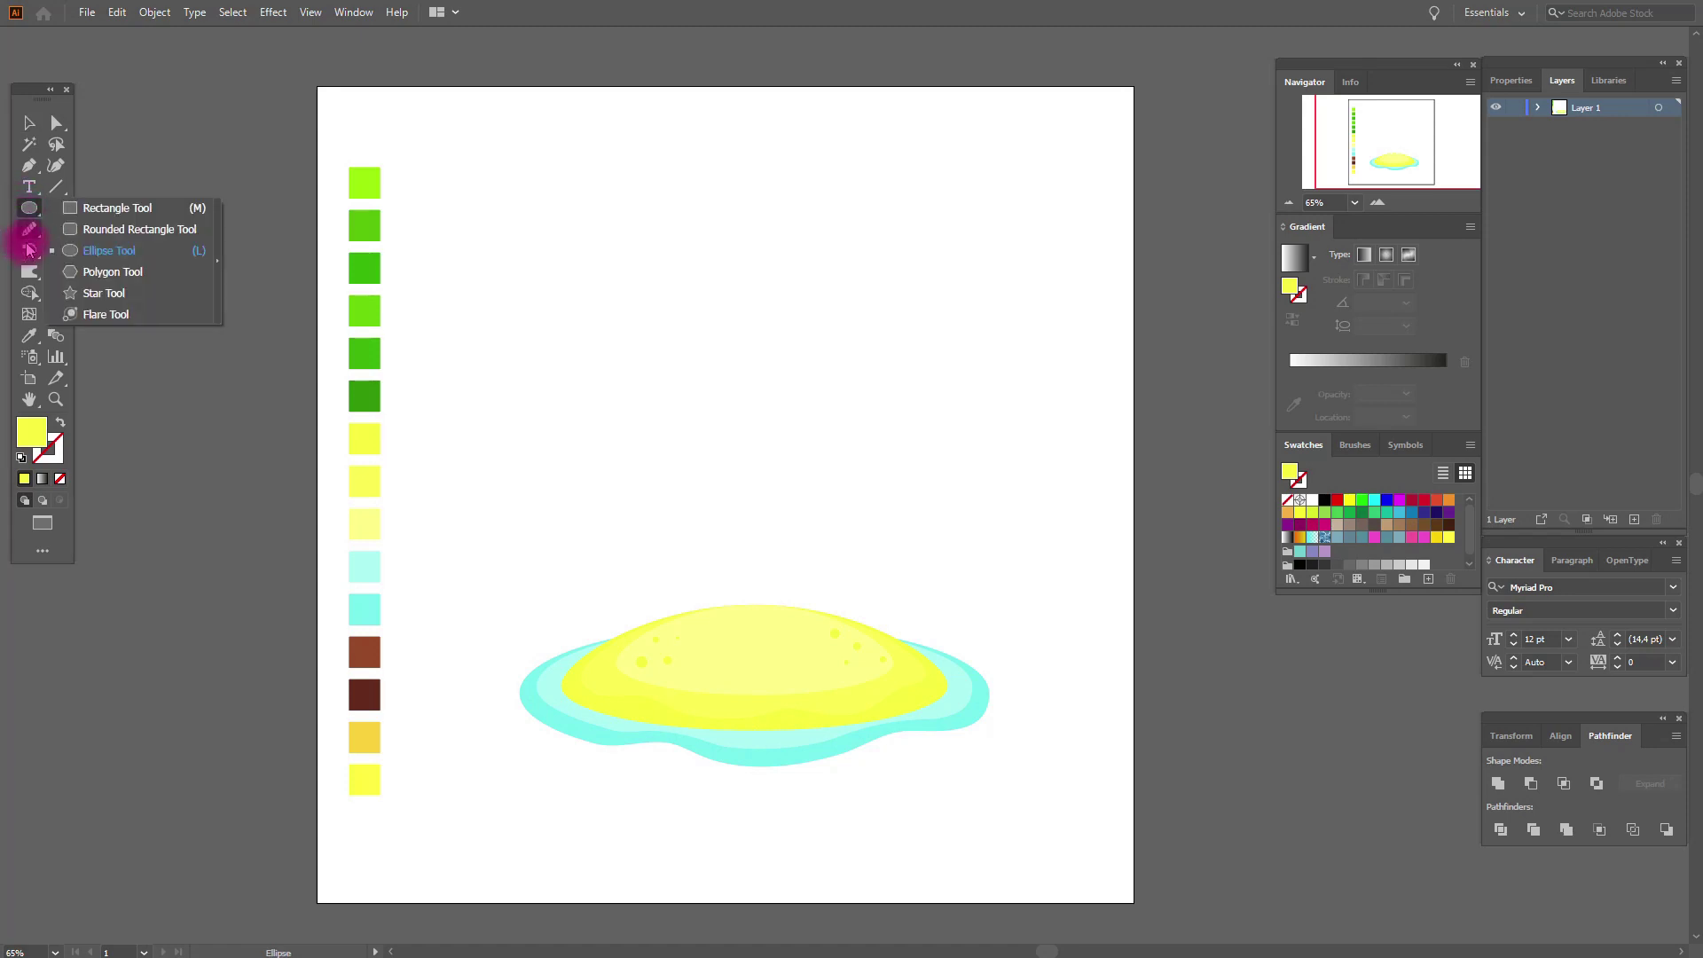
left_click(30, 335)
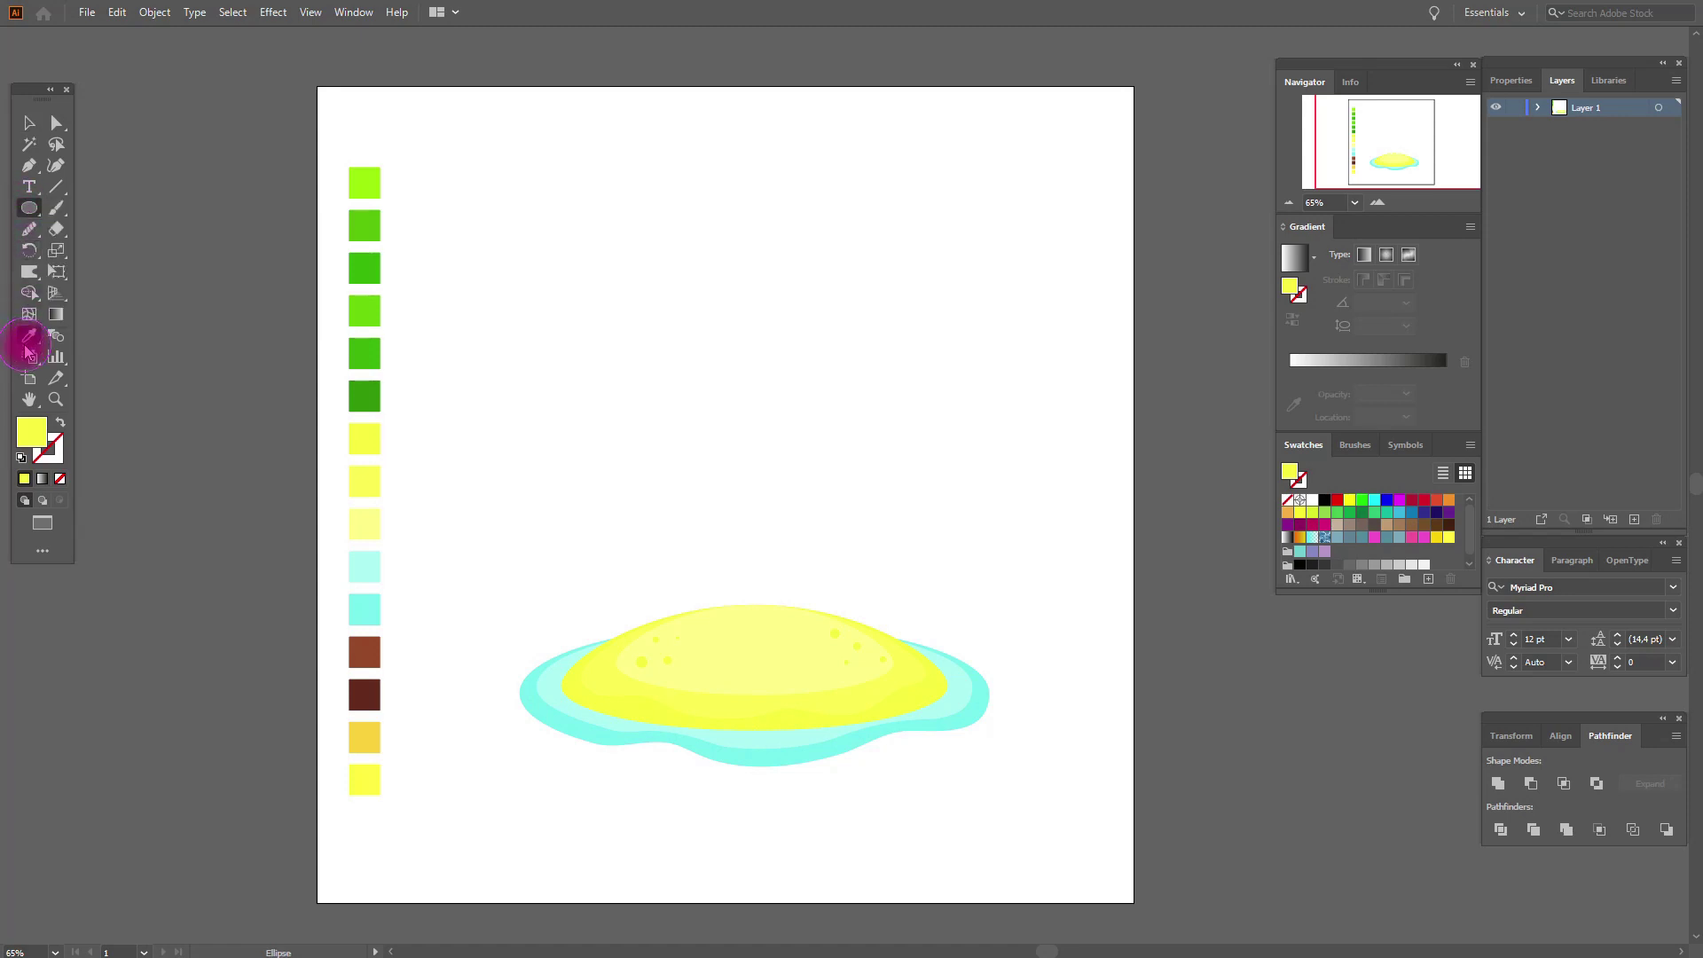
left_click(364, 655)
left_click_drag(27, 213, 115, 267)
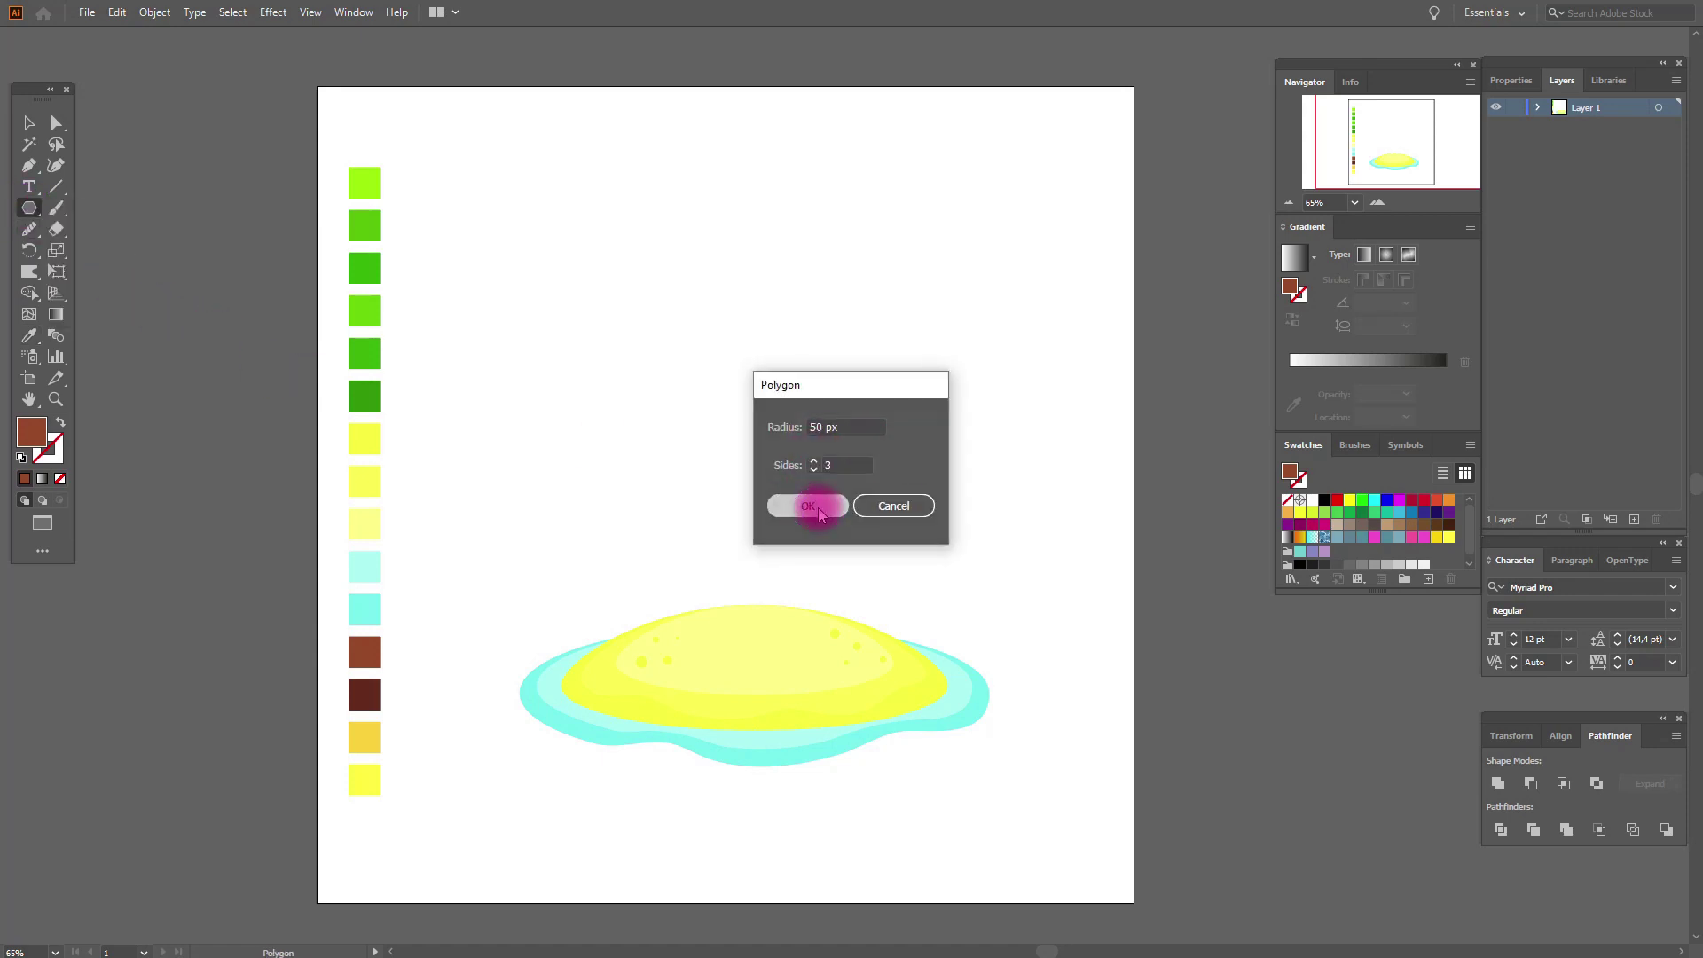
left_click(807, 505)
left_click(31, 129)
left_click_drag(224, 330, 764, 620)
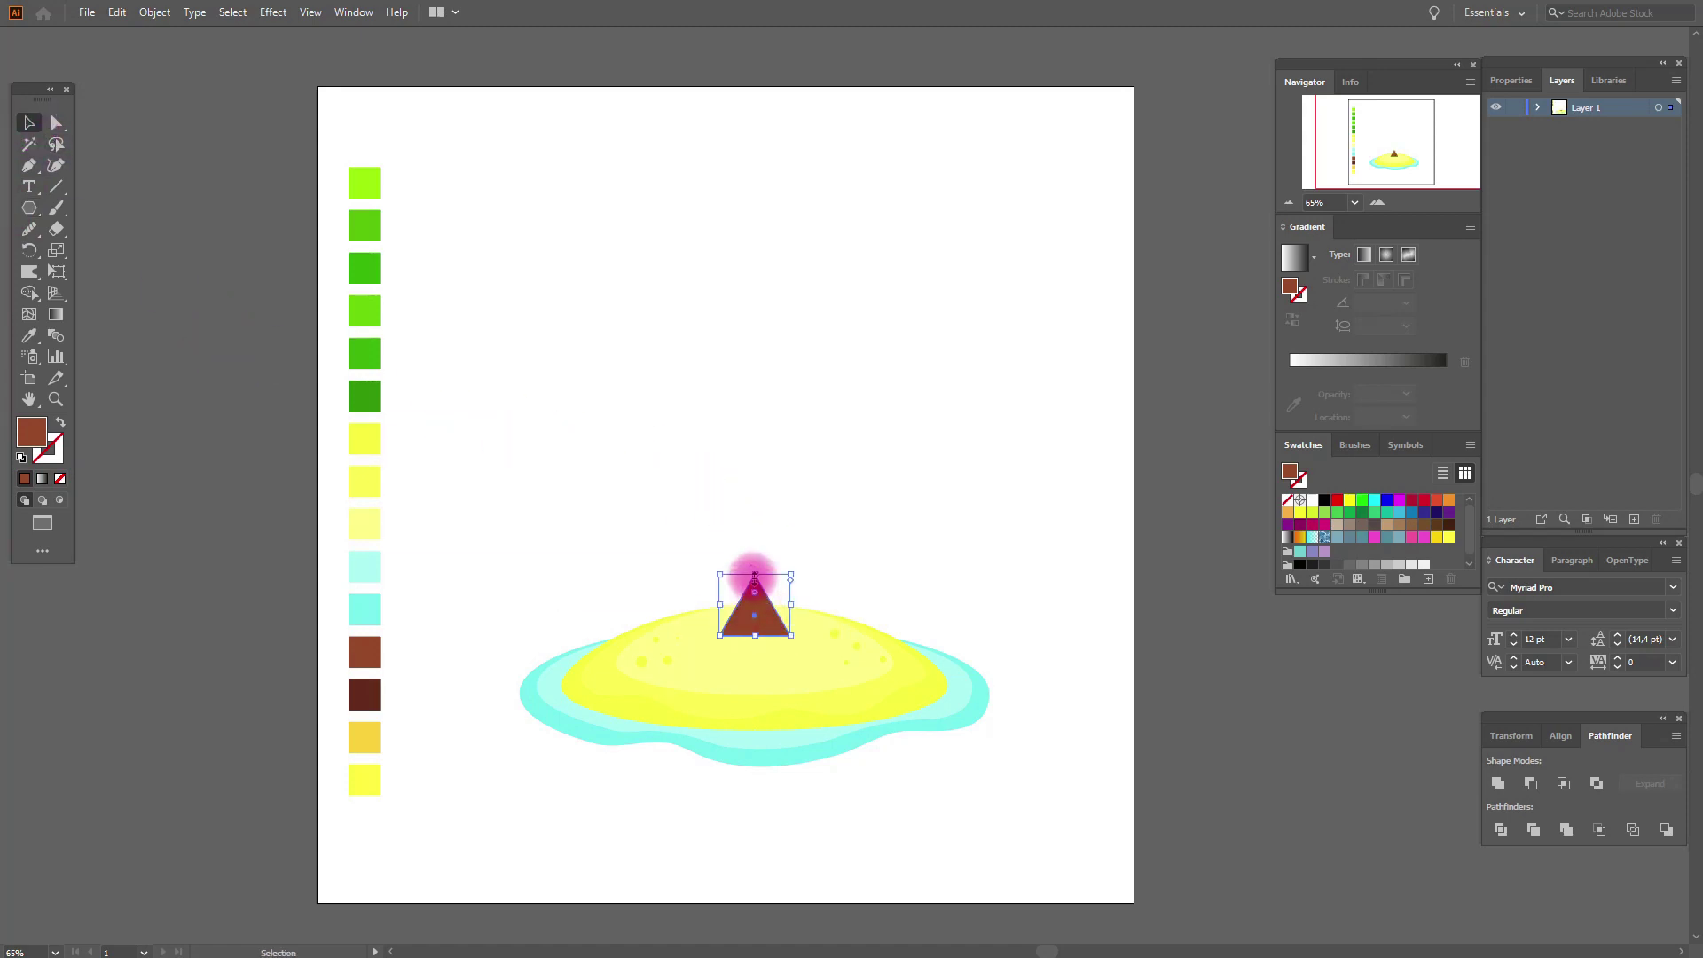
- Stretch the brown triangle into a tall, narrow spike, widen it slightly, and seat its base on the palest mound
left_click_drag(754, 565, 752, 338)
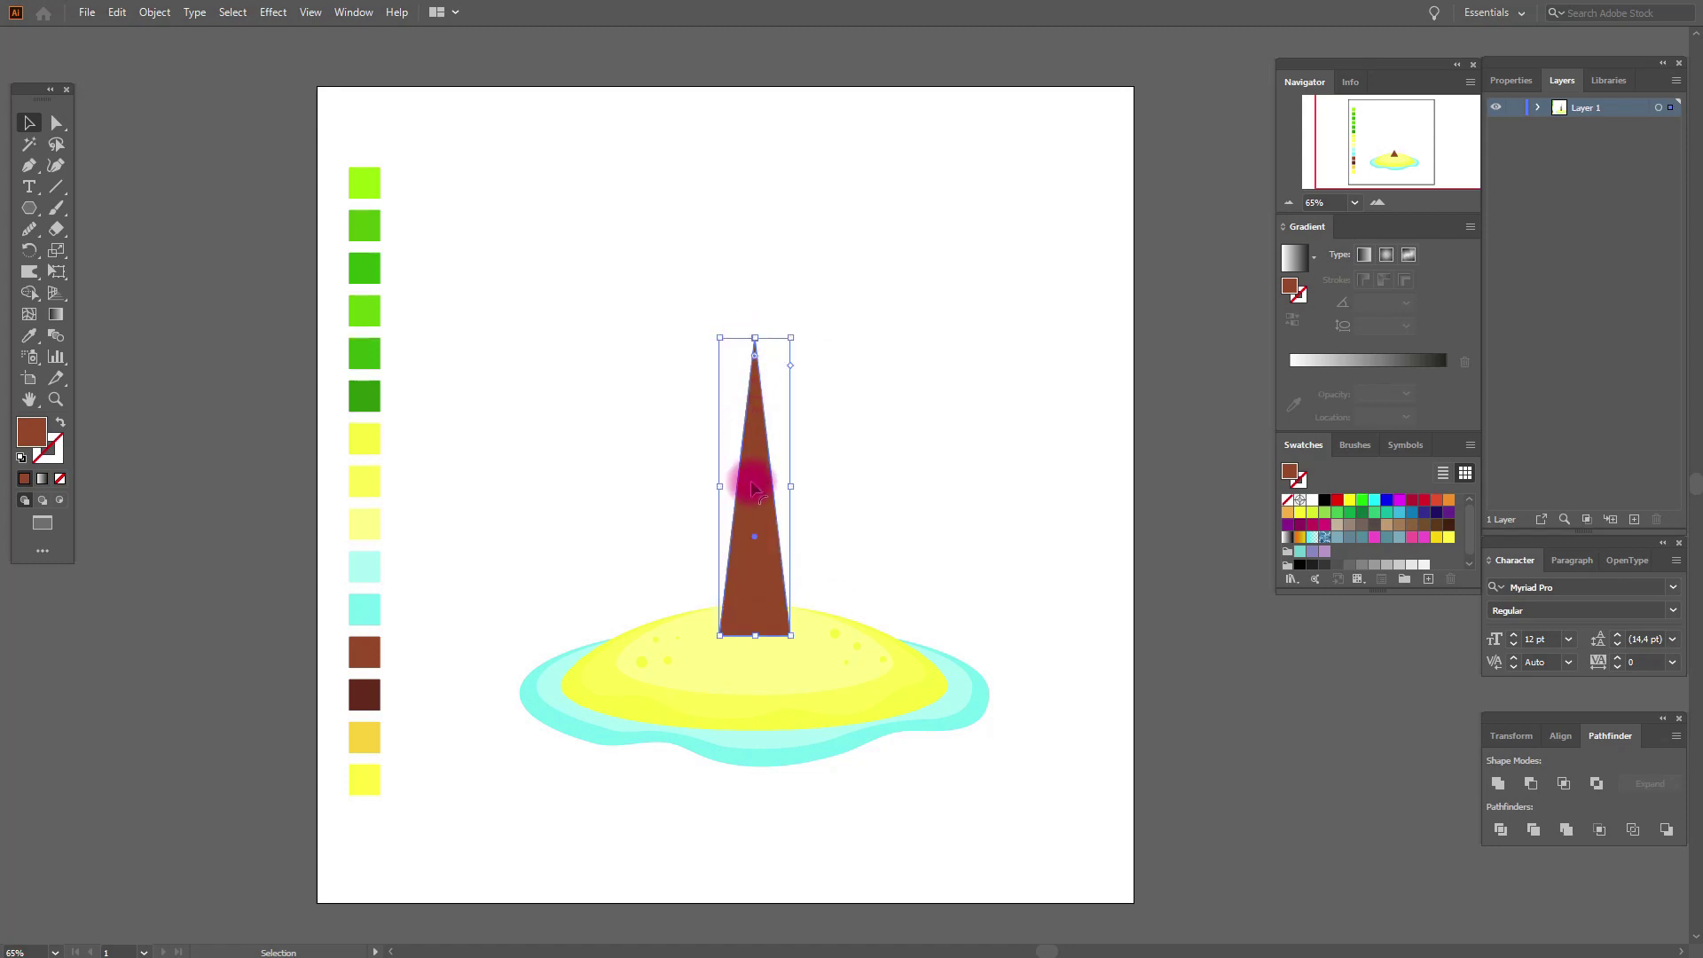
left_click_drag(719, 486, 759, 541)
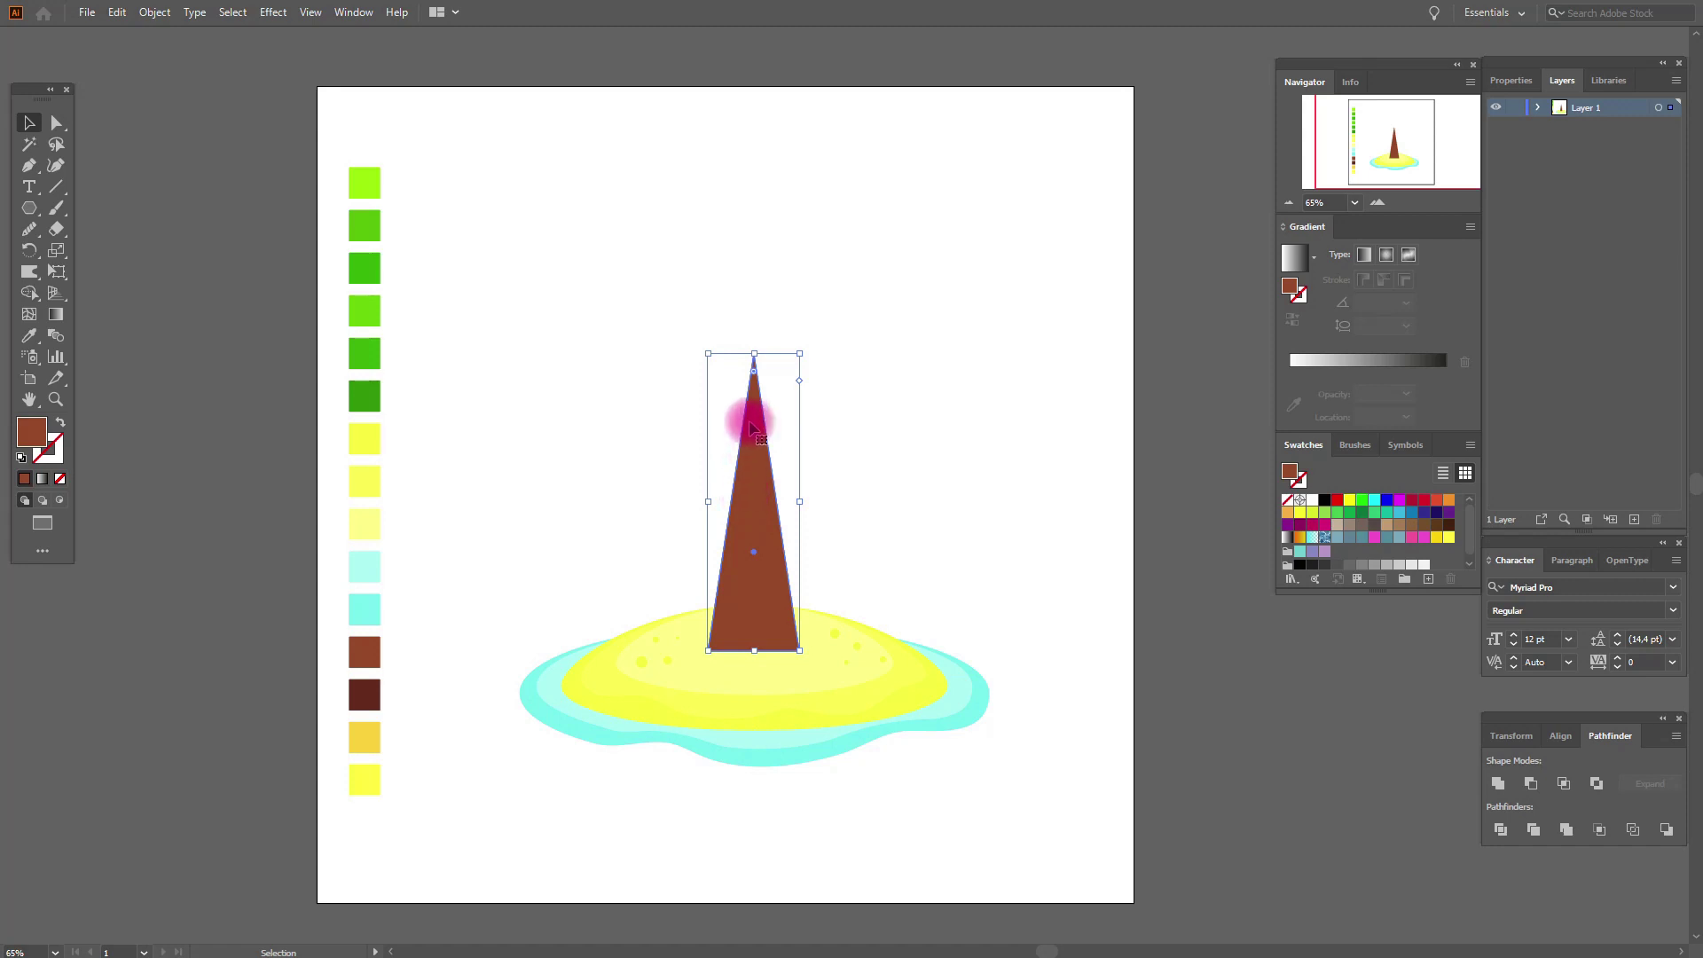
left_click_drag(754, 352, 754, 311)
left_click_drag(746, 601, 743, 624)
left_click(1114, 631)
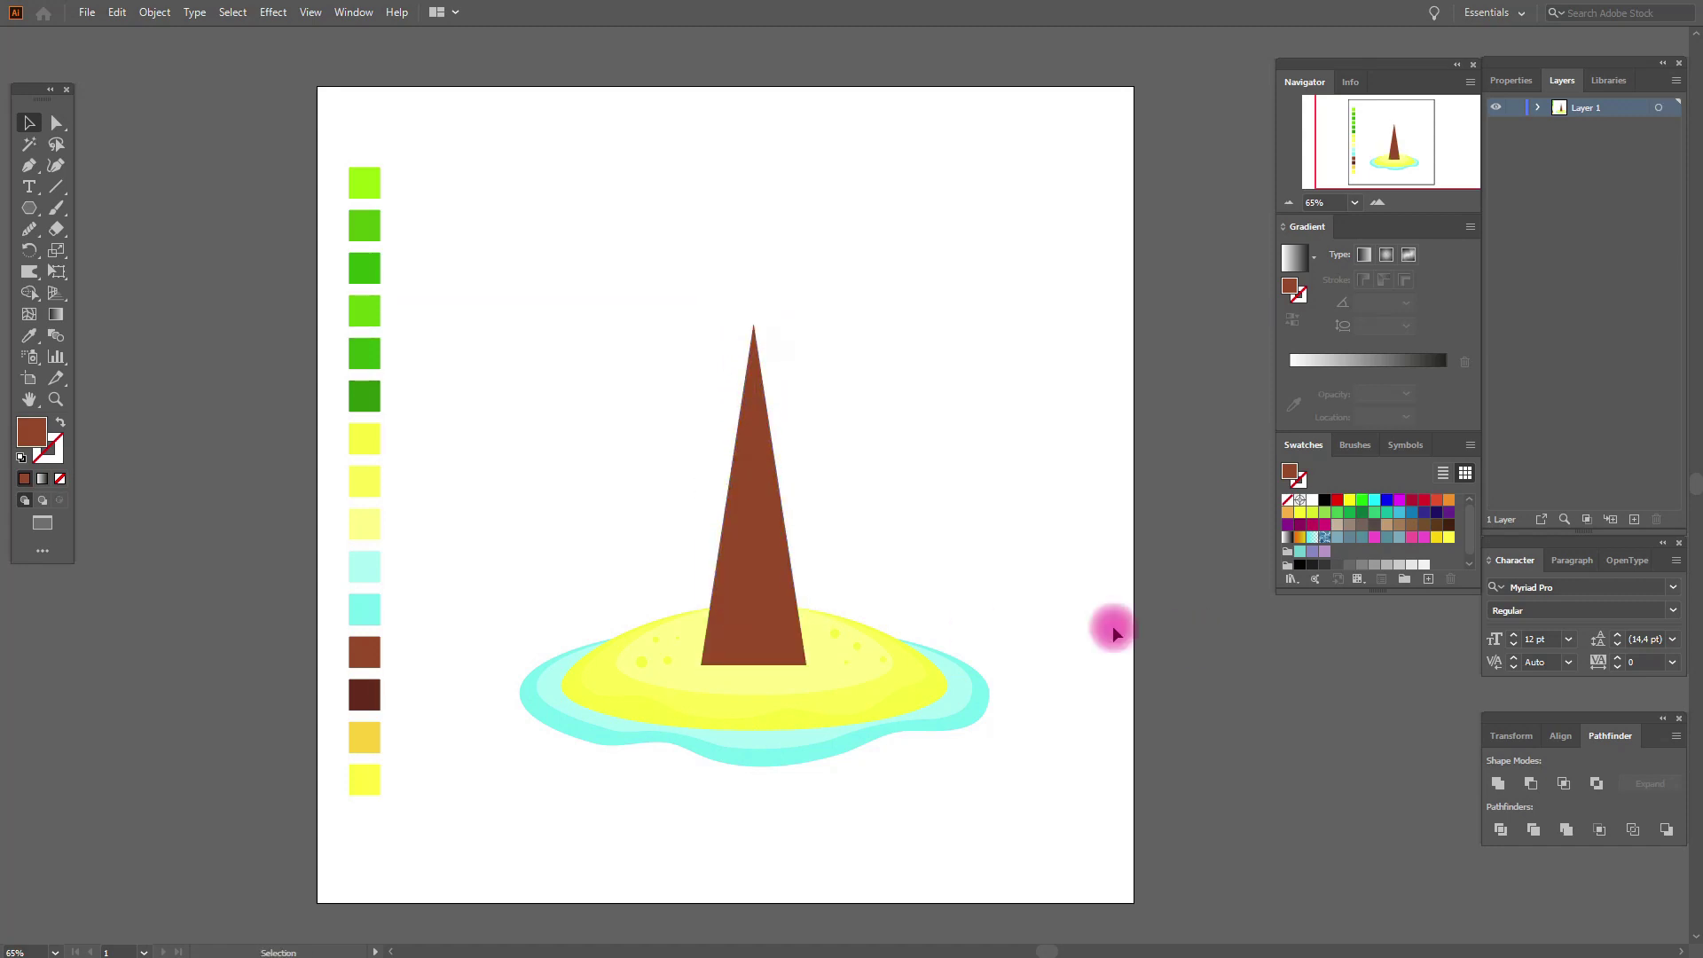
- Draw a brown rectangle over the triangle's tip and exclude the overlap of the two shapes
left_click_drag(34, 211, 111, 203)
left_click_drag(707, 296, 814, 368)
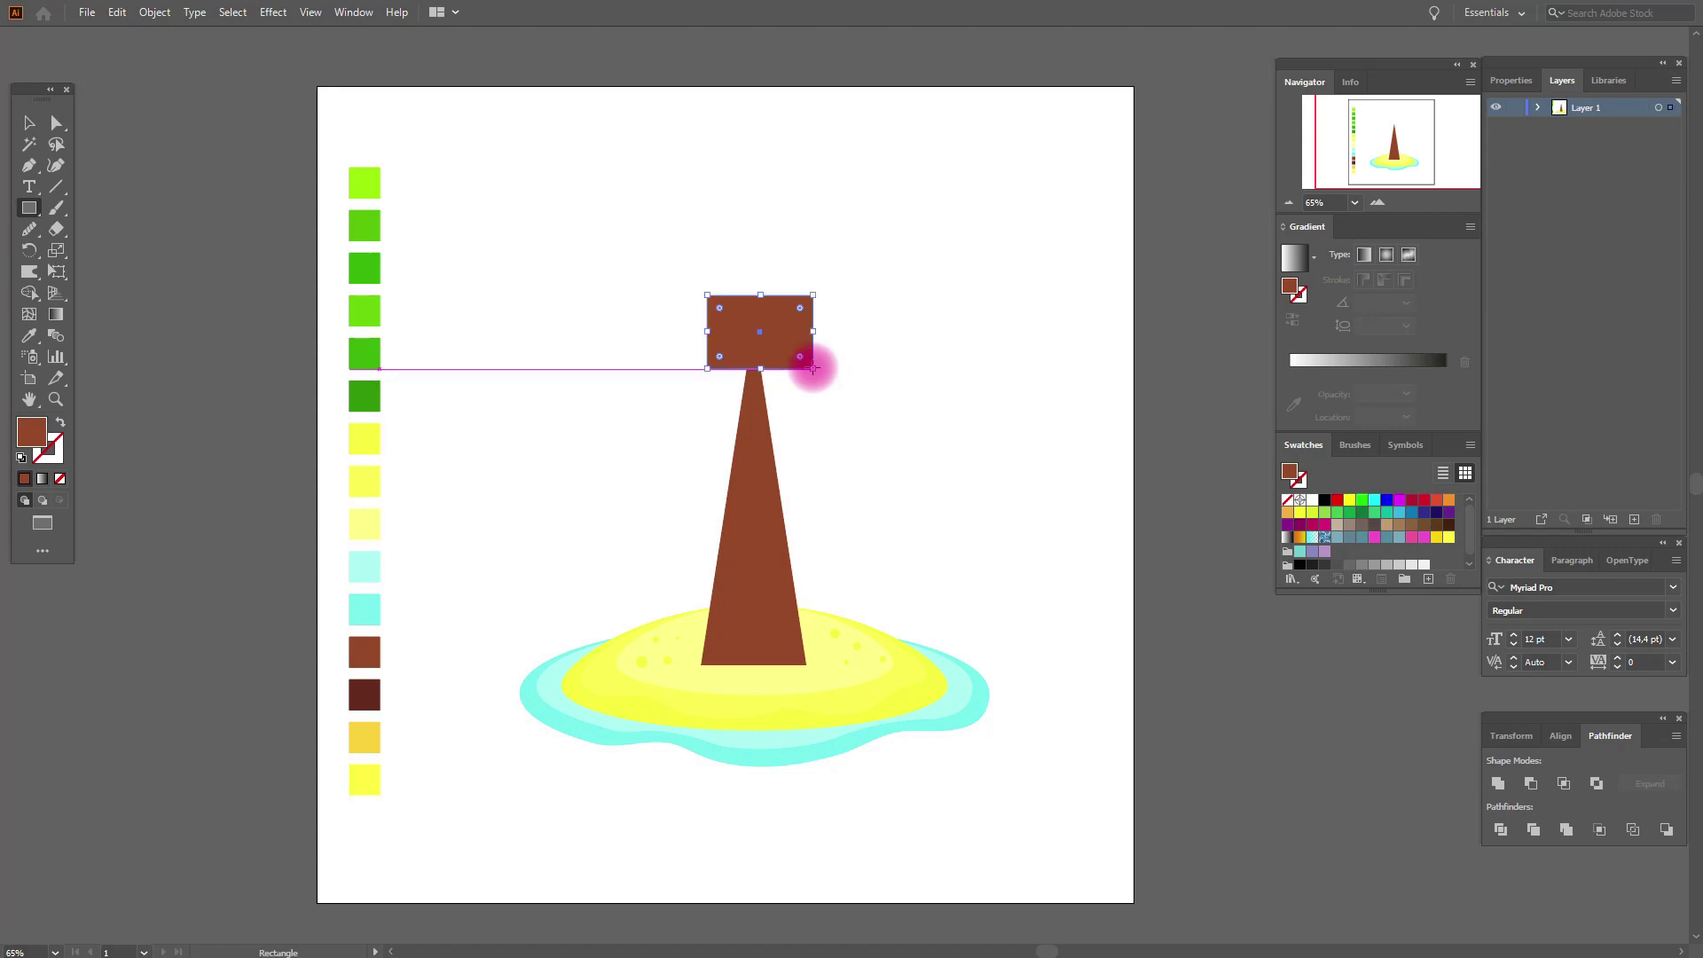
left_click(30, 124)
left_click(765, 458, "shift")
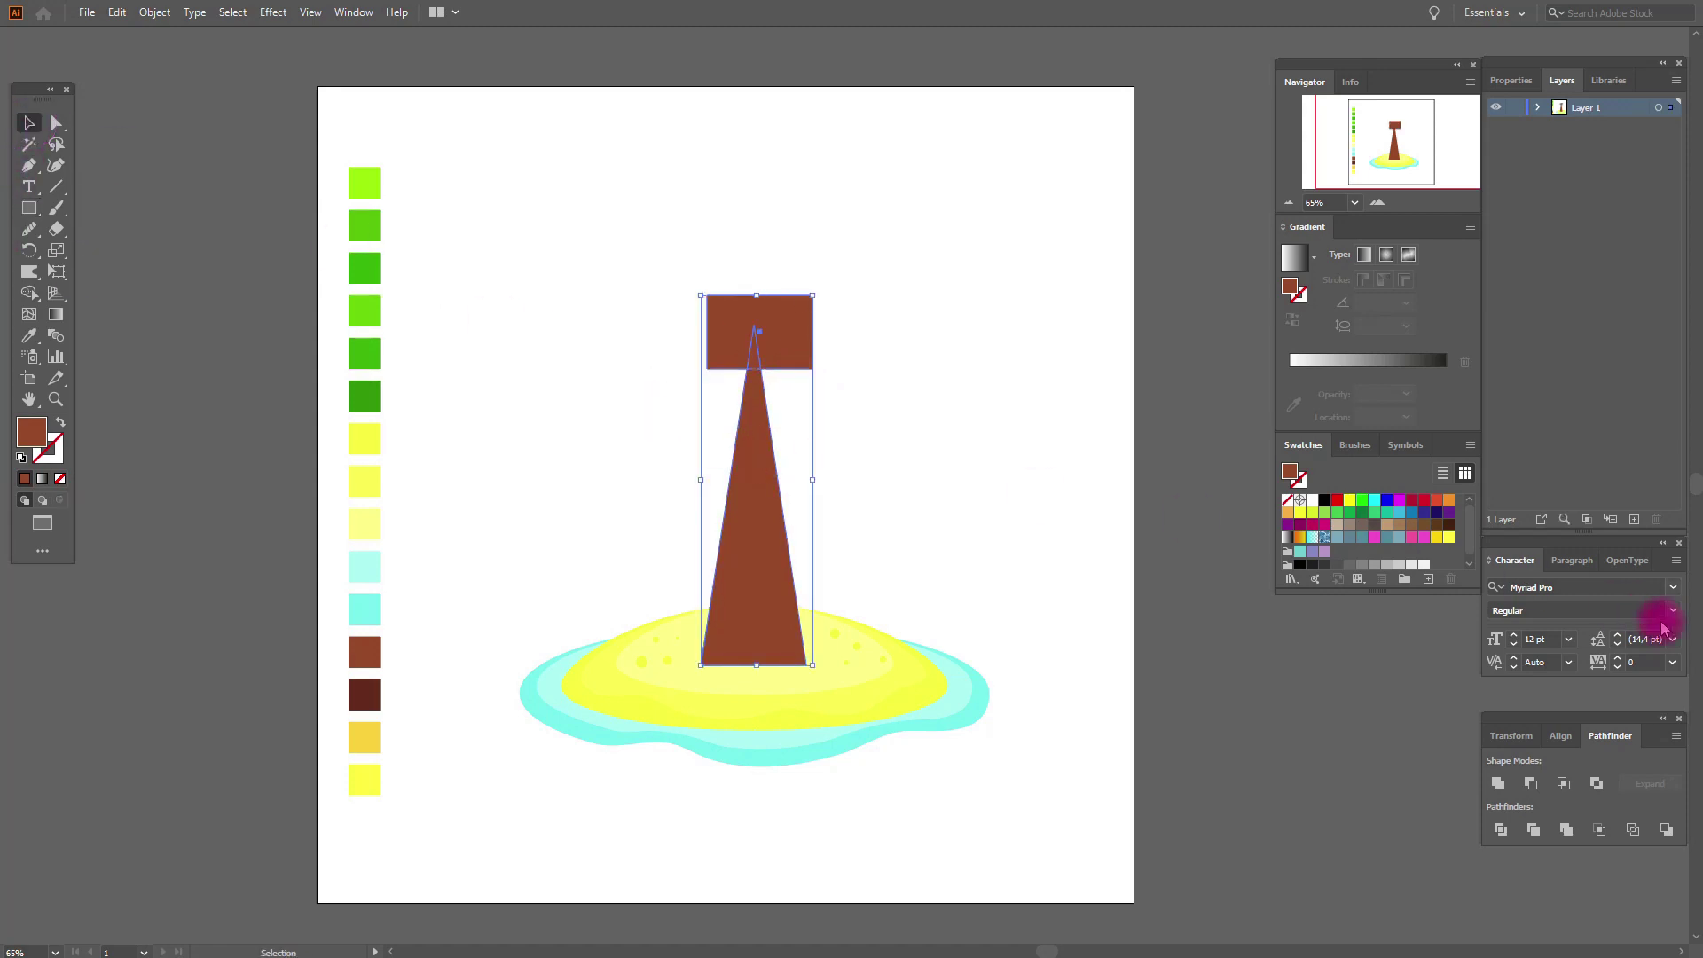
left_click(1595, 785)
- Ungroup the excluded shapes and delete the rectangle piece so the trunk has a flat top
right_click(674, 506)
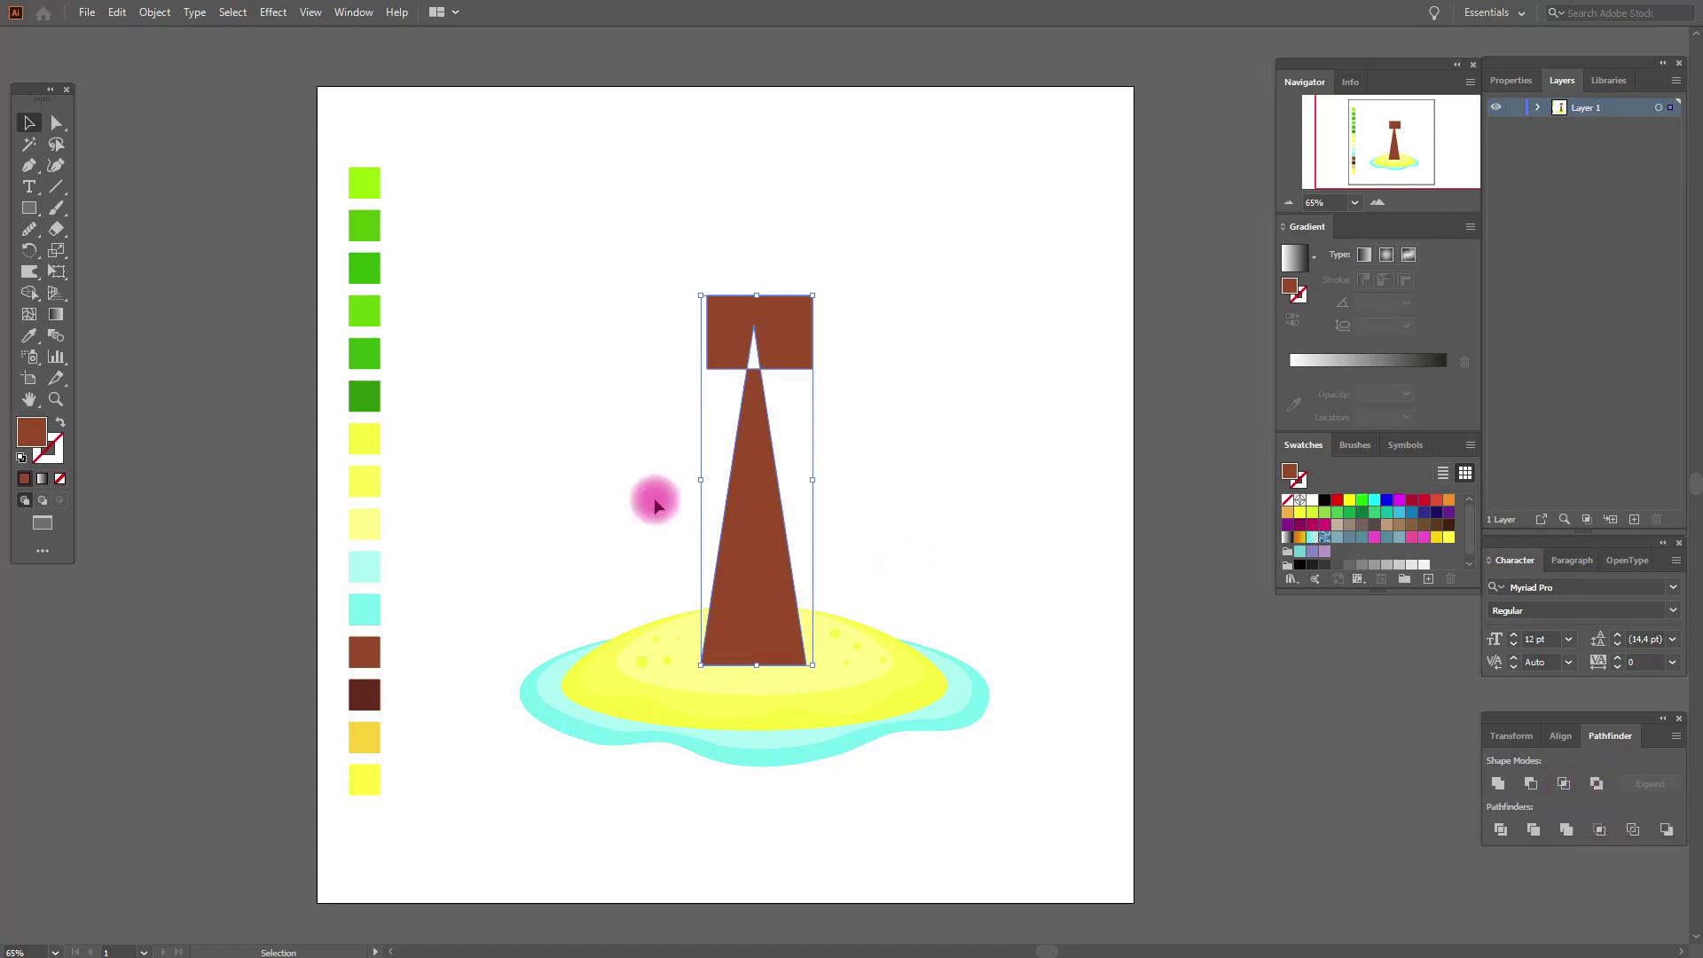
left_click(768, 668)
left_click(1174, 524)
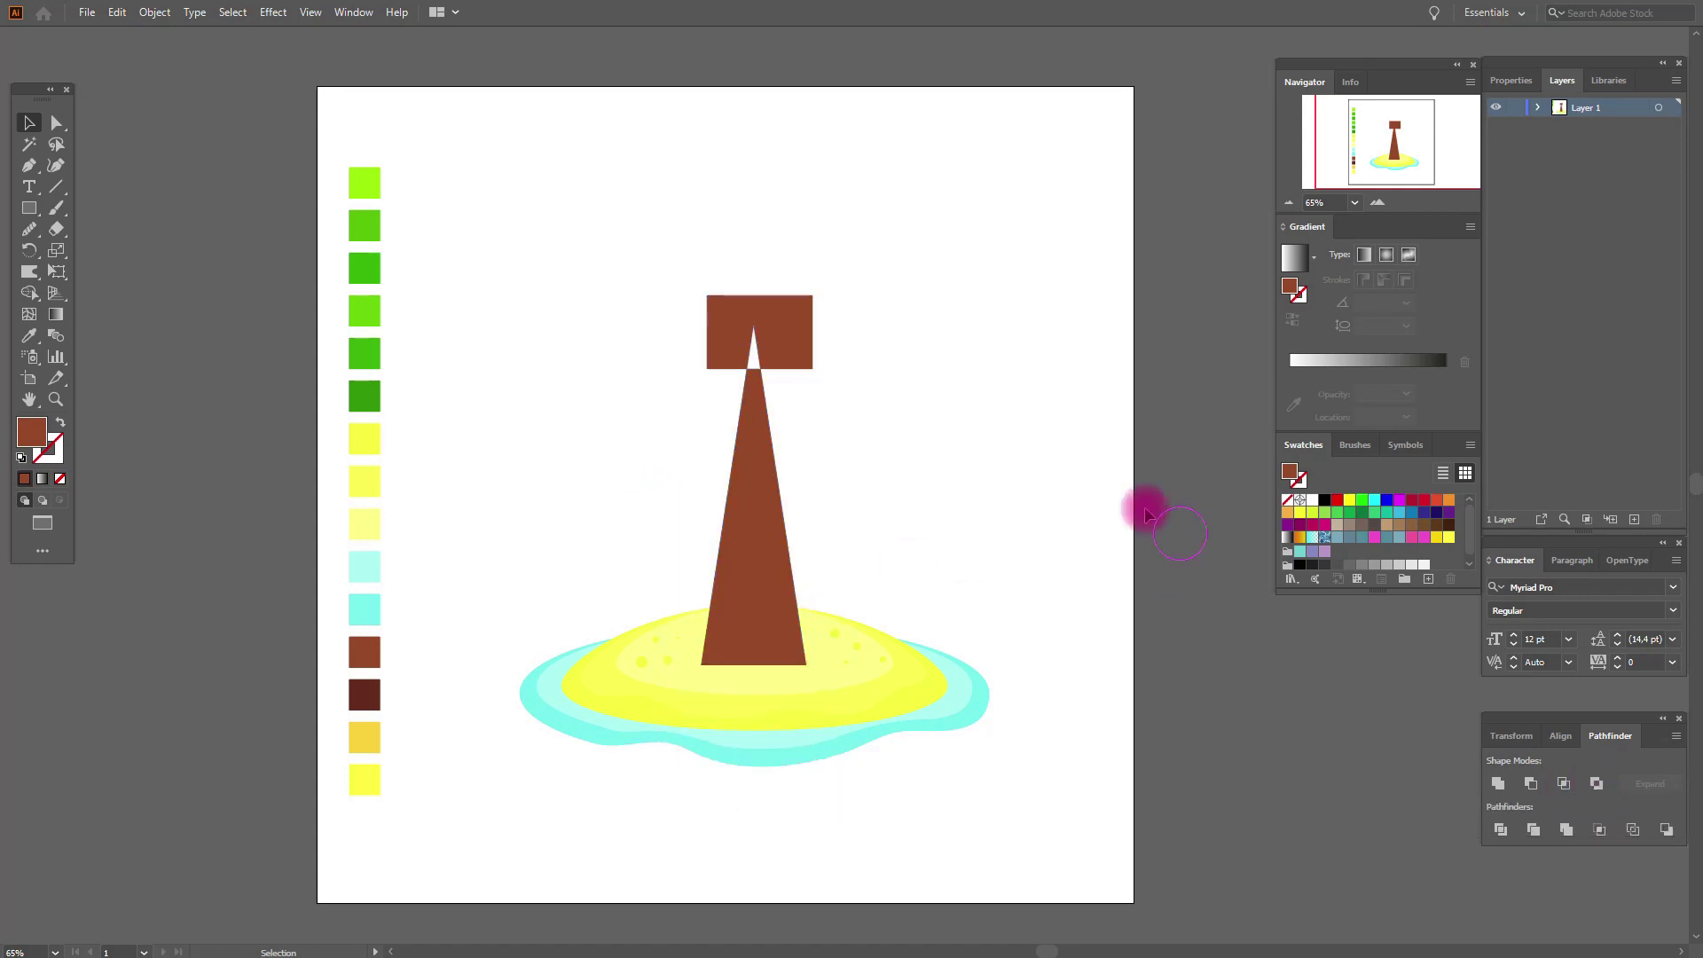
left_click(777, 330)
key("Delete")
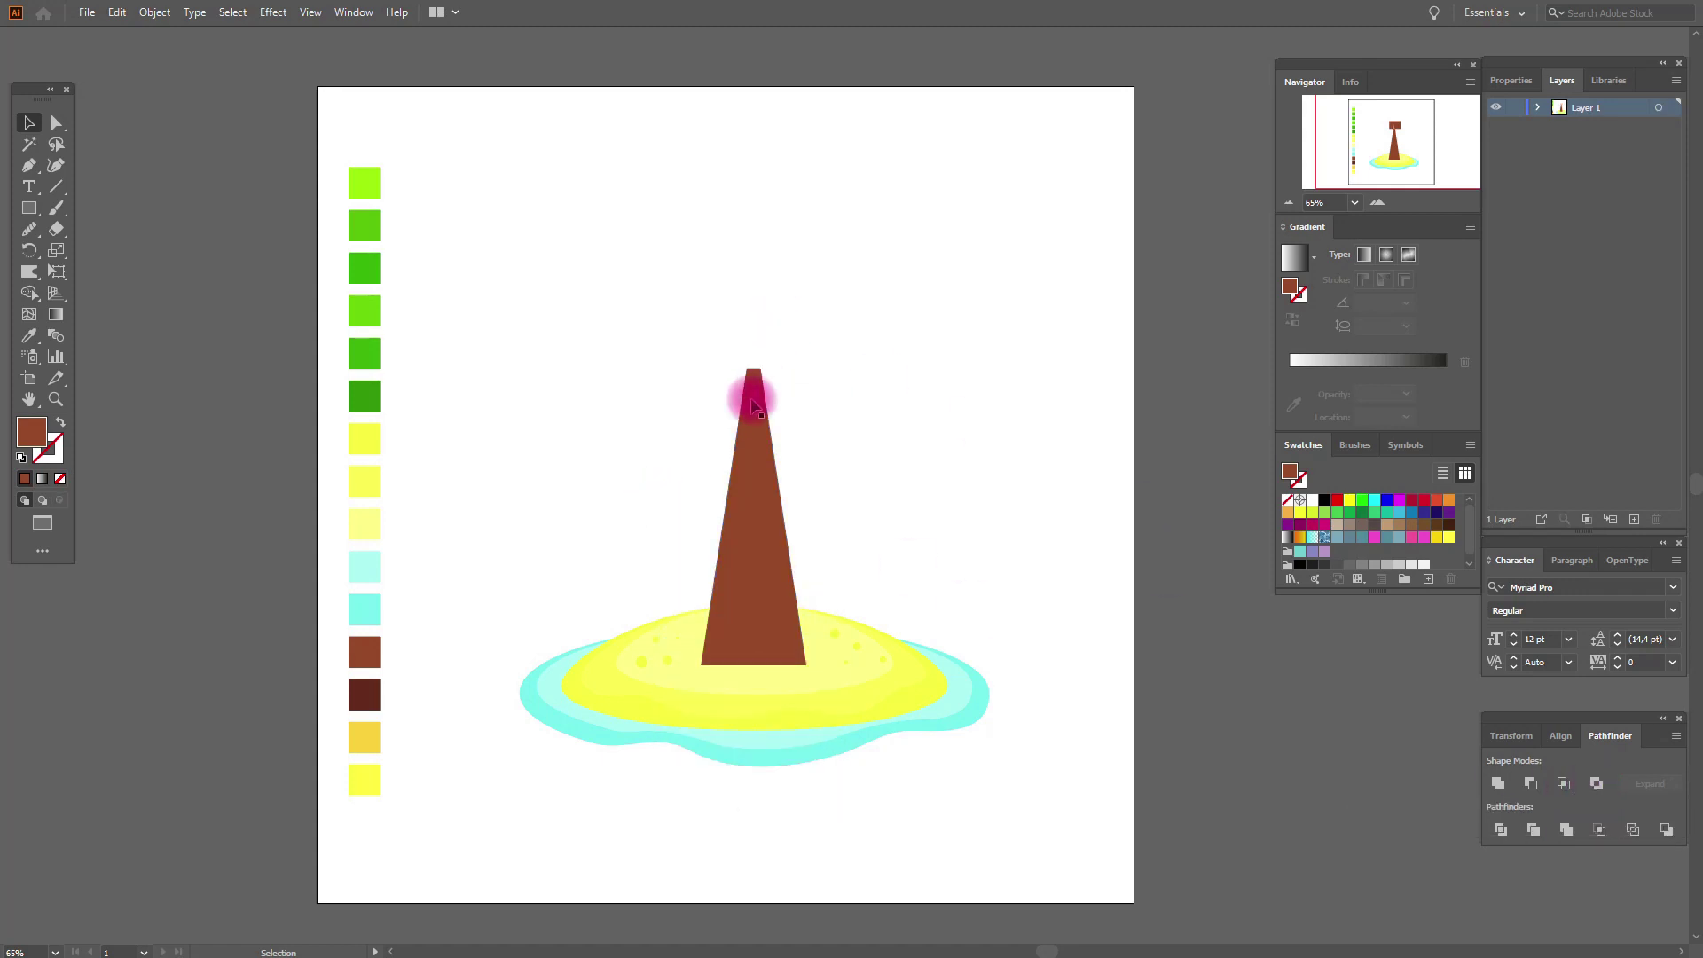
- Stretch the flat-topped trunk to about 390 px tall and widen it slightly
left_click(742, 425)
left_click_drag(755, 367, 761, 347)
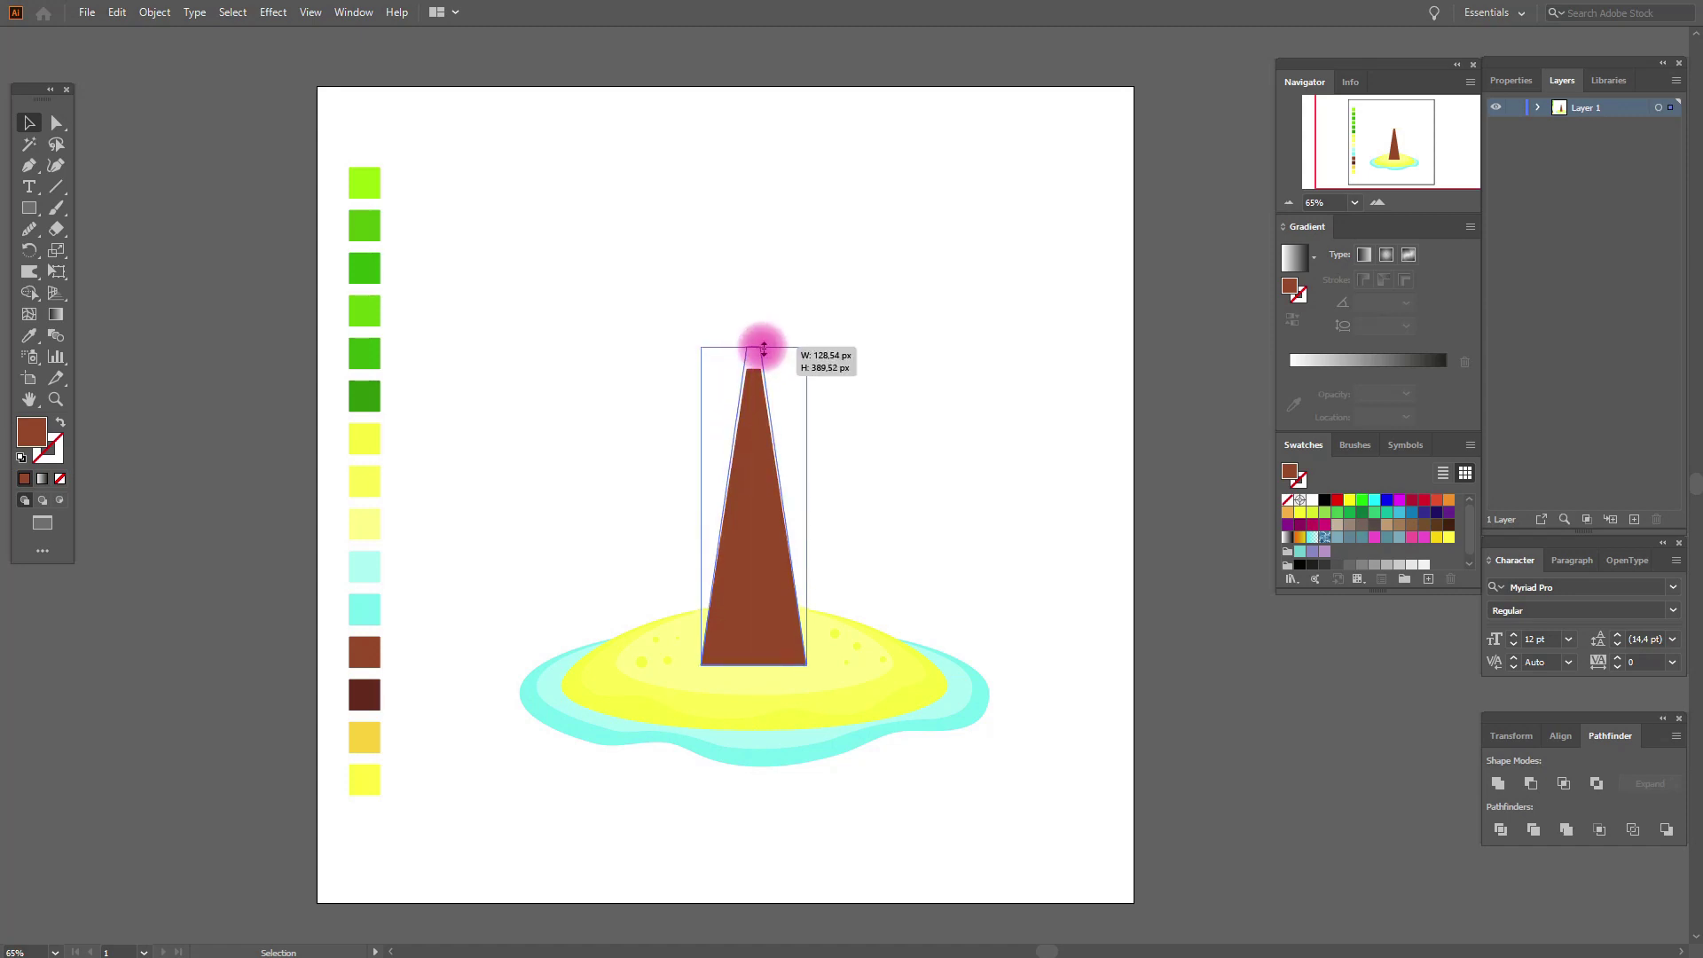
left_click_drag(807, 506, 814, 506)
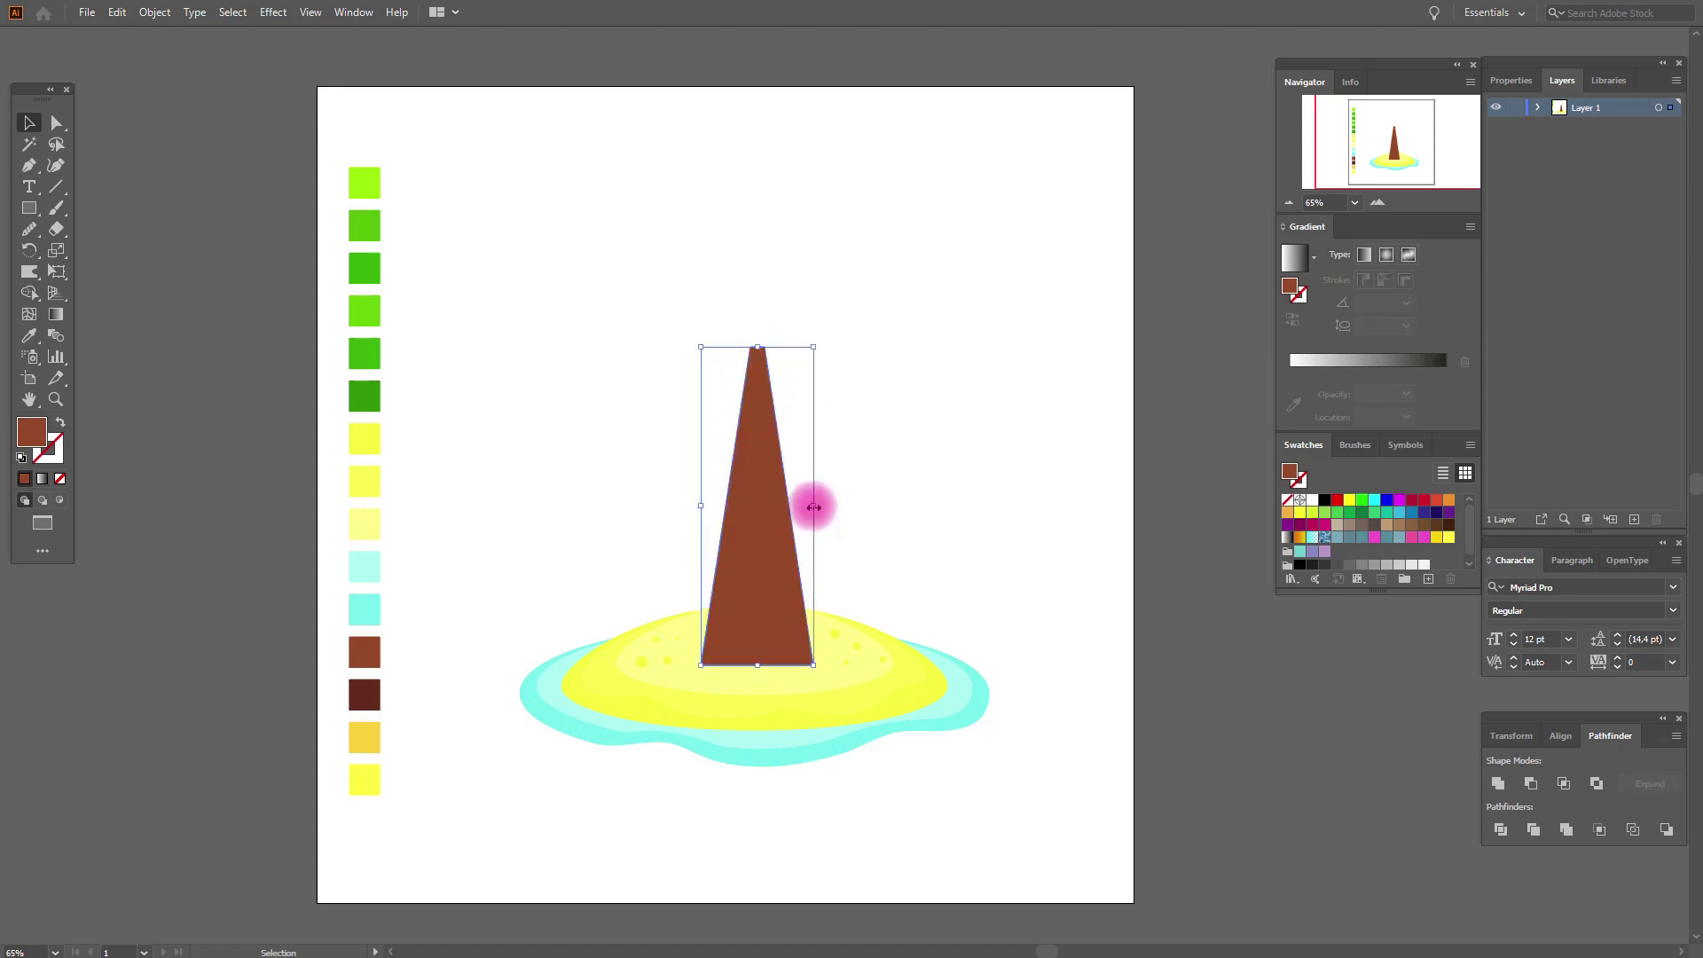
- Bend the trunk with a vertical Arch warp at -26% bend and no distortion
left_click(273, 13)
mouse_move(335, 242)
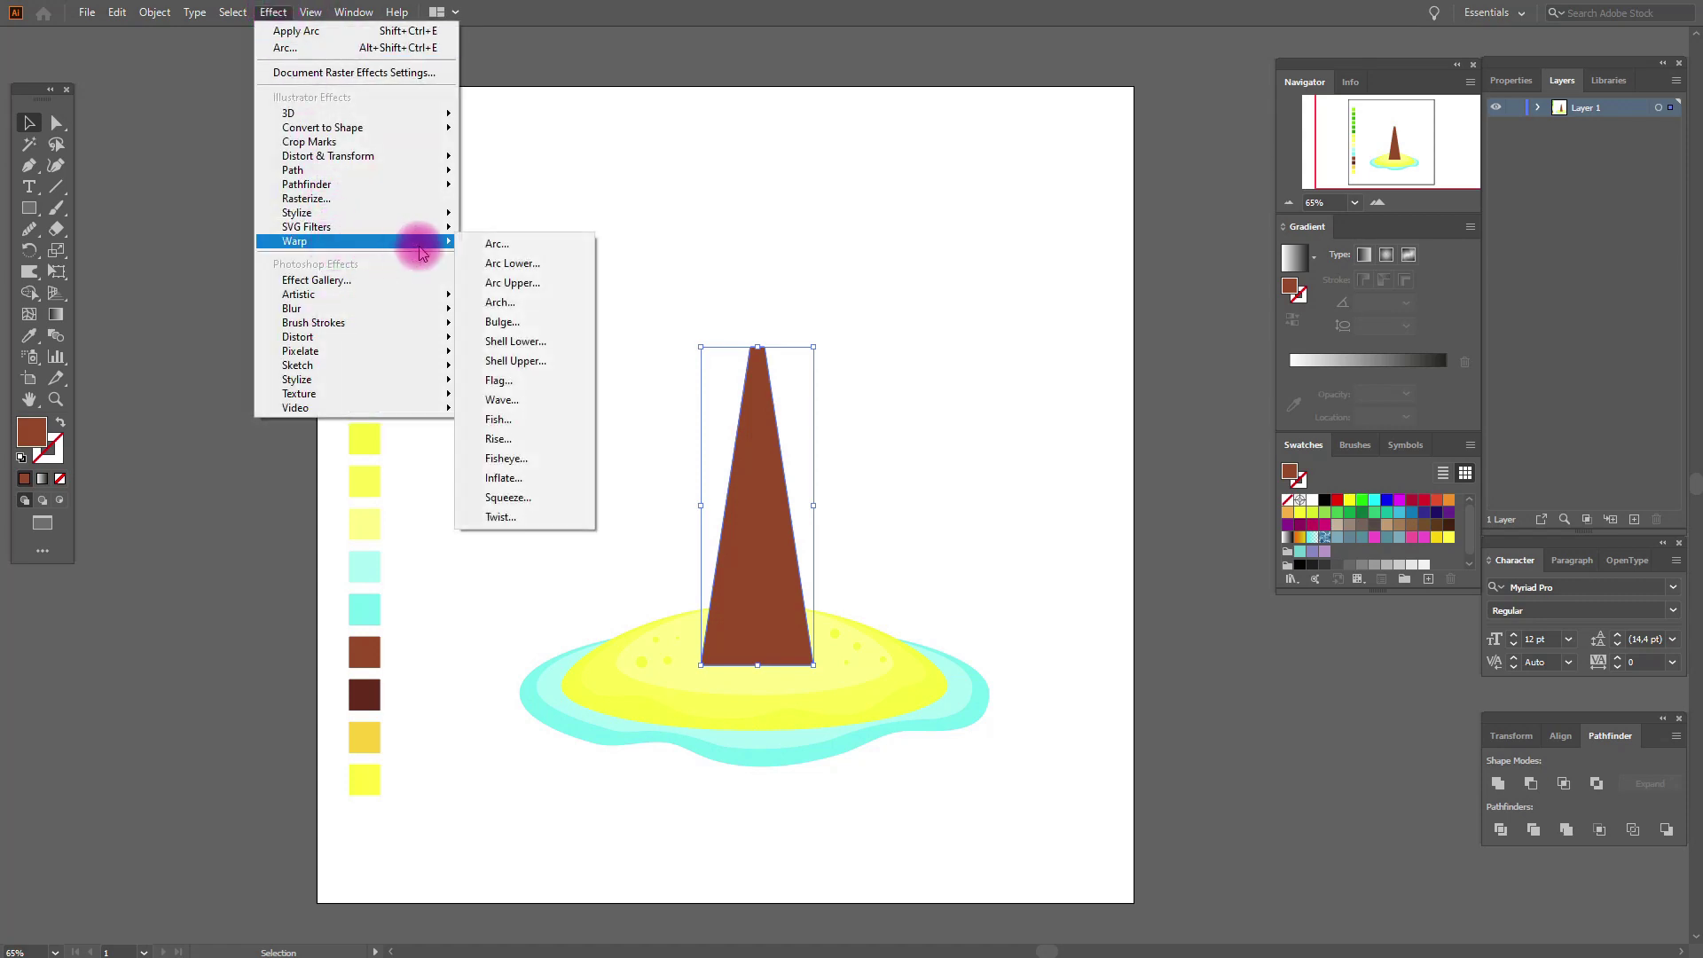
left_click(495, 245)
left_click(1069, 389)
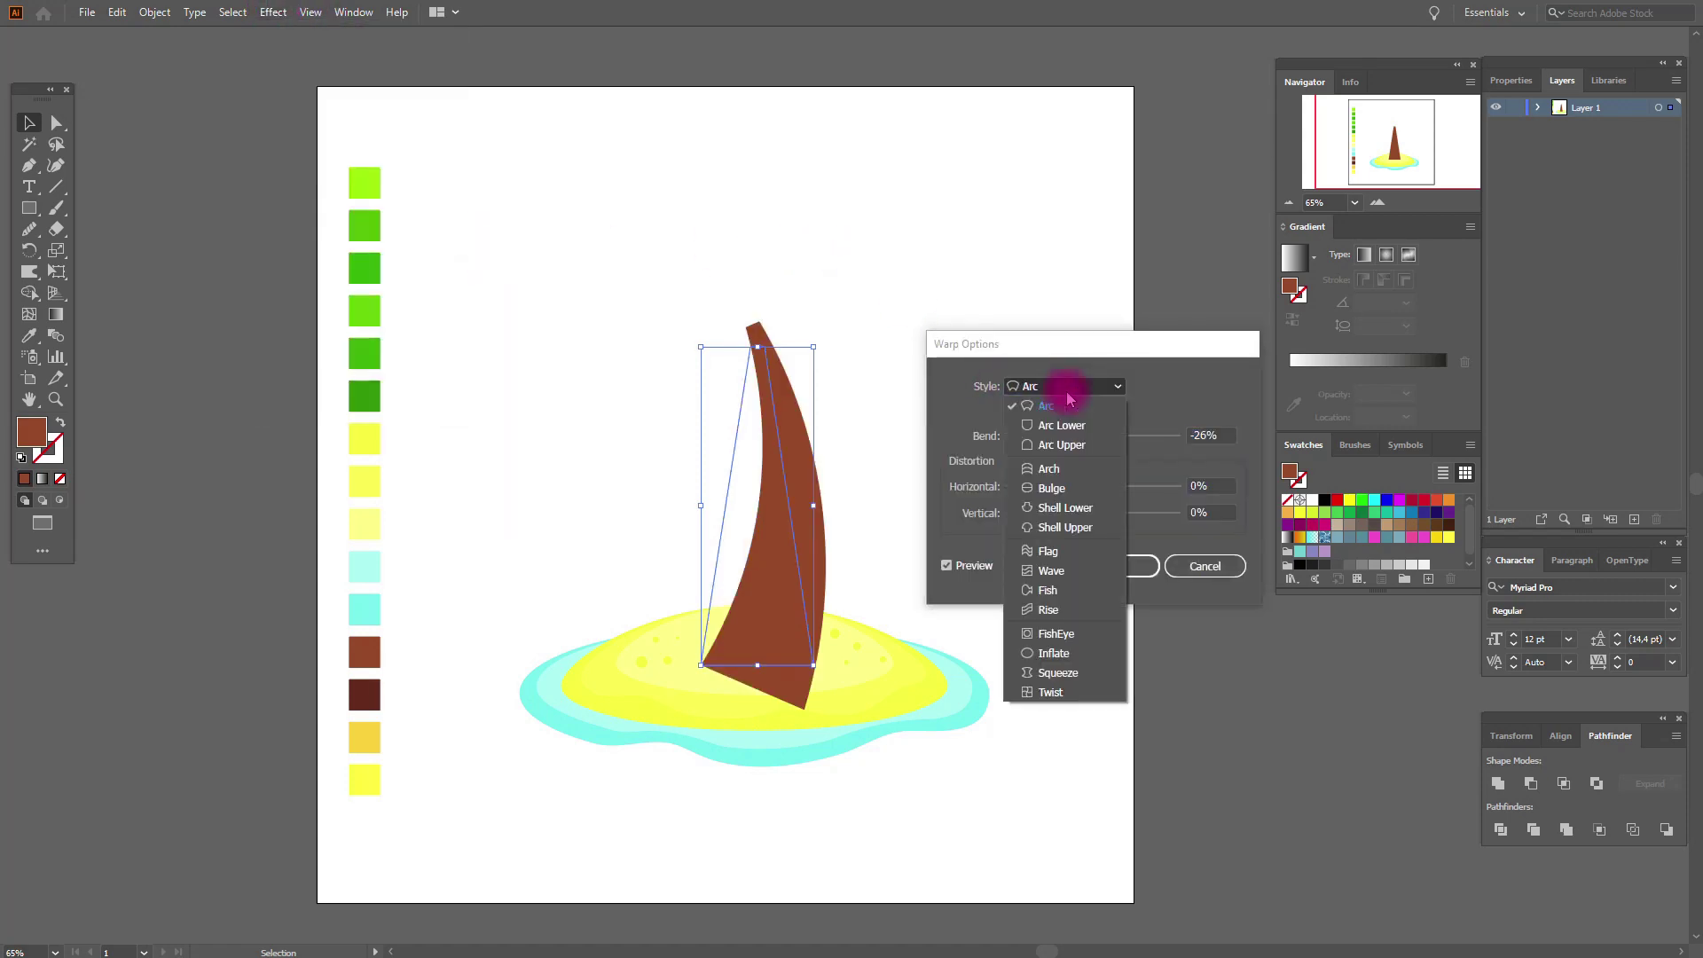
left_click(1049, 469)
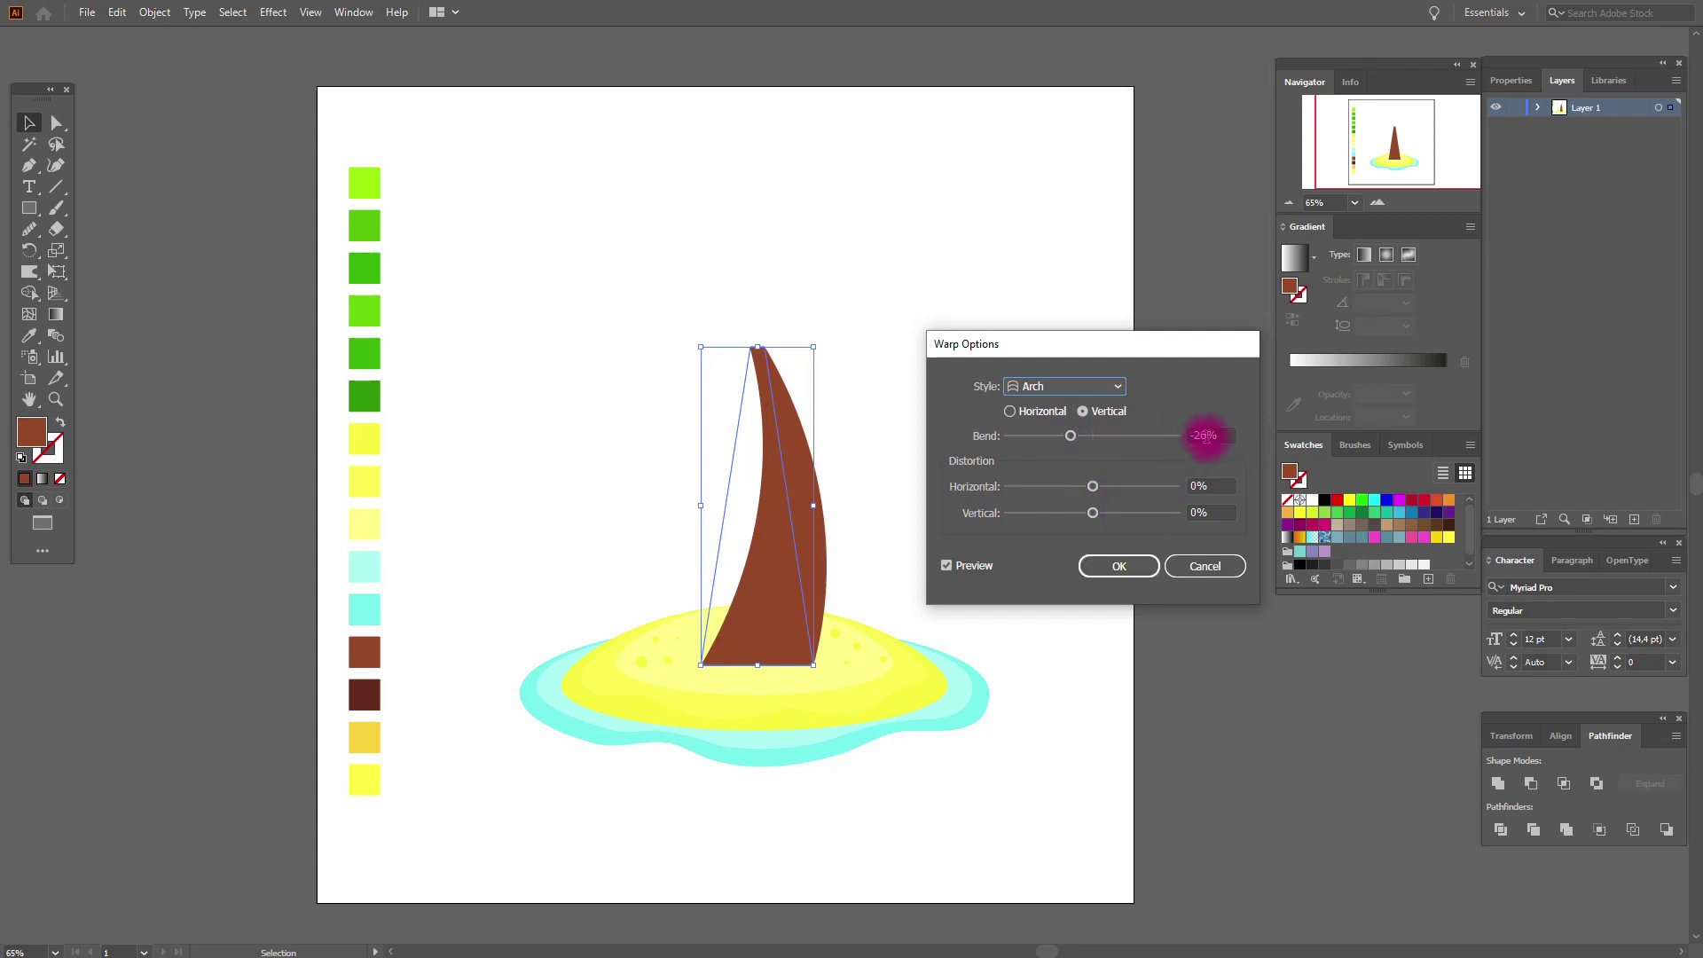
left_click(1146, 567)
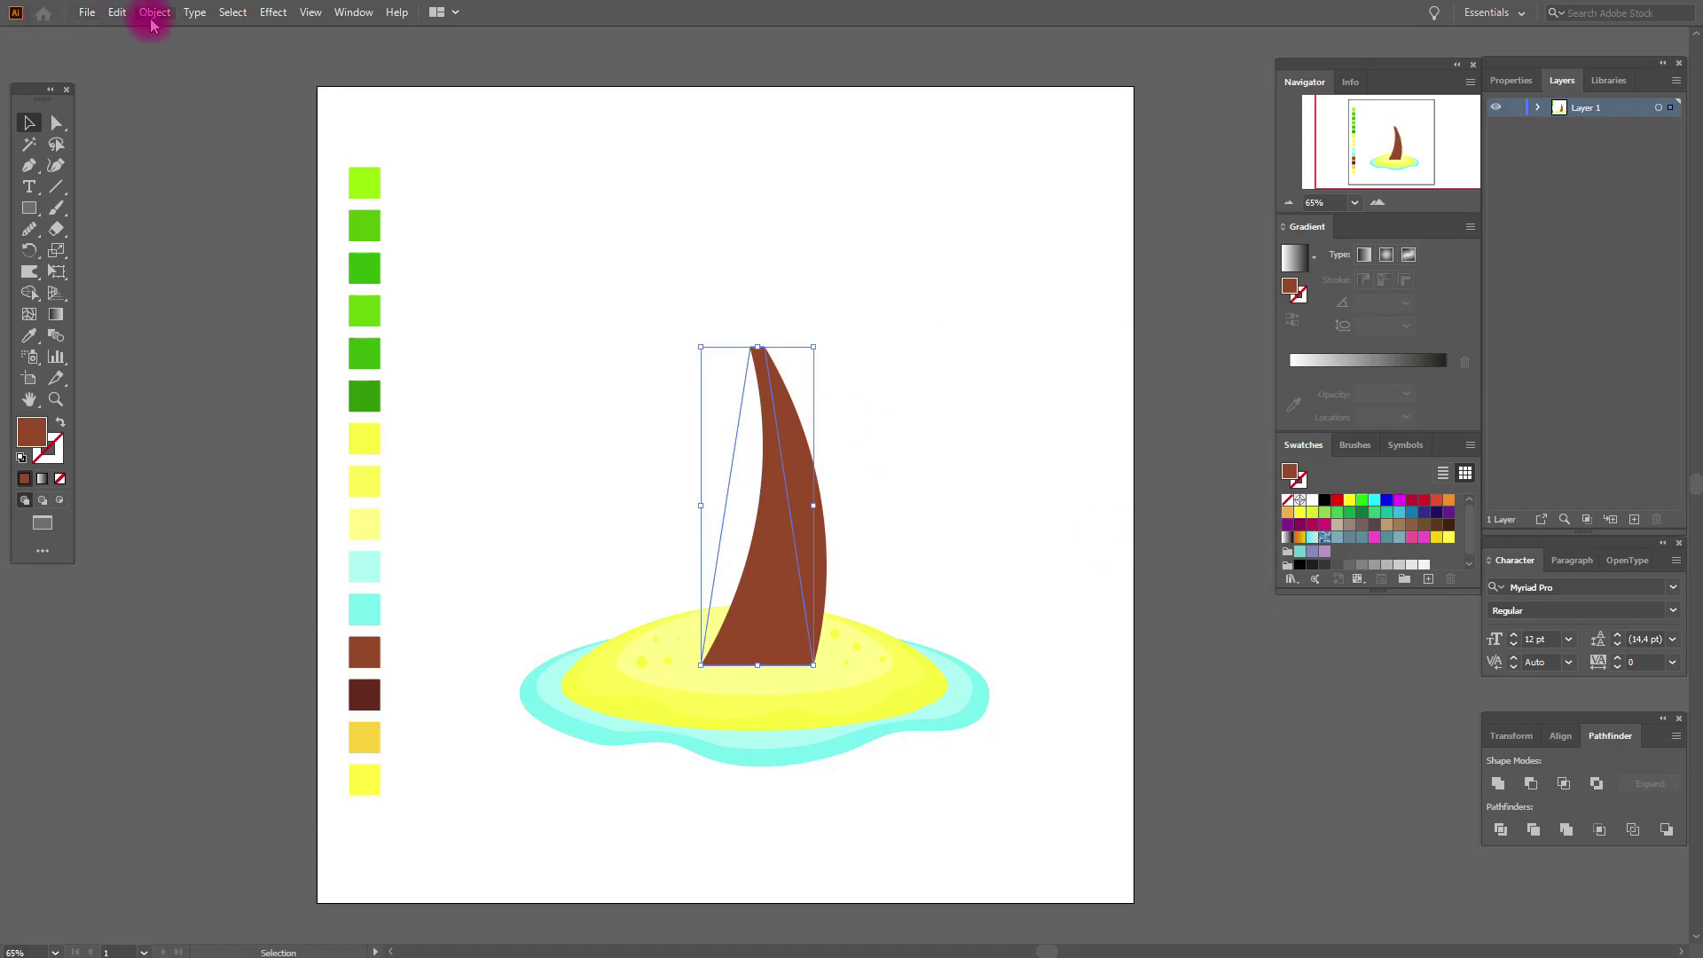
- Expand the warped trunk's appearance into an editable path
left_click(153, 12)
left_click(211, 239)
left_click(210, 245)
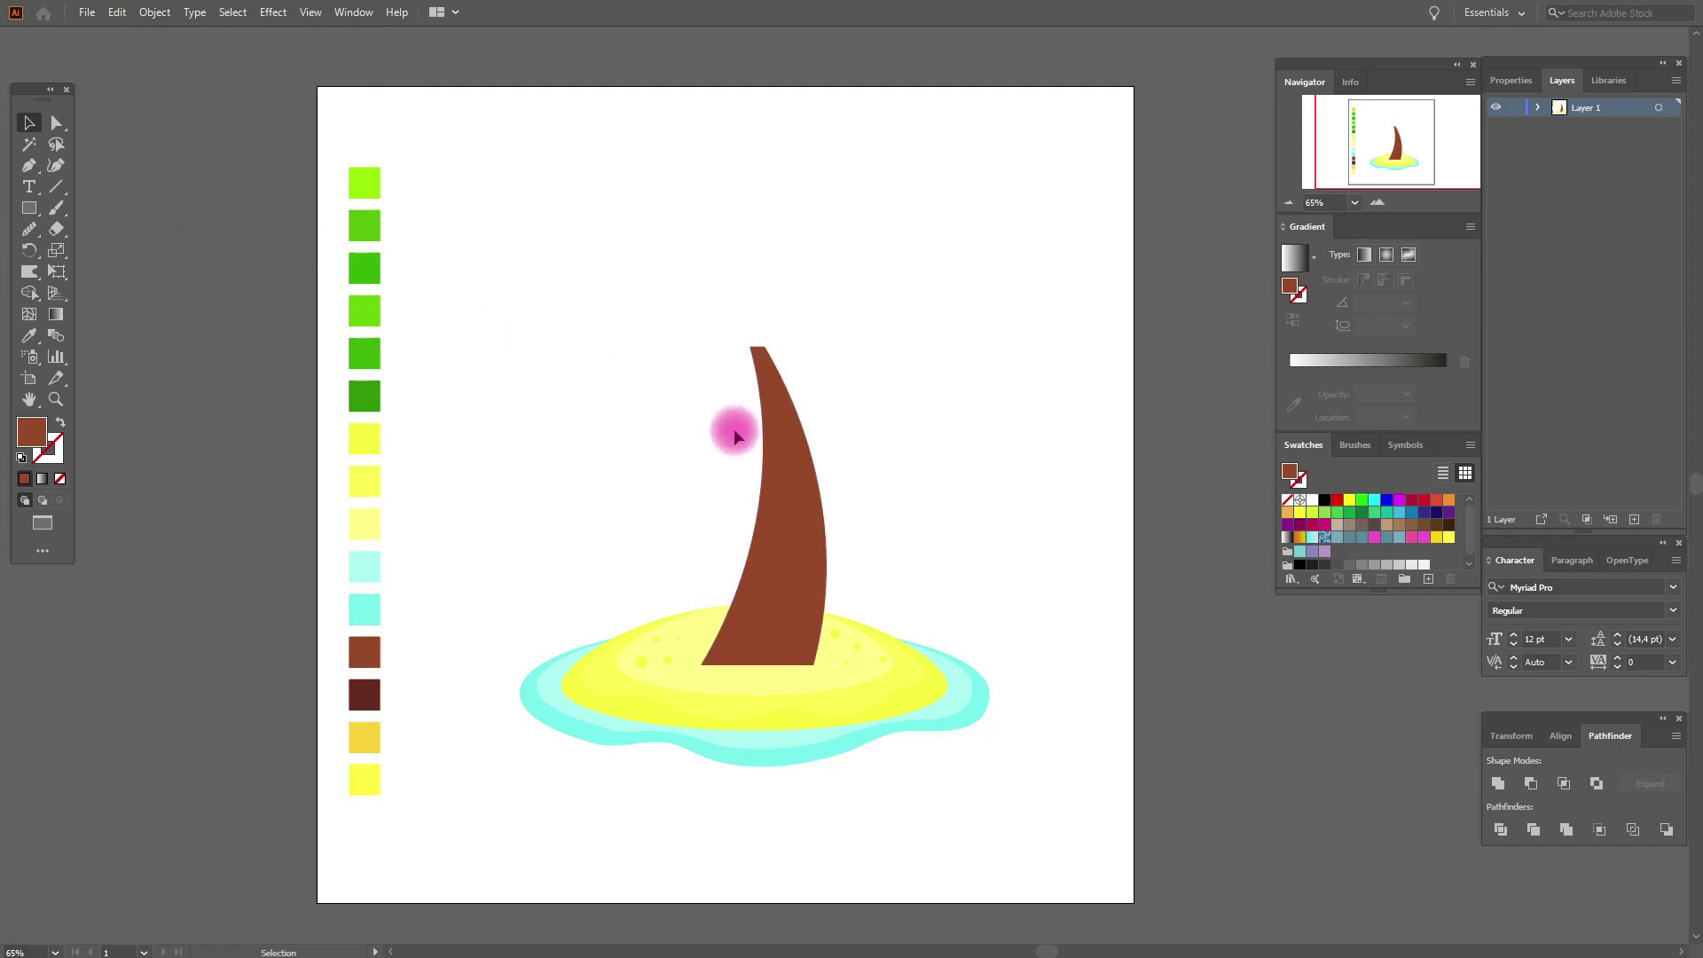
- Draw a thin curved band in the dark brown palette colour across the upper trunk with the Pen tool and centre it
left_click(30, 335)
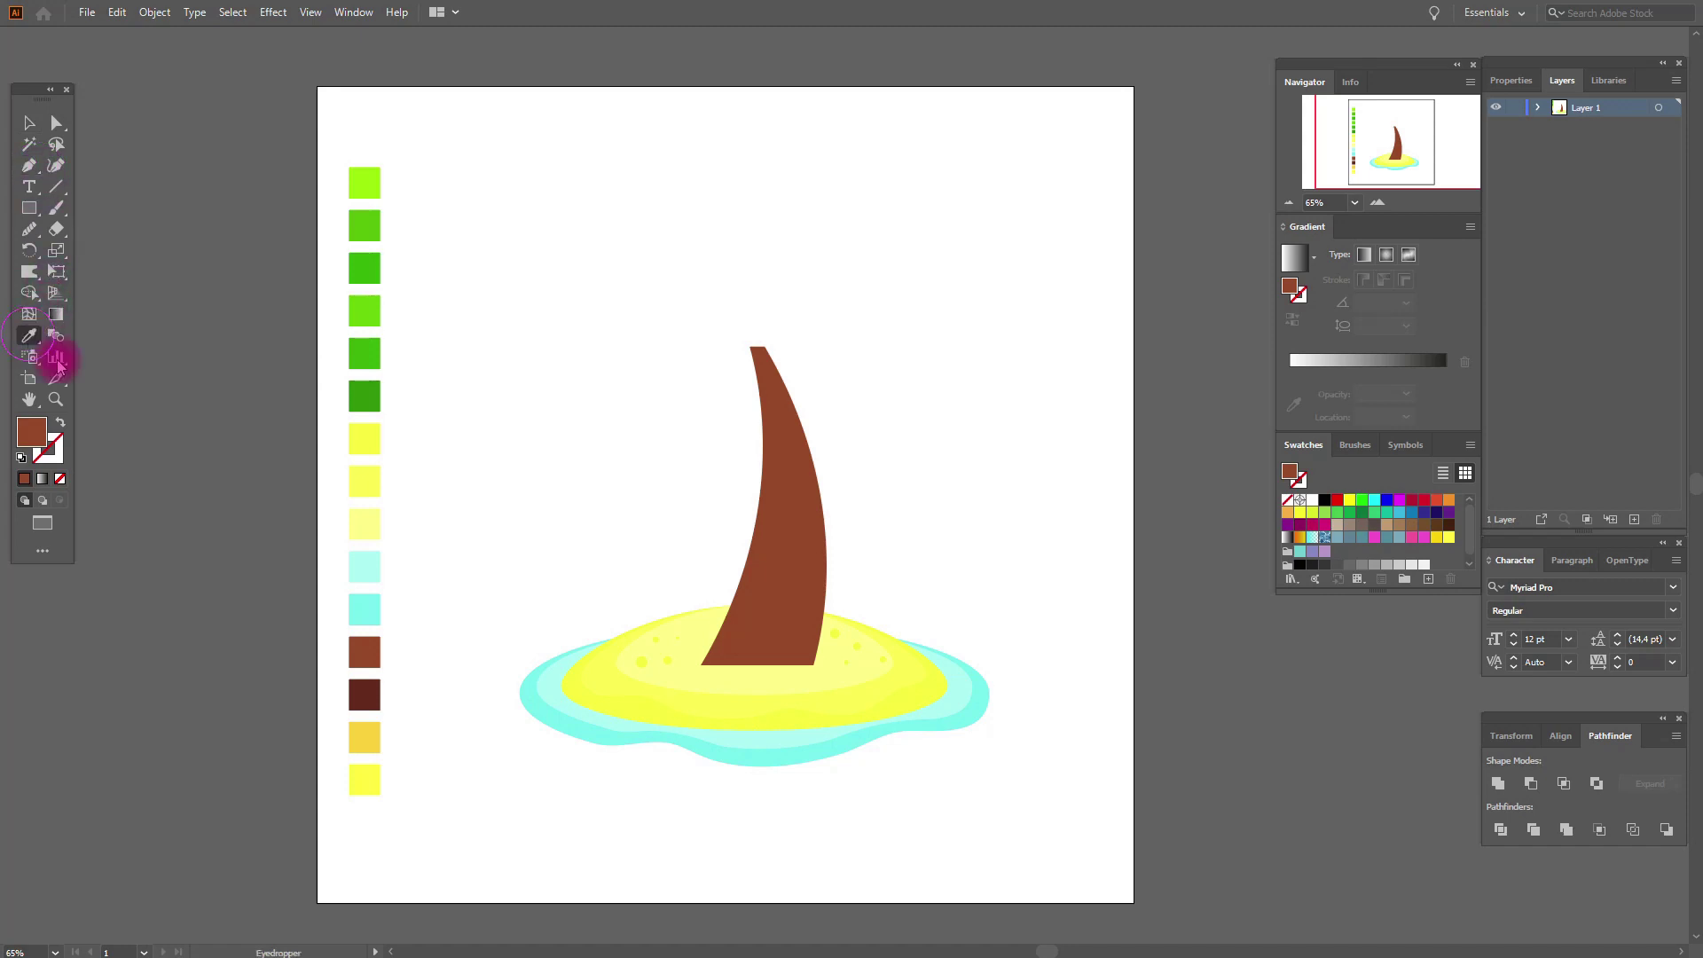
left_click(29, 166)
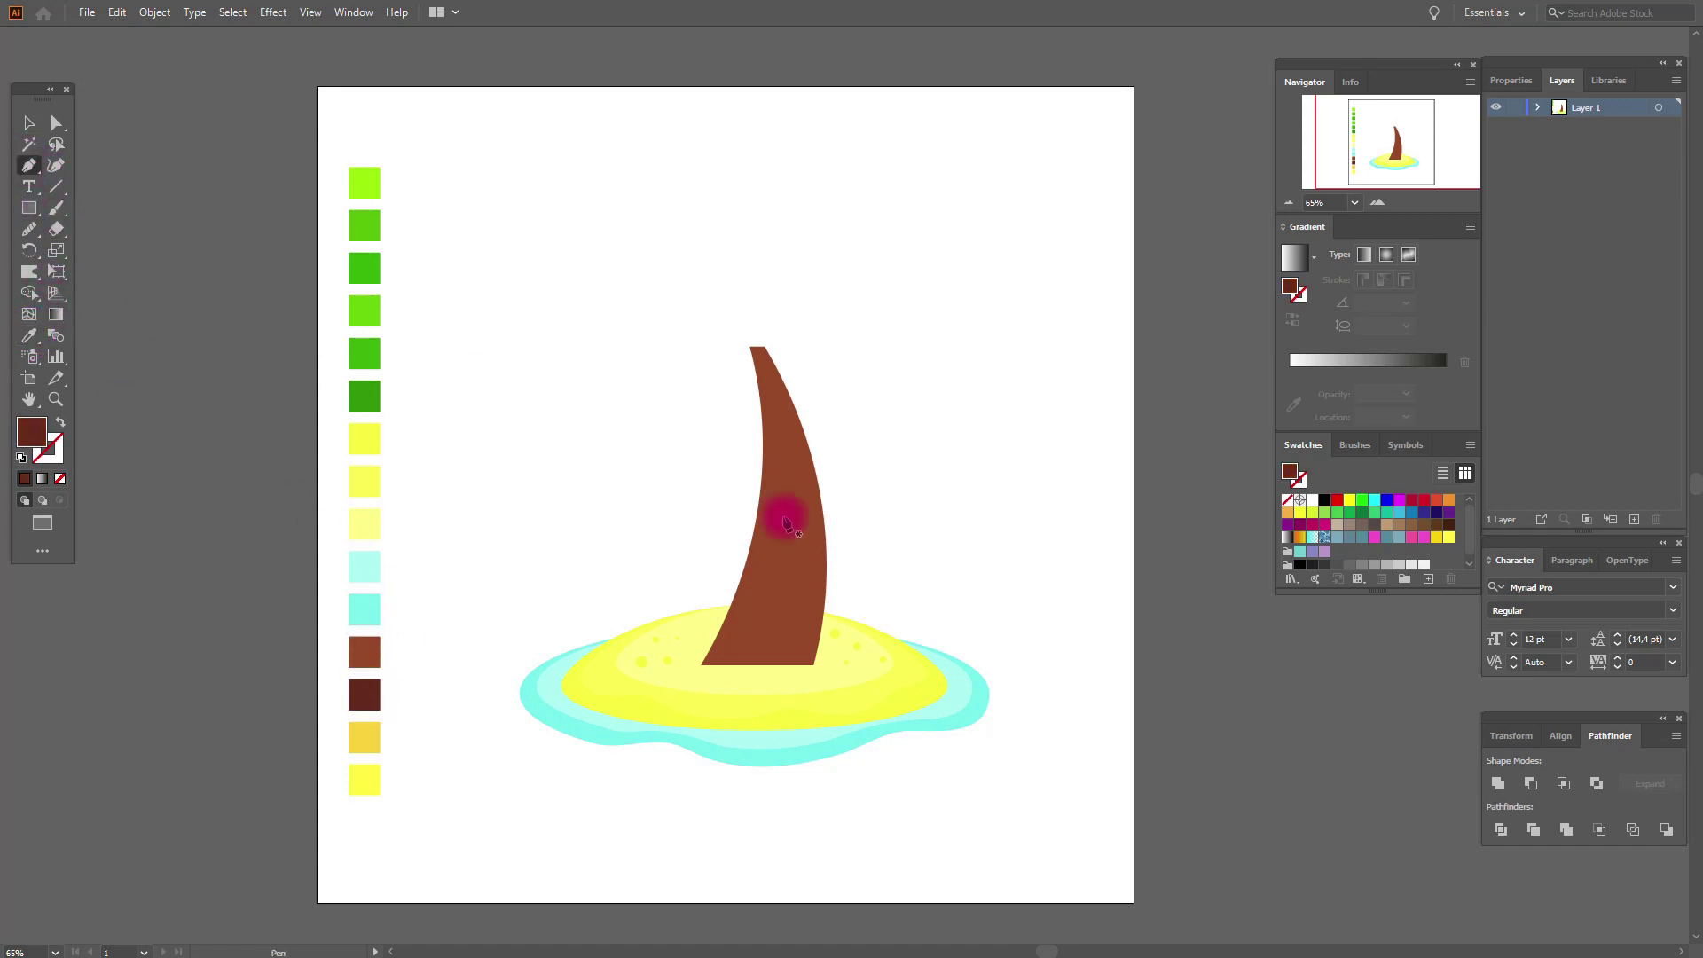
left_click(743, 402)
mouse_move(826, 404)
left_mouse_down()
mouse_move(868, 432)
mouse_move(825, 413)
left_mouse_up()
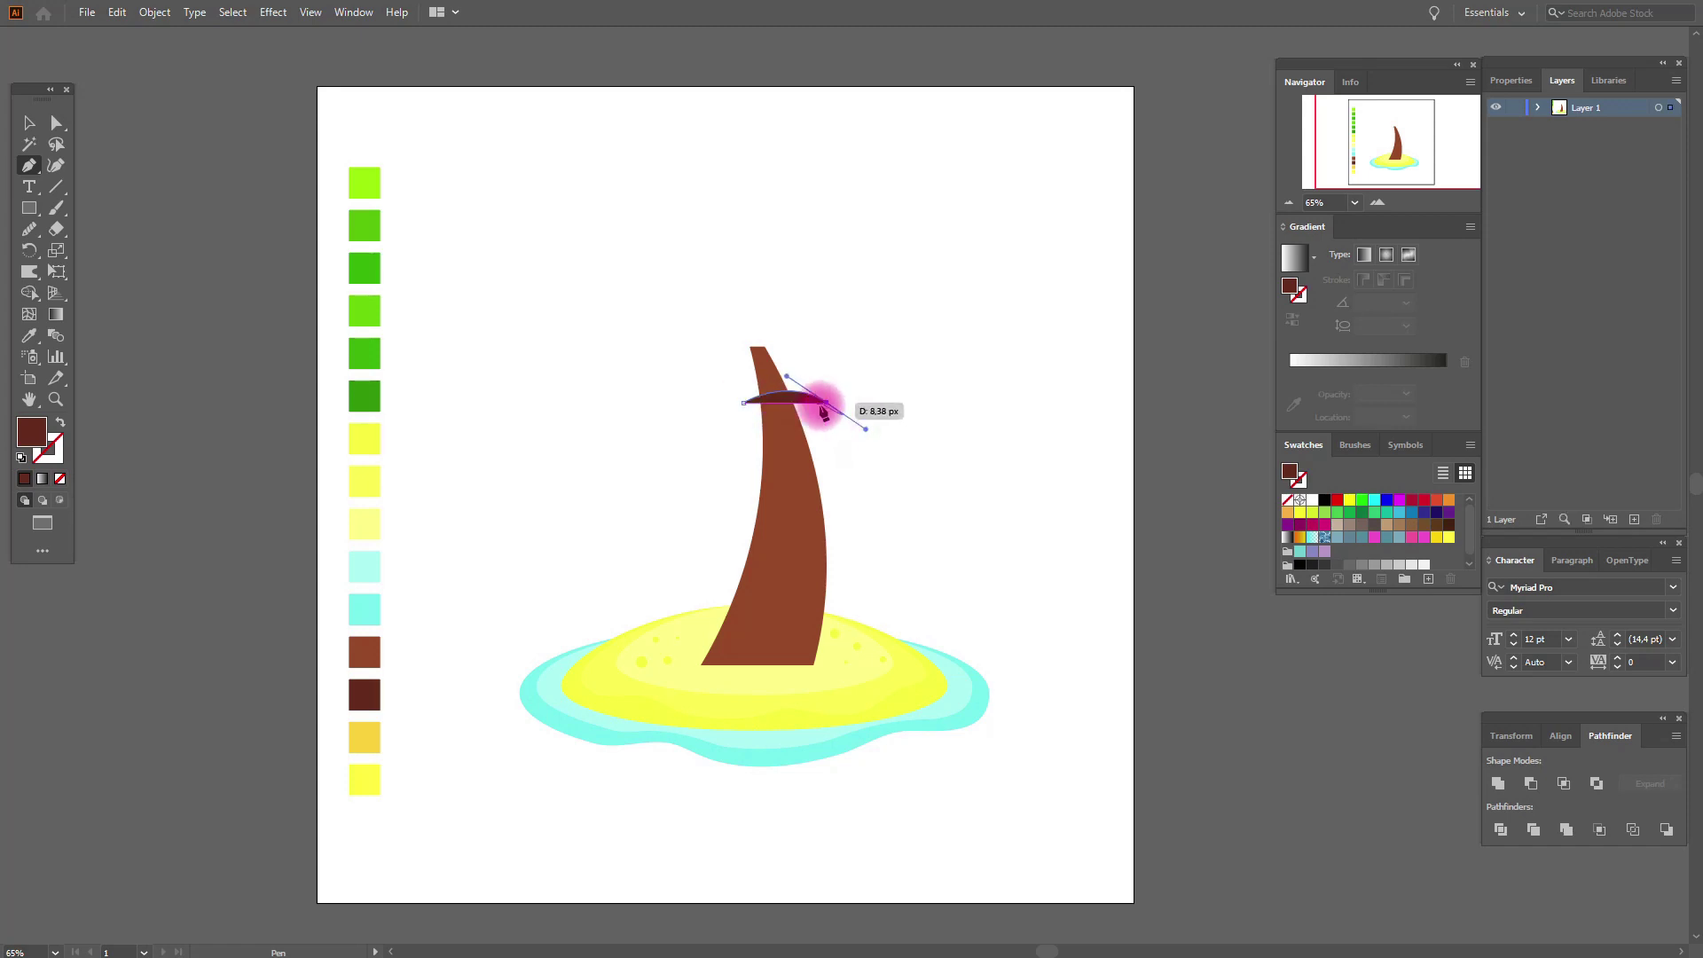
left_click(746, 405)
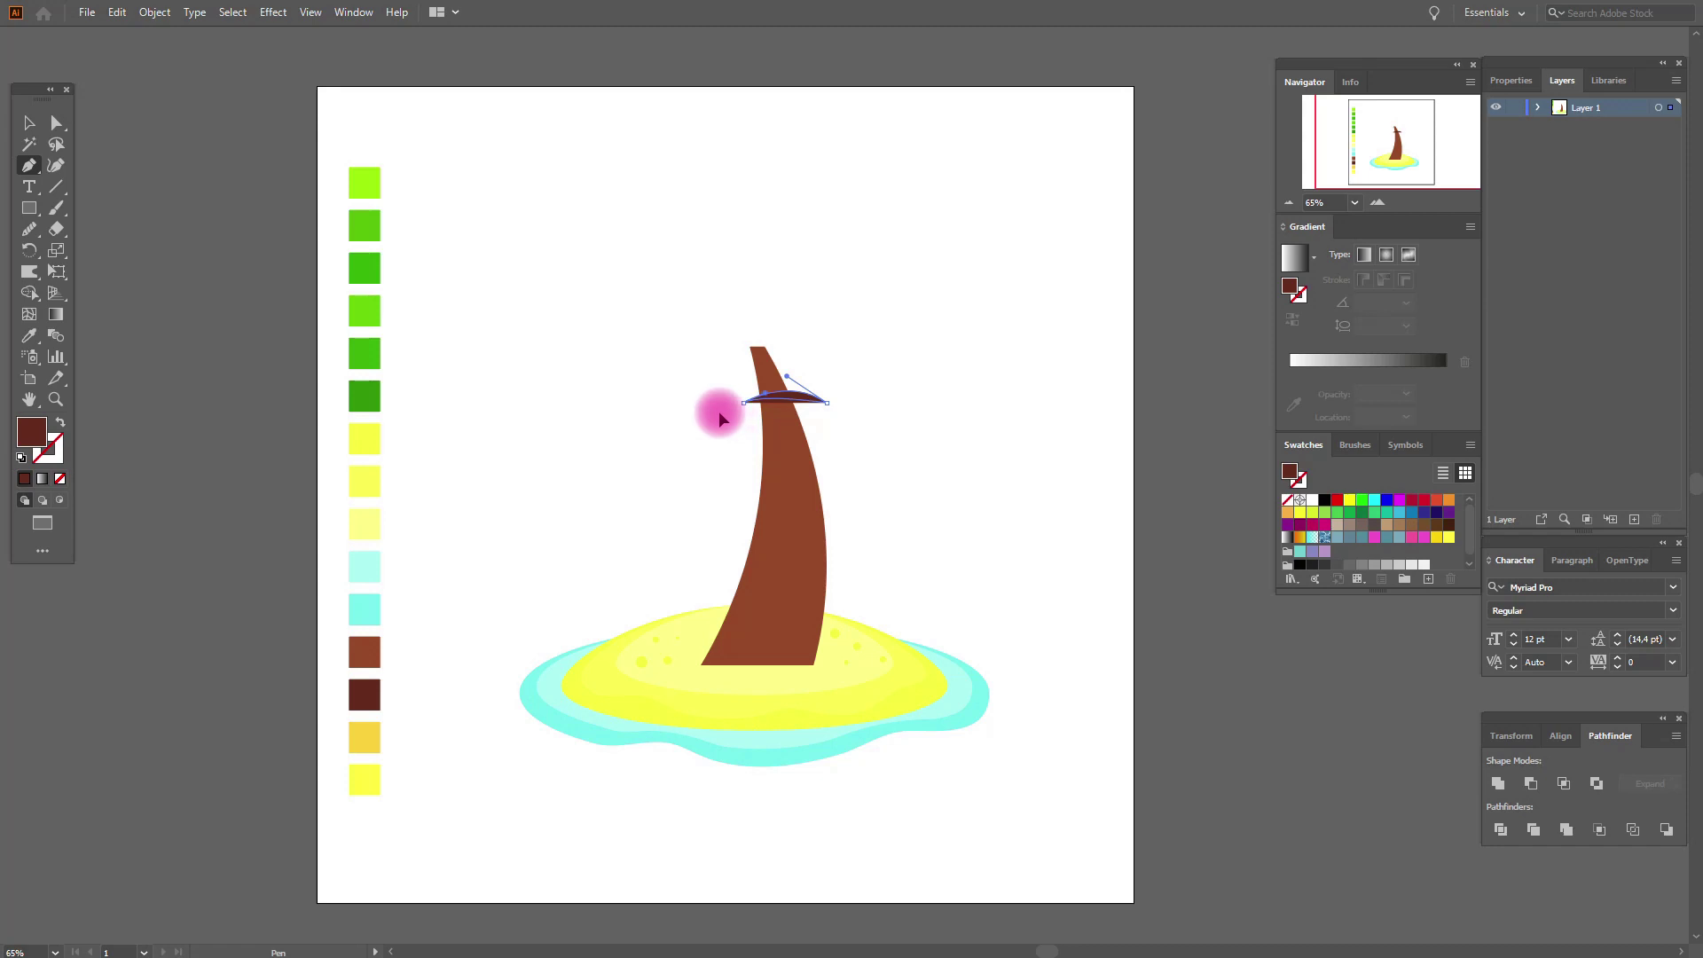
left_click(30, 123)
left_click_drag(798, 401, 800, 411)
- Draw a second, wider curved dark brown band across the trunk below the first and centre it
left_click(28, 169)
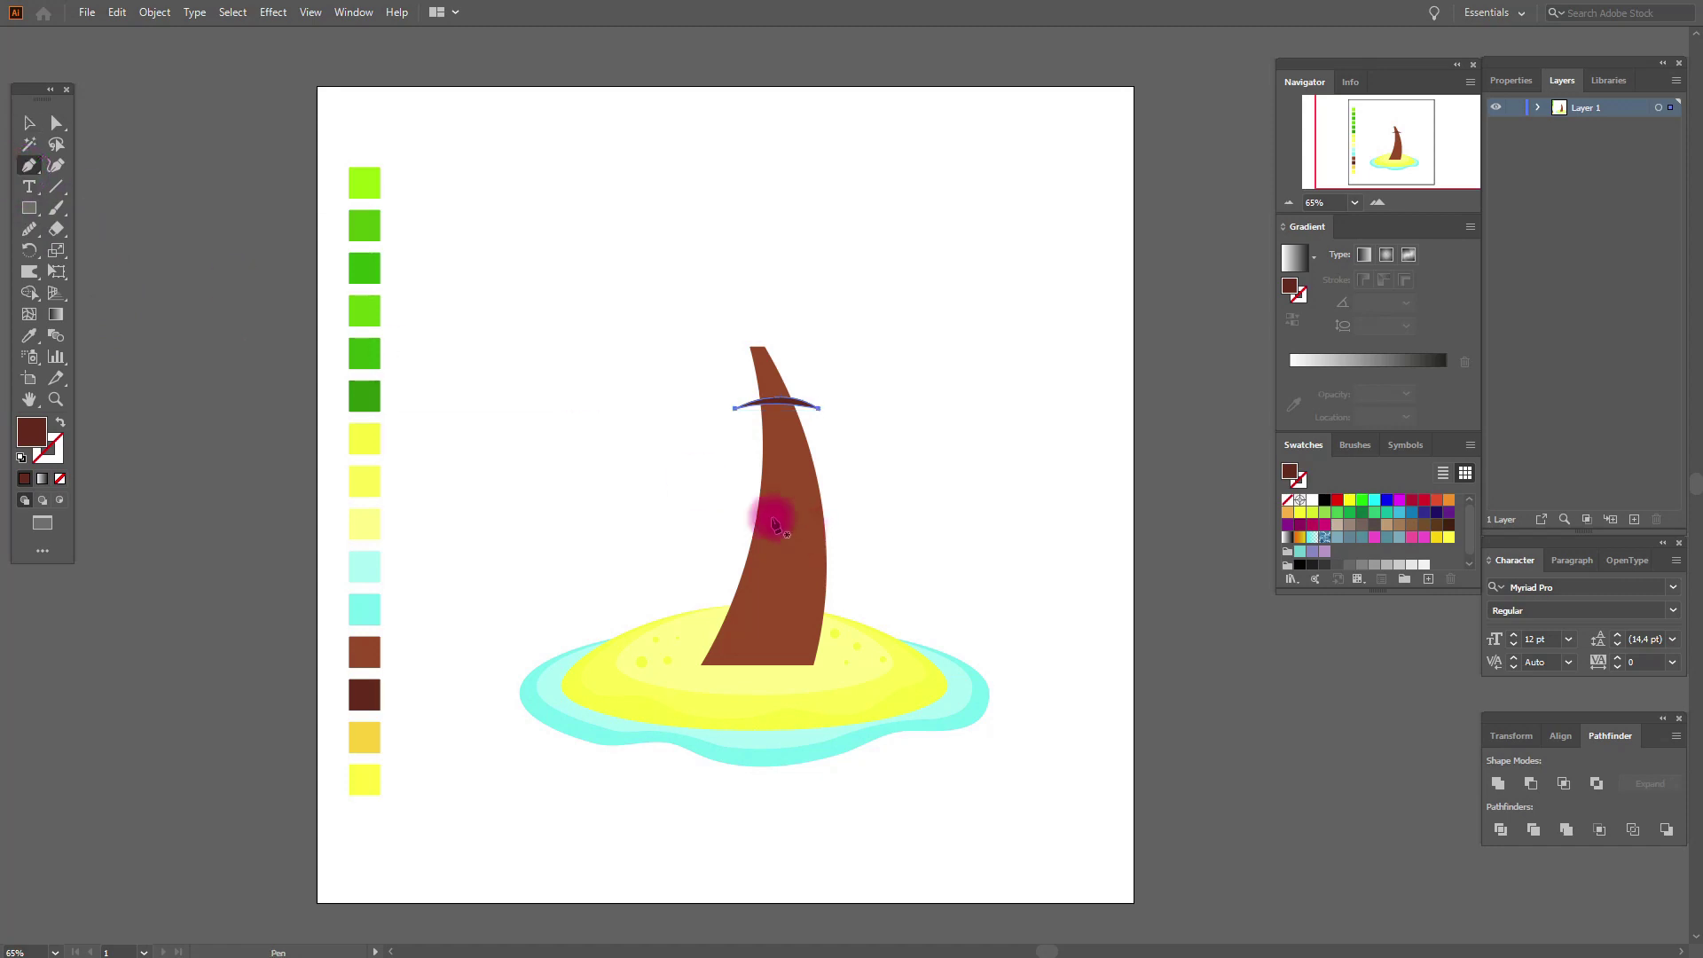
left_click(743, 482)
left_click_drag(849, 482, 915, 525)
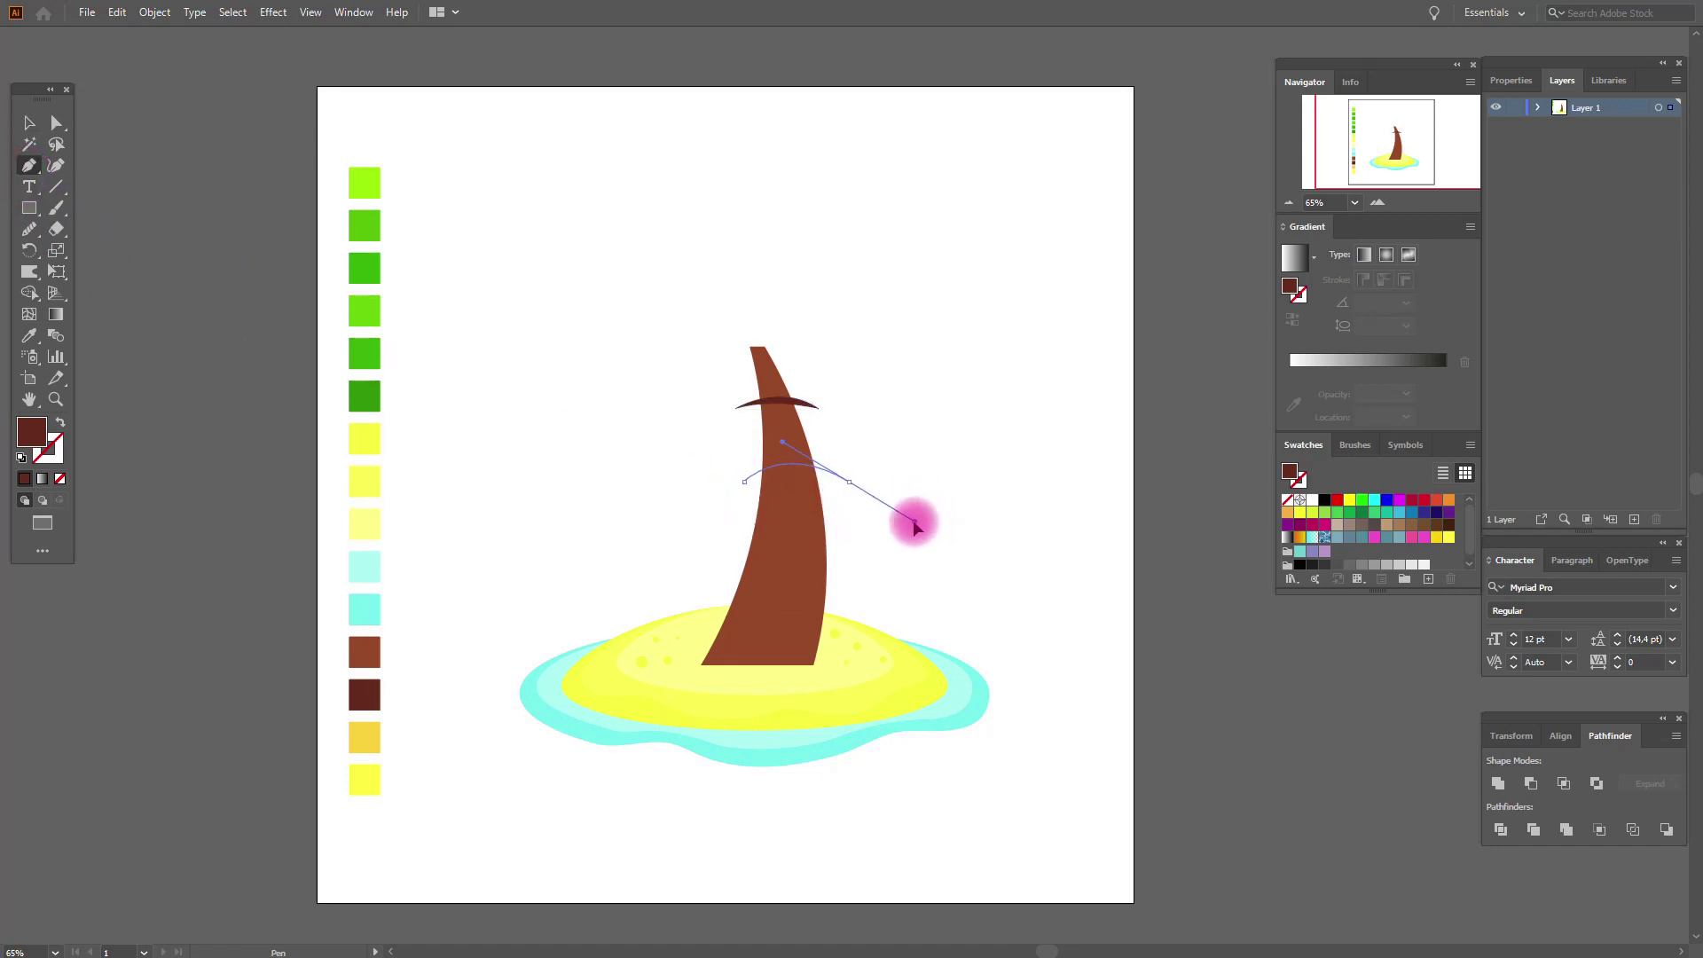
left_click(849, 482)
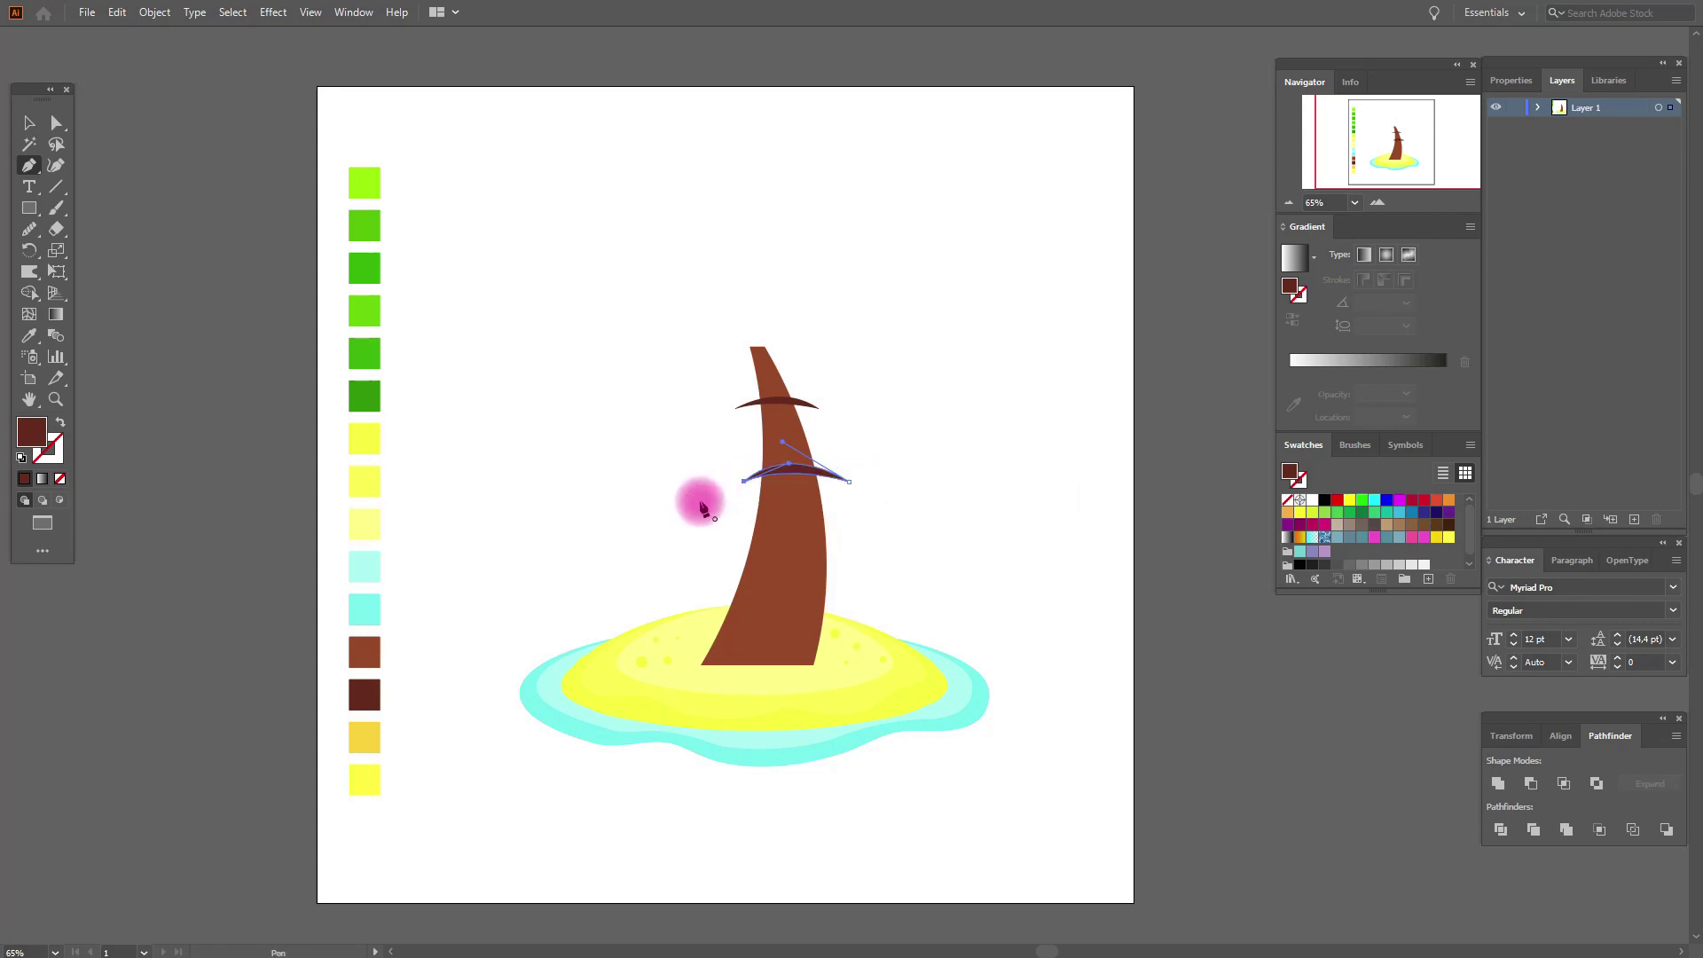
left_click(35, 124)
left_click_drag(828, 472, 818, 481)
- Draw a third curved dark brown band across the lower half of the trunk with the Pen tool
key("p")
left_click(725, 552)
left_click_drag(857, 558, 904, 666)
left_click(725, 551)
- Draw a fourth curved dark brown band near the trunk's base and shift the second band slightly upward
left_click(29, 165)
left_click(707, 619)
left_click(844, 629)
left_click_drag(707, 619, 647, 627)
key("v")
left_click_drag(788, 484, 788, 465)
- Duplicate the plain brown trunk shape in place and bring the copy to the front of the dark bands
key("a")
left_click(789, 526)
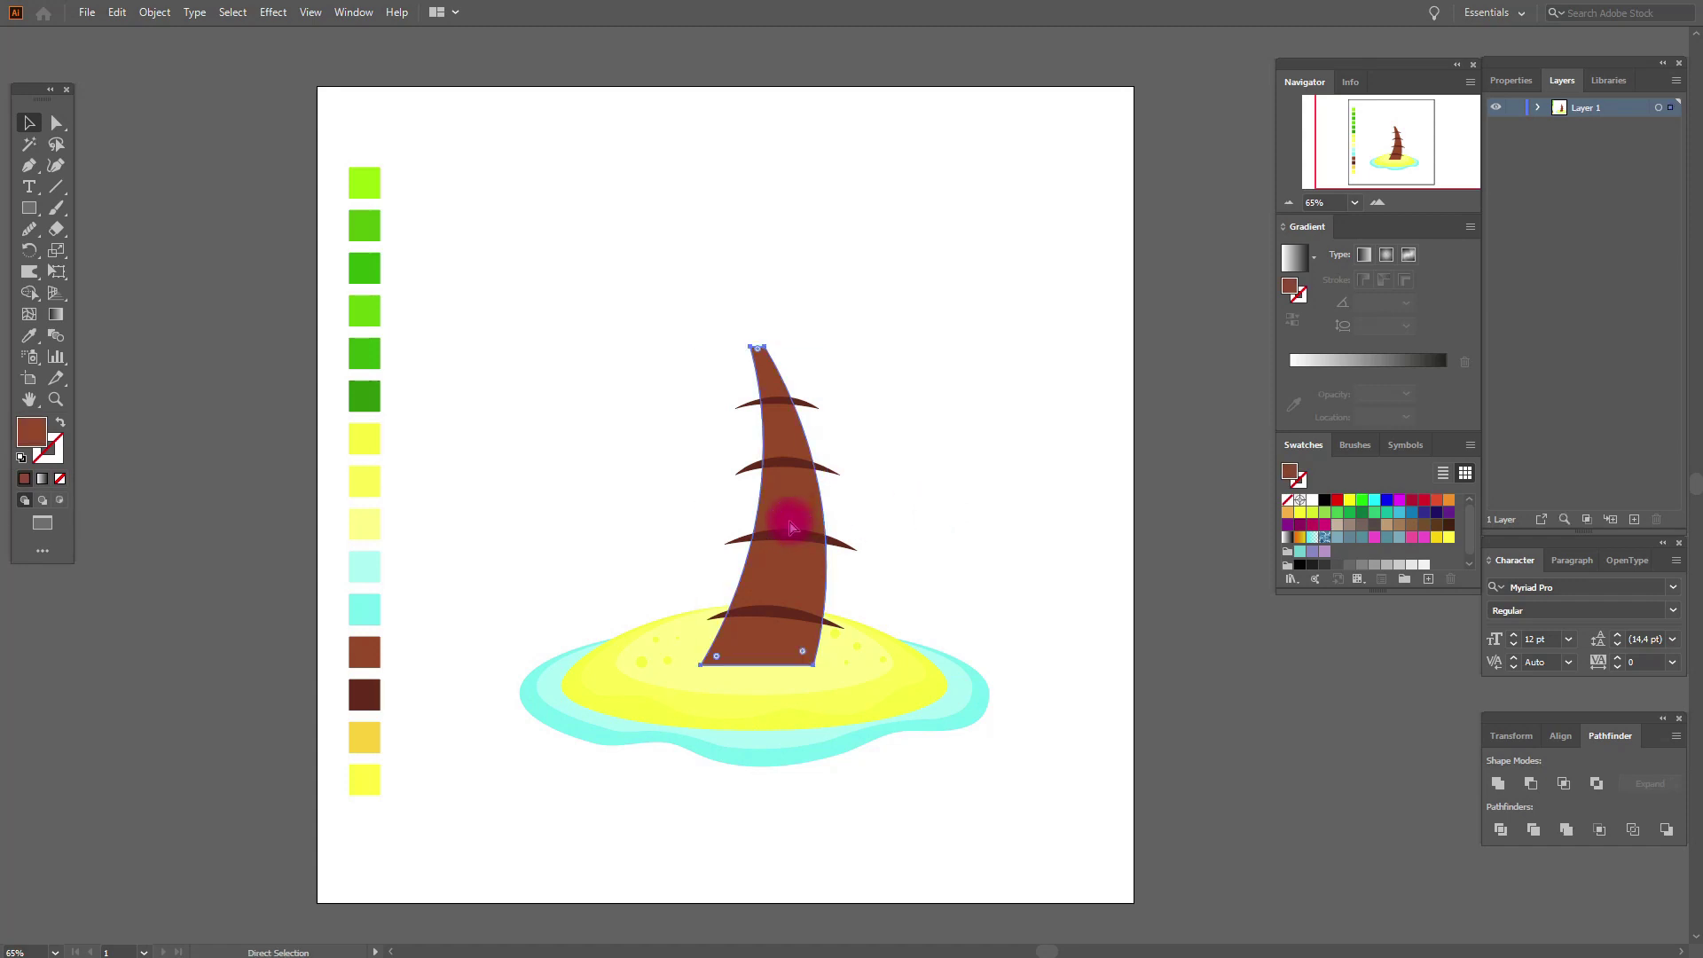
right_click(789, 524)
mouse_move(955, 810)
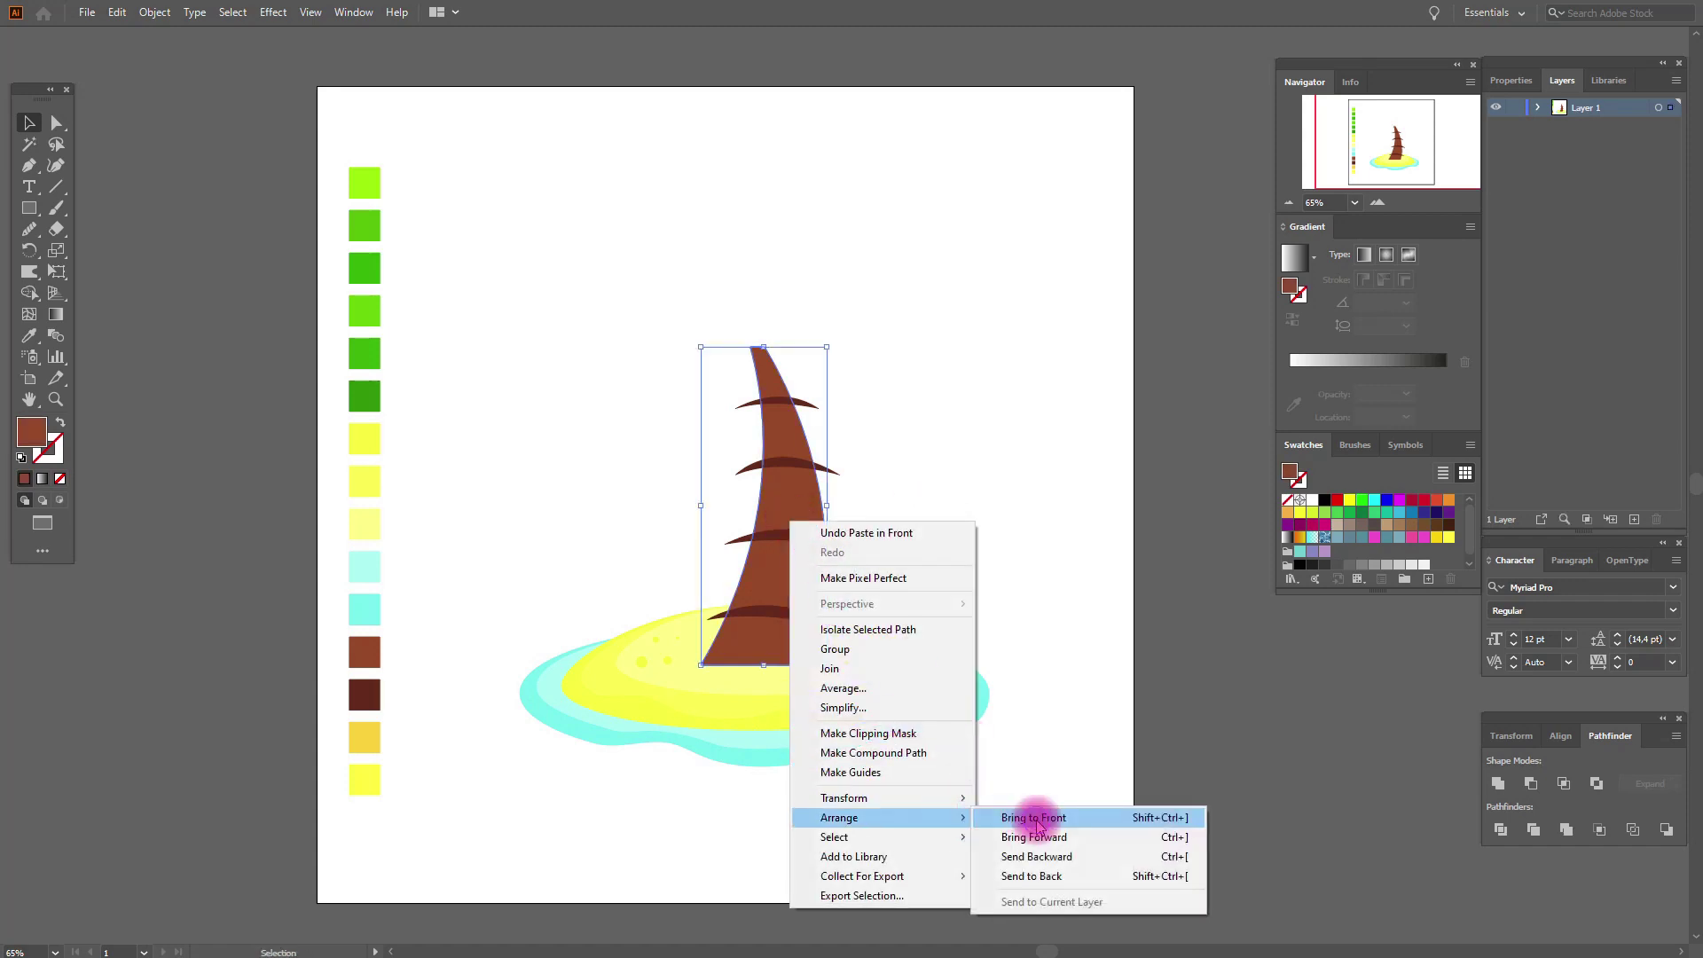
left_click(1011, 807)
- Add the four dark bands to the selection and clip them to the front trunk copy with a clipping mask
left_click(851, 552, "shift")
left_click(836, 623, "shift")
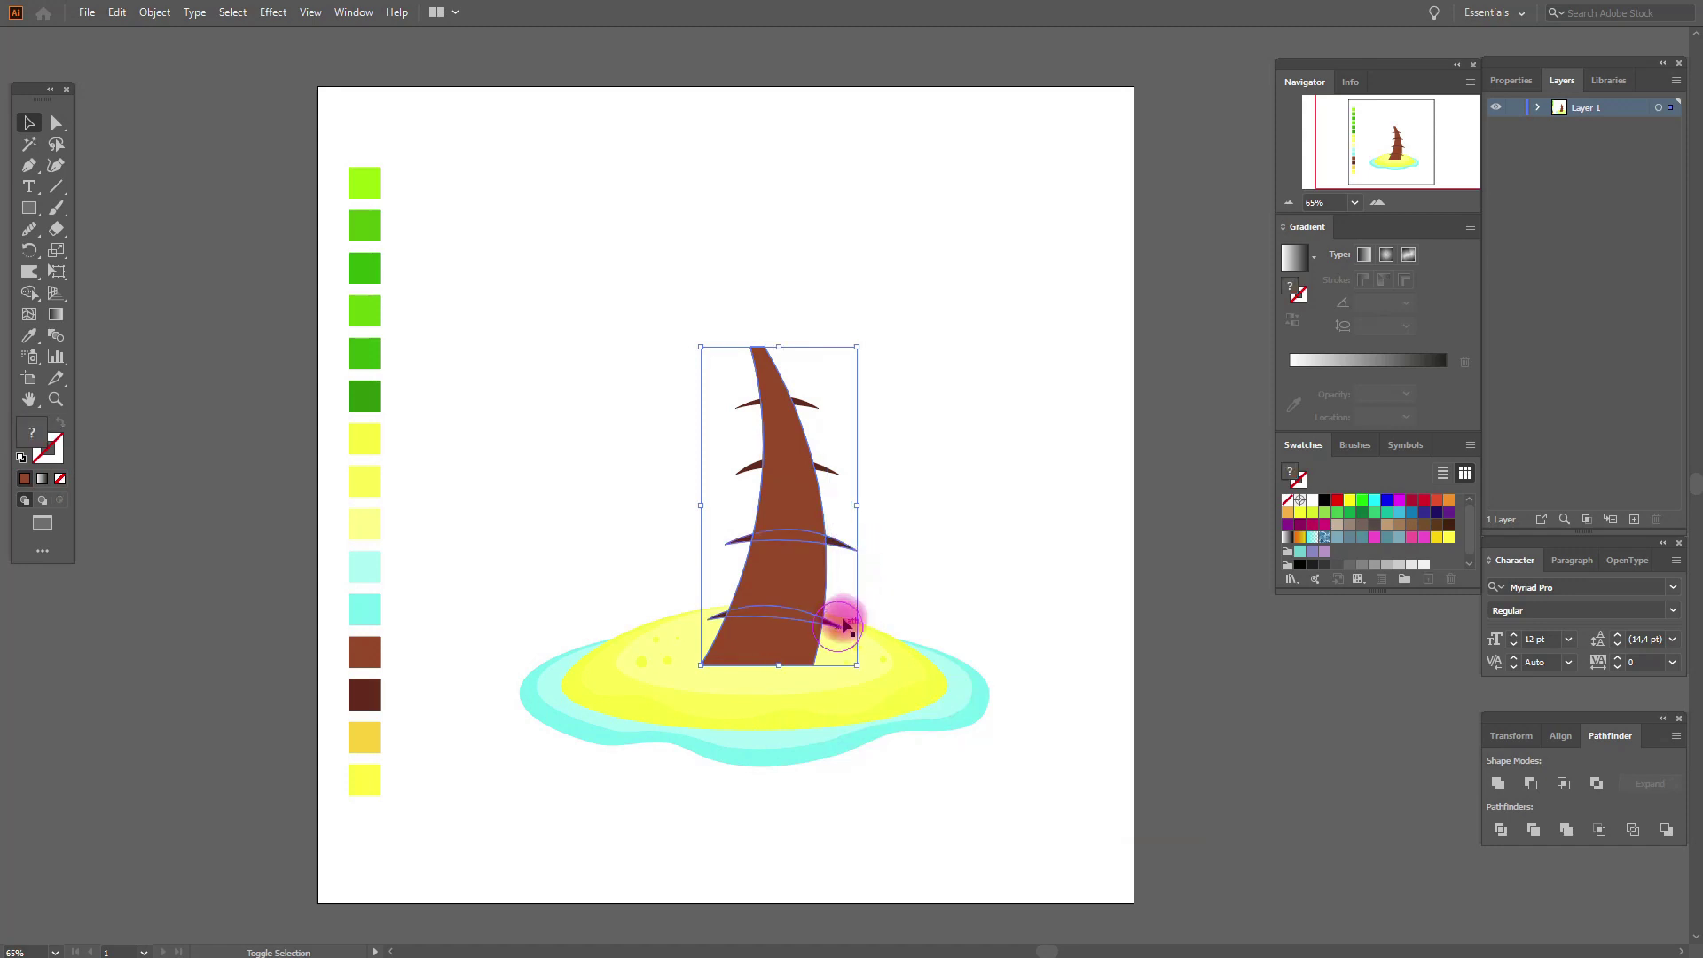
left_click(827, 467, "shift")
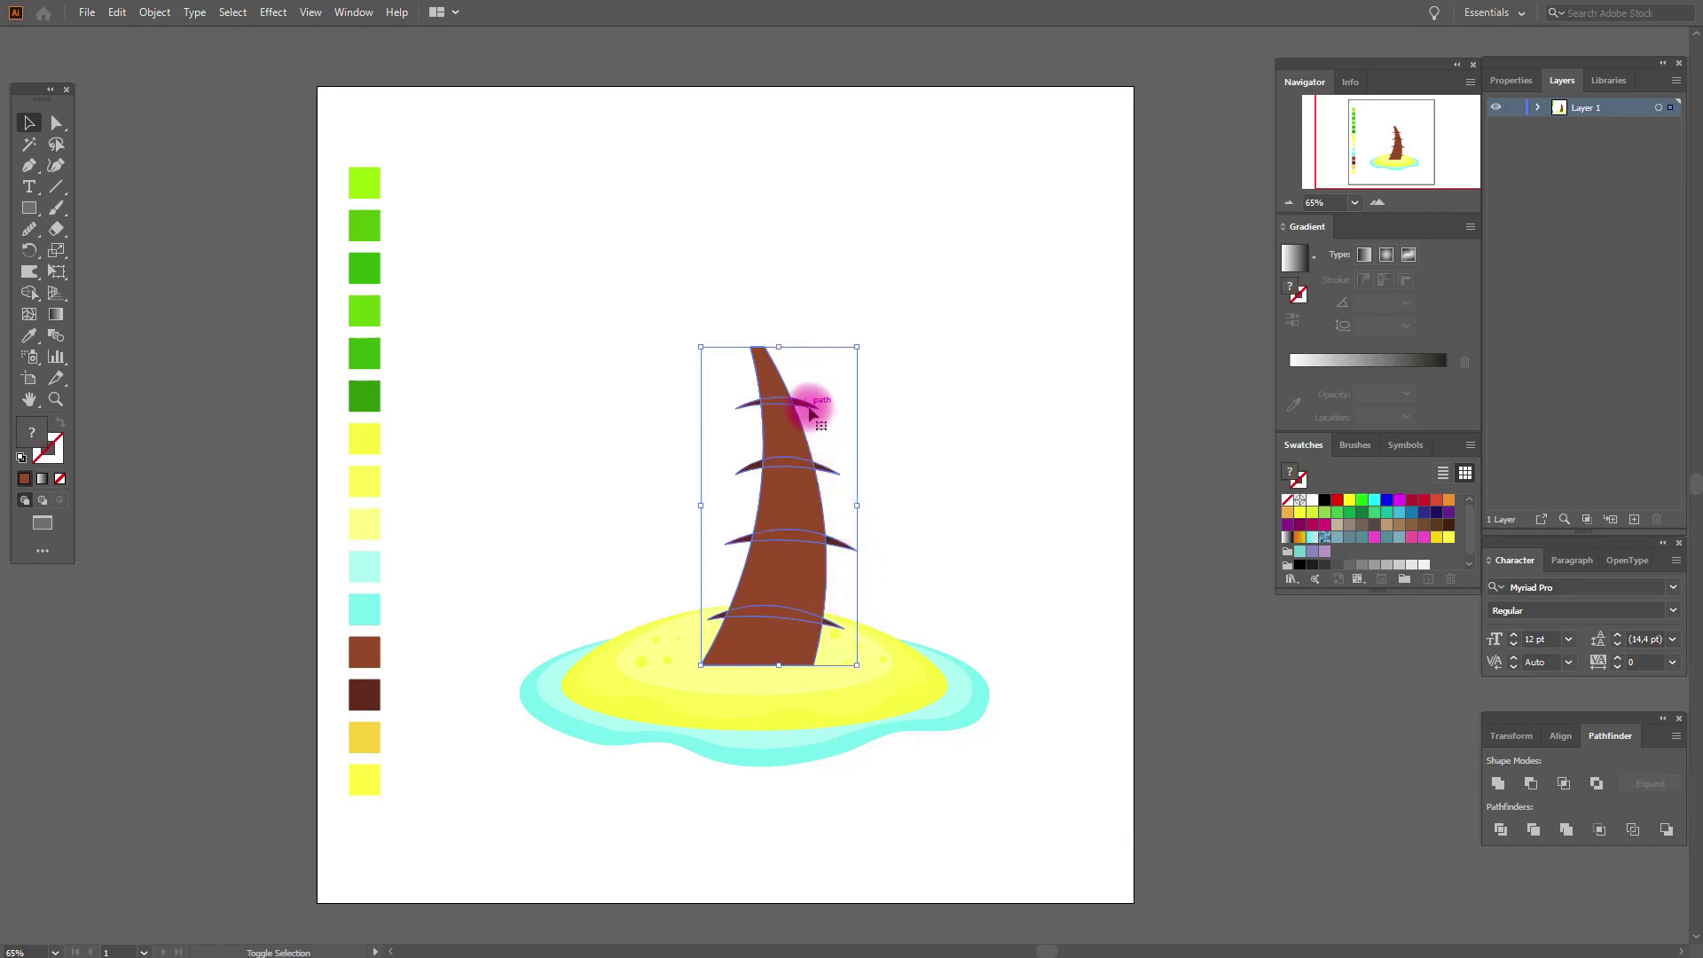
right_click(809, 414)
left_click(887, 597)
left_click(982, 537)
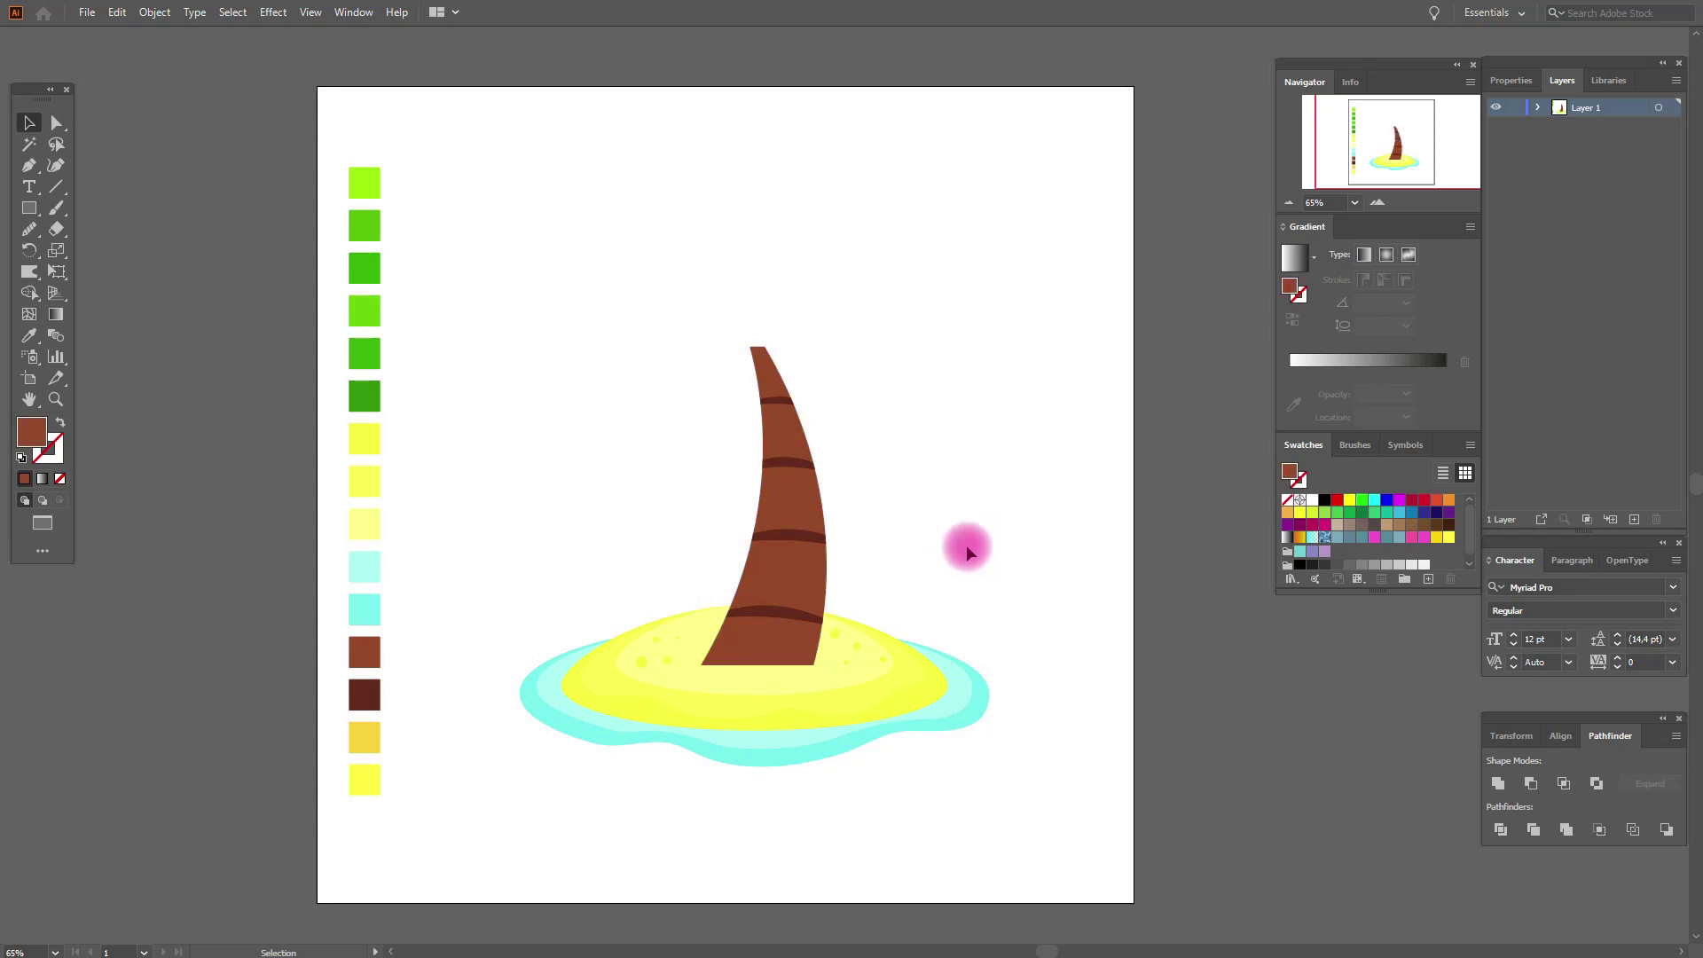
- Duplicate the trunk shape in place twice and shift one copy to the left of the trunk
left_click(810, 506)
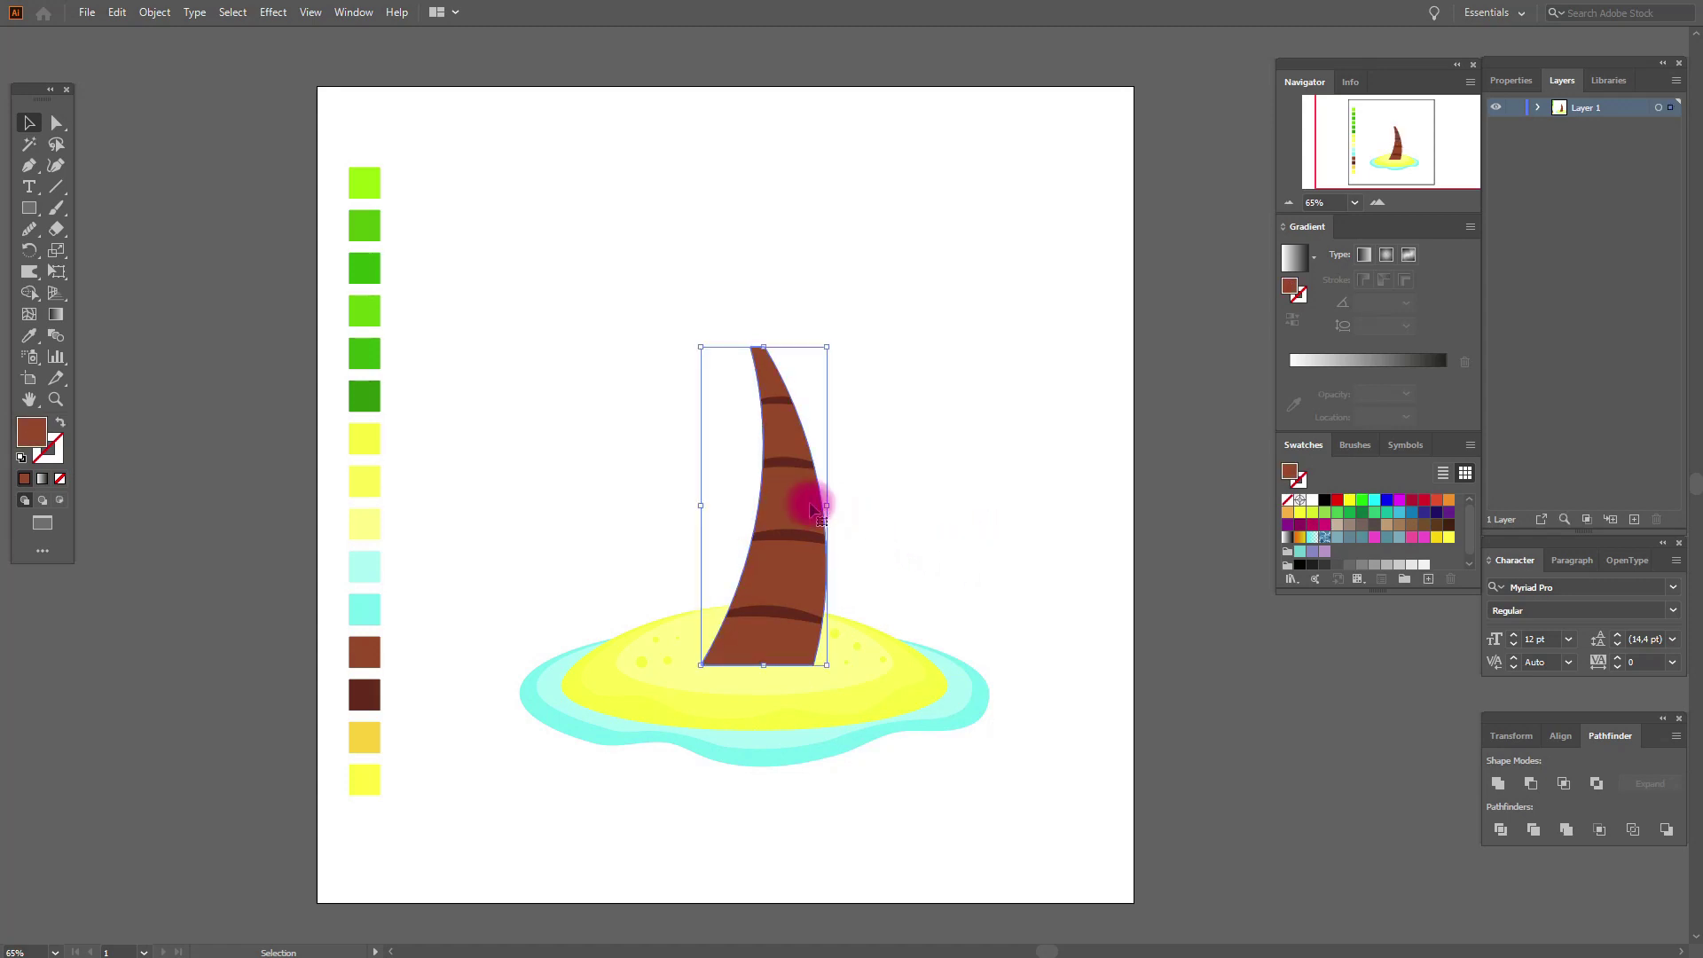
key("a")
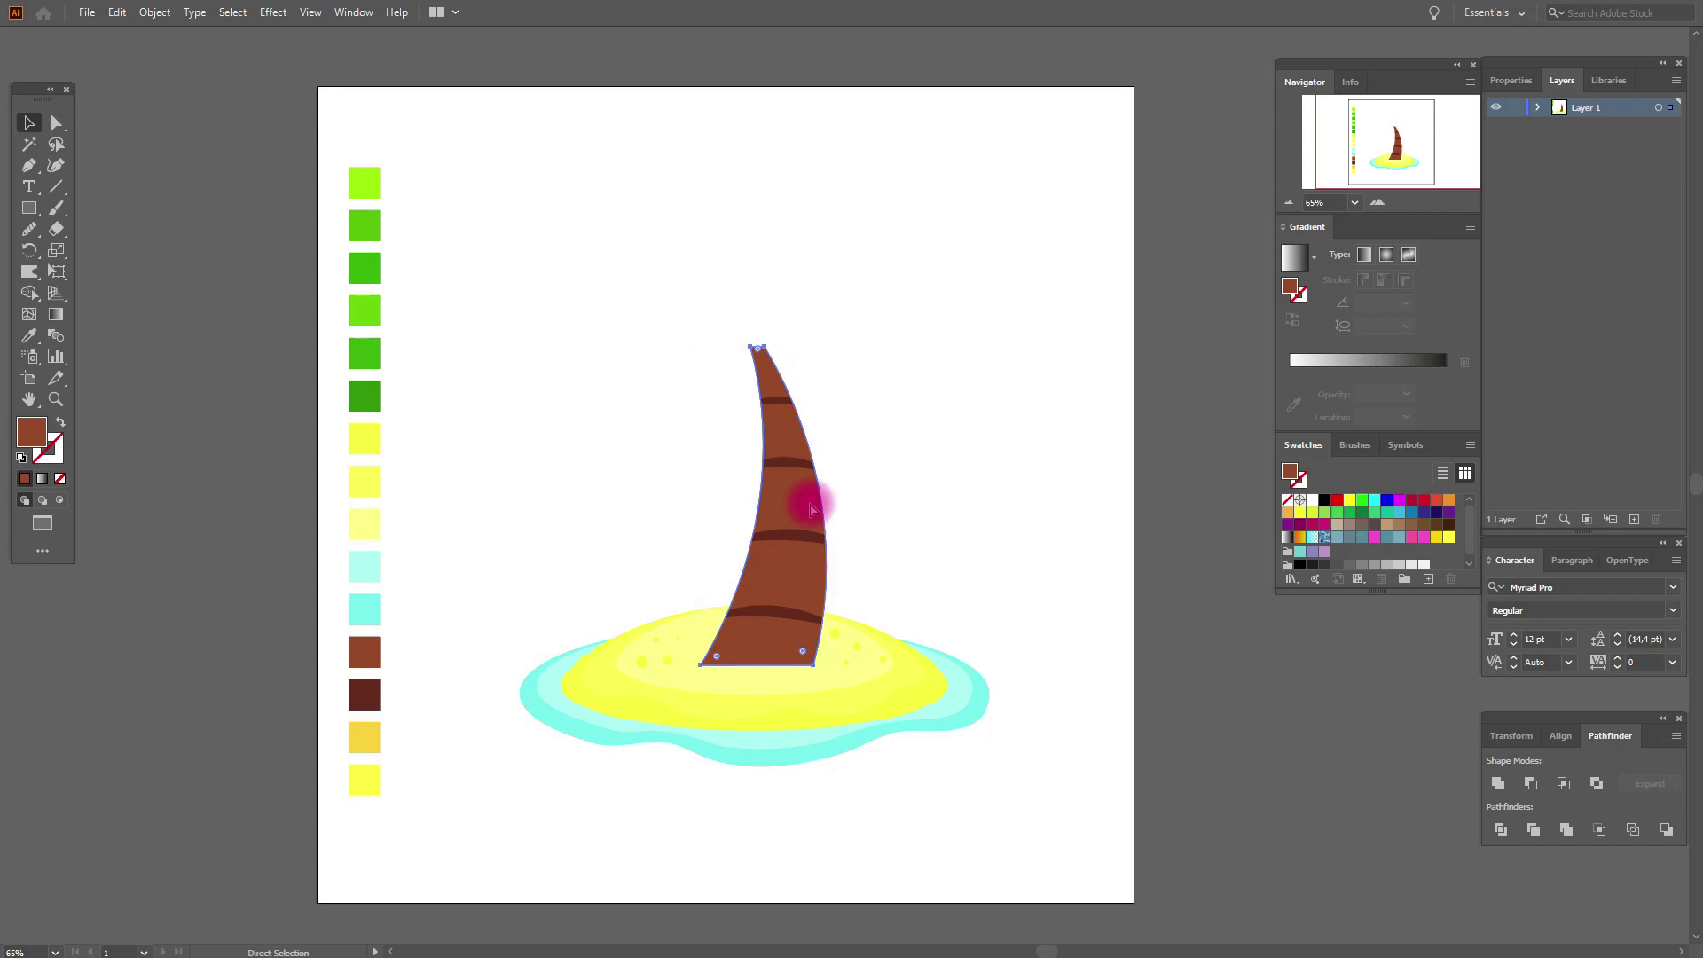
key("v")
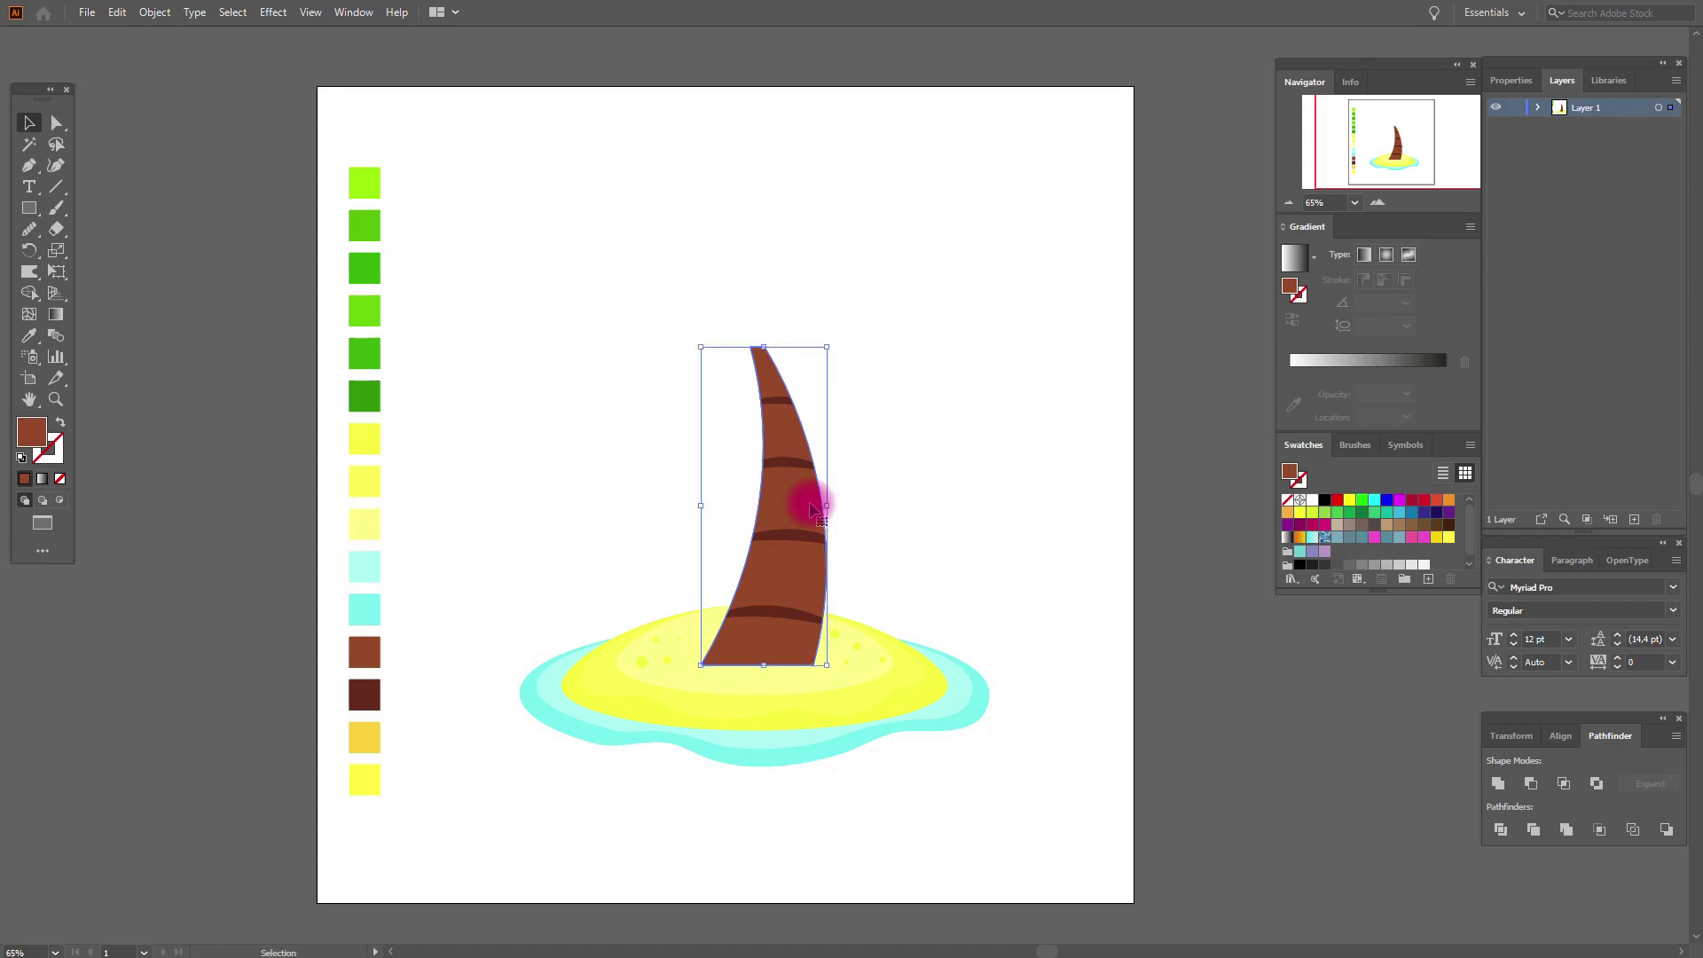
key("a")
key("v")
left_click_drag(803, 510, 751, 505)
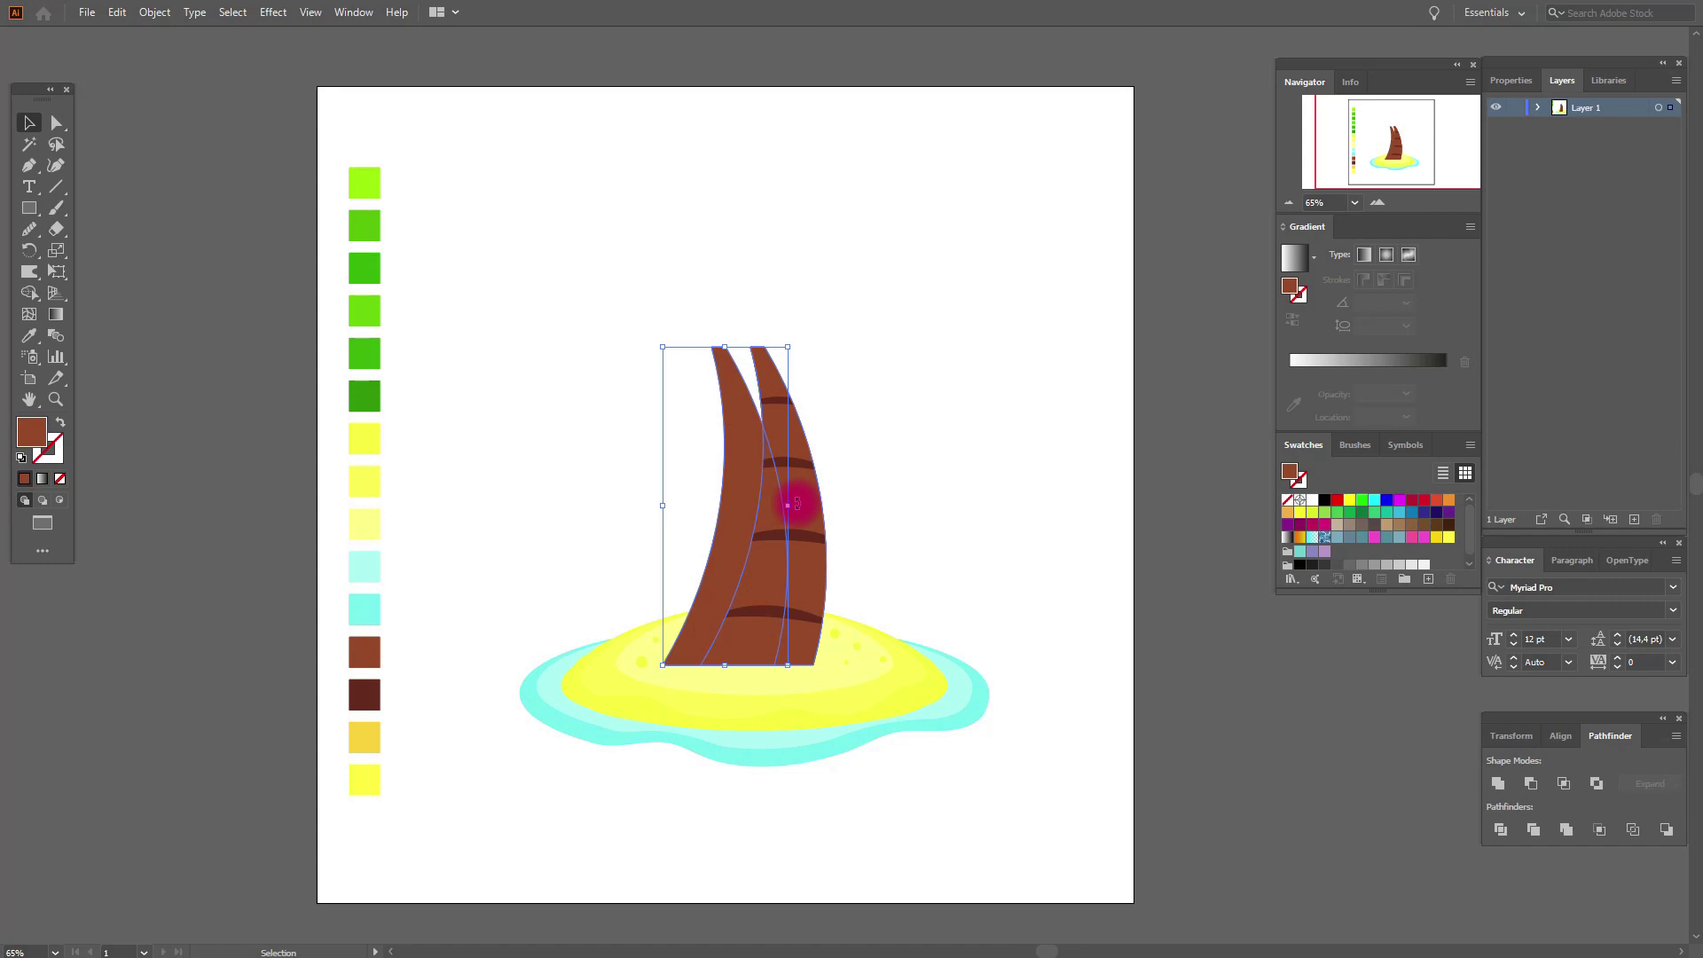
- Rotate the shifted copy clockwise and position it so its right edge runs just inside the trunk's left side
mouse_move(797, 504)
left_mouse_down()
mouse_move(807, 520)
mouse_move(768, 535)
mouse_move(708, 527)
mouse_move(814, 531)
left_mouse_up()
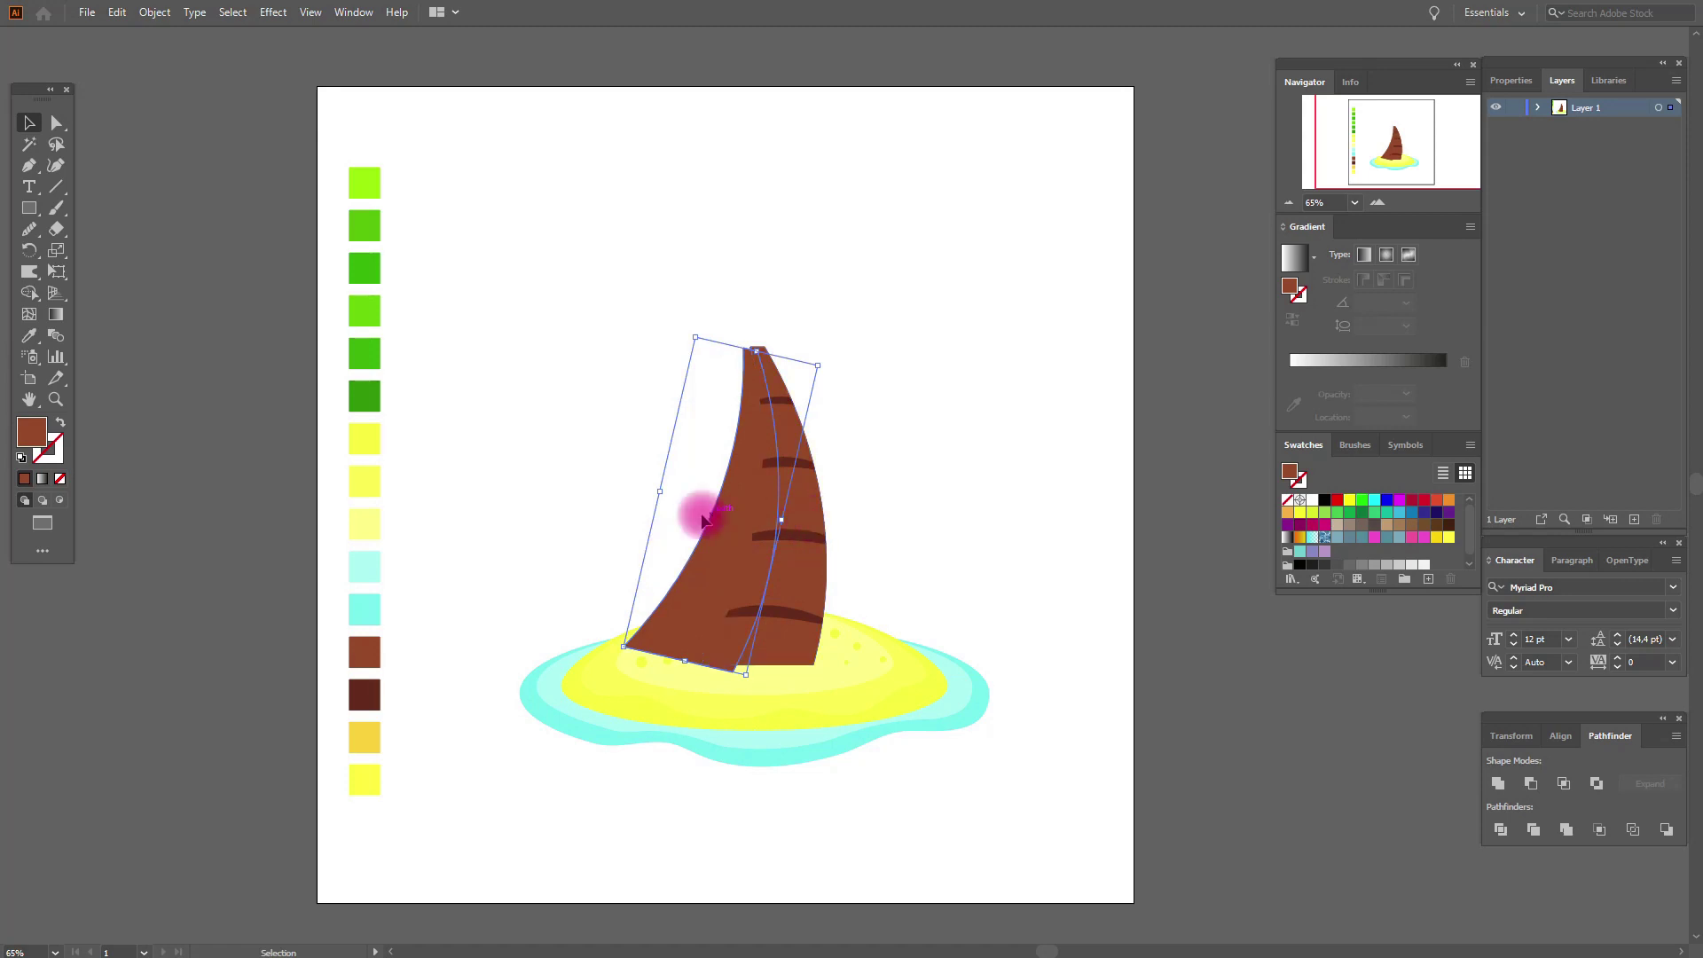
left_click_drag(715, 523, 704, 524)
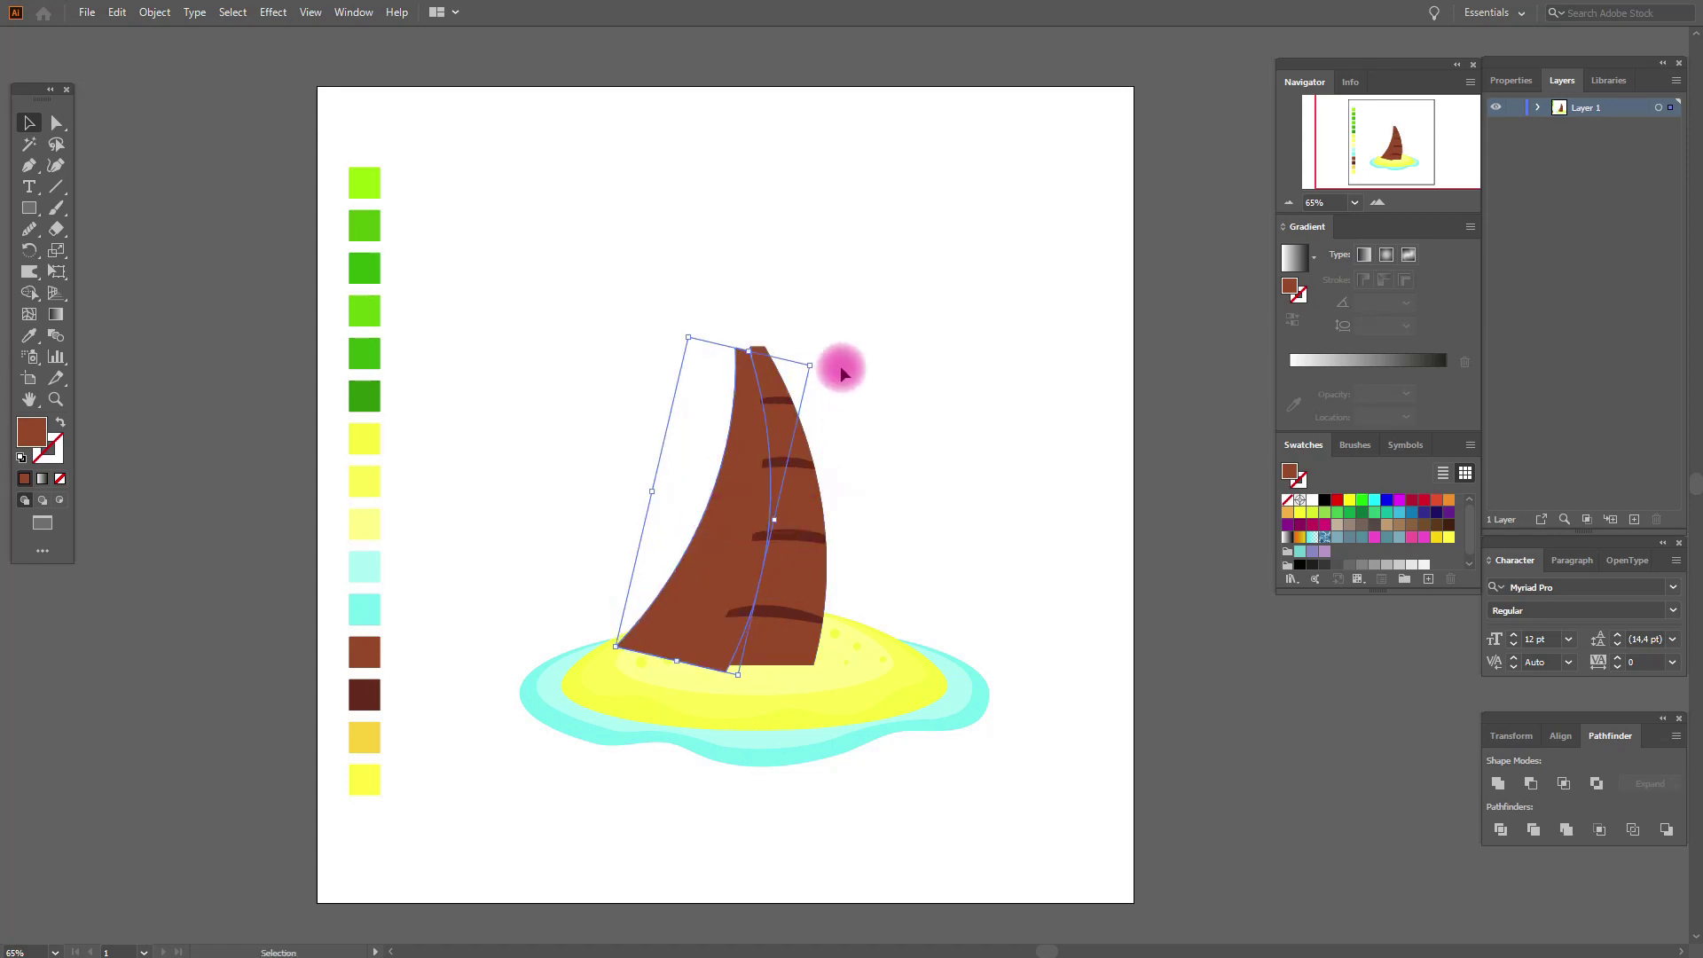
left_click_drag(817, 357, 821, 371)
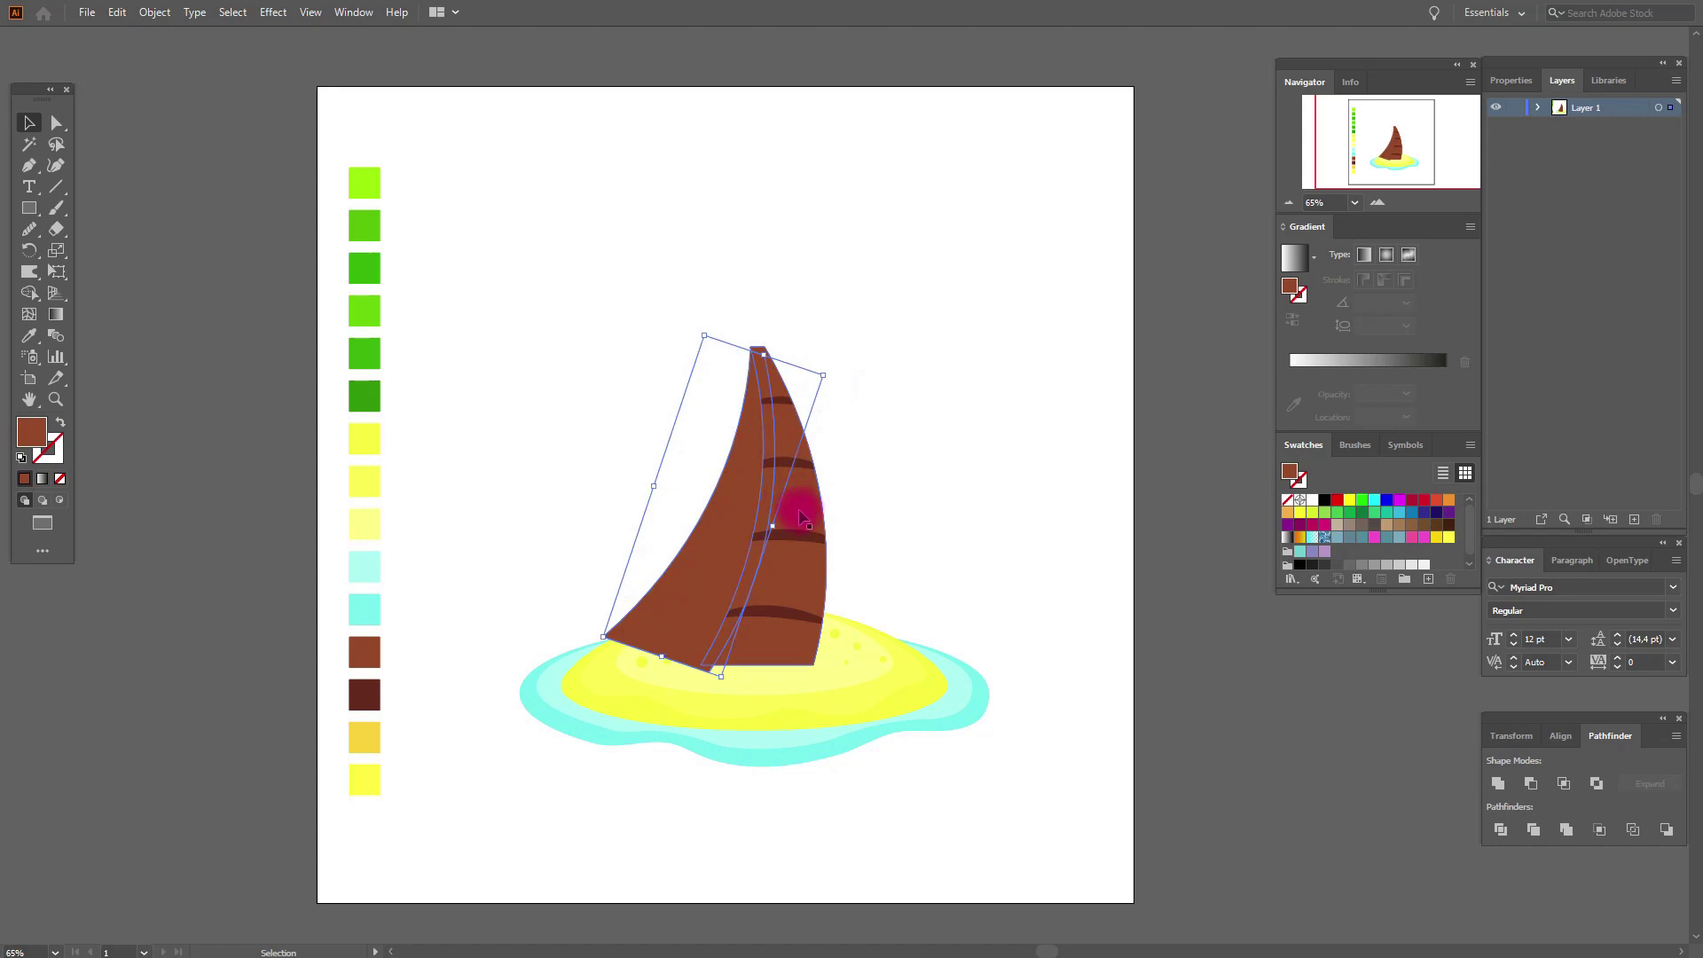
- Exclude the overlap between the rotated copy and the trunk duplicate, ungroup the result and delete the left piece
left_click(723, 508, "shift")
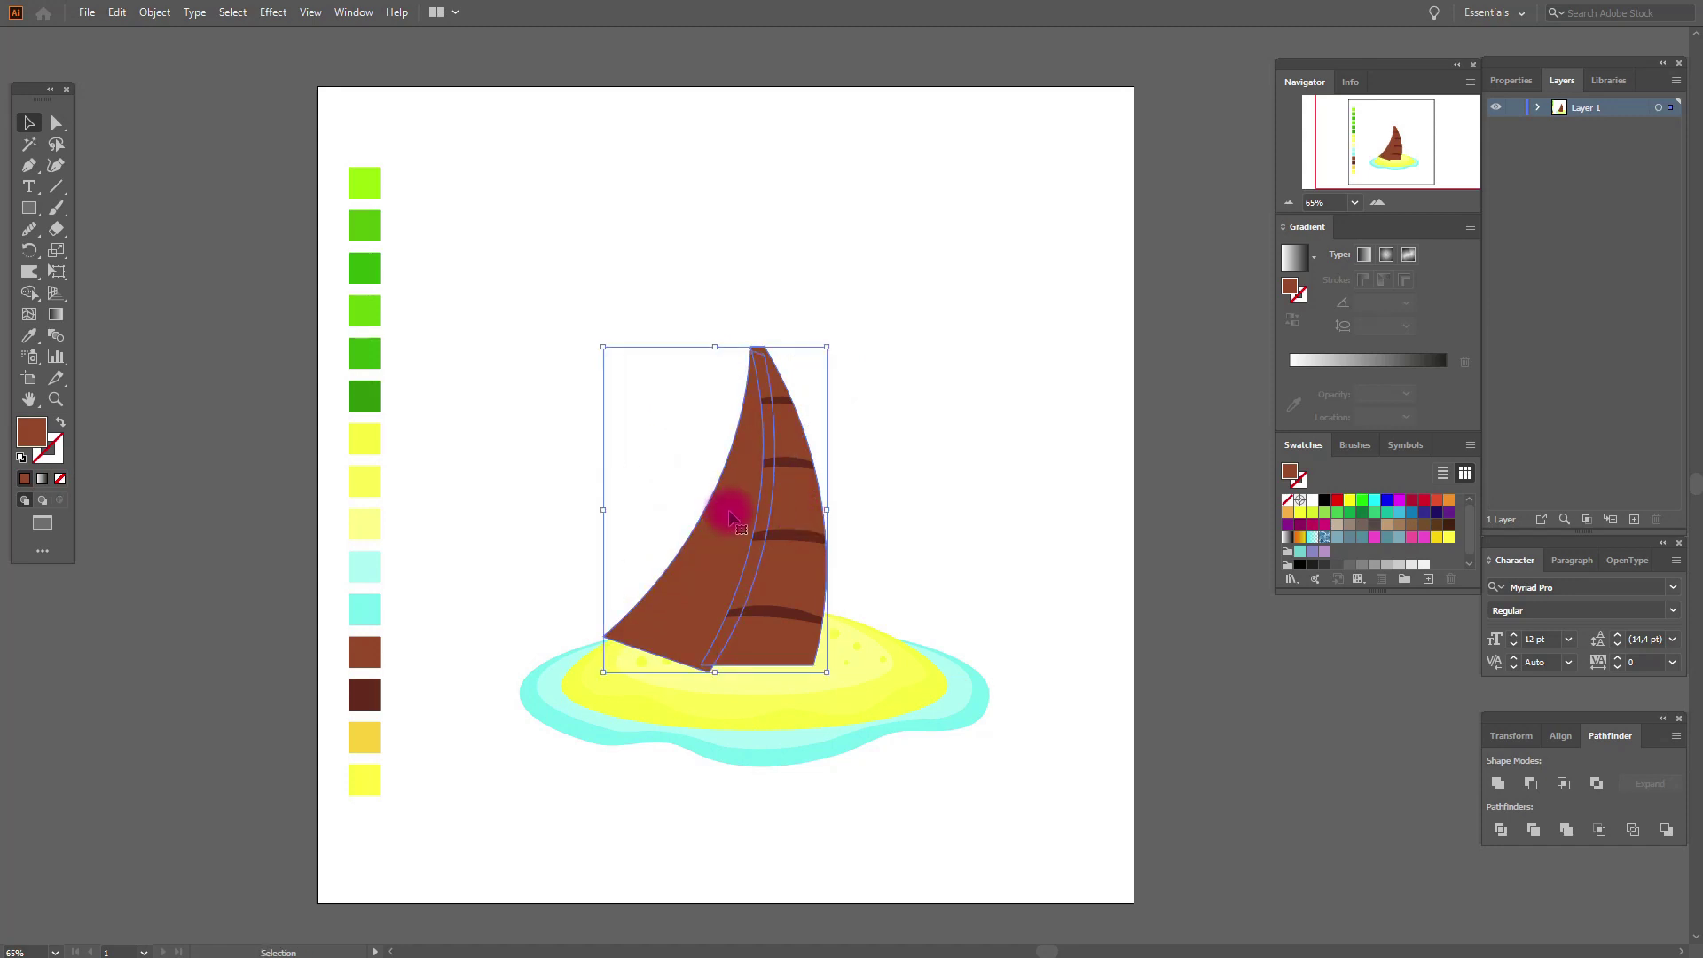
left_click(1597, 784)
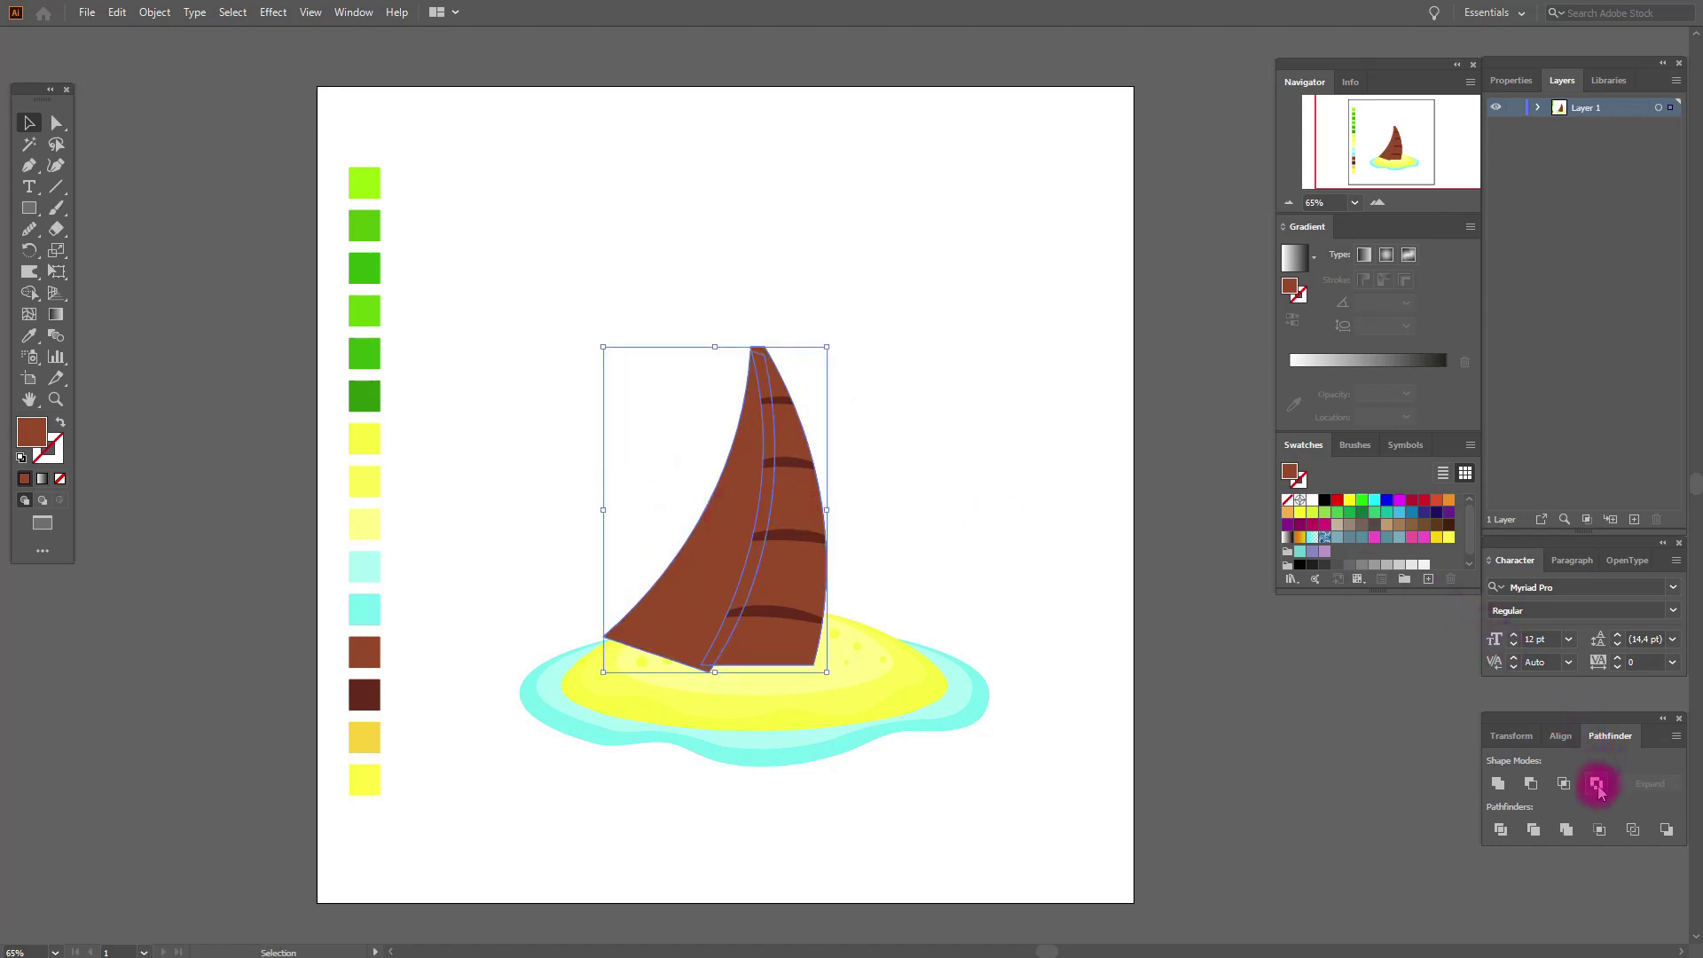
right_click(814, 525)
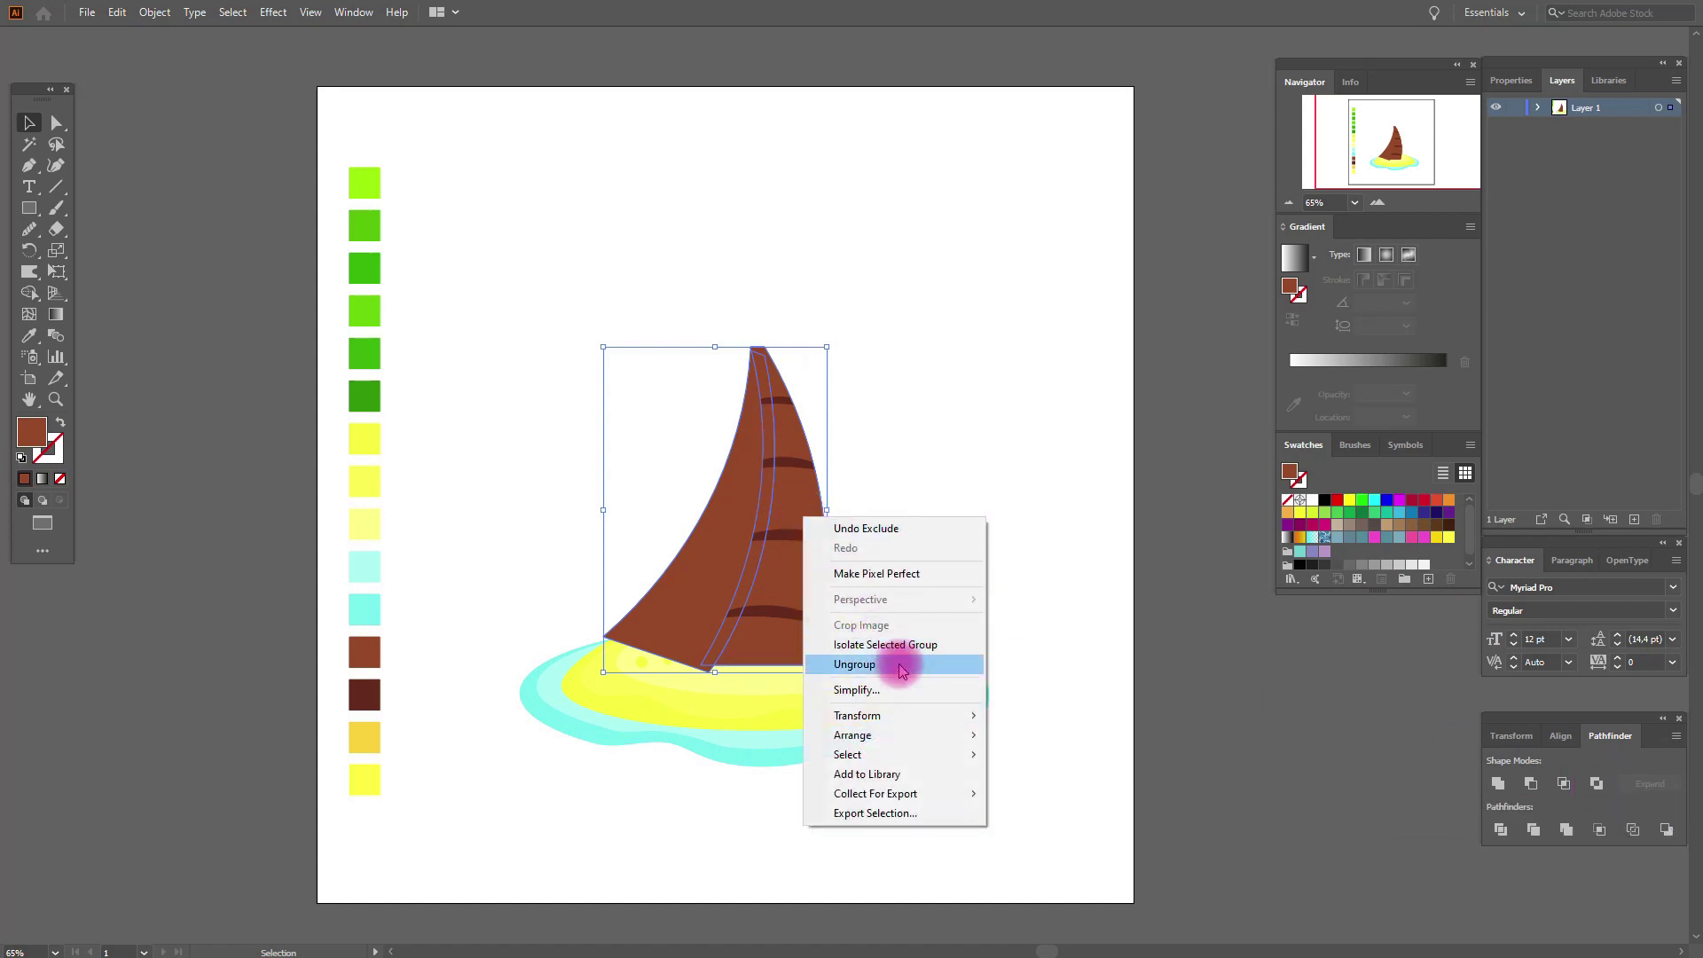
left_click(887, 659)
left_click(807, 502)
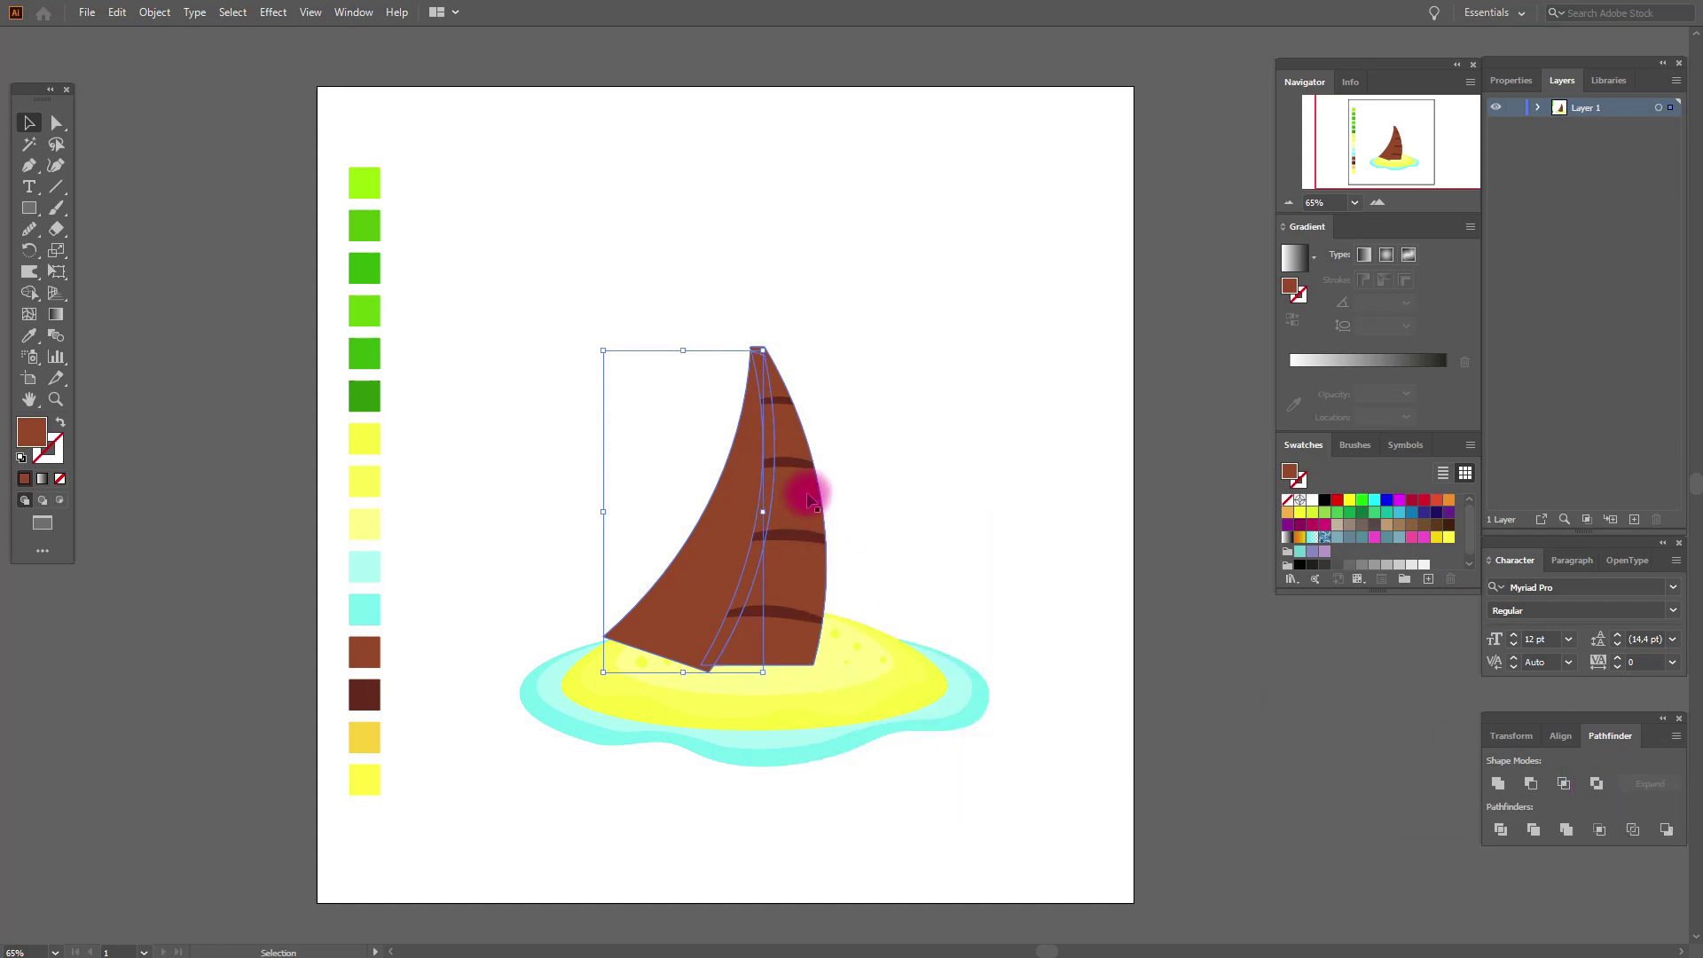
key("Delete")
- Fill the remaining right-hand trunk piece with the golden yellow palette colour and bring it to the front
left_click(808, 497)
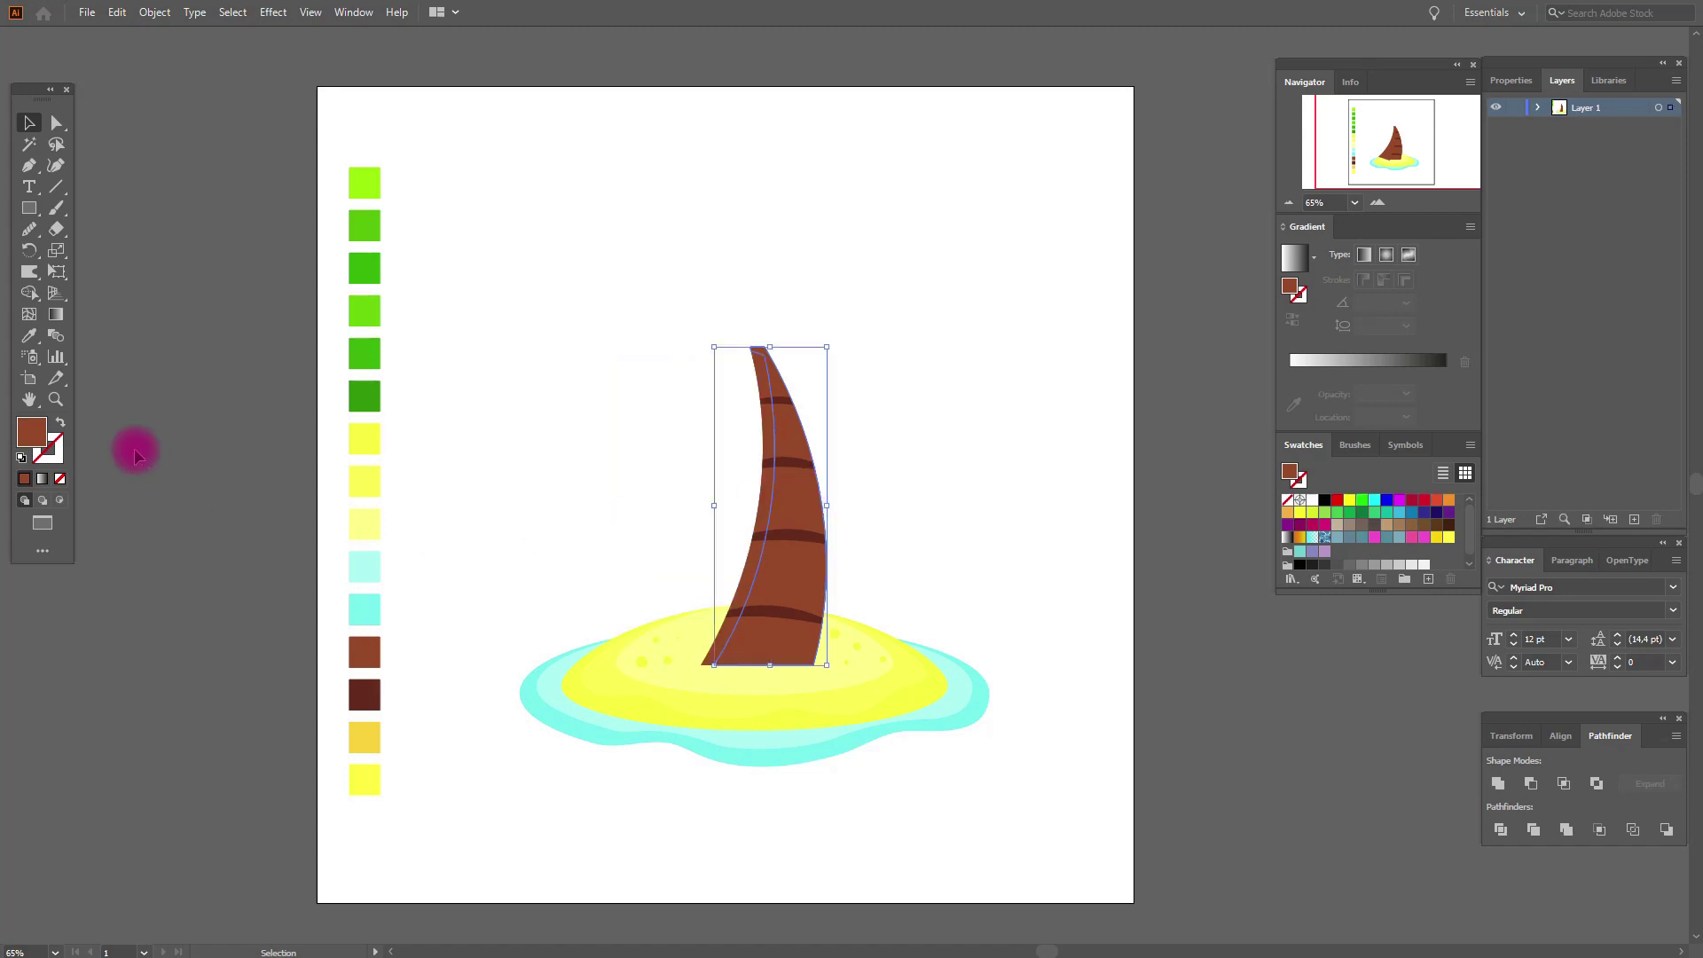
left_click(29, 335)
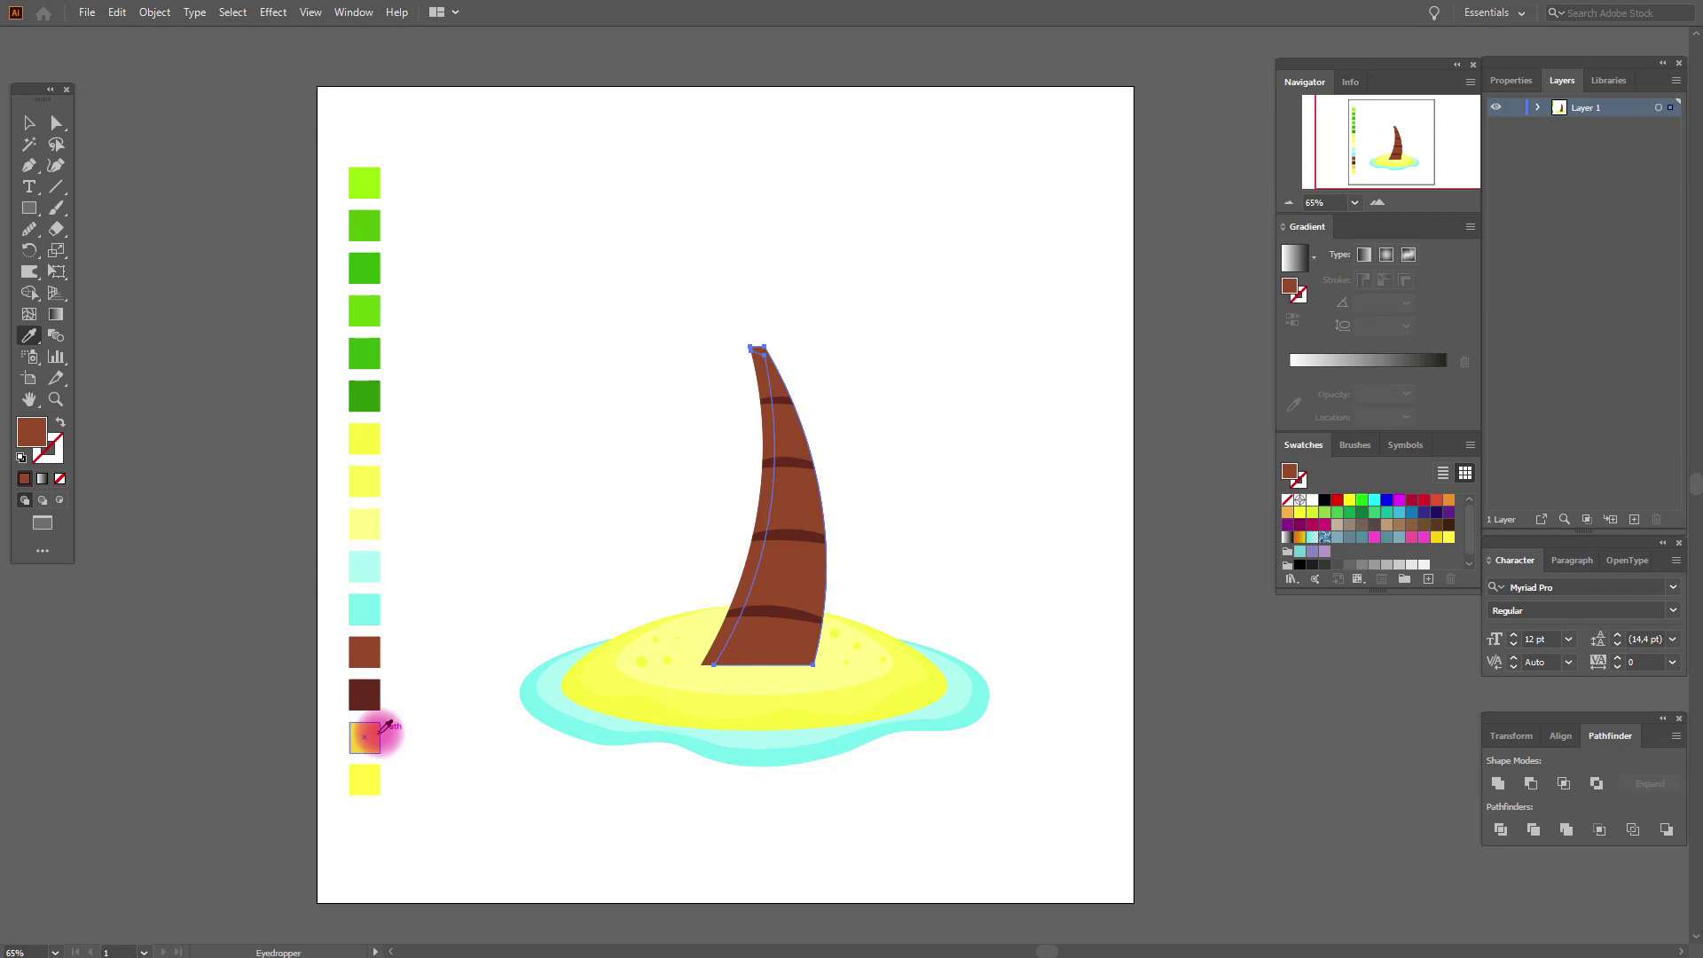
left_click(381, 732)
left_click(29, 122)
right_click(865, 490)
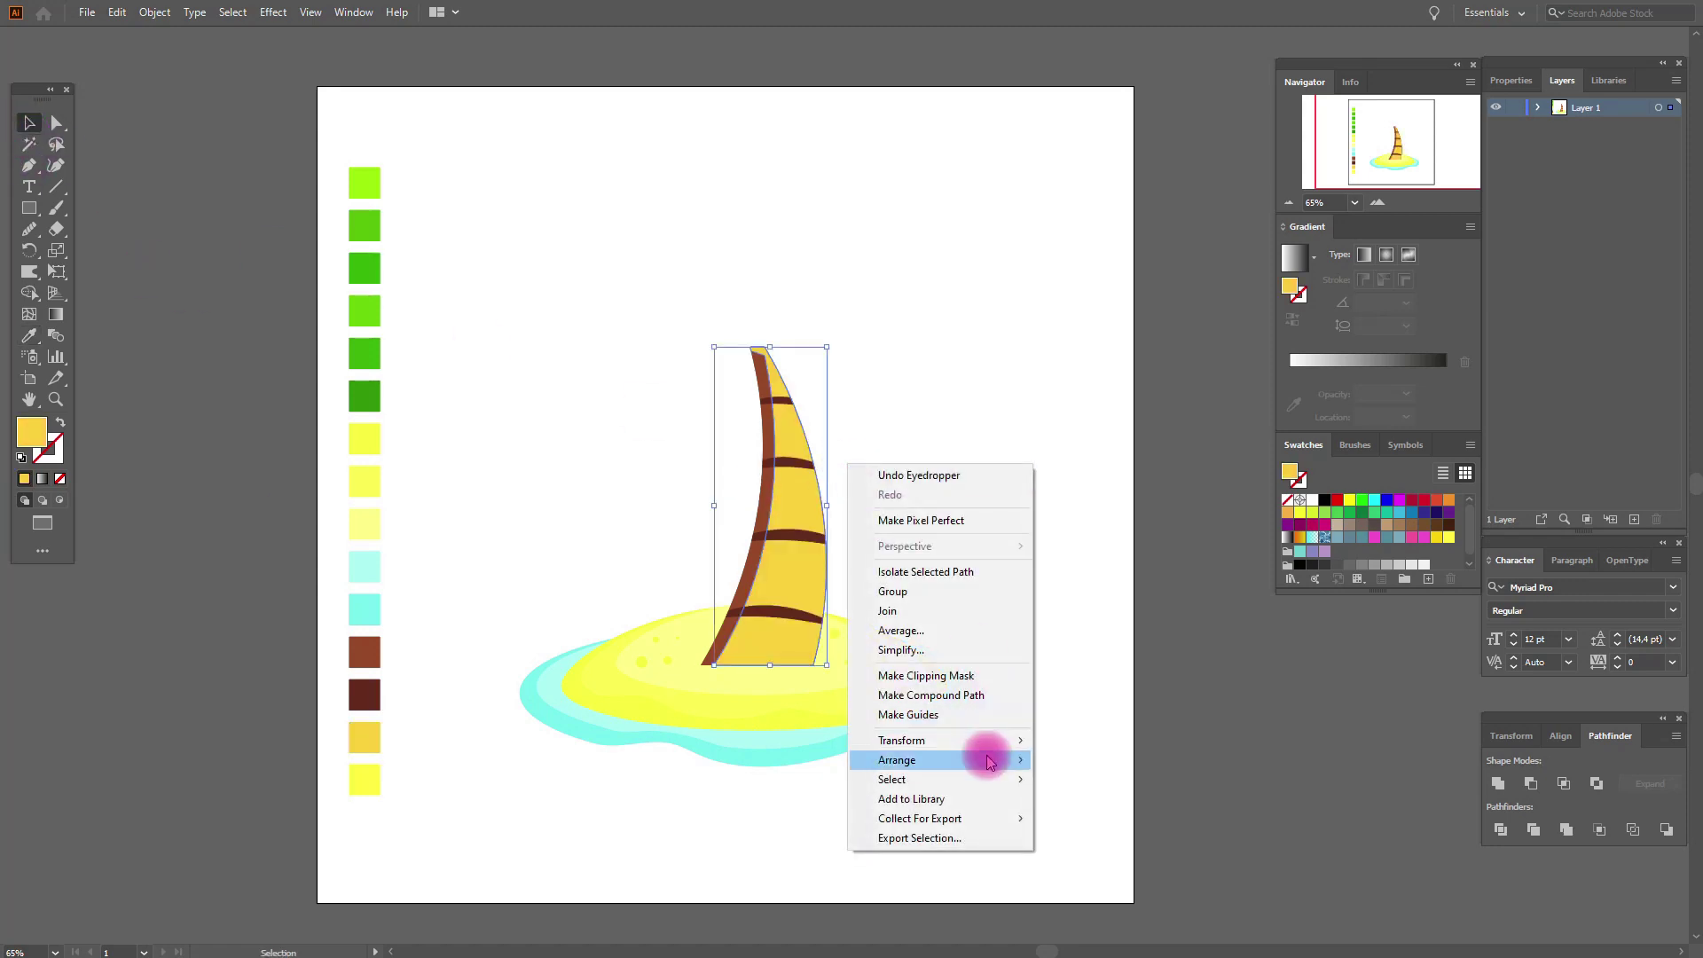
mouse_move(984, 759)
left_click(1091, 760)
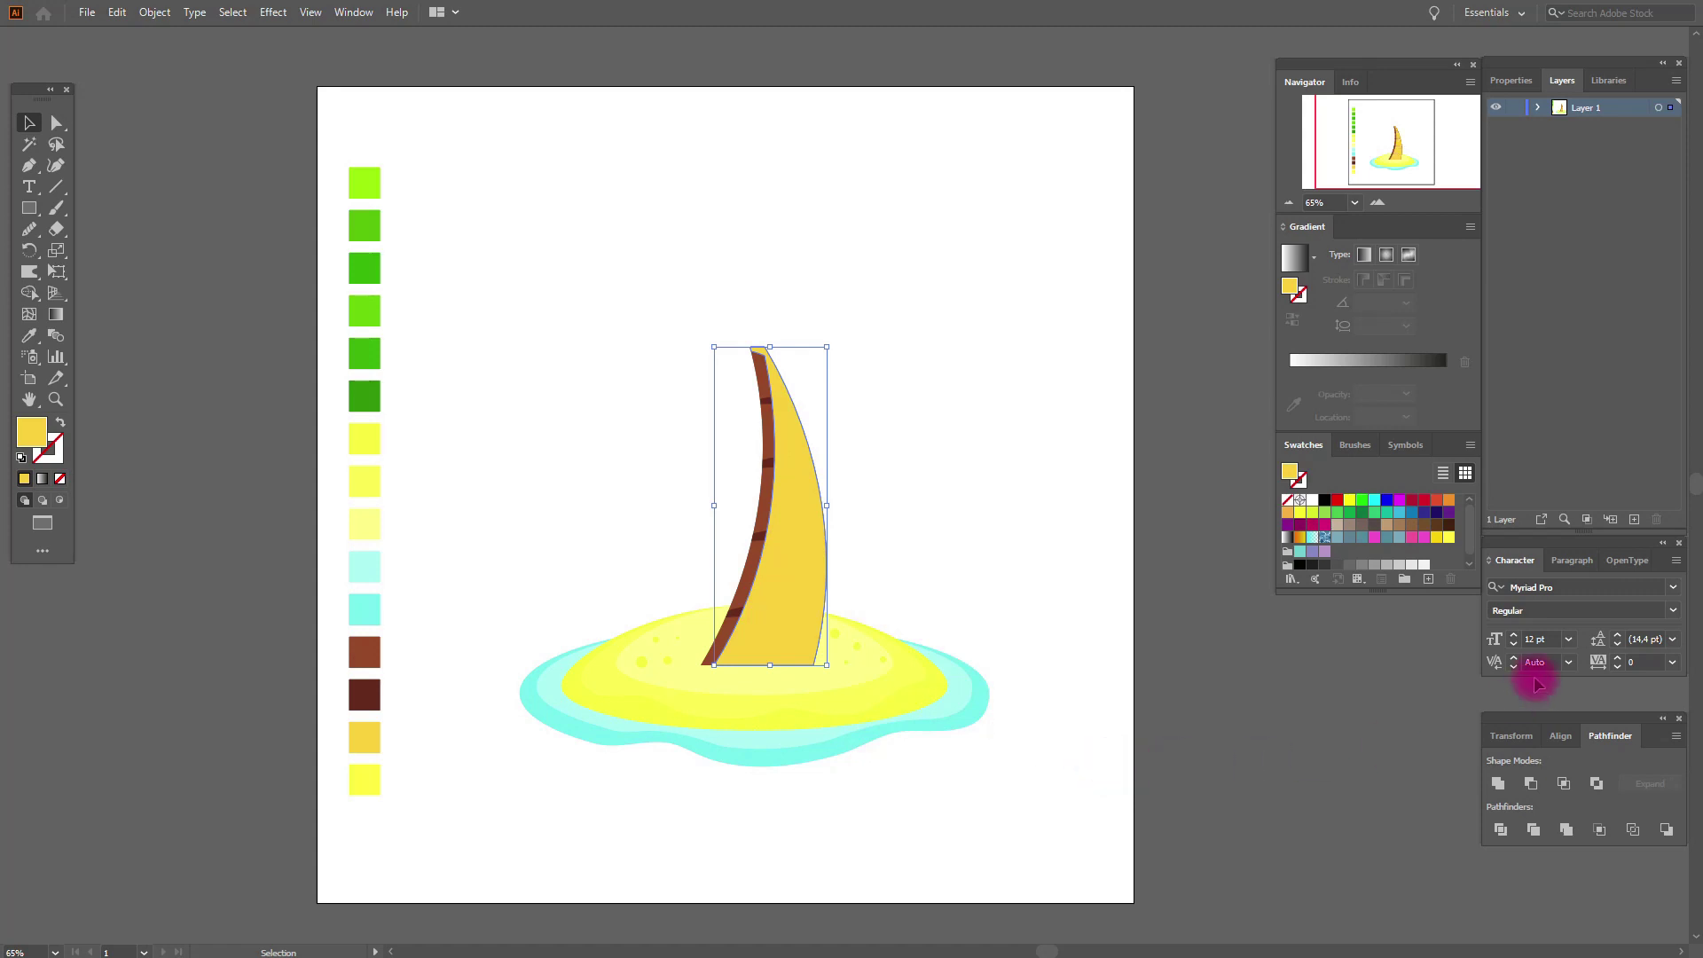
- Set the golden trunk piece's blending mode to Soft Light
left_click(1511, 81)
left_click(1532, 325)
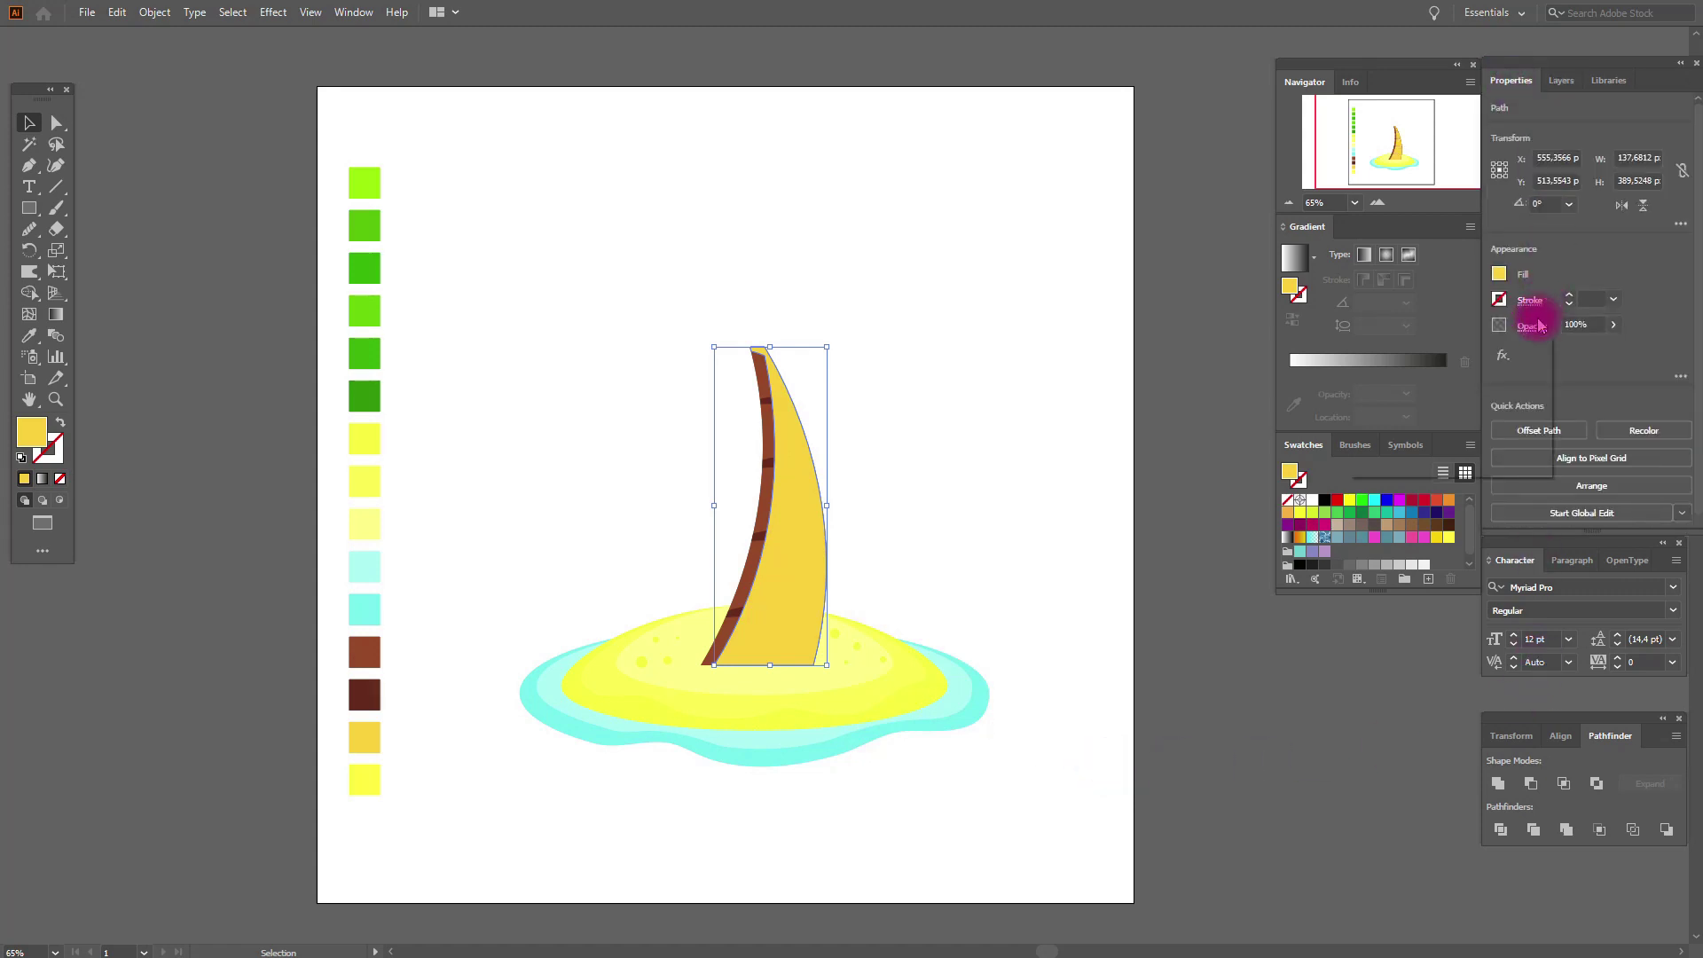
left_click(1423, 358)
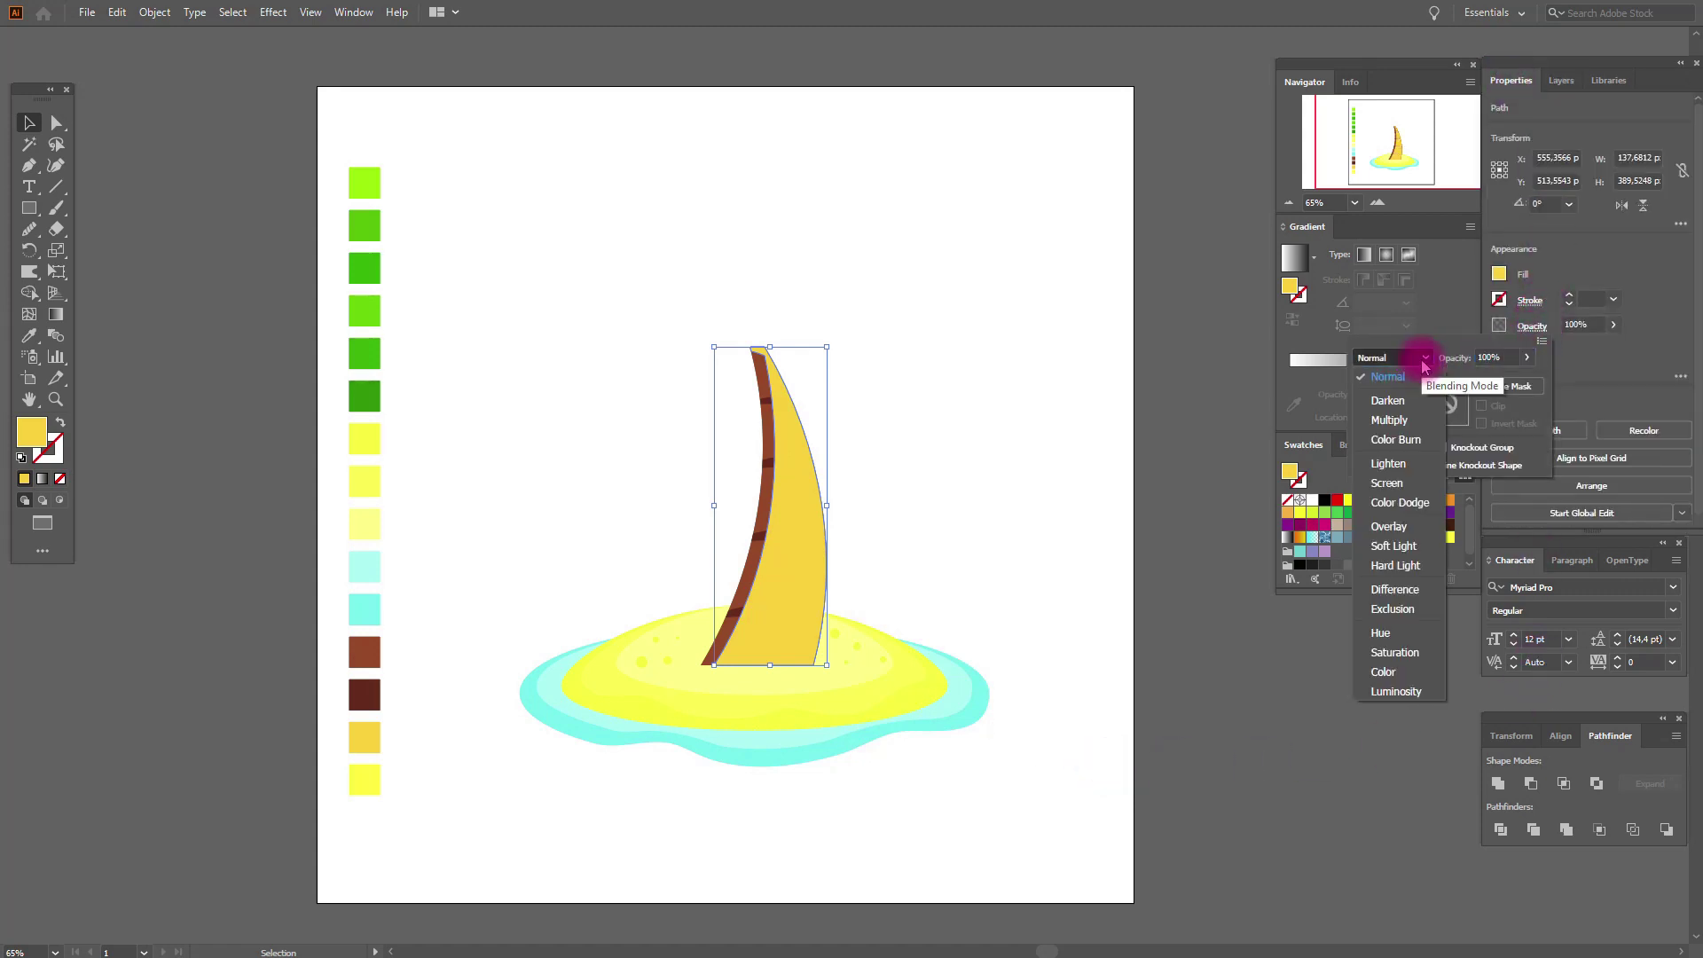
left_click(1393, 546)
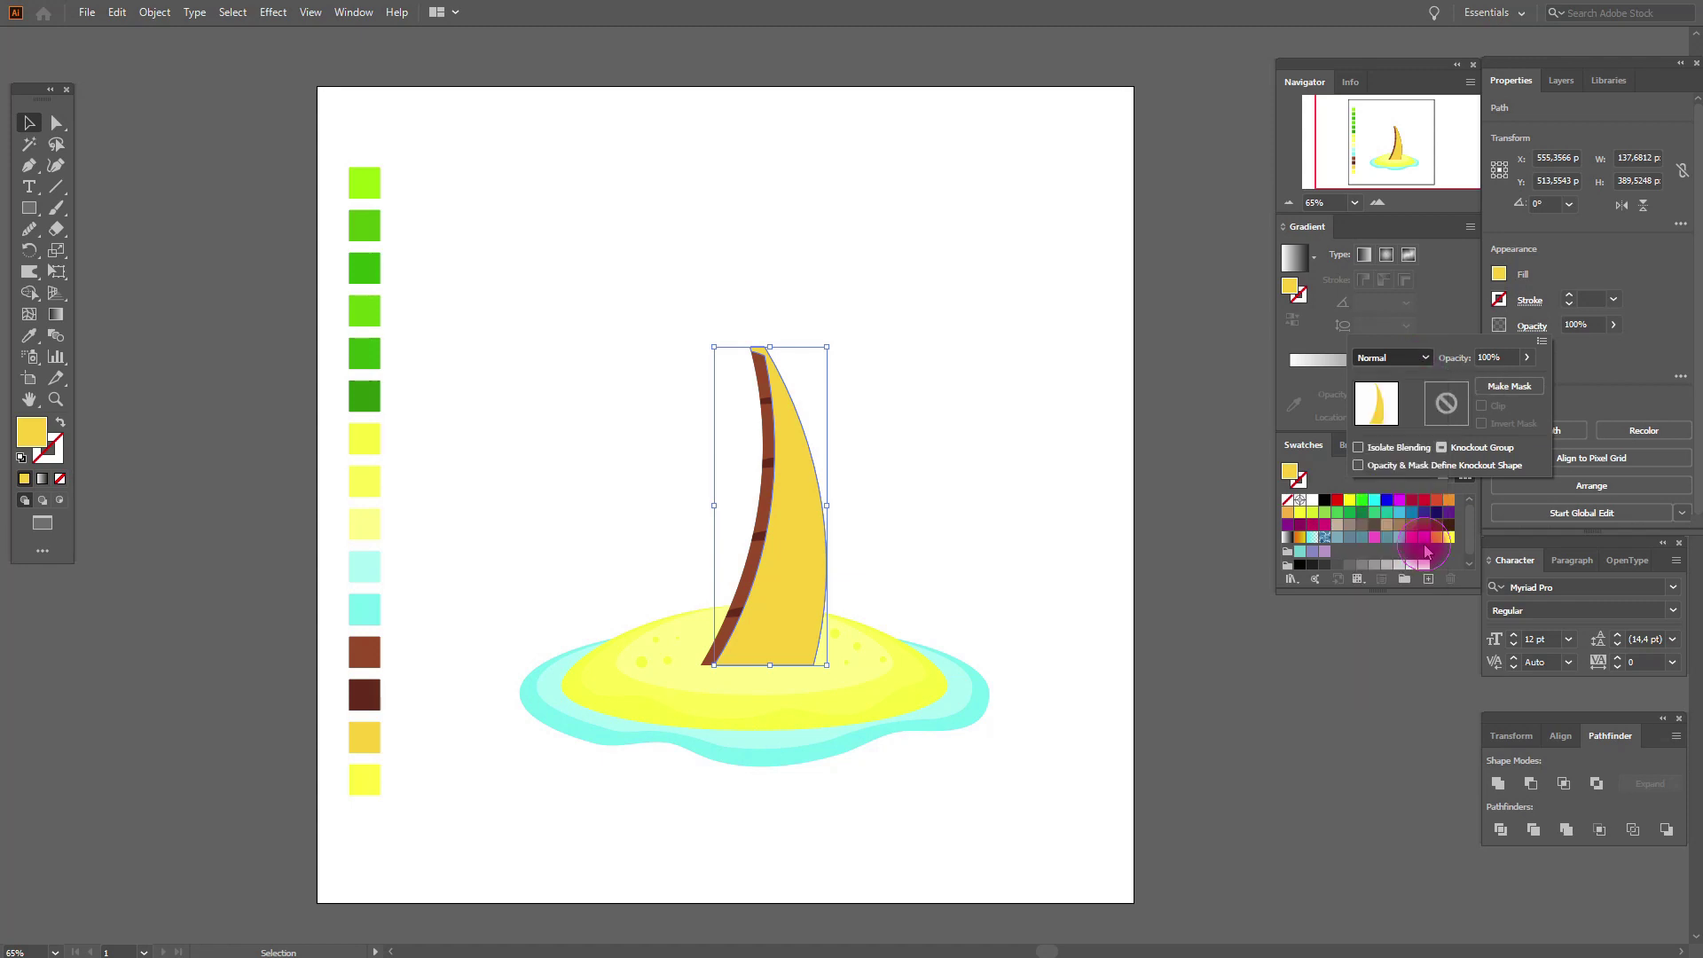
- Reduce the golden trunk overlay's opacity to 50%
left_click(1572, 325)
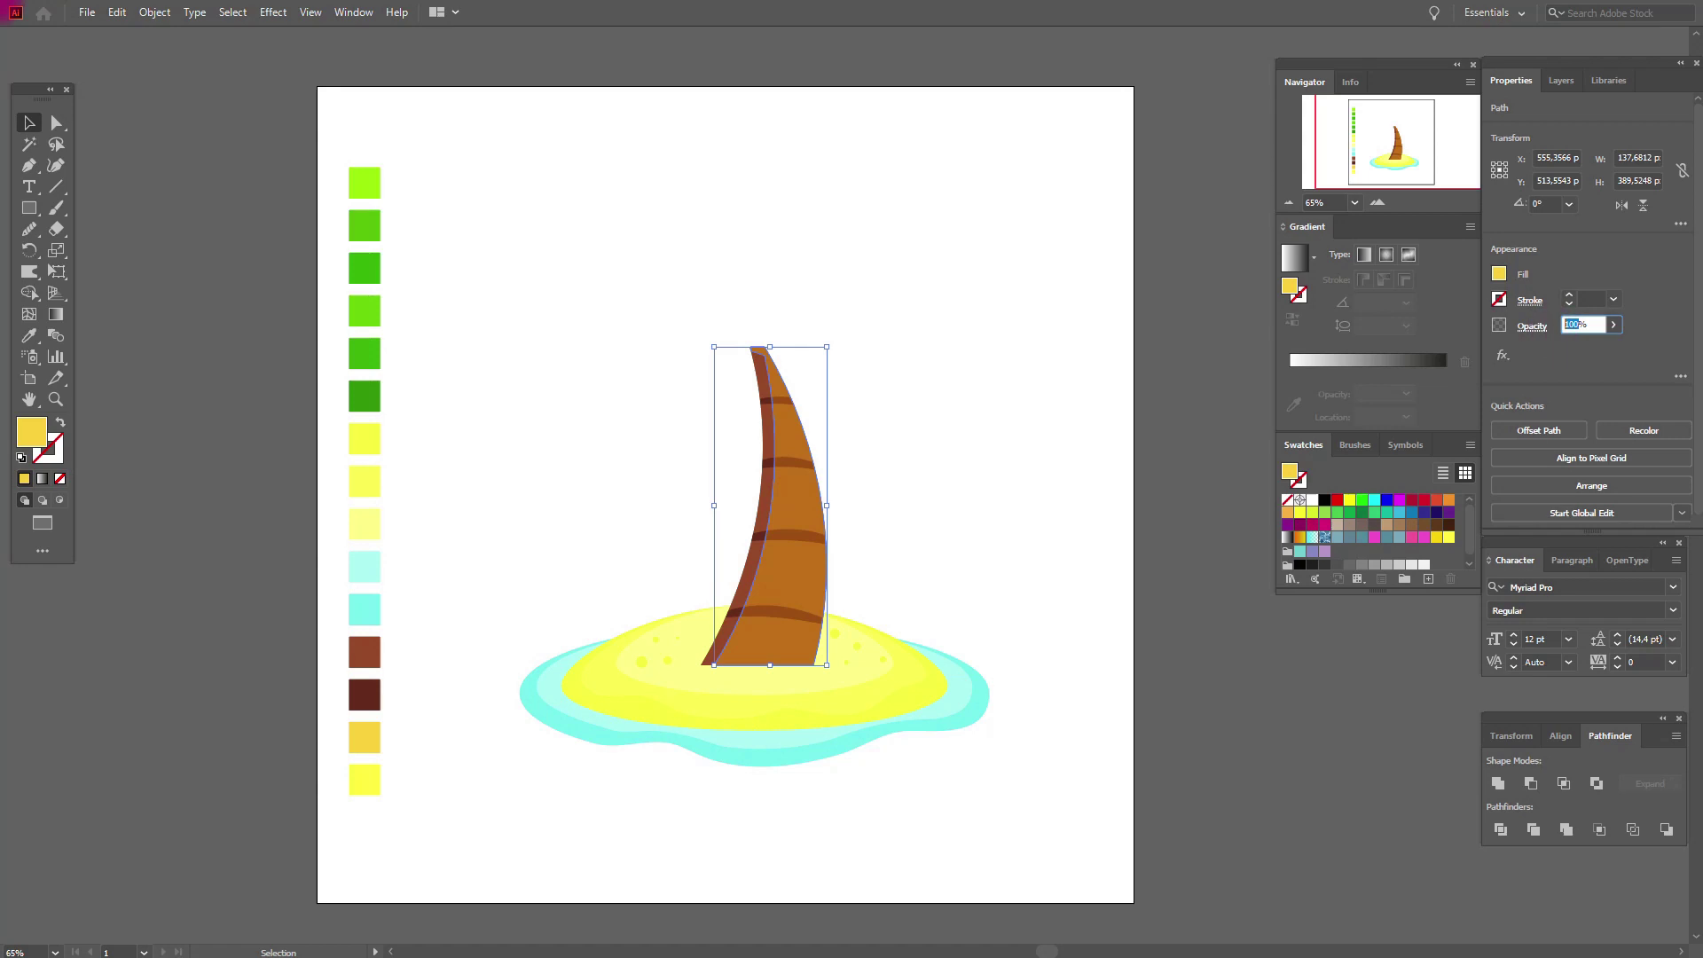
key("Return")
left_click(1051, 383)
left_click(756, 488)
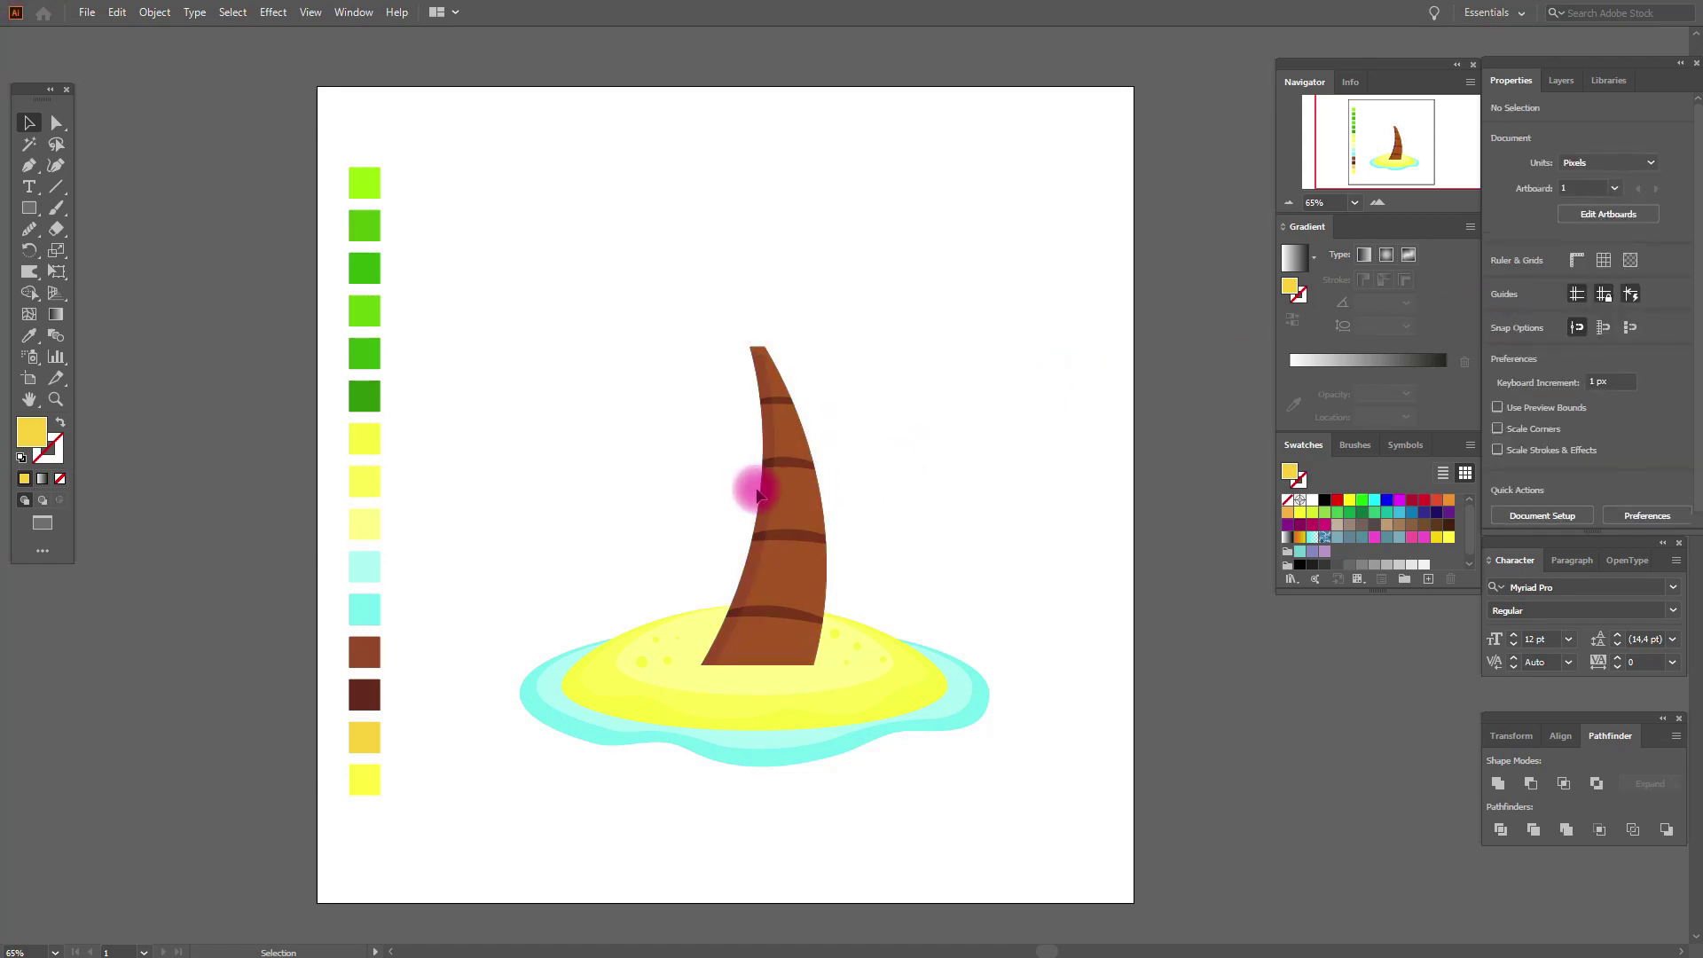
left_click(800, 493)
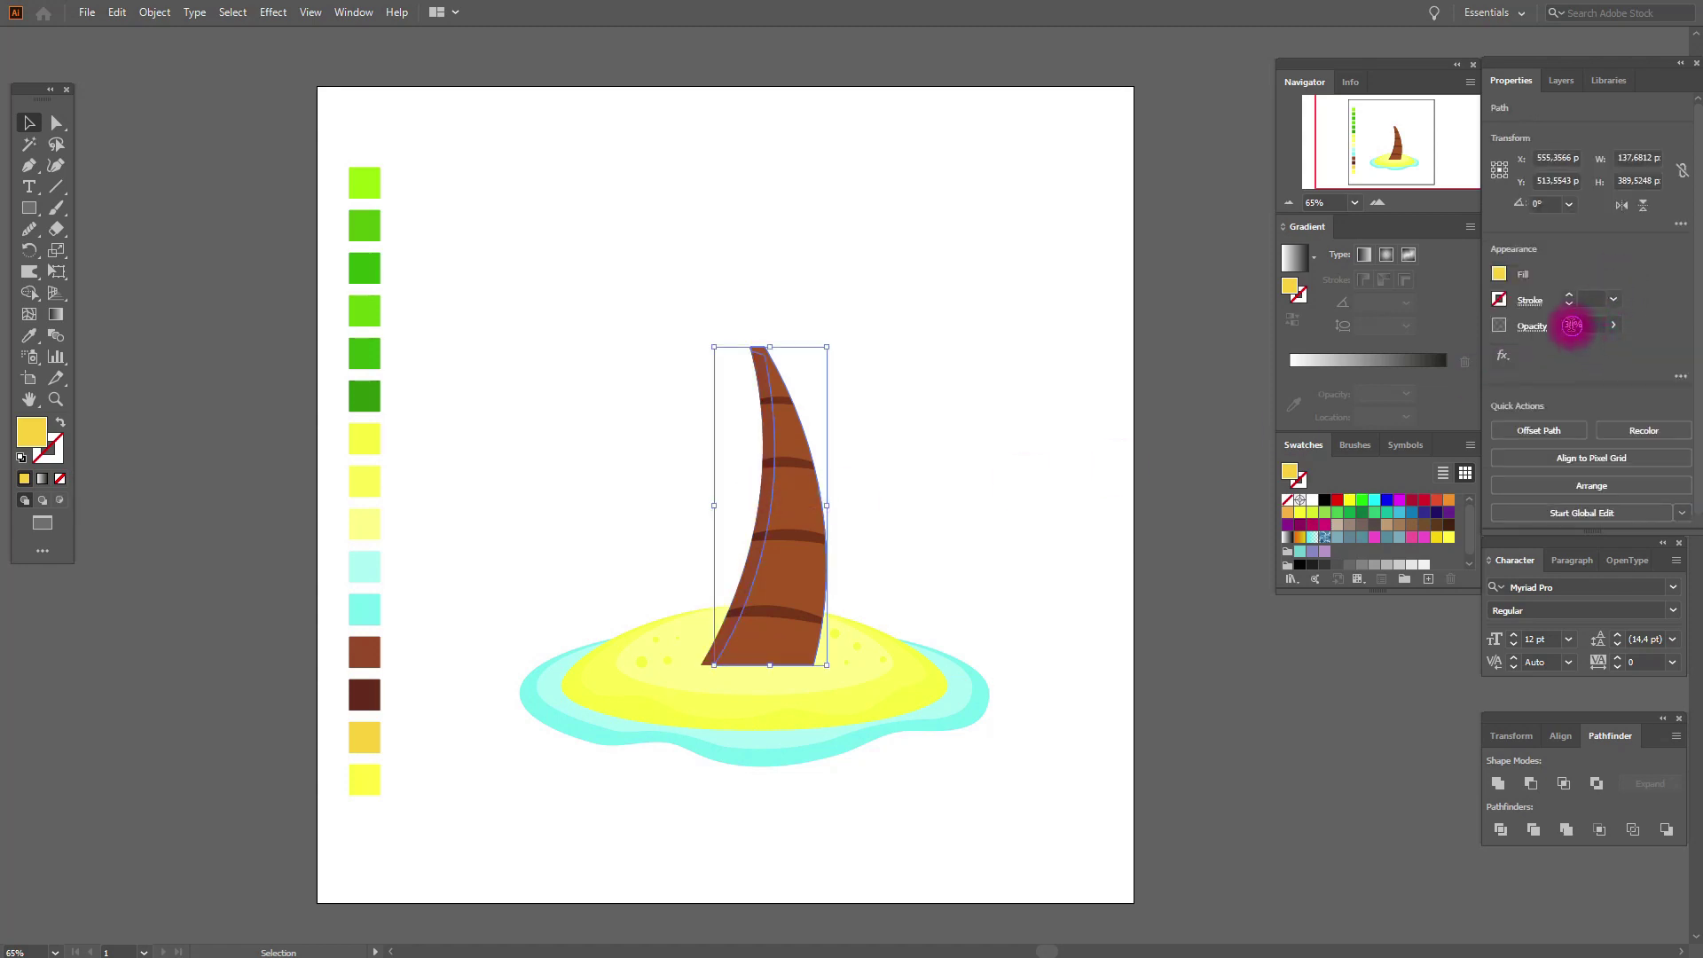
left_click(1572, 325)
type("50")
key("Return")
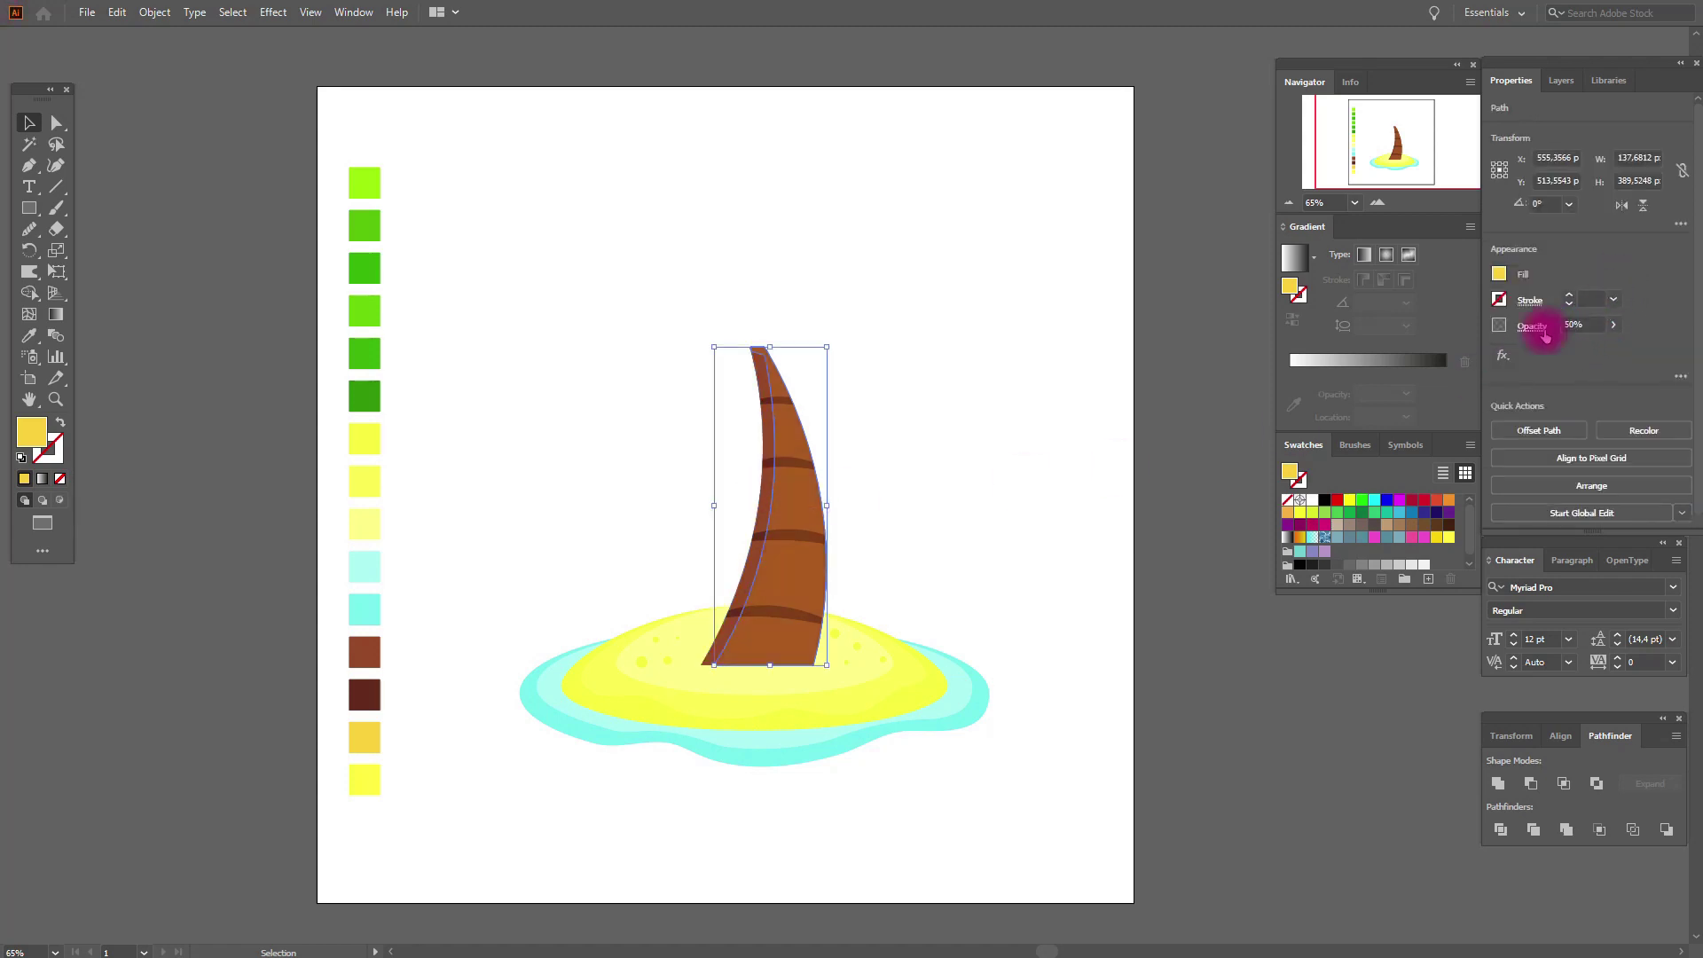
left_click(896, 455)
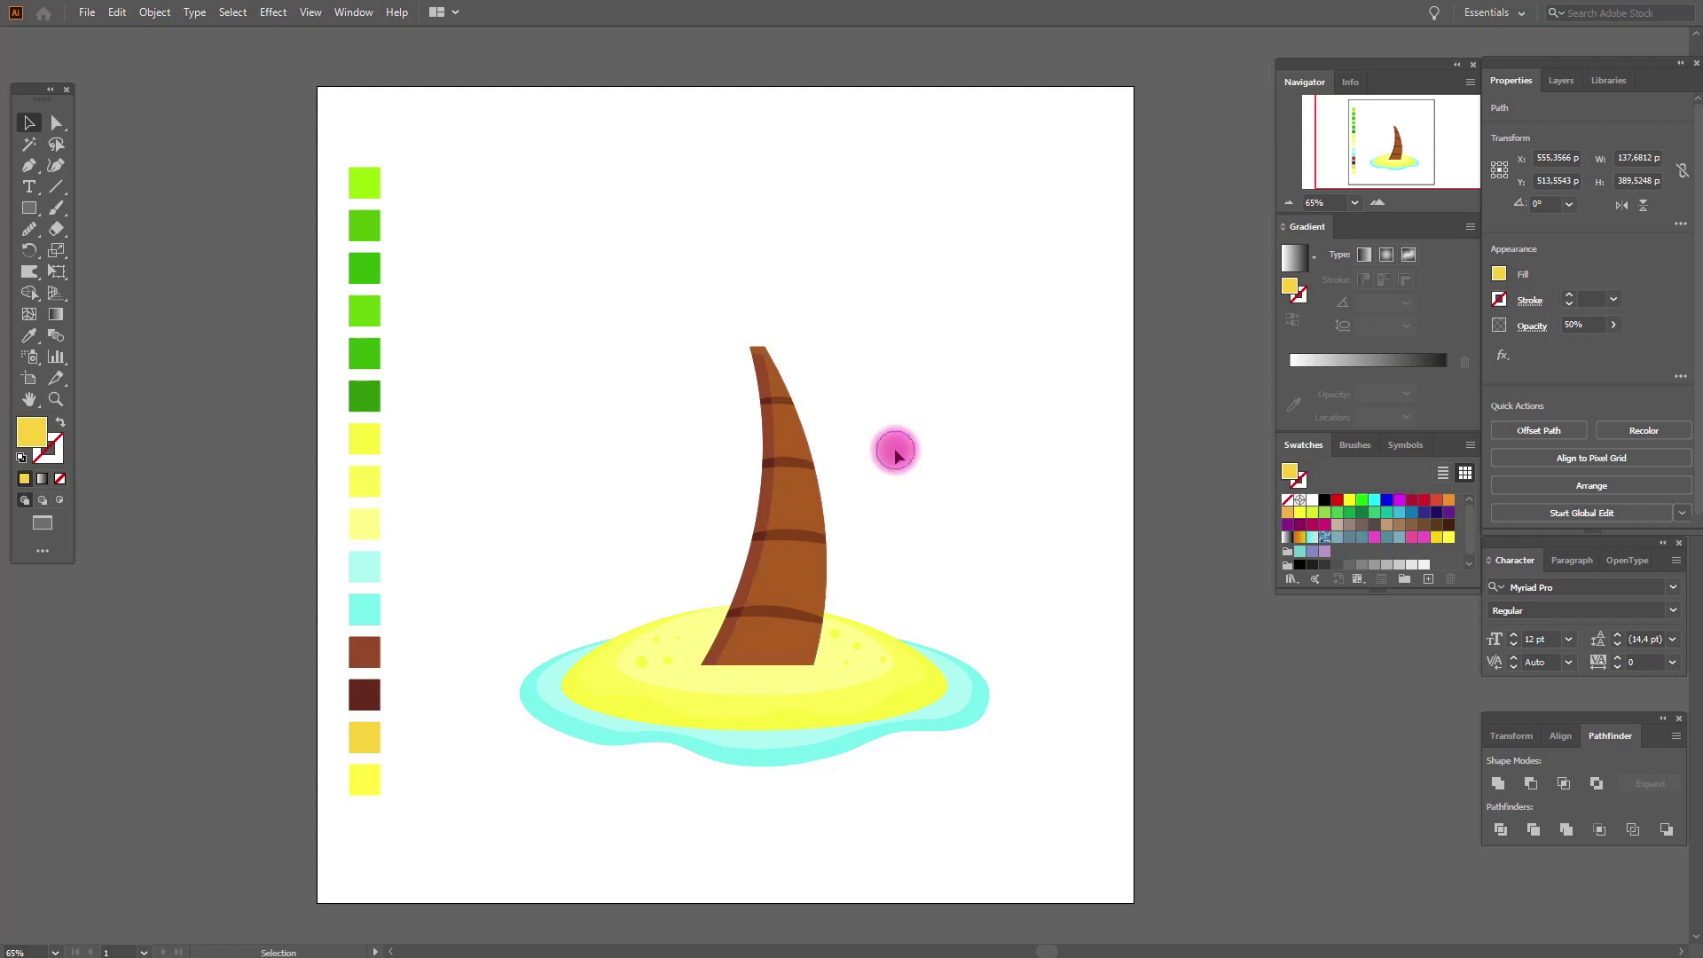
- Copy the brown trunk shape and place the copy in the empty area right of the palm trunk
left_click(758, 484)
scroll(760, 497, "up", 2)
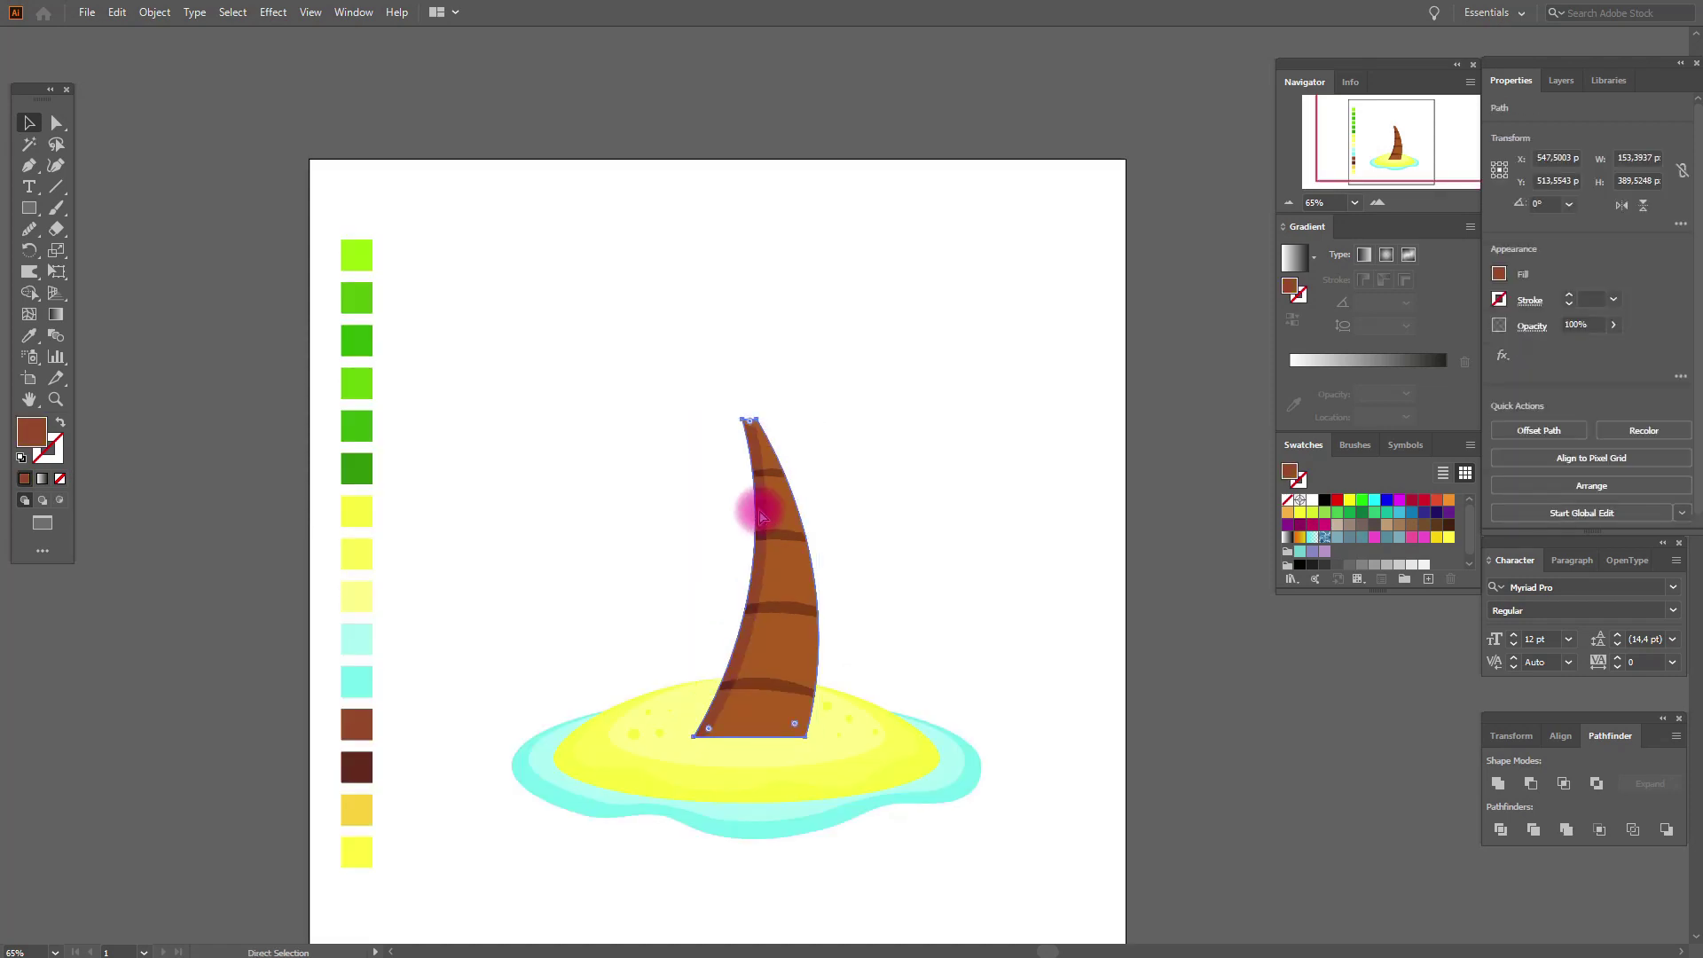
key("ctrl+v")
left_click_drag(871, 515, 981, 504)
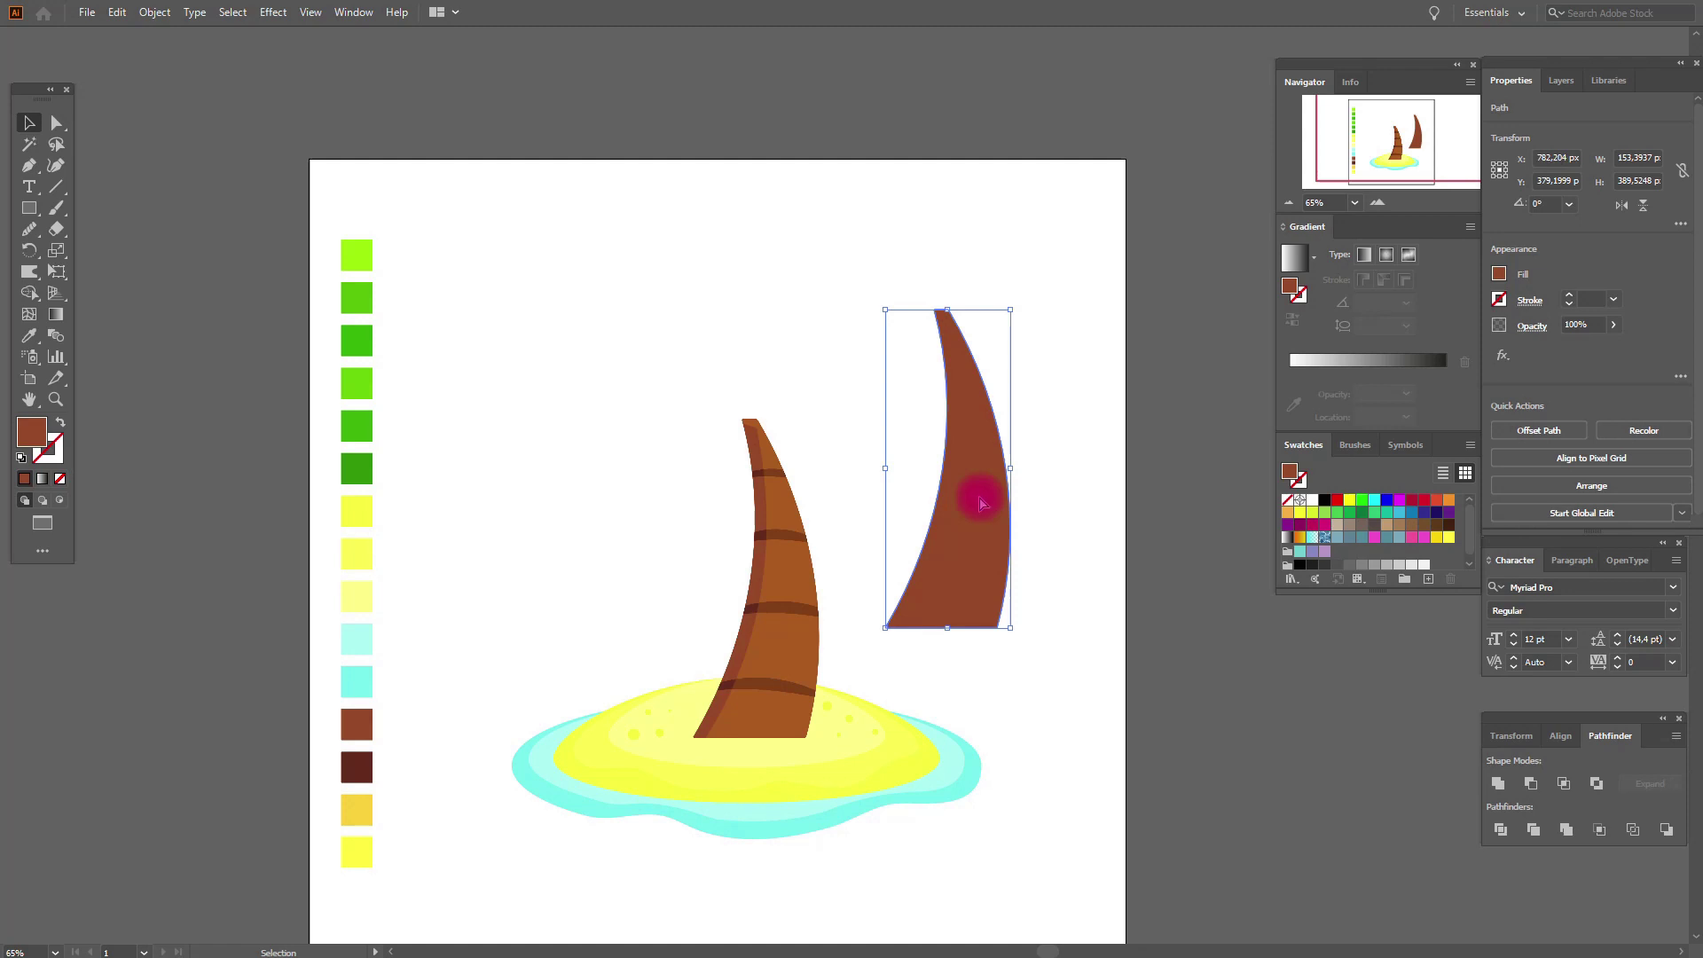
- Duplicate the separate trunk copy in place and nudge the duplicate 9 px to the left
key("v")
key("Left")
key("Left")
key("Left")
key("Left")
key("Left")
key("Left")
key("Left")
key("Left")
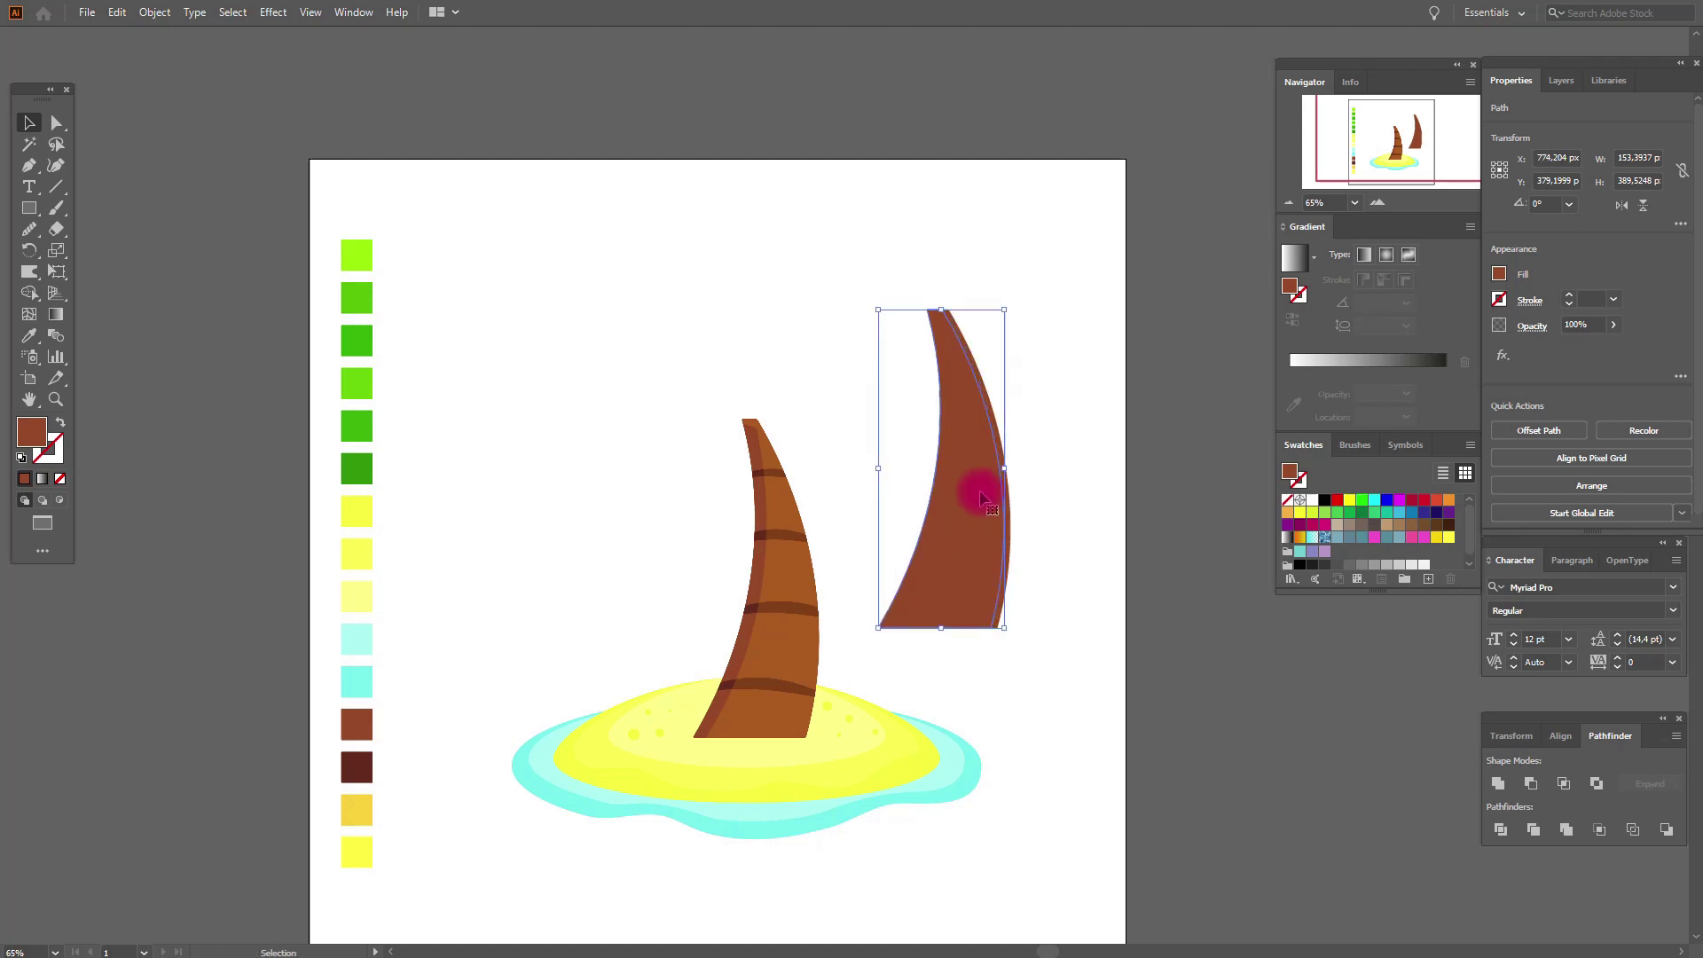
key("Left")
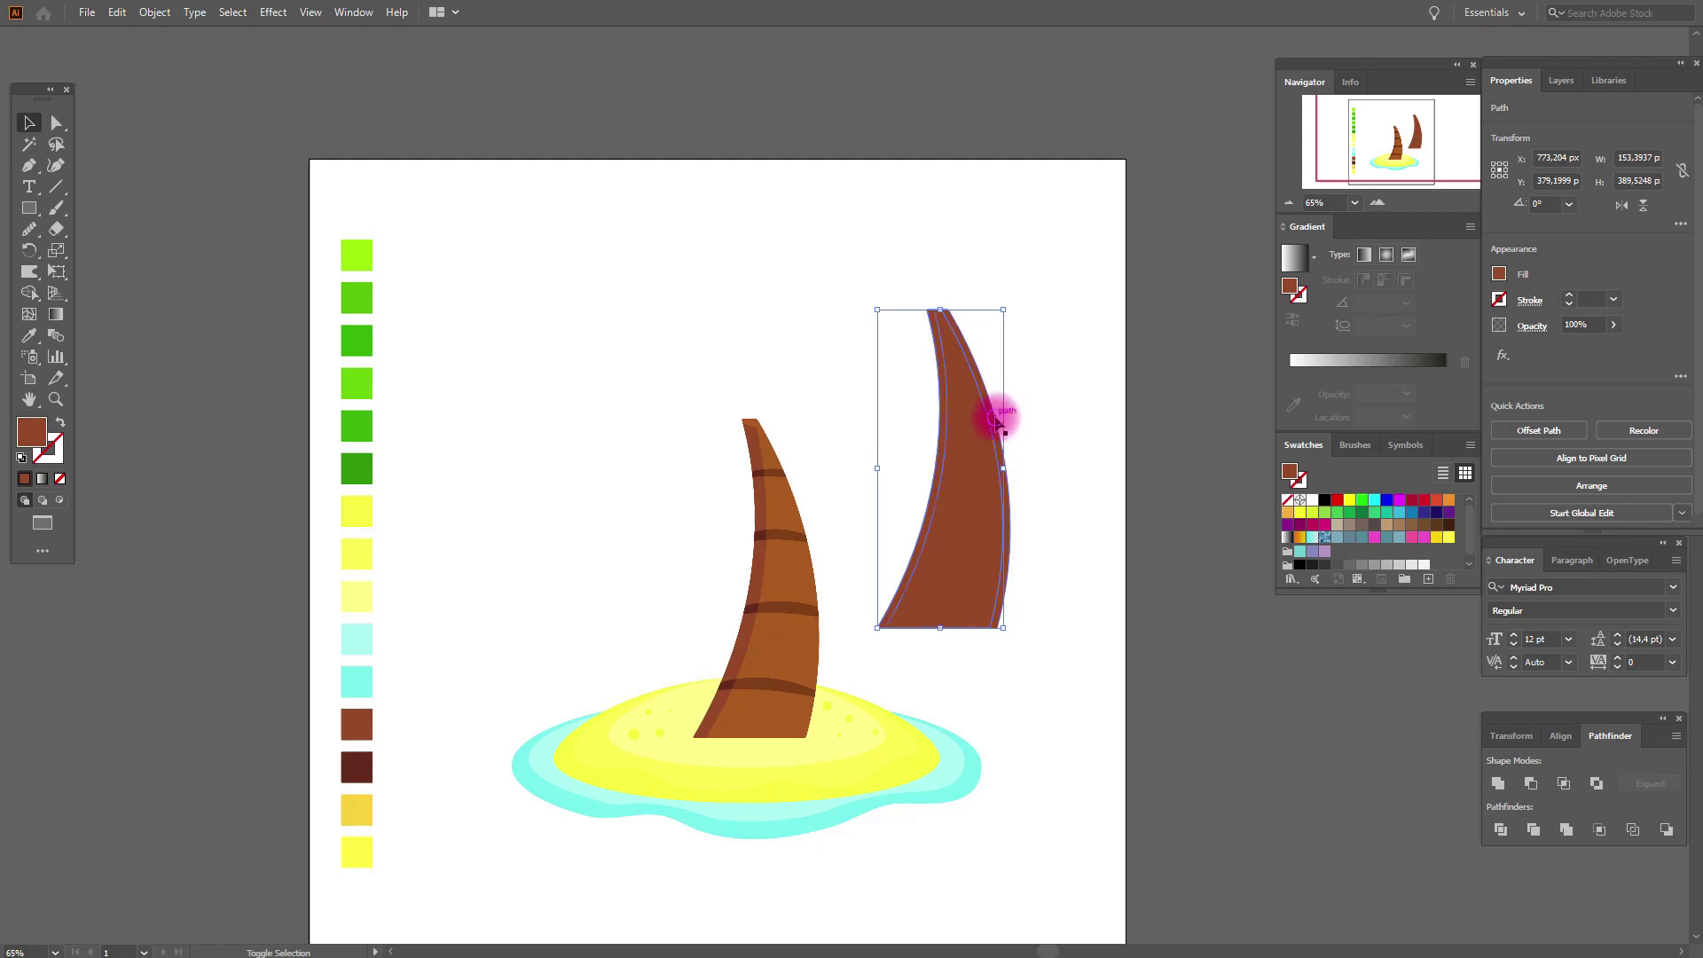
- Exclude the overlap of the two offset trunk copies, ungroup the result and delete the left sliver
left_click(997, 410, "shift")
left_click(1597, 783)
right_click(1008, 536)
left_click(1053, 684)
left_click(946, 531)
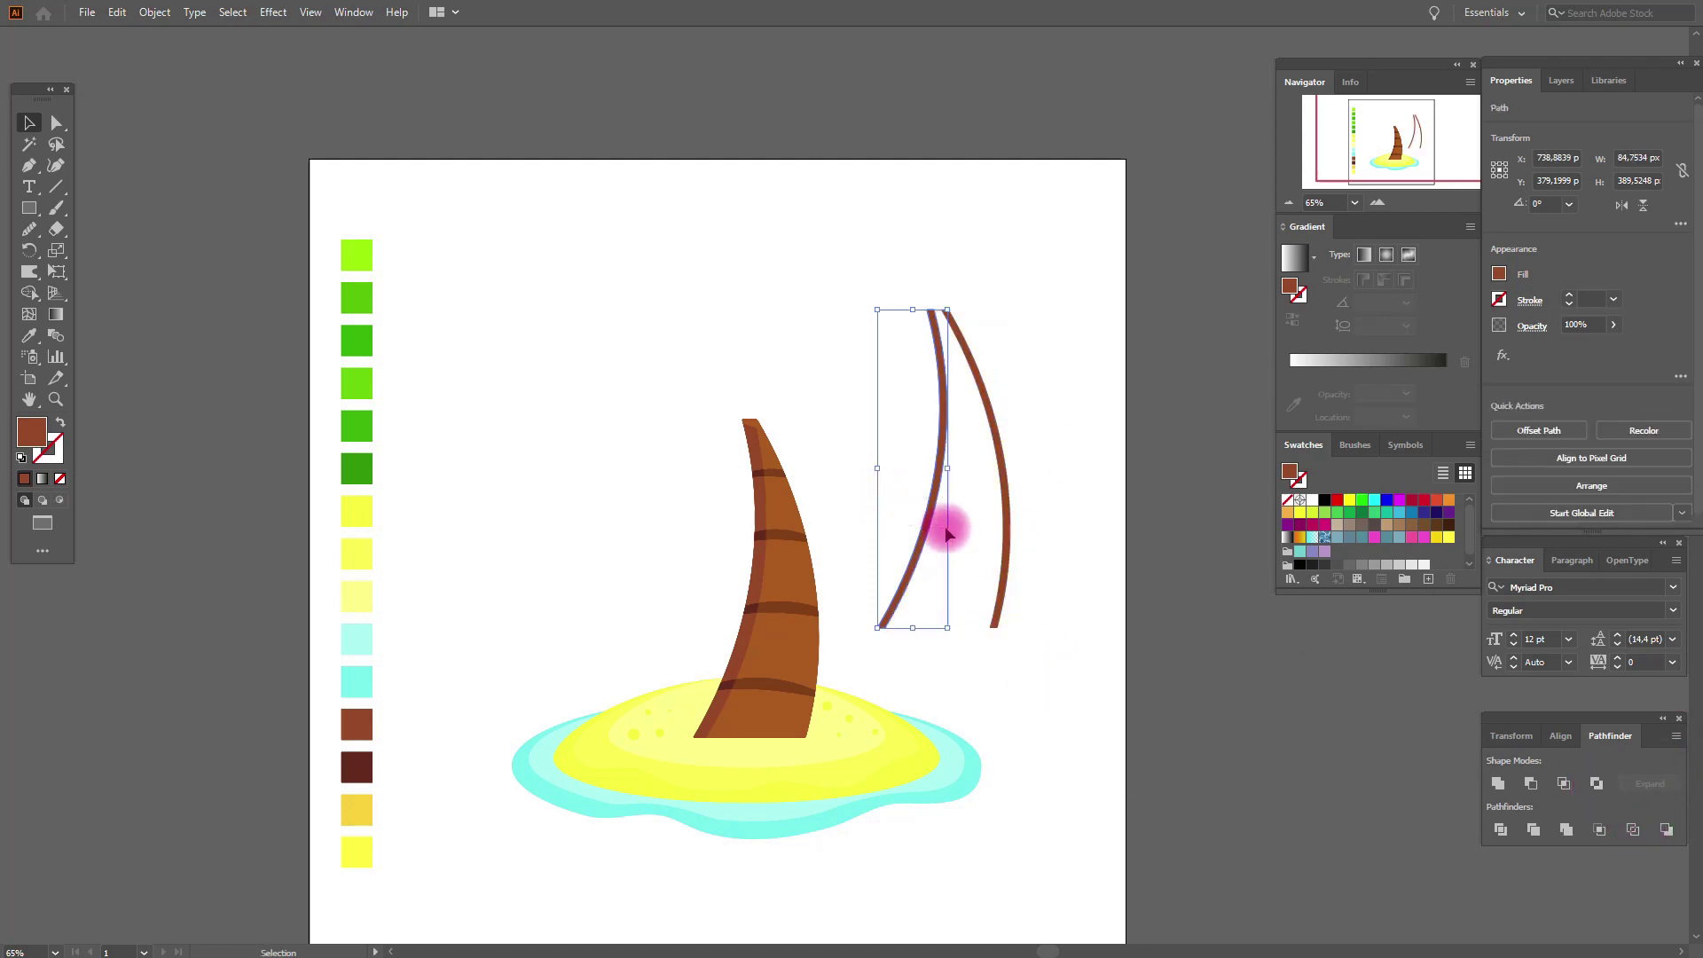
key("Delete")
- Move the remaining sliver onto the palm trunk's right edge and fill it with the bright yellow at the end of the palette
left_click_drag(1007, 543, 813, 612)
left_click(29, 335)
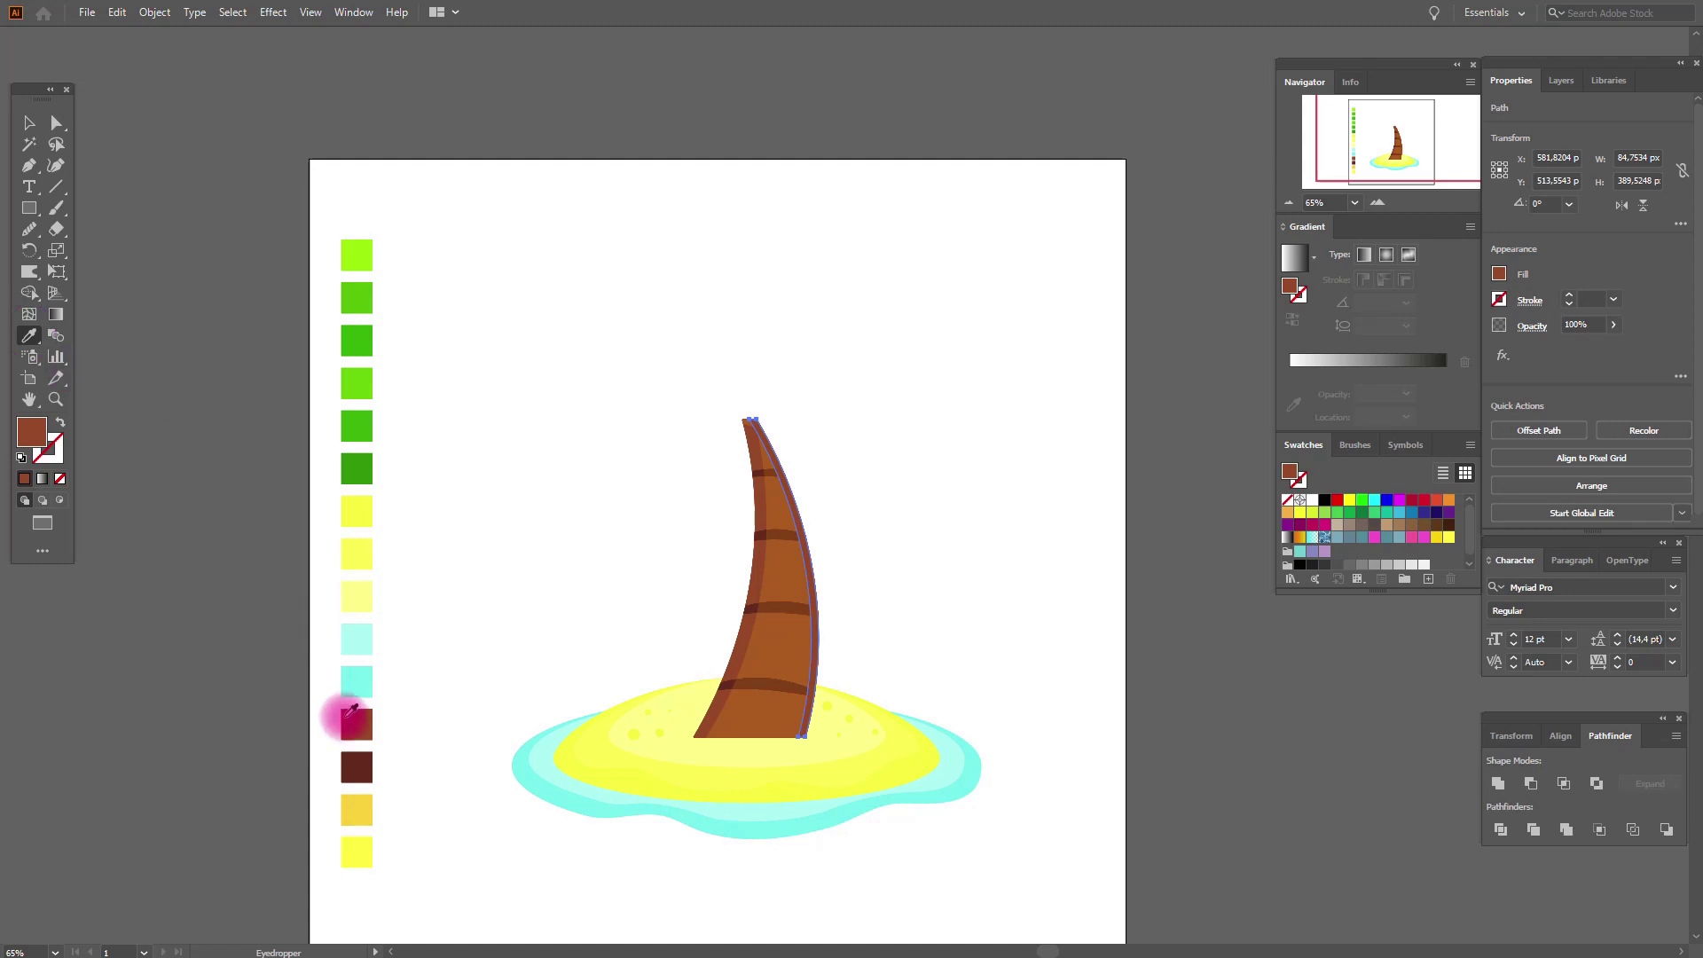
left_click(376, 847)
left_click(359, 850)
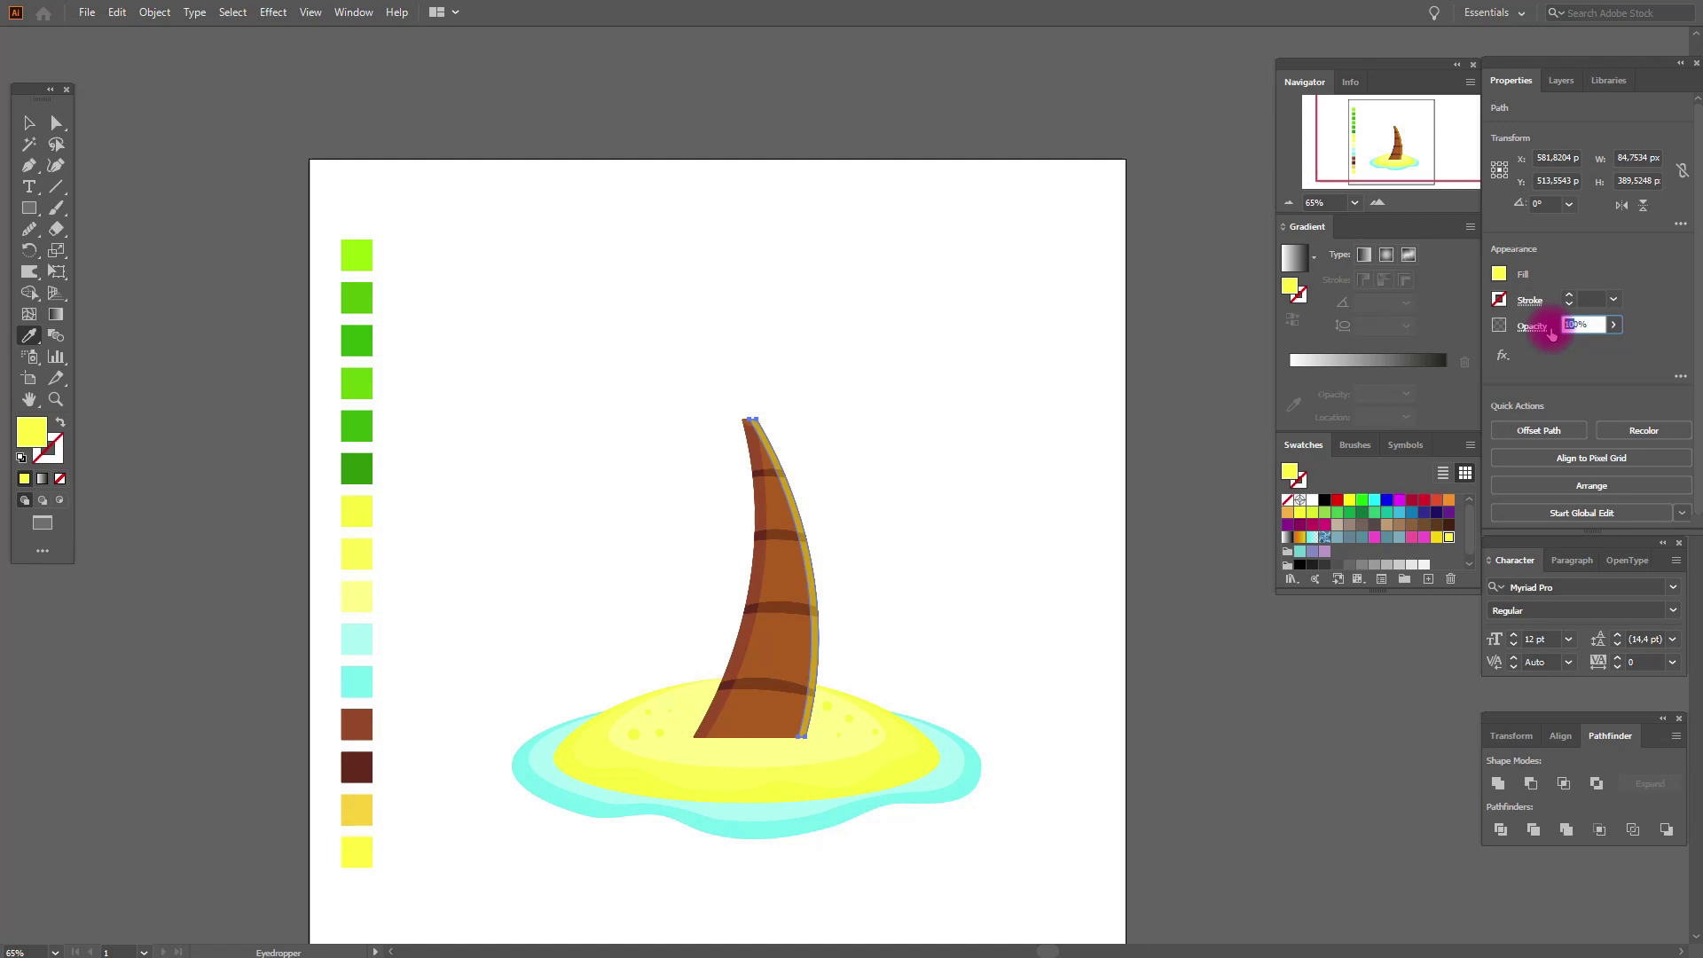
- Set the opacity of the yellow sliver on the trunk's right edge to 30% and deselect it
type("30")
left_click(1552, 334)
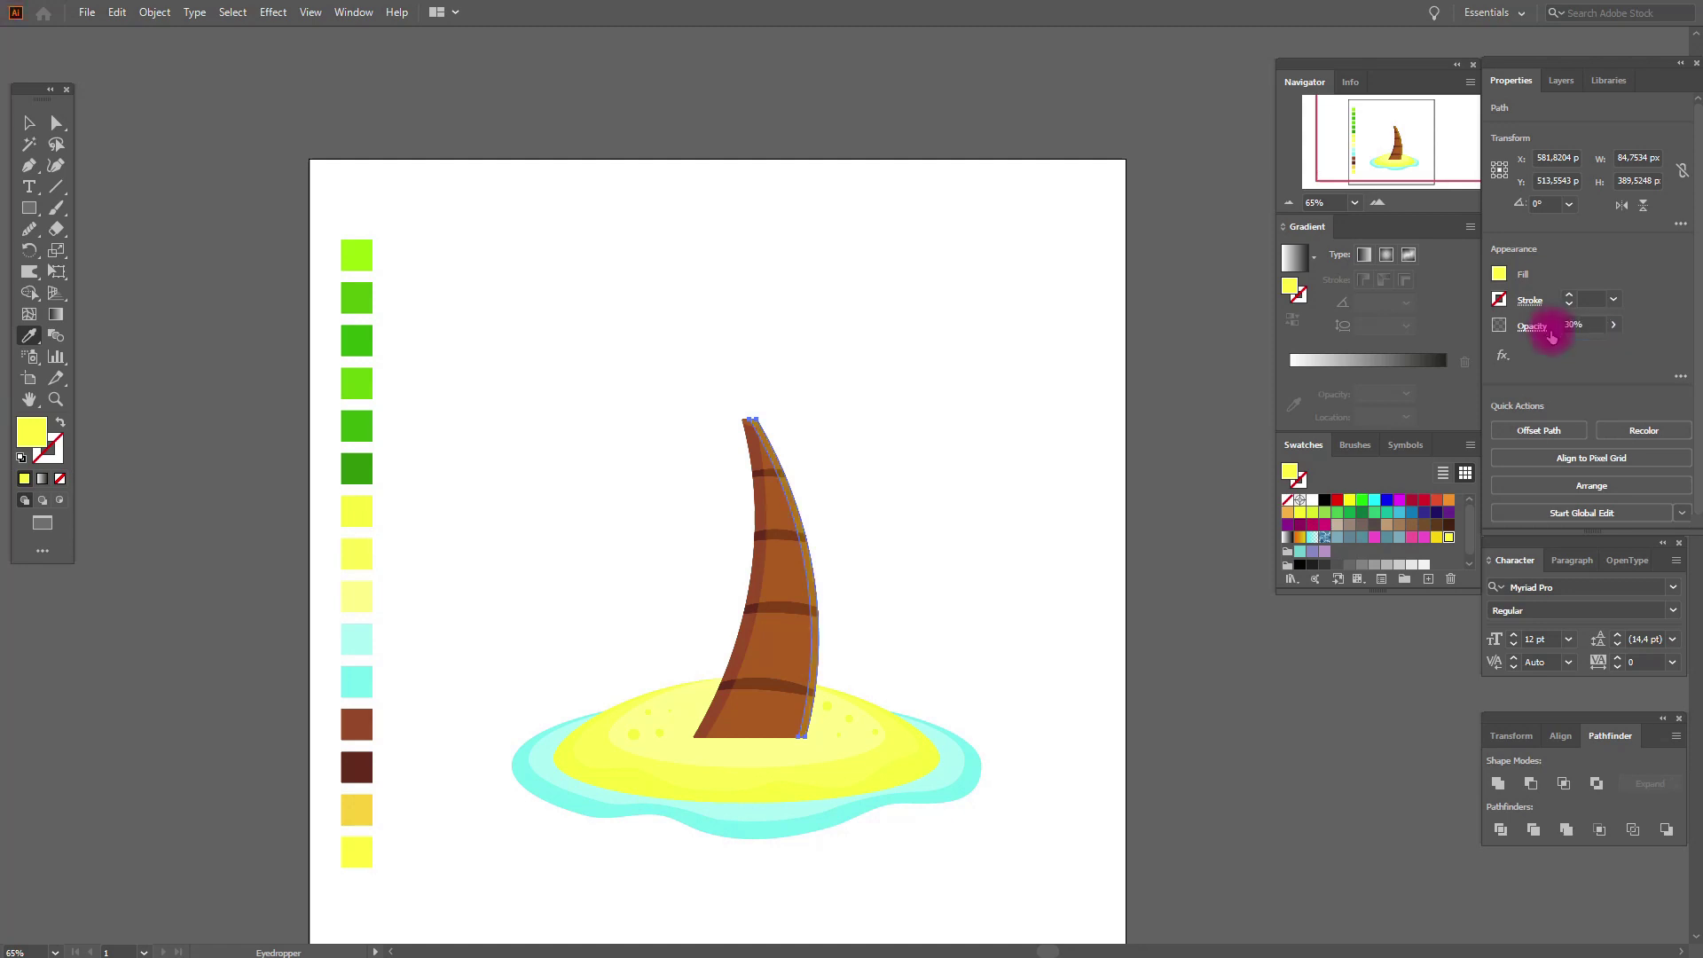
left_click(1539, 333)
scroll(1384, 357, "down", 8)
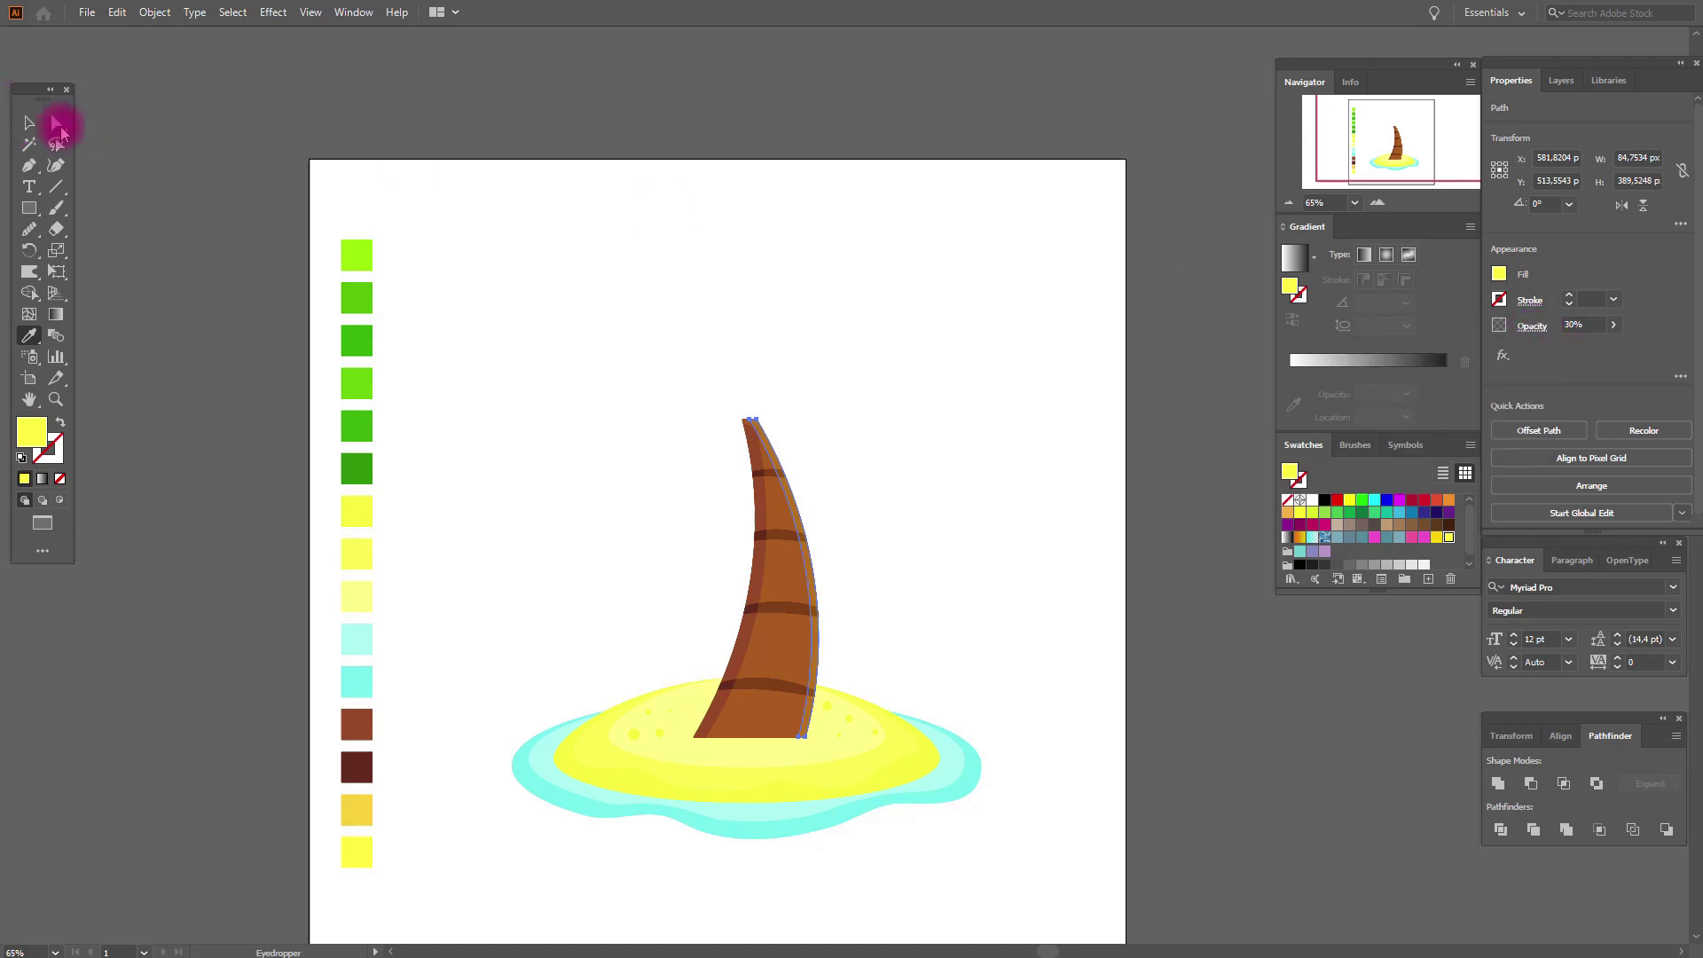
left_click(29, 122)
left_click(642, 365)
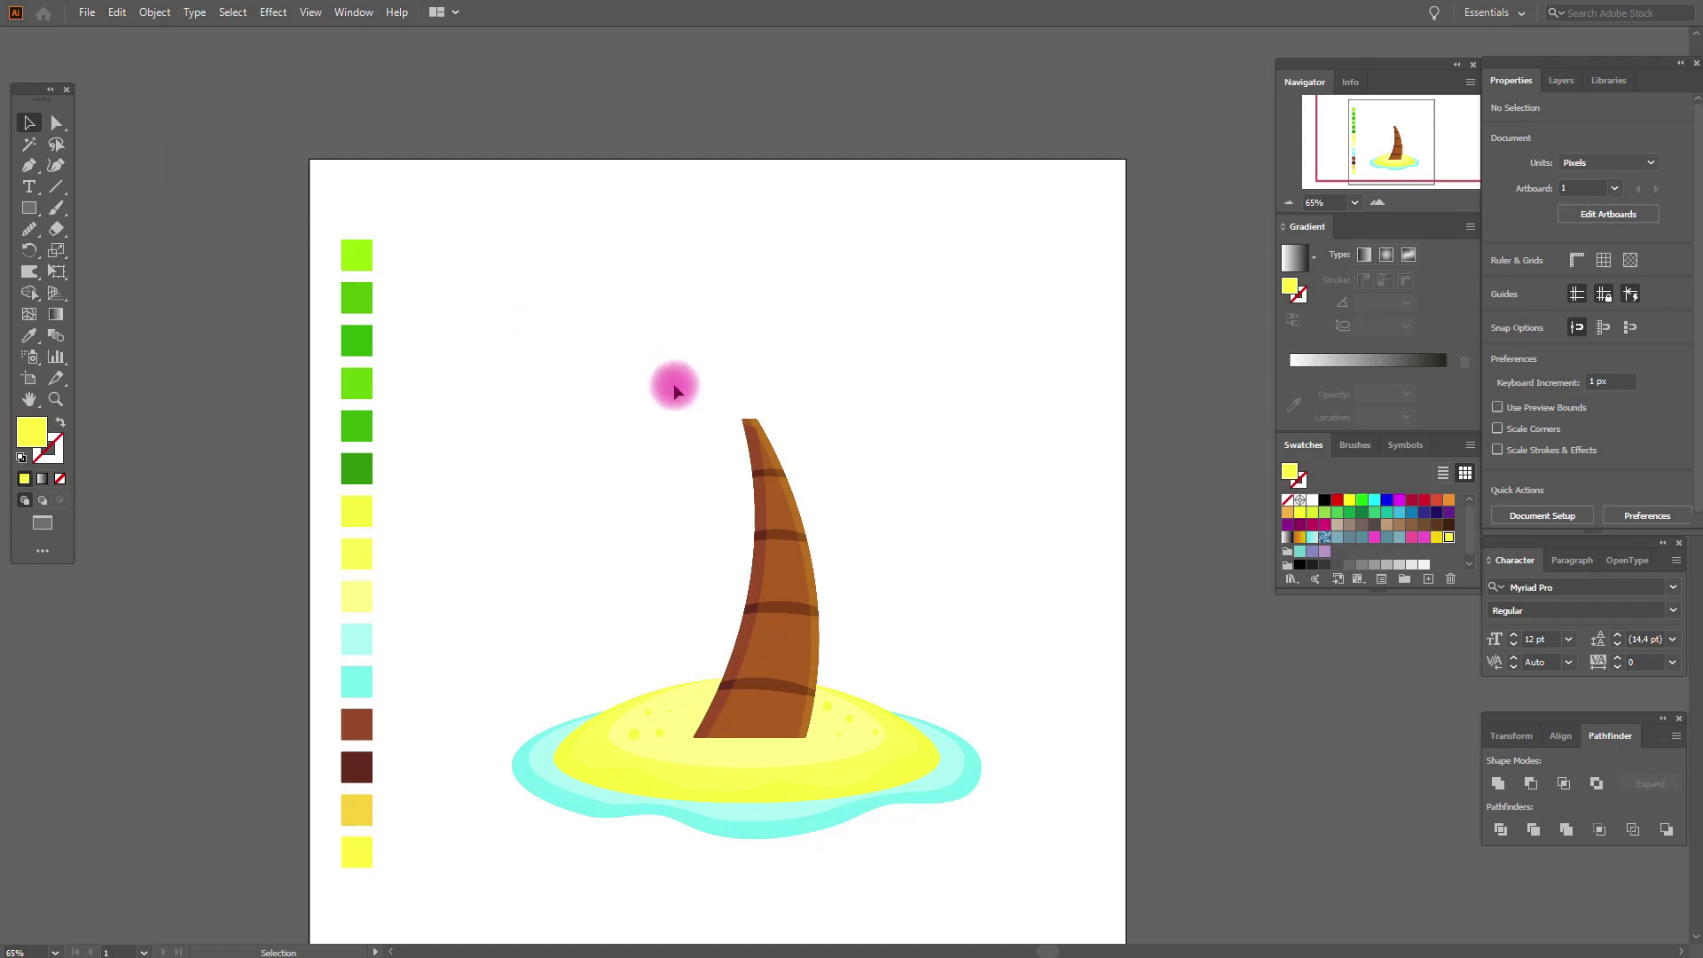
- Draw a palm leaf with the Pen tool in the palette's second green, curving down left from the trunk's top with a jagged inner edge
left_click(29, 336)
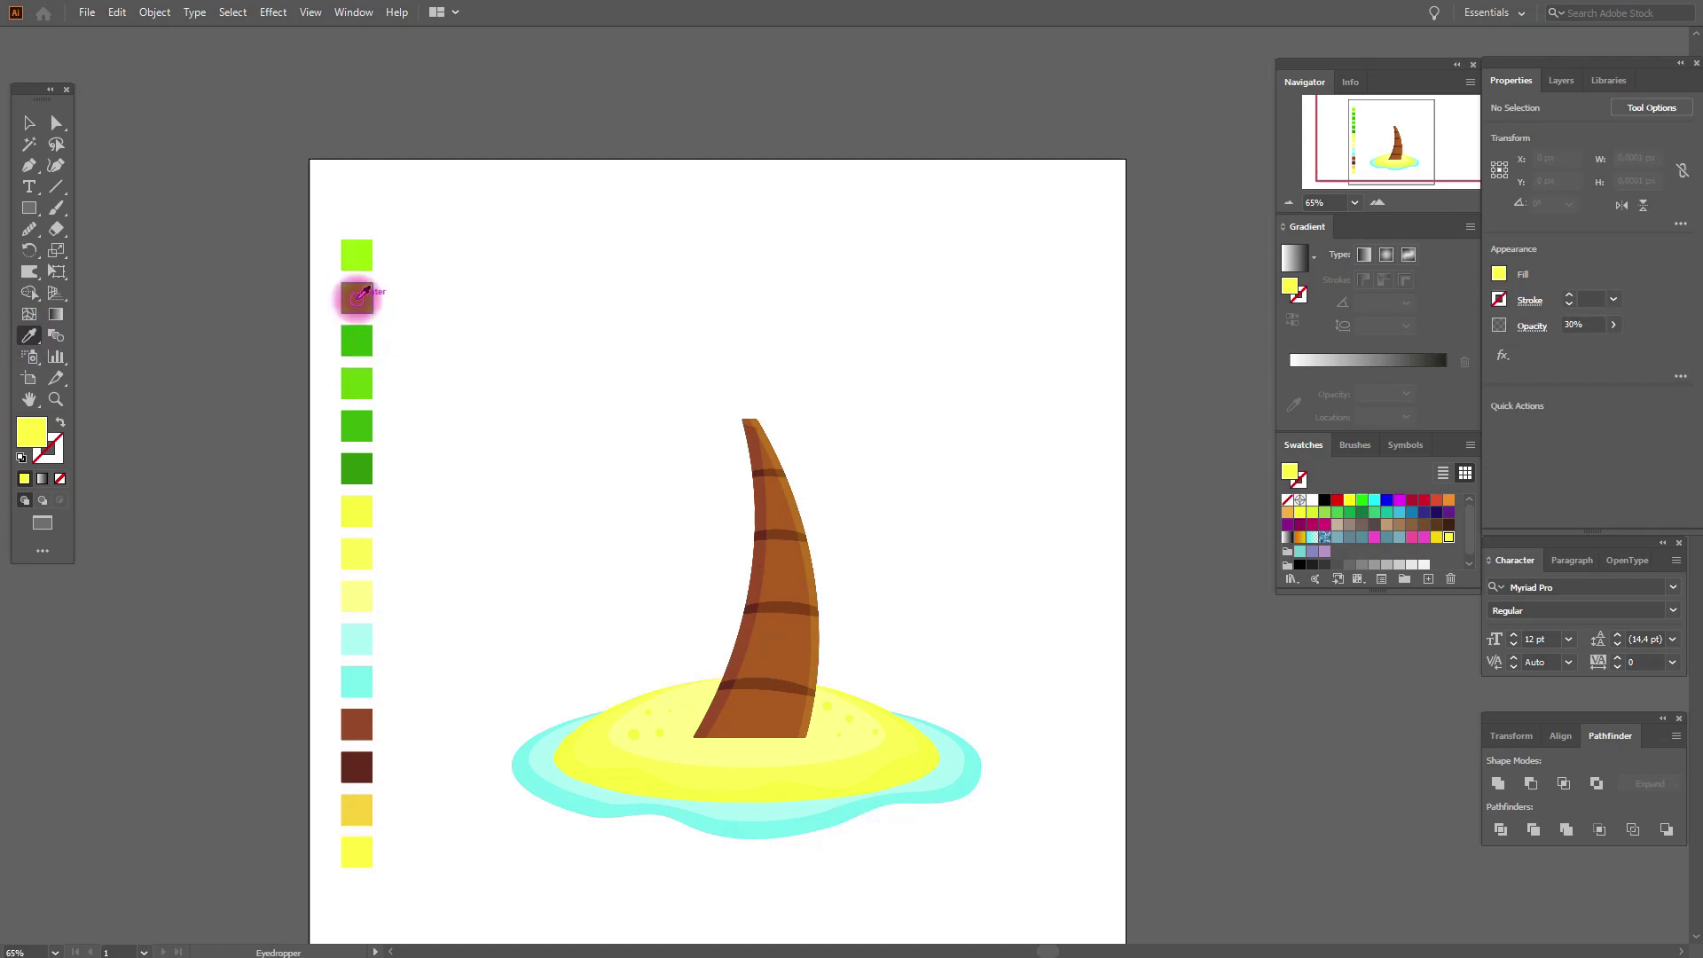
left_click(362, 294)
left_click(30, 165)
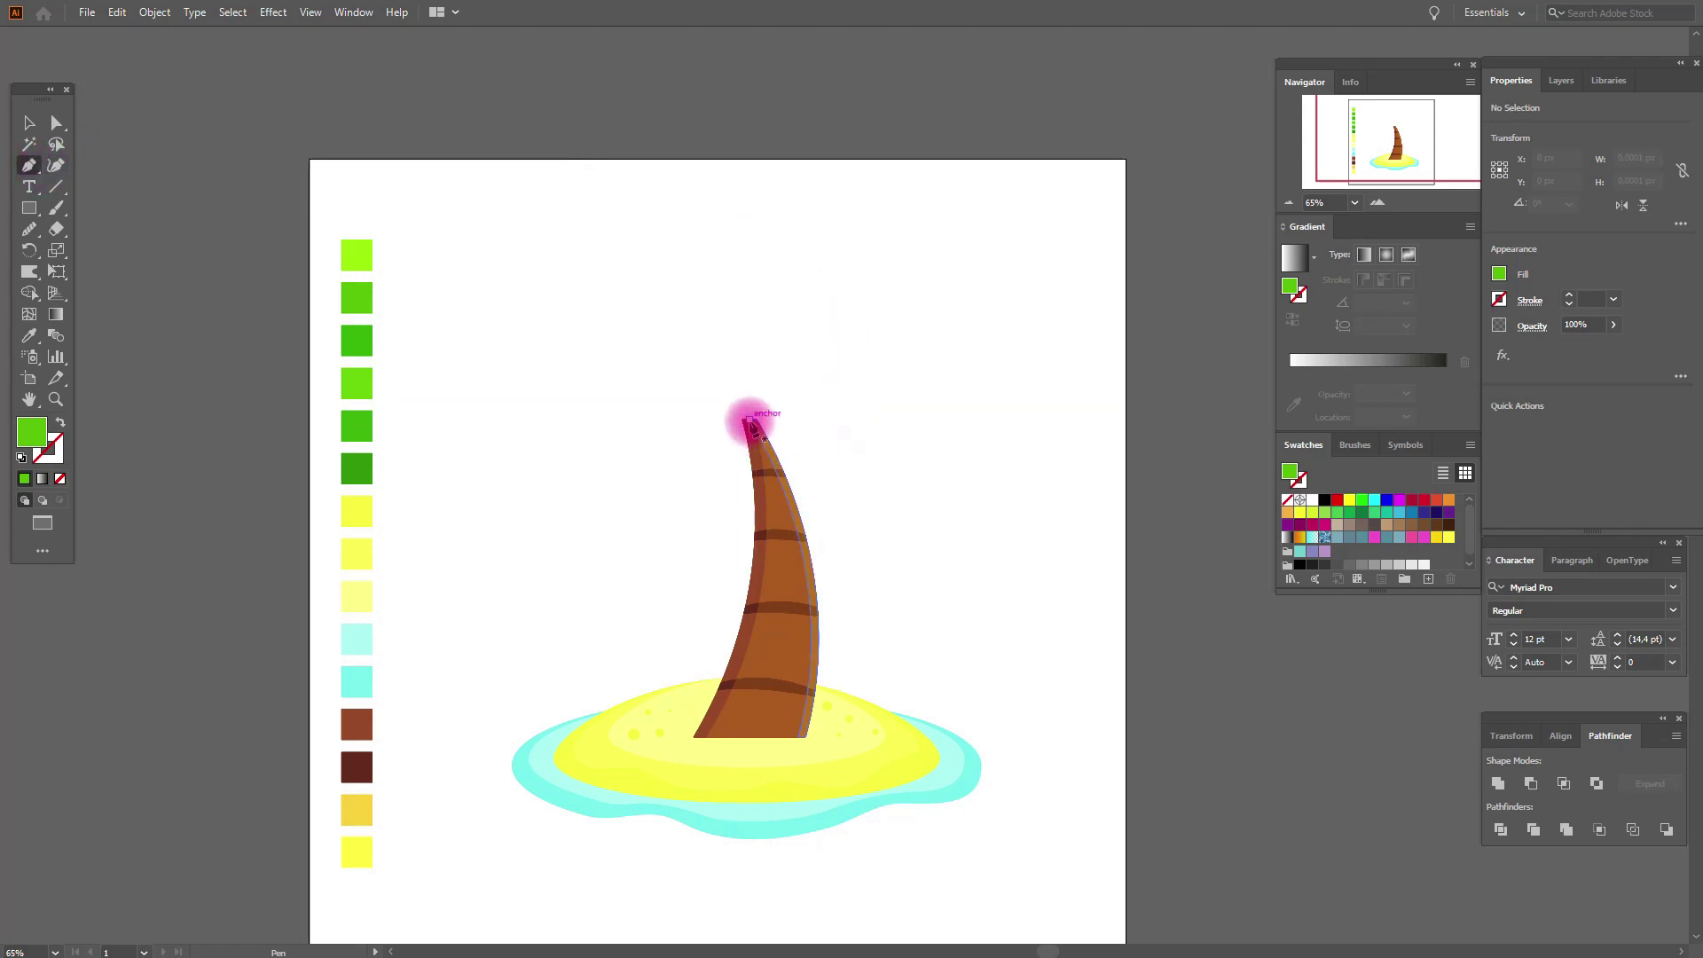
left_click_drag(749, 422, 707, 525)
left_click_drag(706, 527, 689, 562)
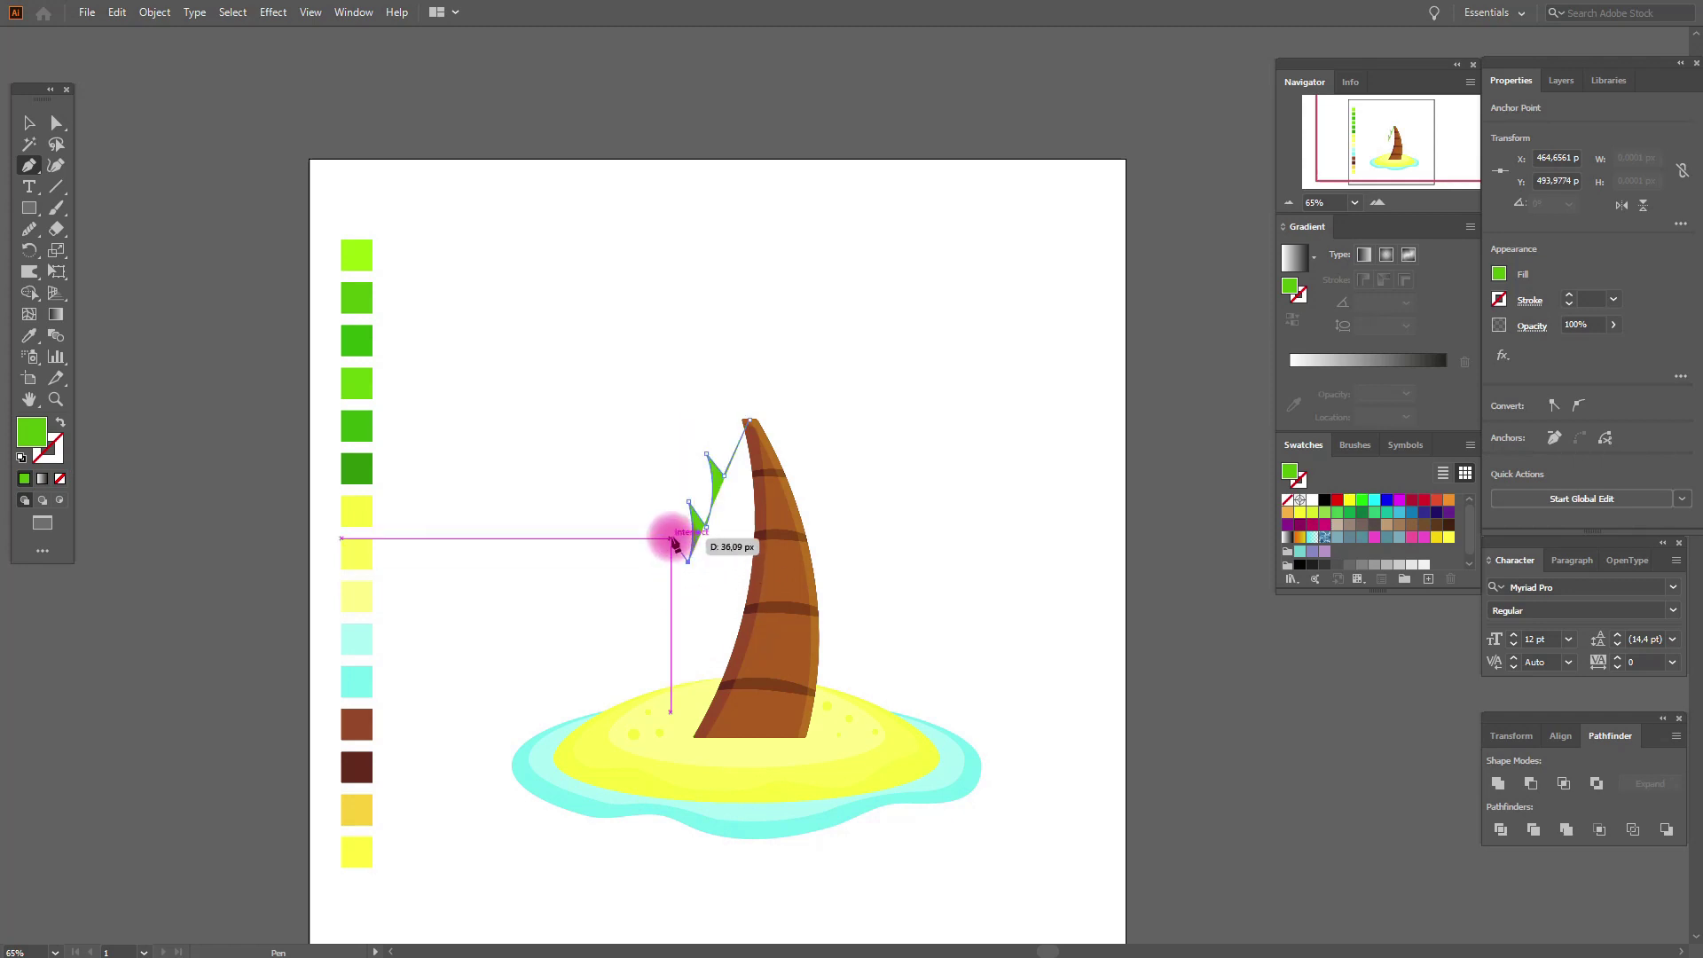
left_click(672, 538)
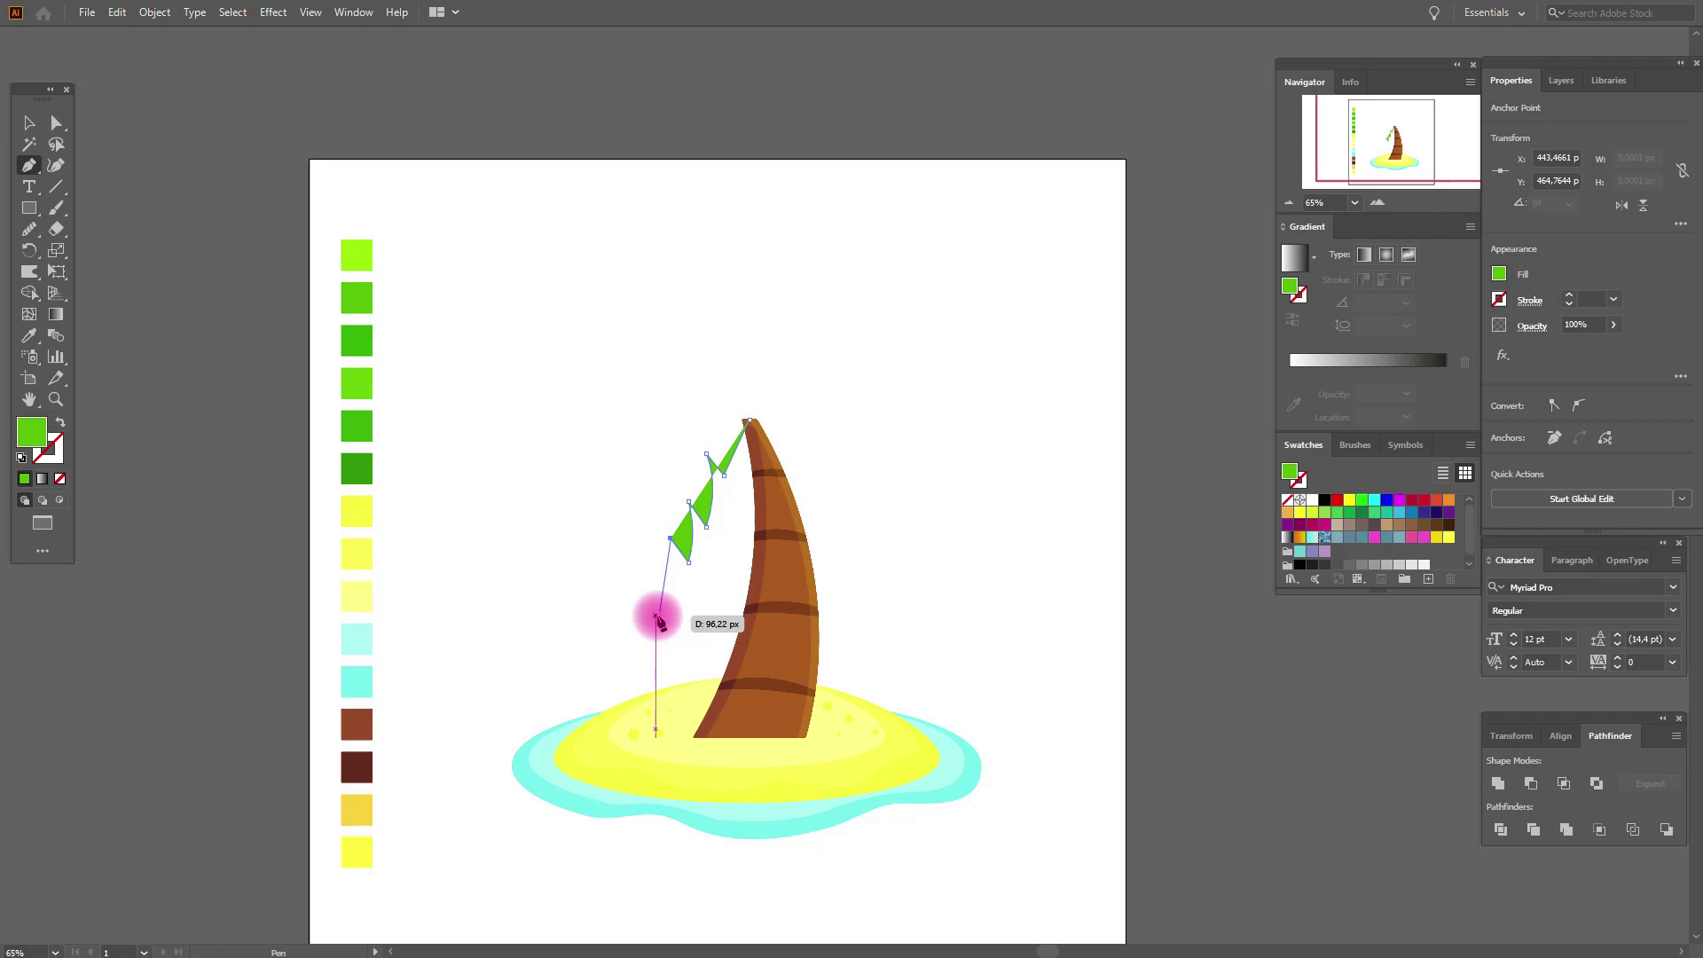
left_click_drag(656, 619, 620, 659)
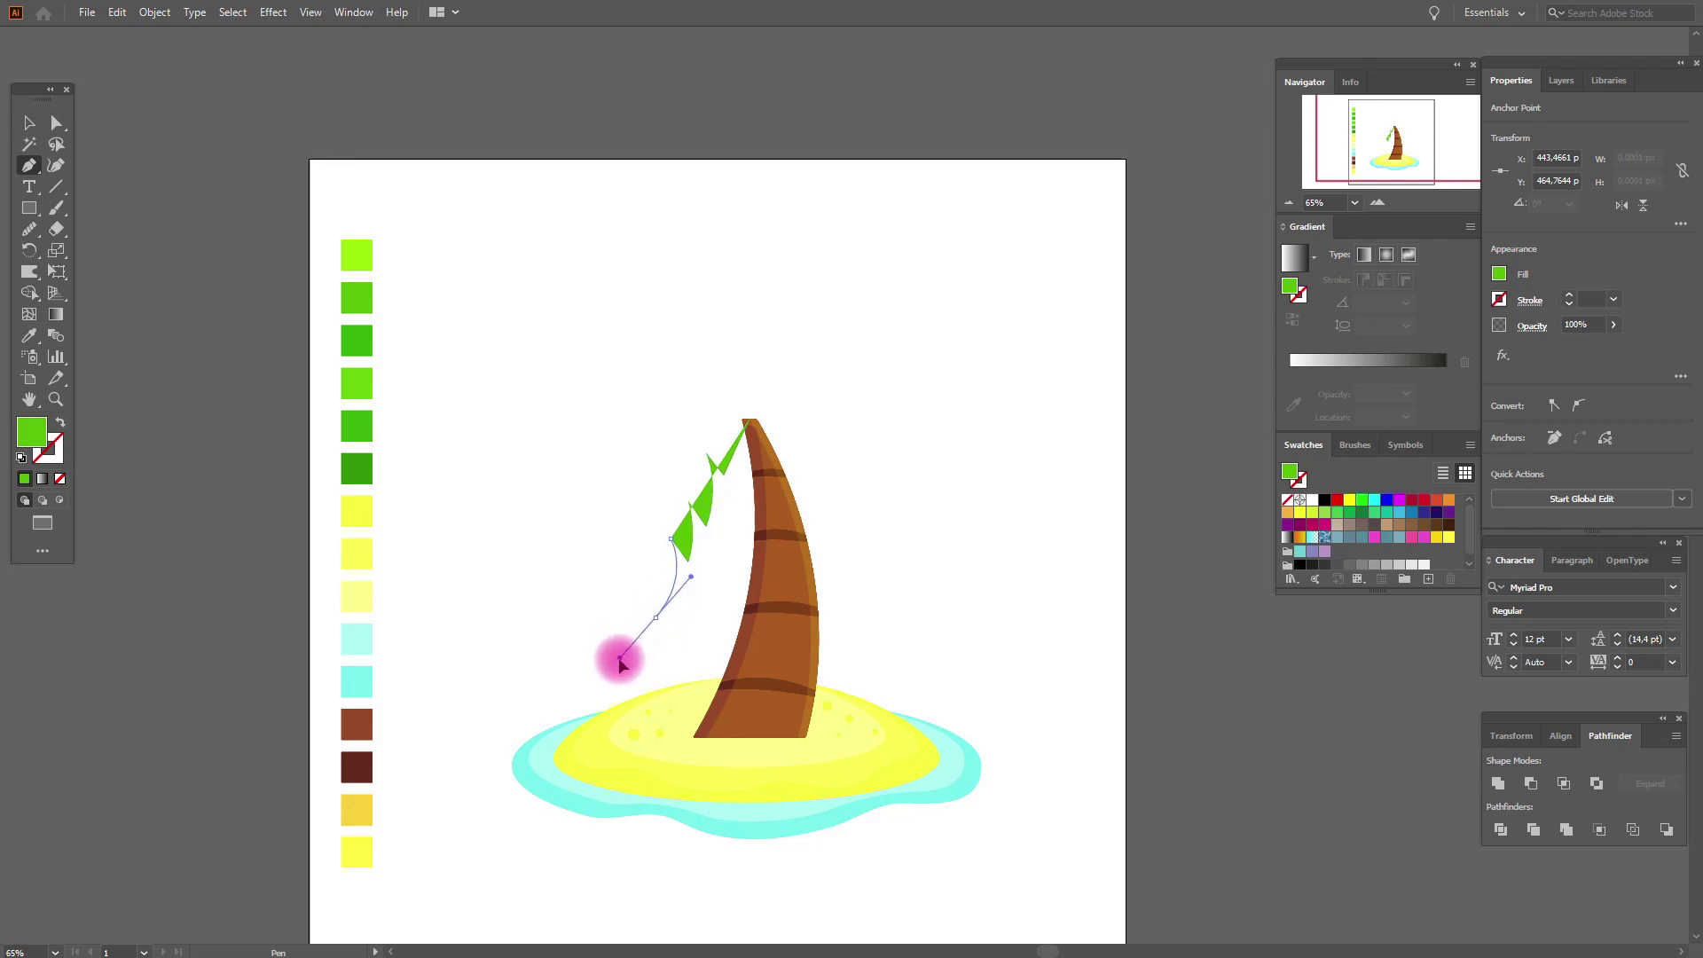
left_click(655, 618)
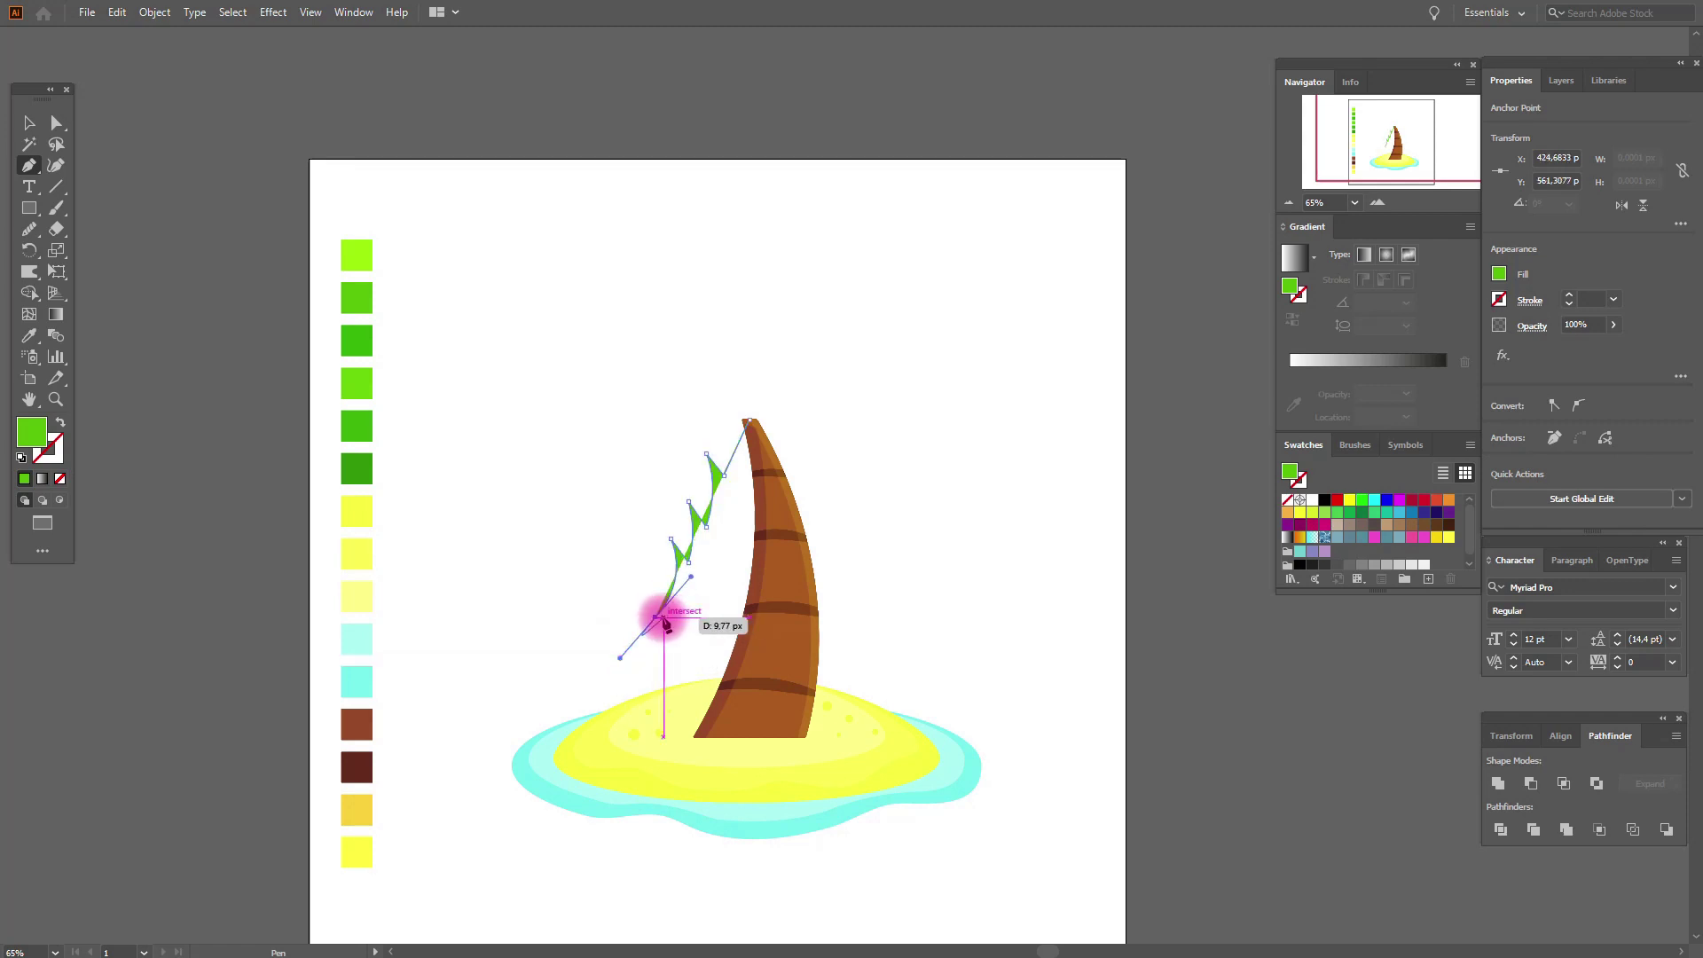
left_click_drag(749, 419, 941, 401)
left_click(30, 126)
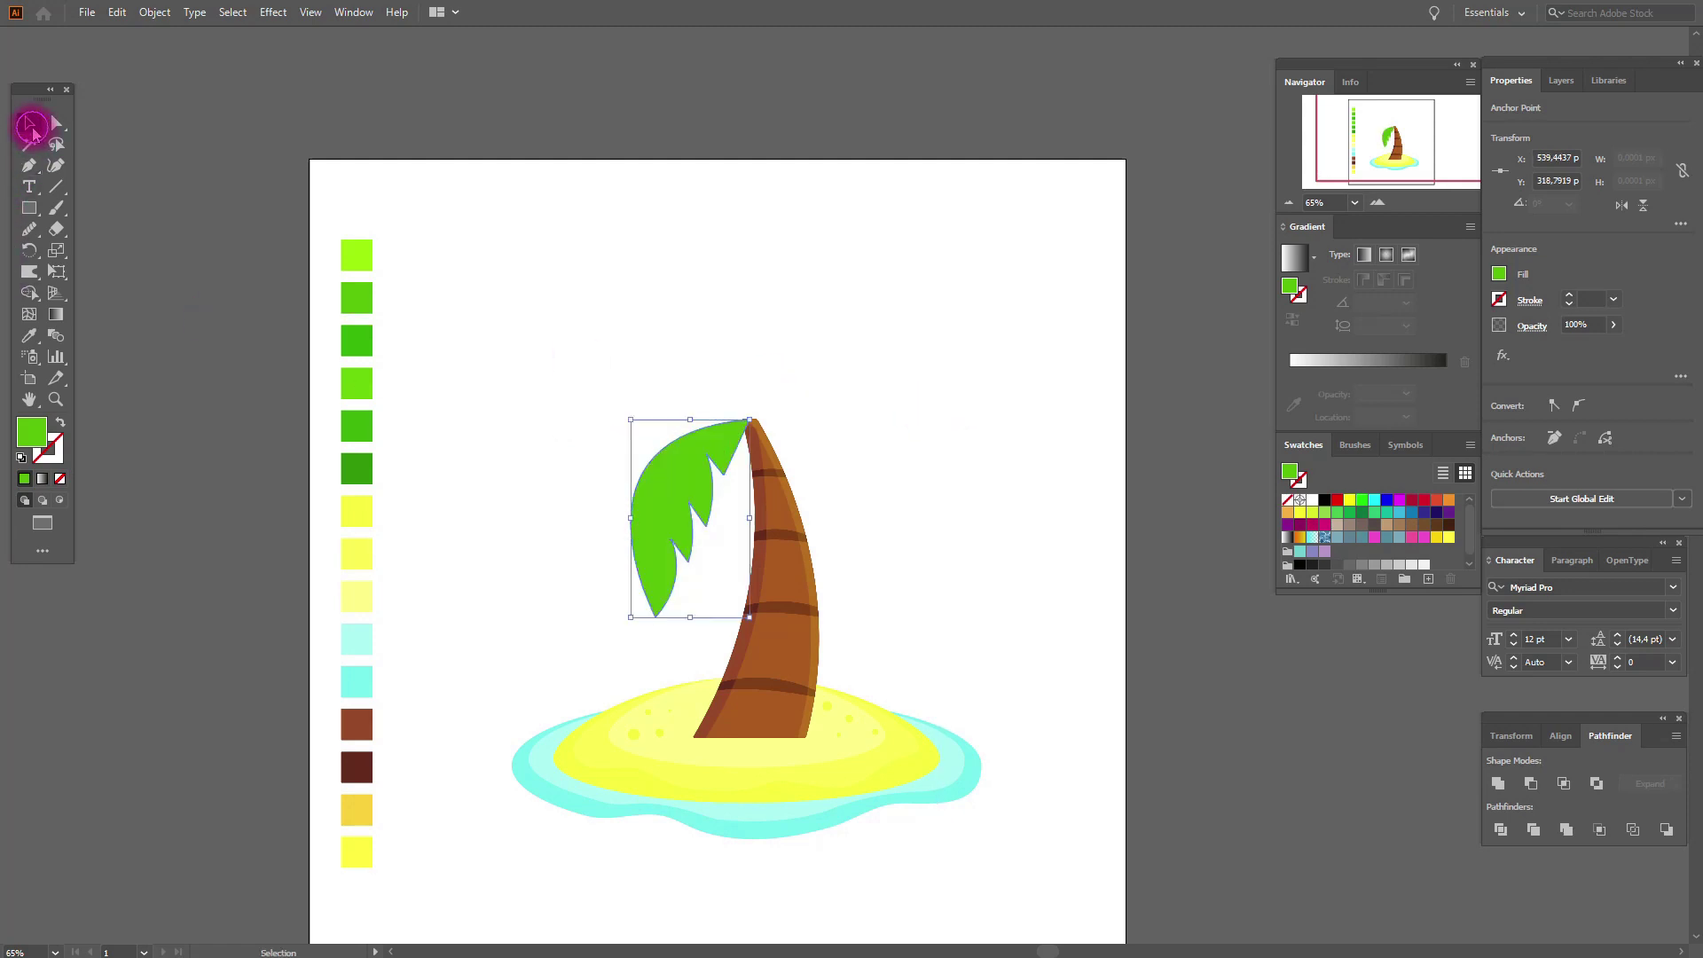
left_click(149, 168)
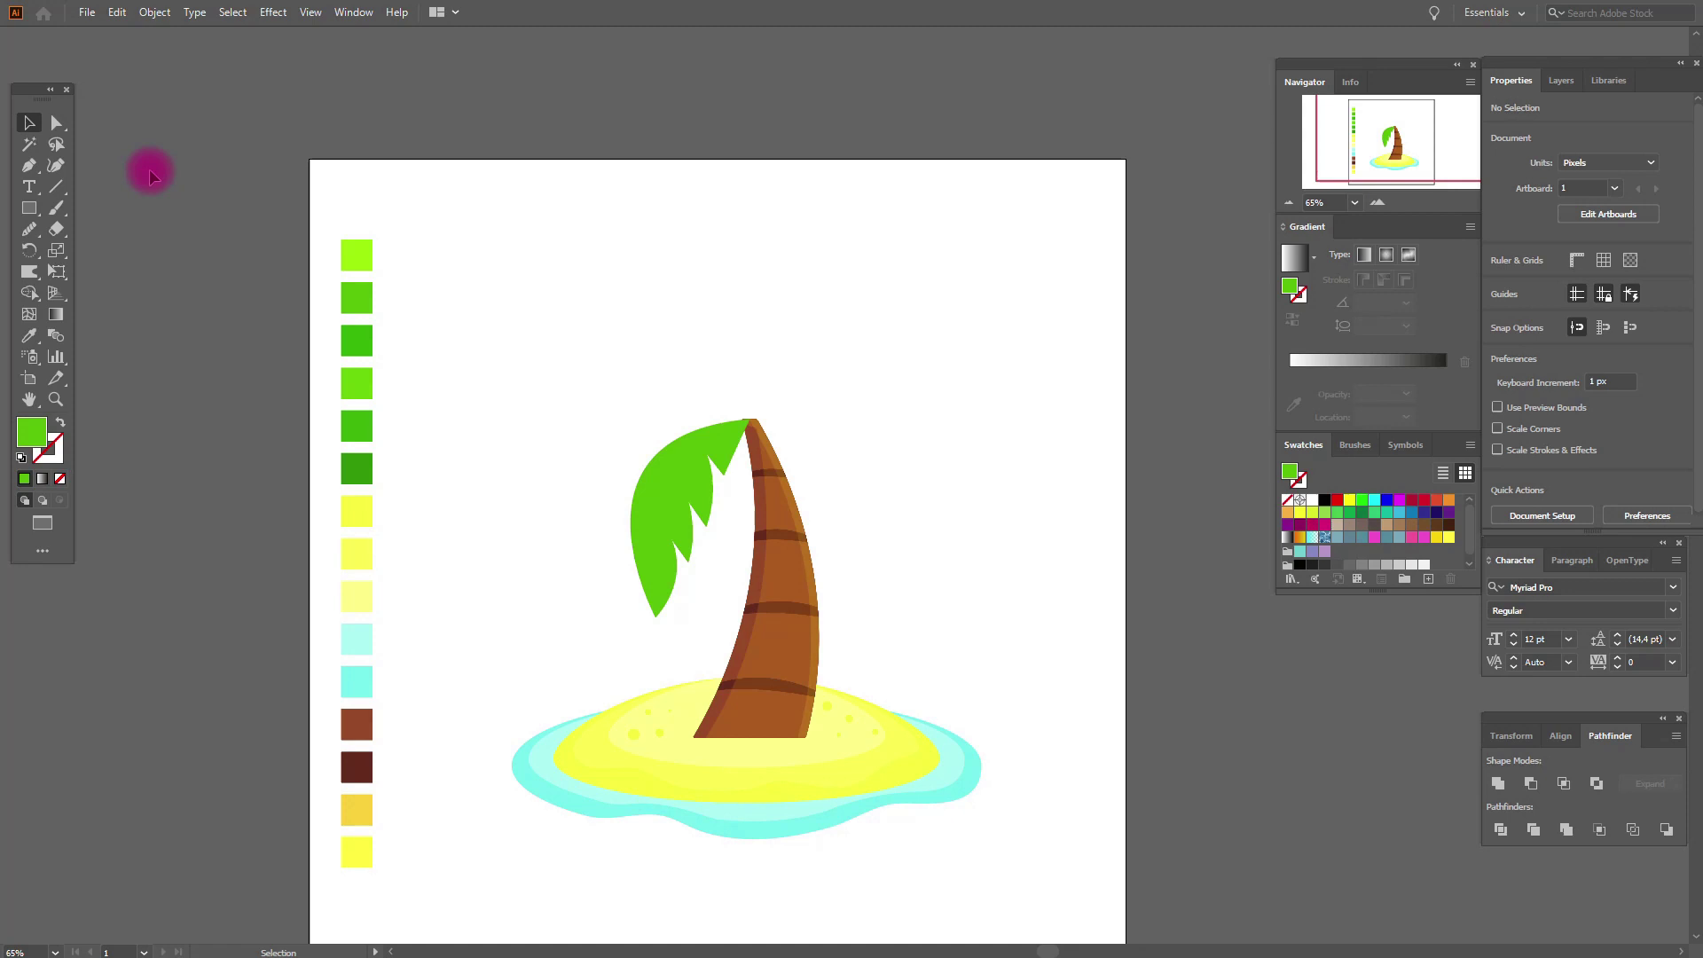
- Draw a closed green shape over the leaf's jagged inner half, following a curved midrib from the trunk's top to the leaf's tip
left_click(679, 482)
left_click(551, 349)
left_click(27, 167)
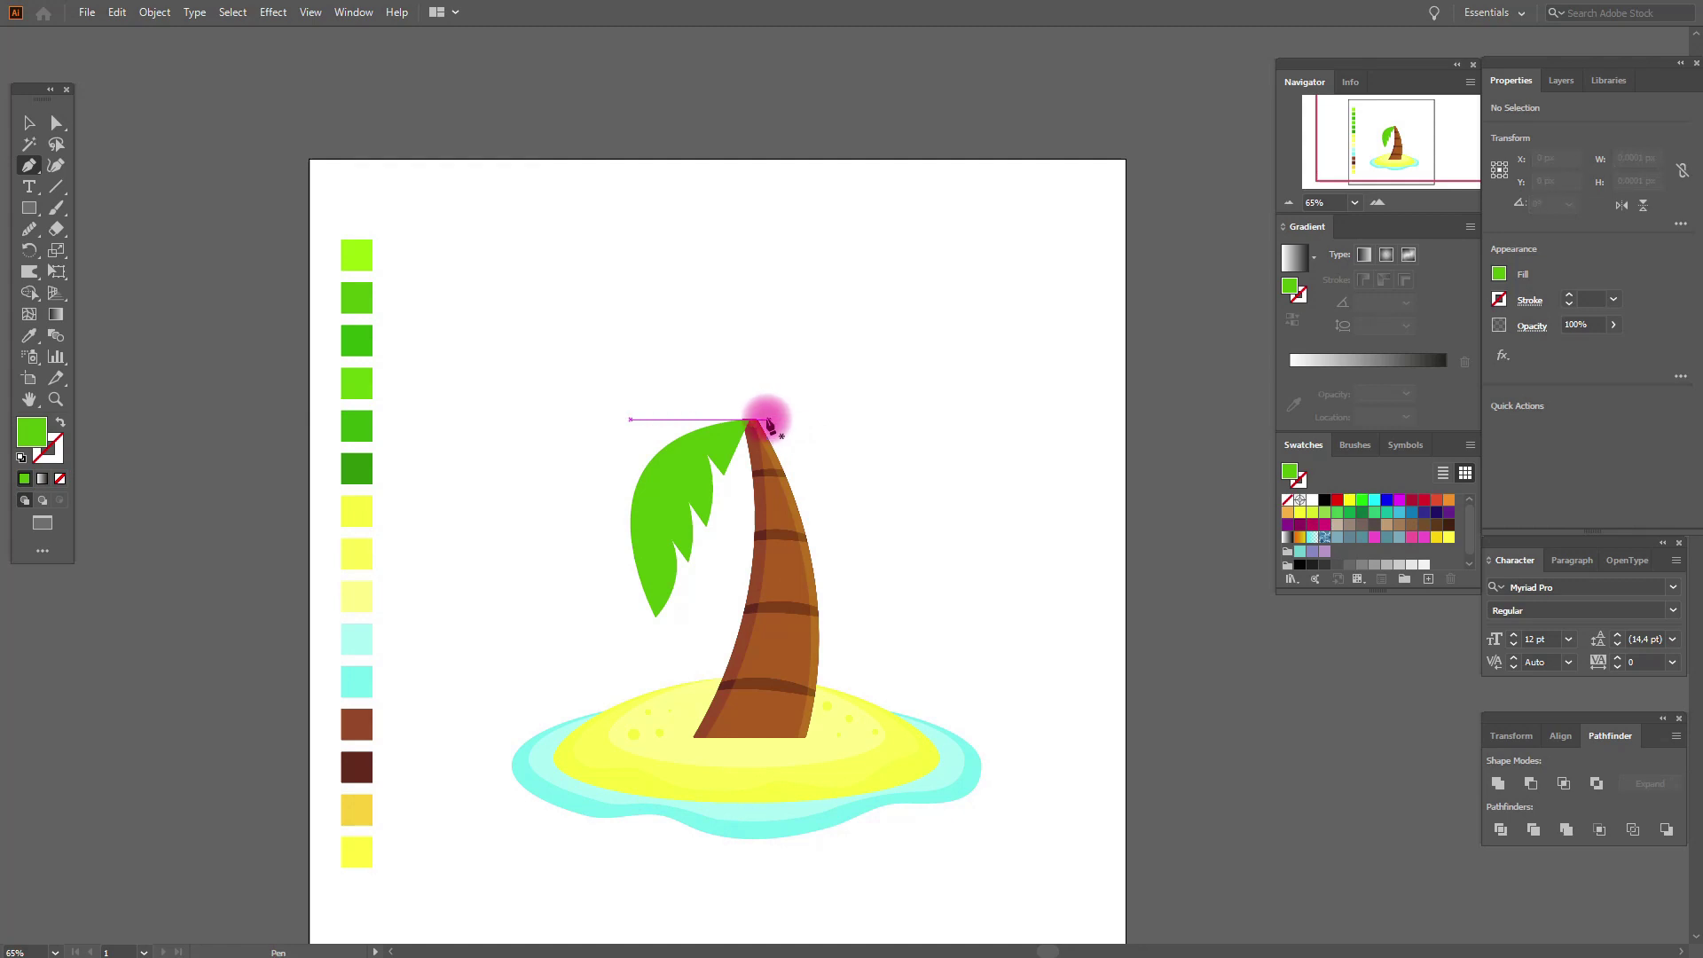
left_click(750, 419)
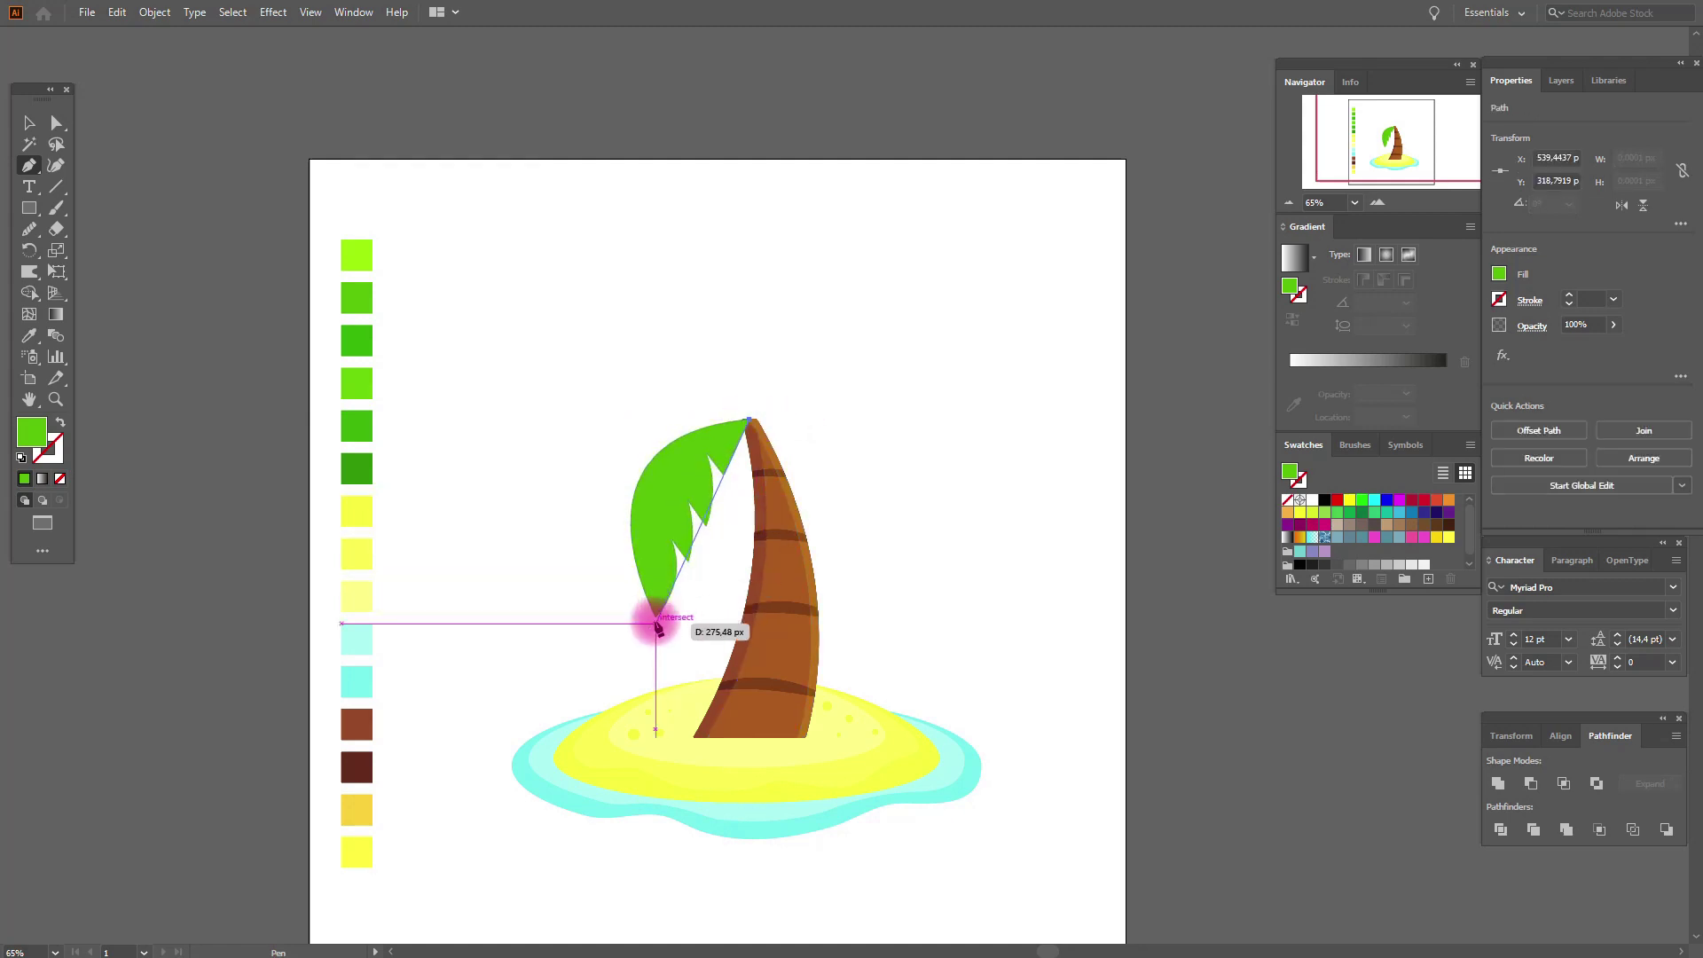
left_click_drag(656, 616, 704, 627)
left_click_drag(707, 611, 741, 516)
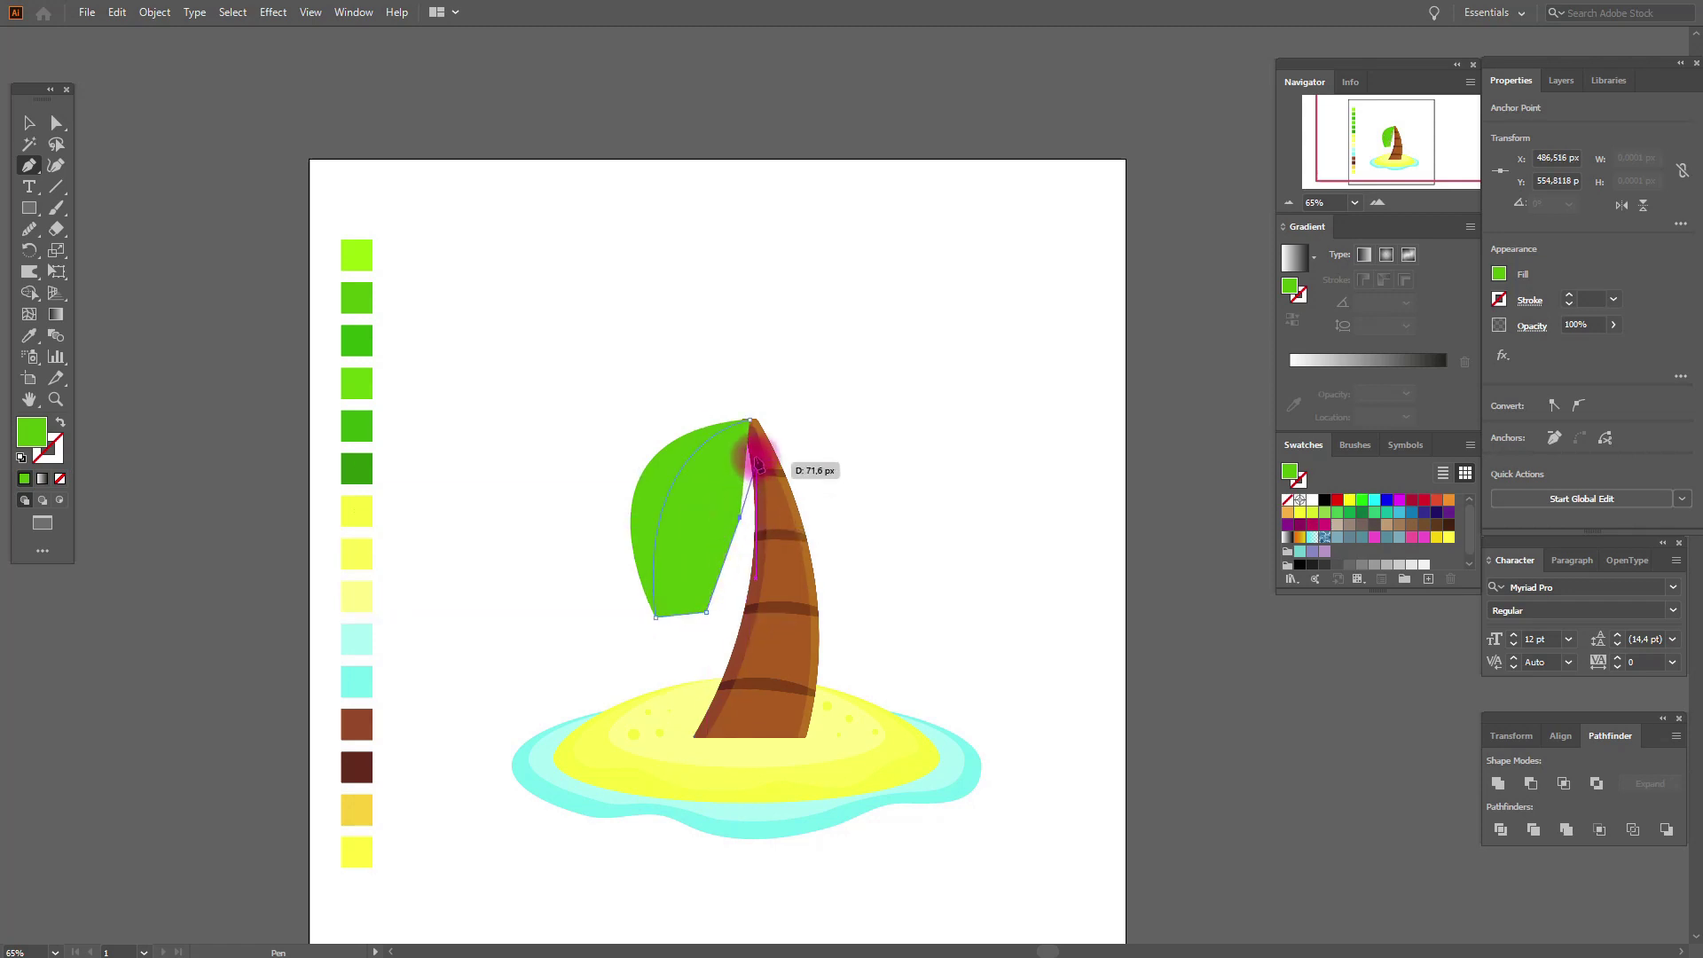
left_click(750, 424)
left_click(29, 123)
left_click(144, 155)
- Duplicate the leaf in place, intersect the duplicate with the inner shape and fill the result with the palette's first light green
left_click(645, 457)
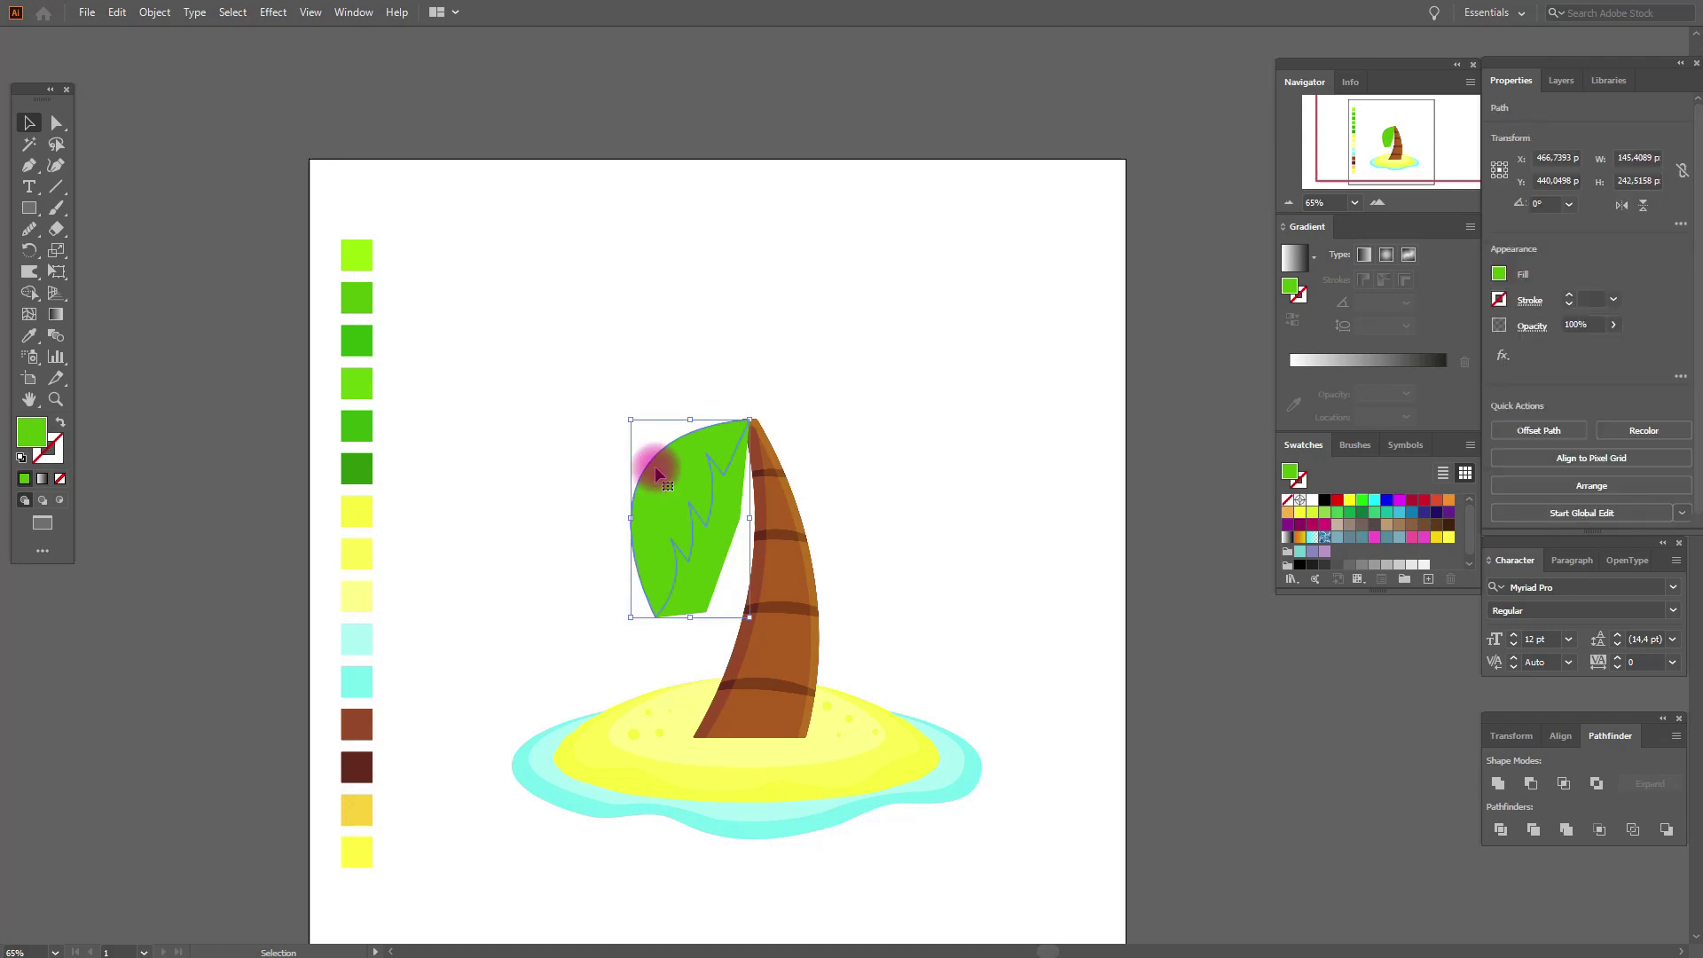
left_click(657, 475)
left_click(723, 494, "shift")
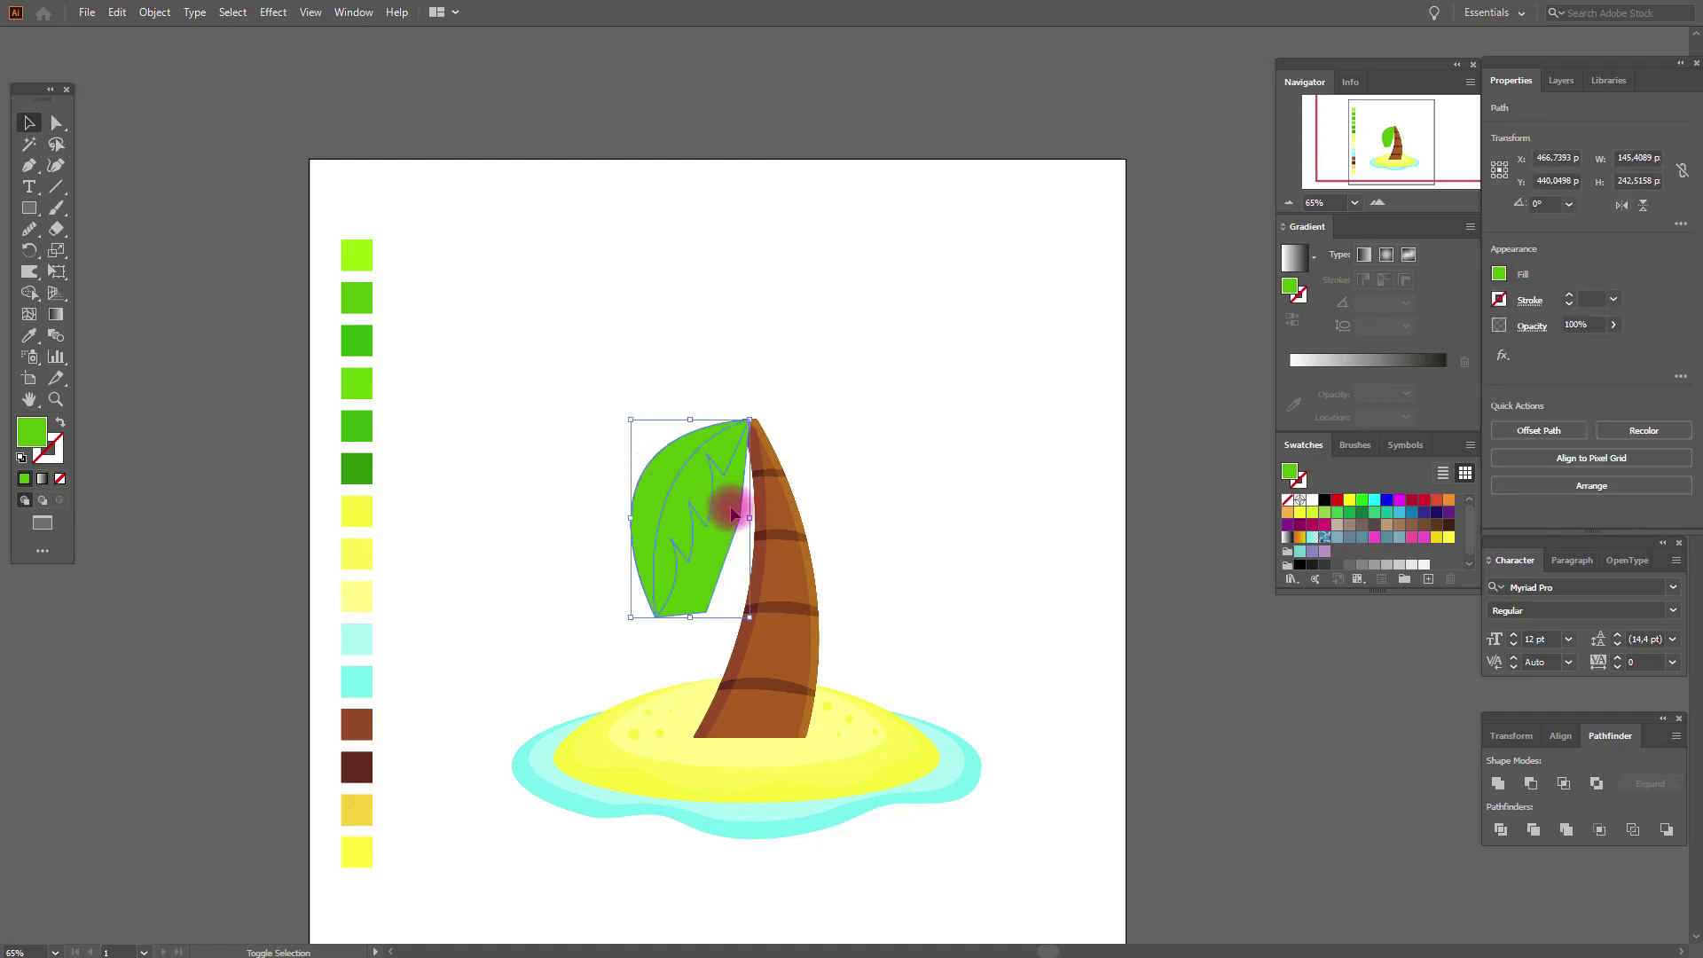
left_click(1564, 784)
left_click(29, 335)
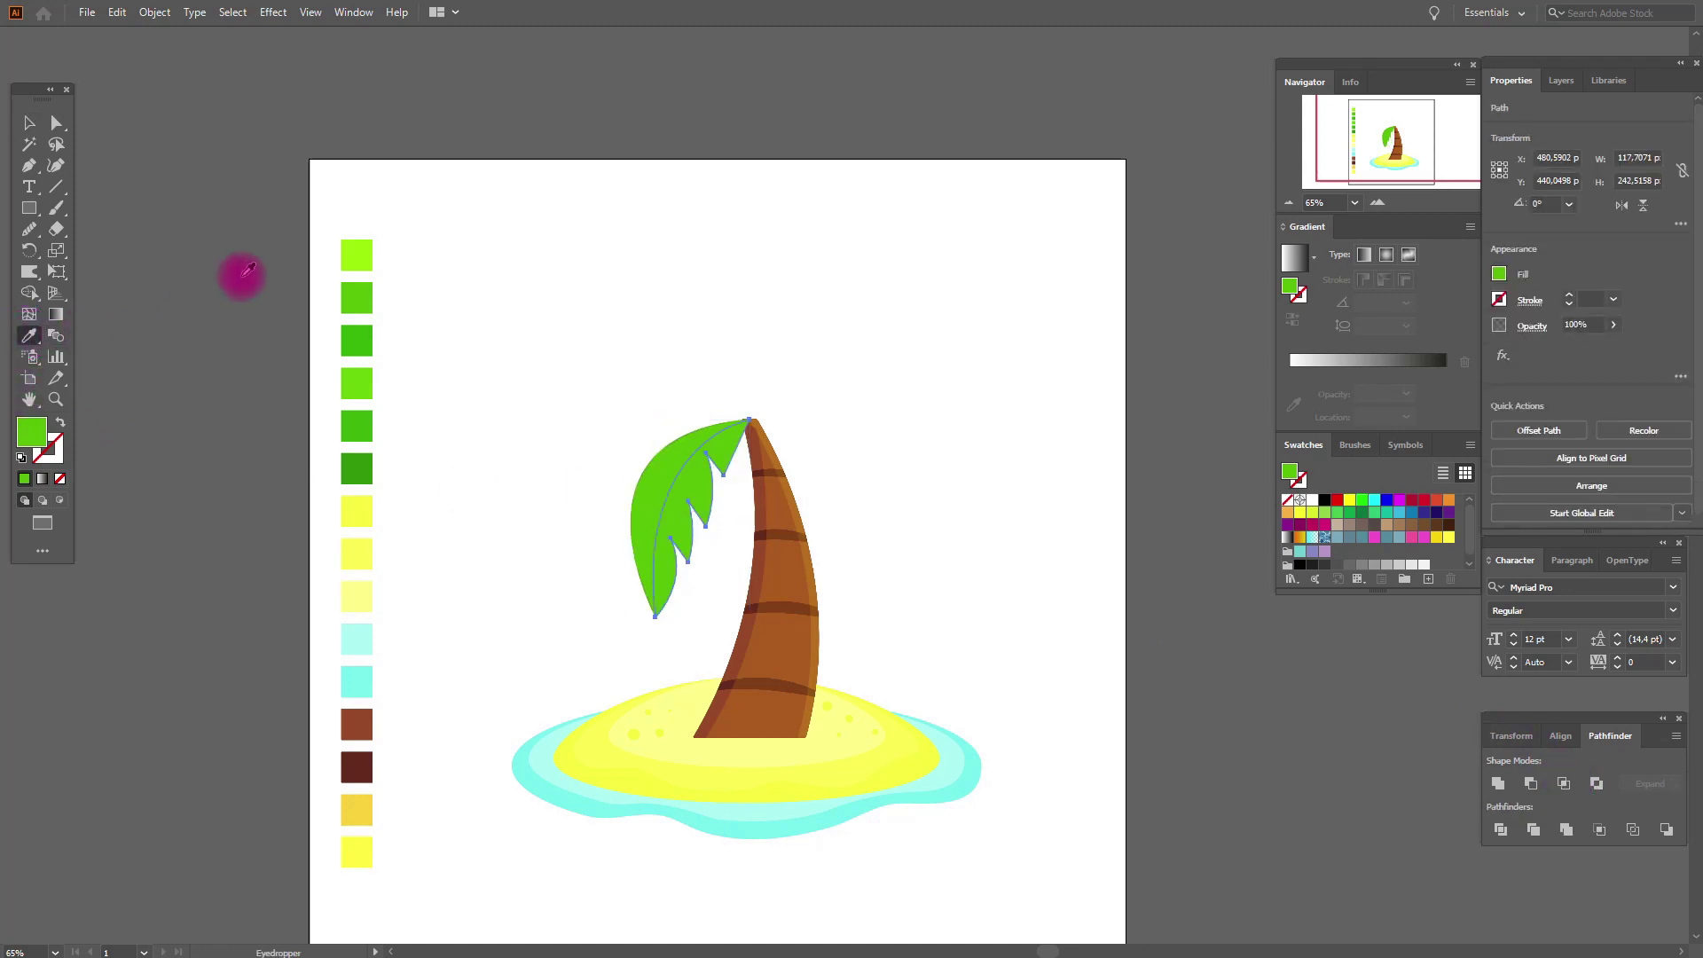
left_click(370, 257)
left_click(29, 122)
left_click(145, 206)
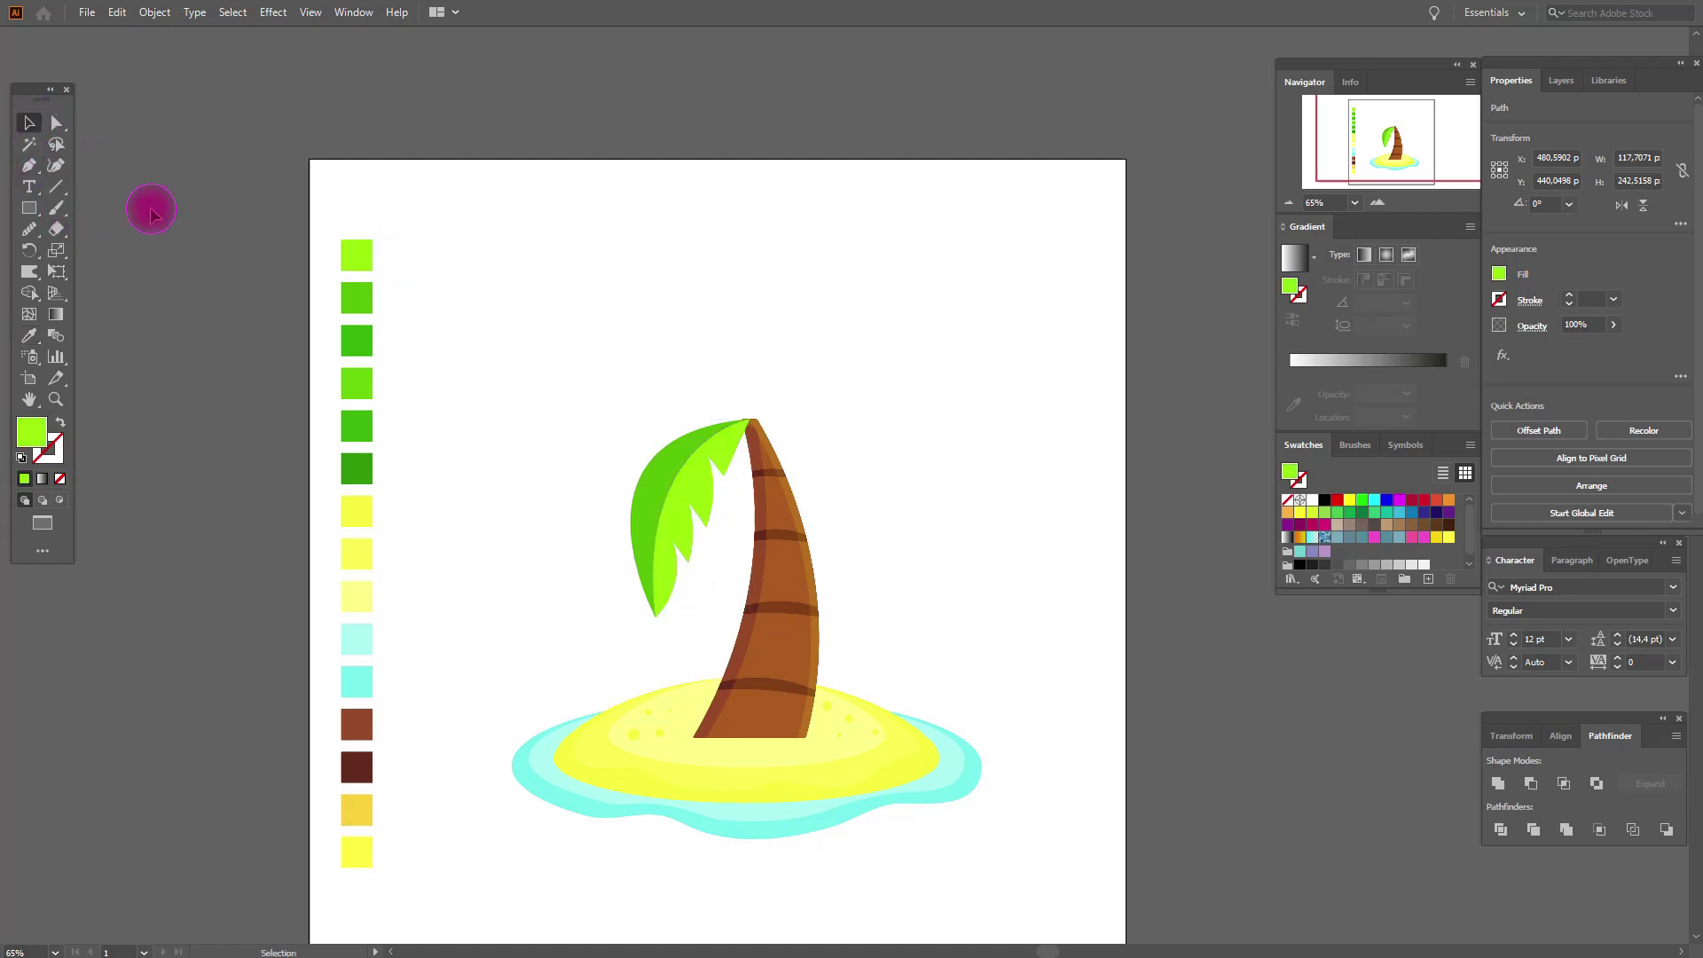
- Pick up the palette's third green as the fill colour for shading the leaf
left_click(56, 399)
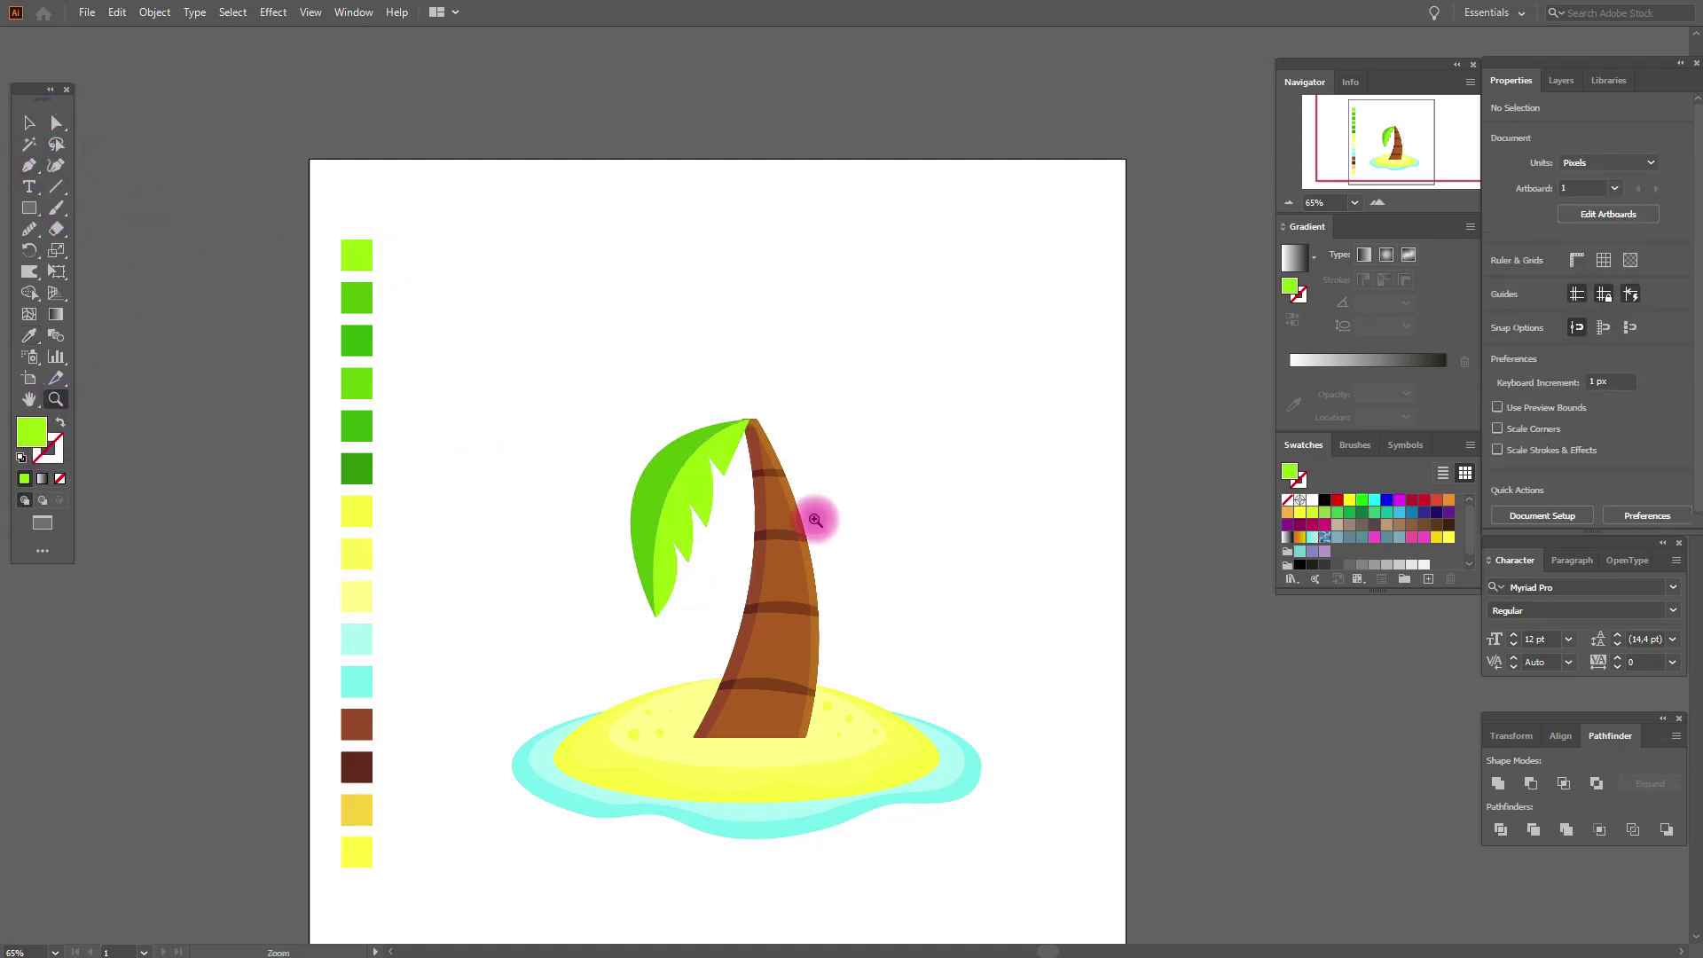
left_click(813, 517)
left_click(803, 444)
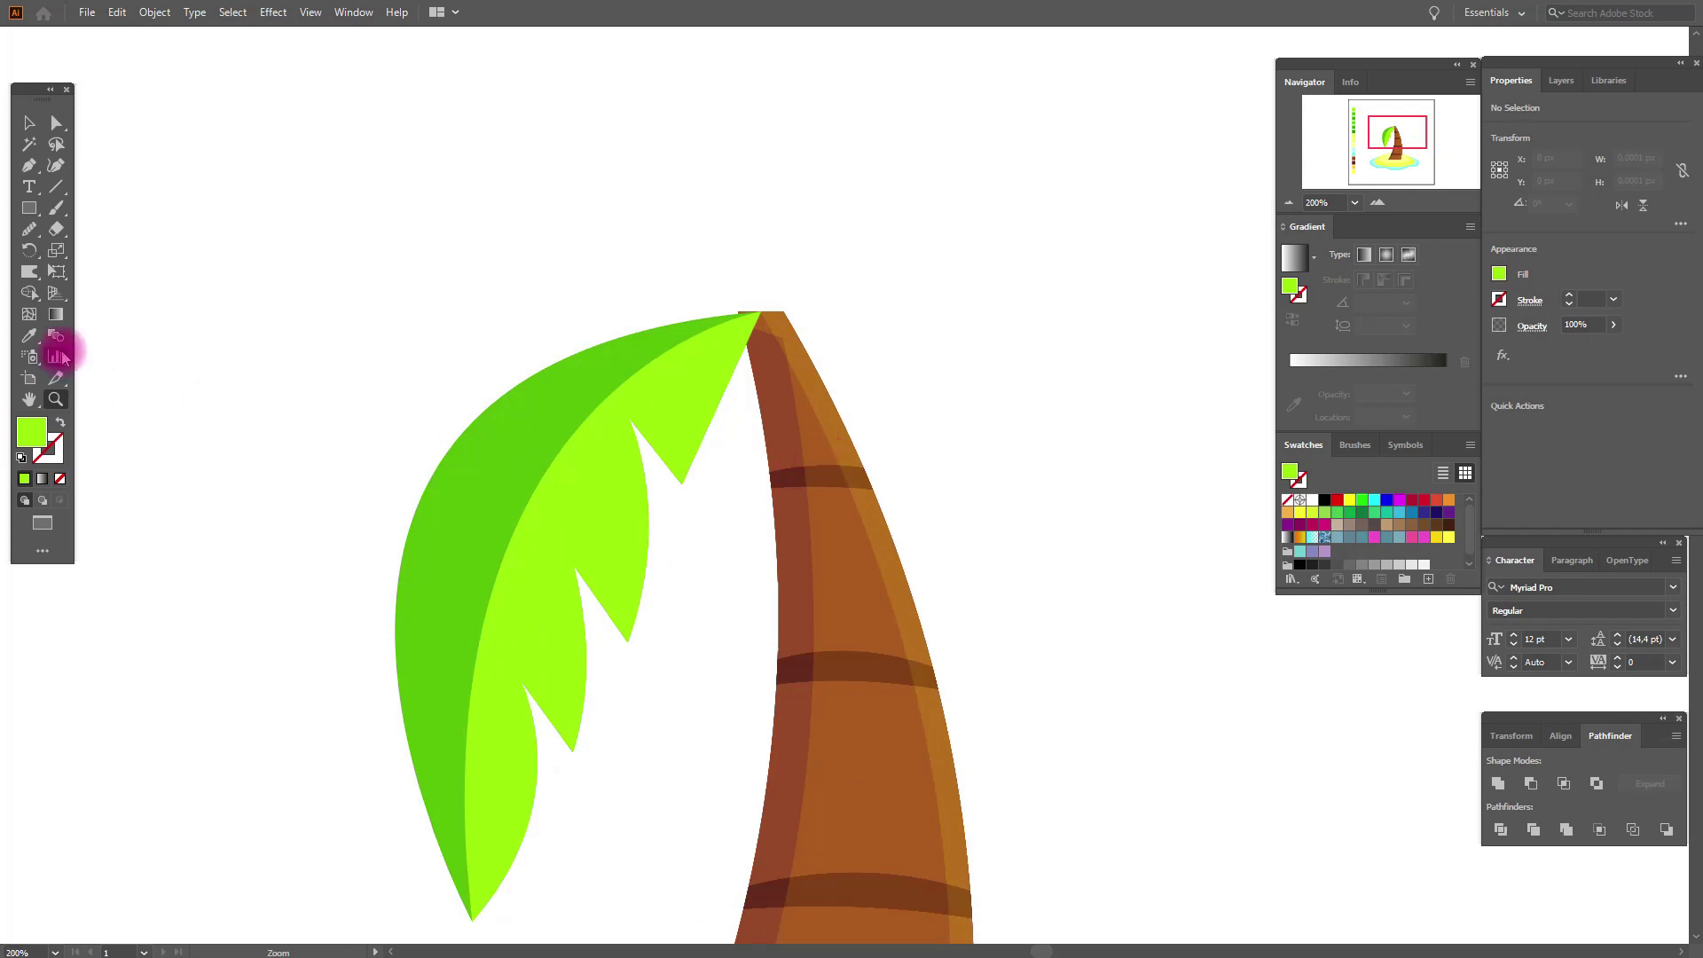
left_click(37, 172)
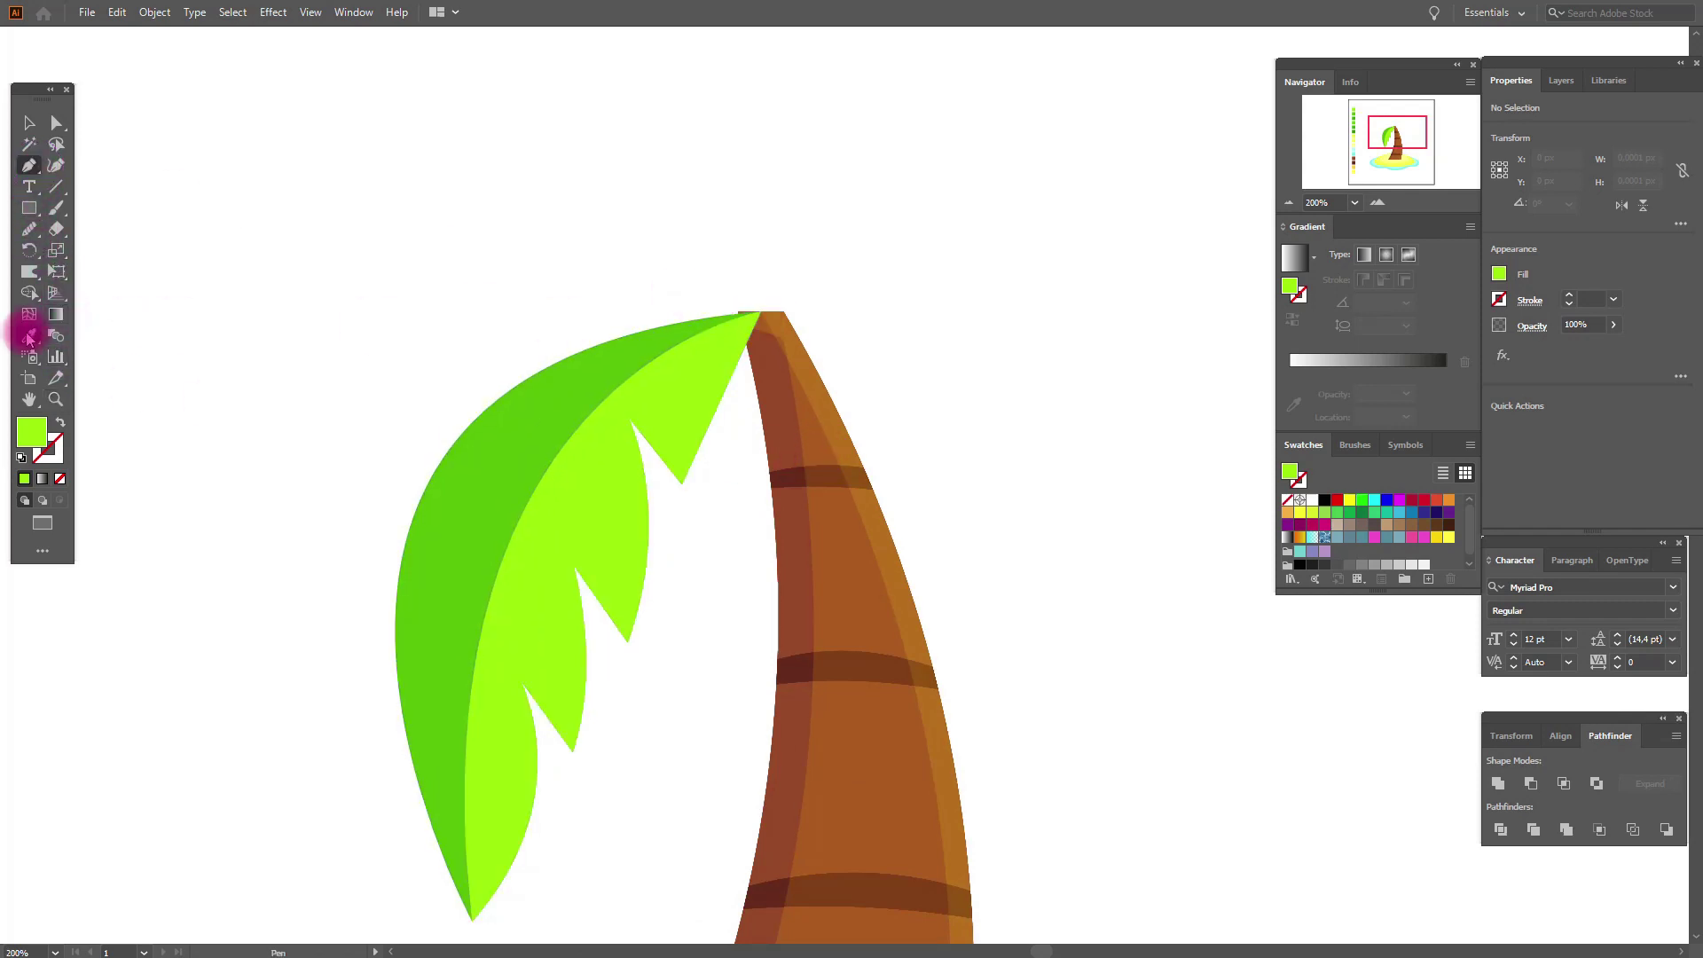
left_click(30, 399)
left_click_drag(212, 328, 536, 296)
left_click(29, 333)
left_click(203, 341)
left_click(30, 399)
left_click_drag(1012, 674, 345, 364)
- Draw a narrow dark green crescent along the upper part of the leaf's midrib, starting at the trunk's top
left_click(28, 165)
left_click(747, 299)
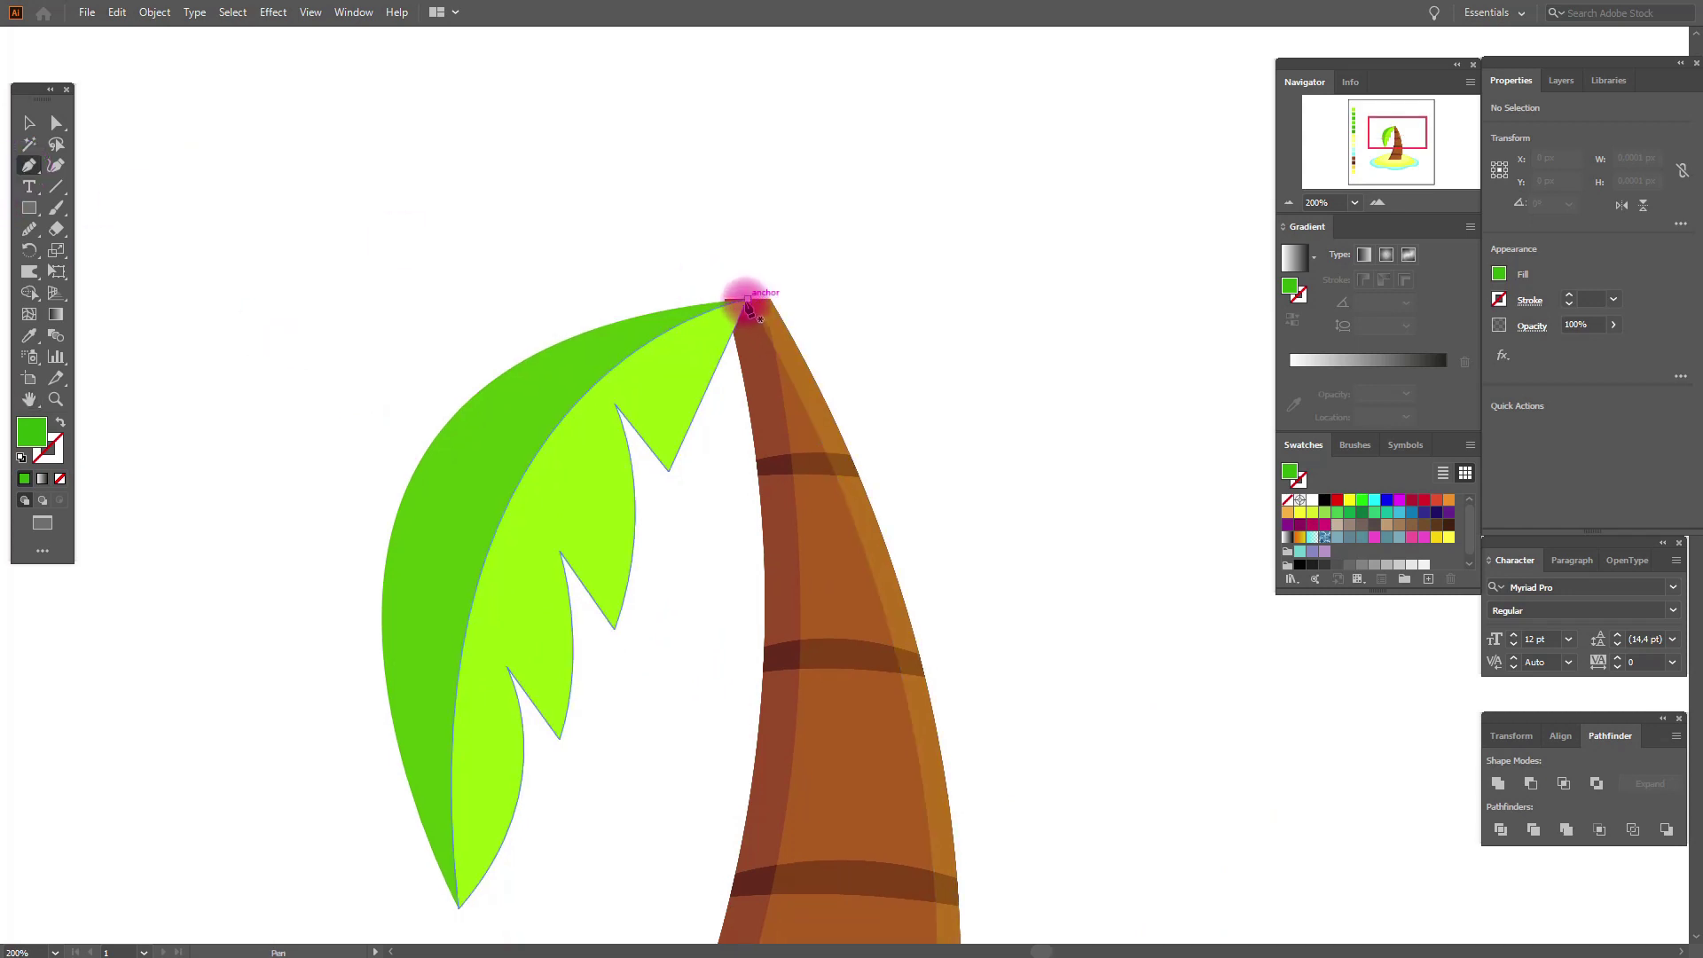
left_click_drag(505, 509, 484, 696)
left_click(508, 511)
left_click(59, 422)
mouse_move(749, 303)
left_mouse_down()
mouse_move(758, 316)
mouse_move(905, 255)
left_mouse_up()
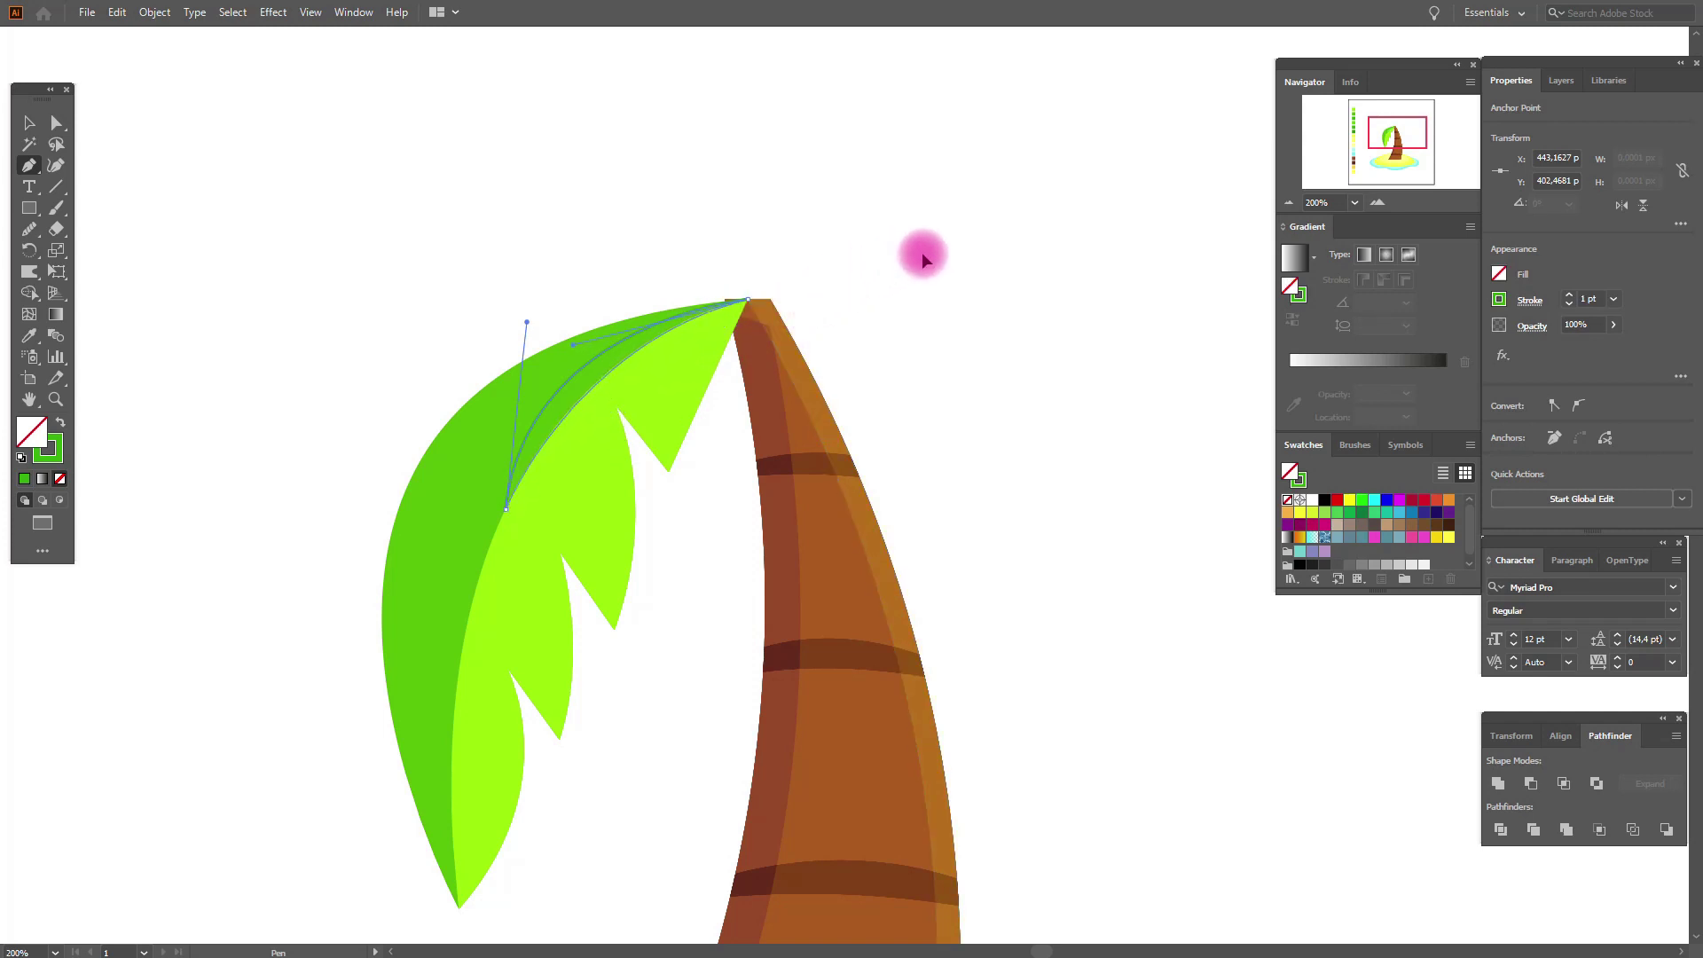
left_click_drag(926, 255, 927, 257)
left_click(27, 125)
left_click(60, 425)
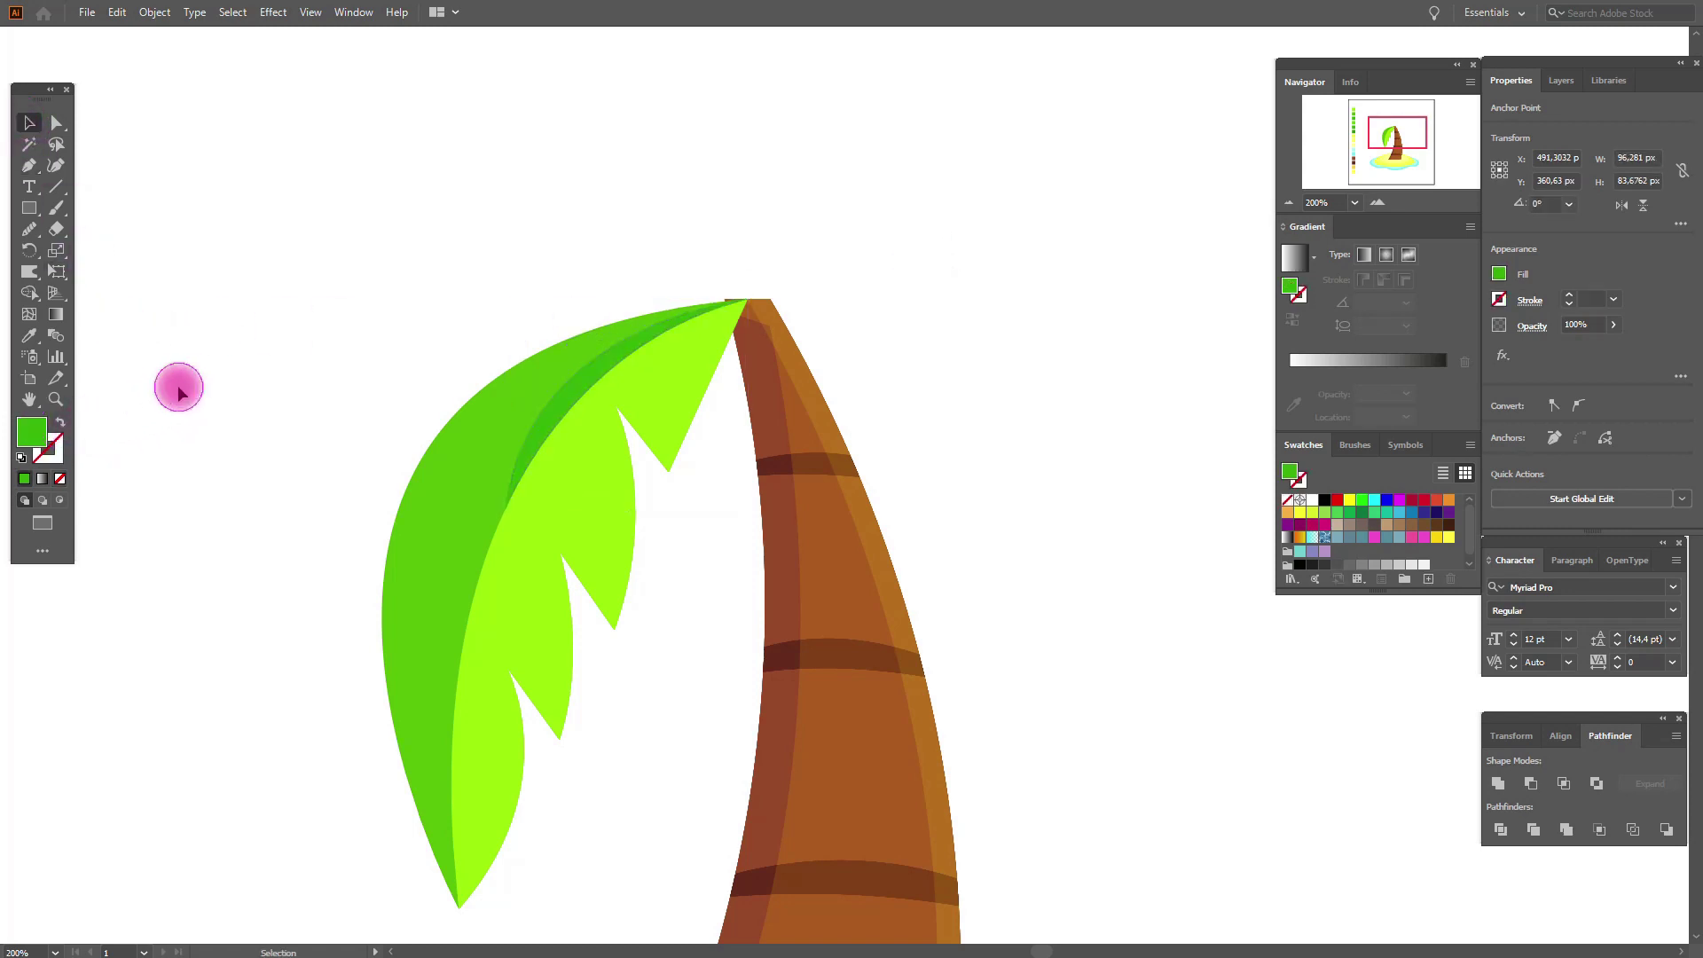
left_click(178, 390)
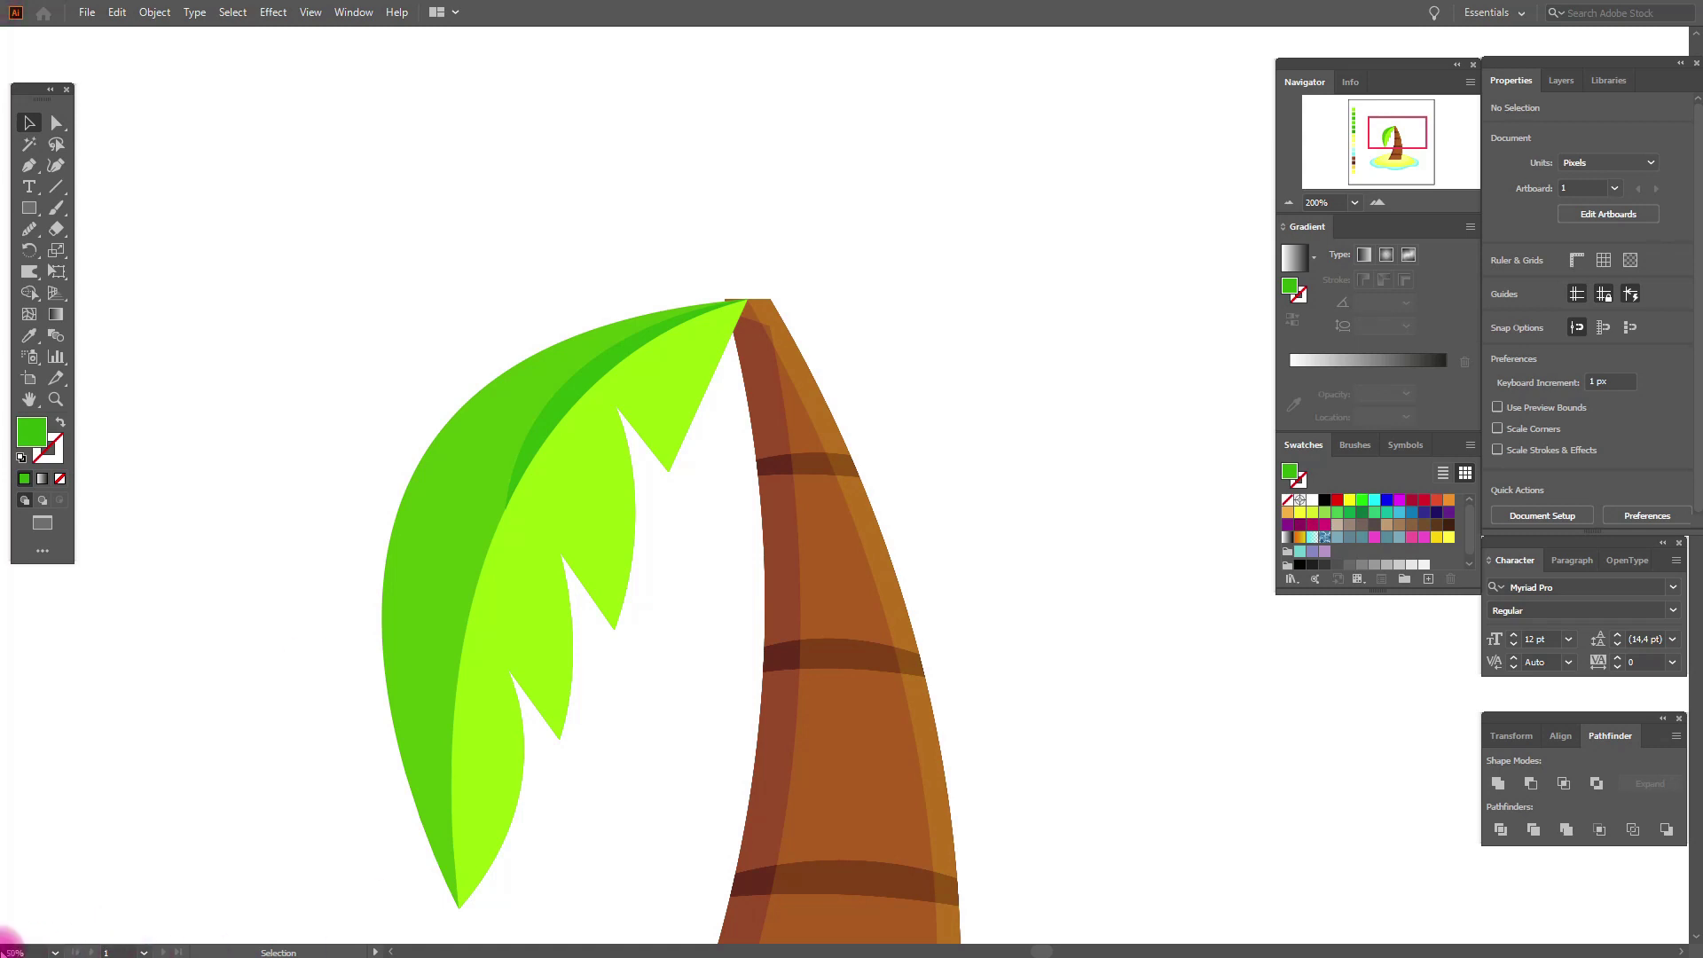
- Select all the pieces of the palm leaf and group them
key("Return")
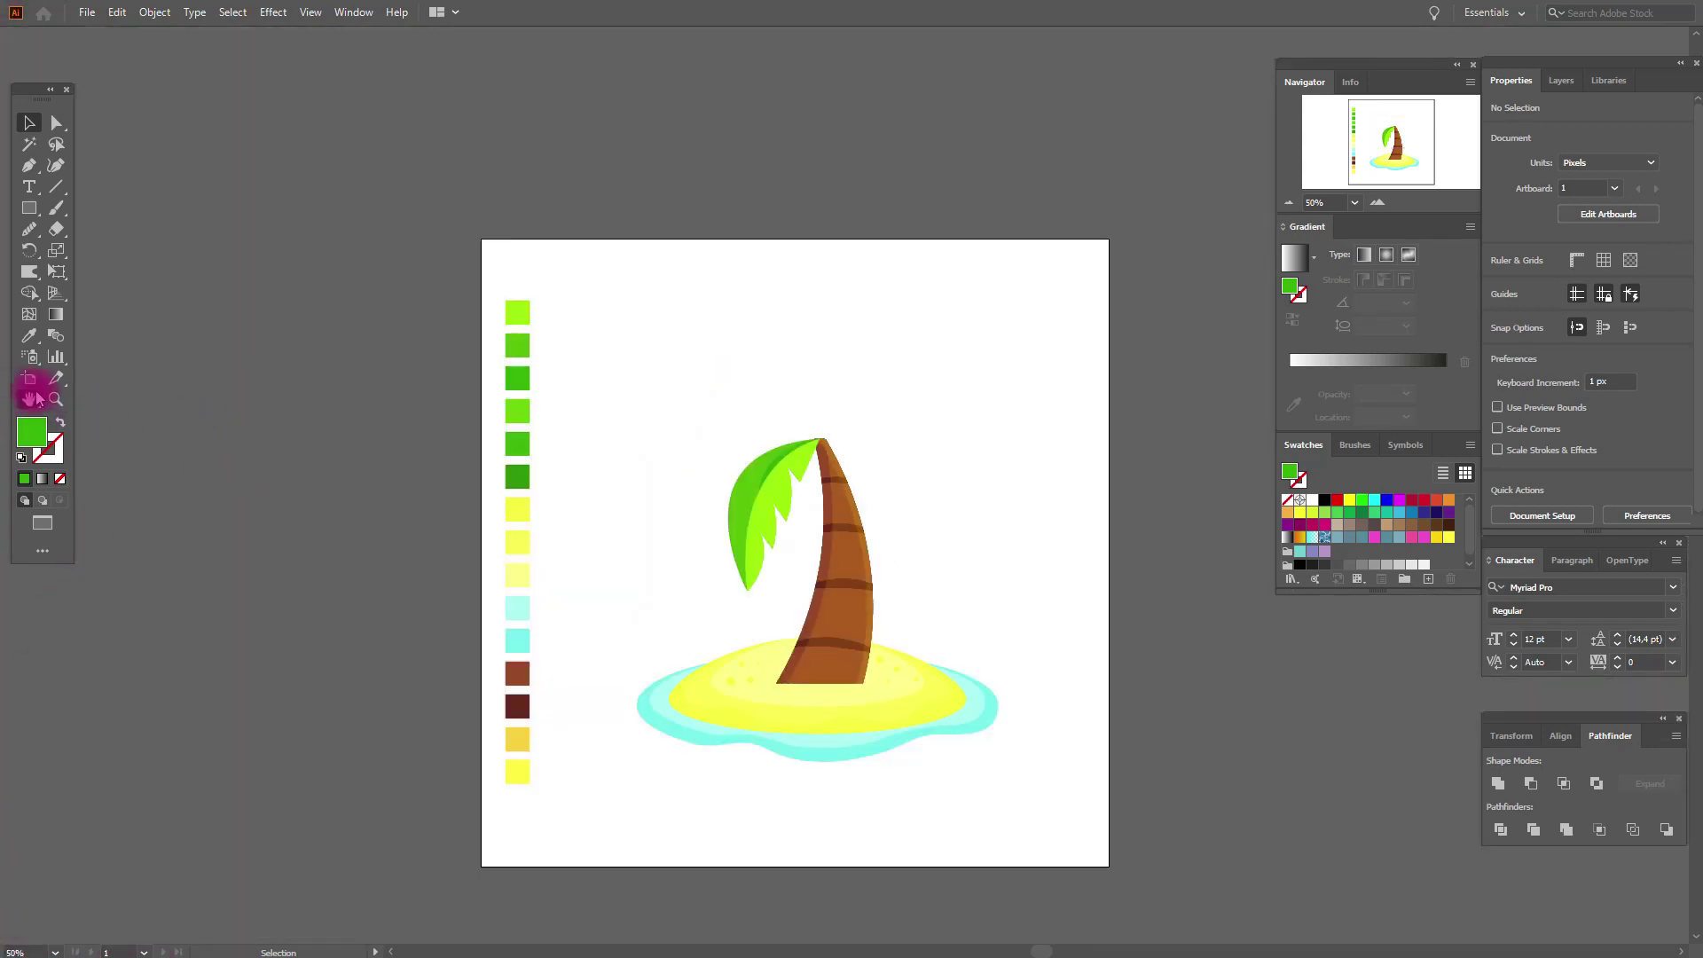
left_click_drag(858, 555, 715, 513)
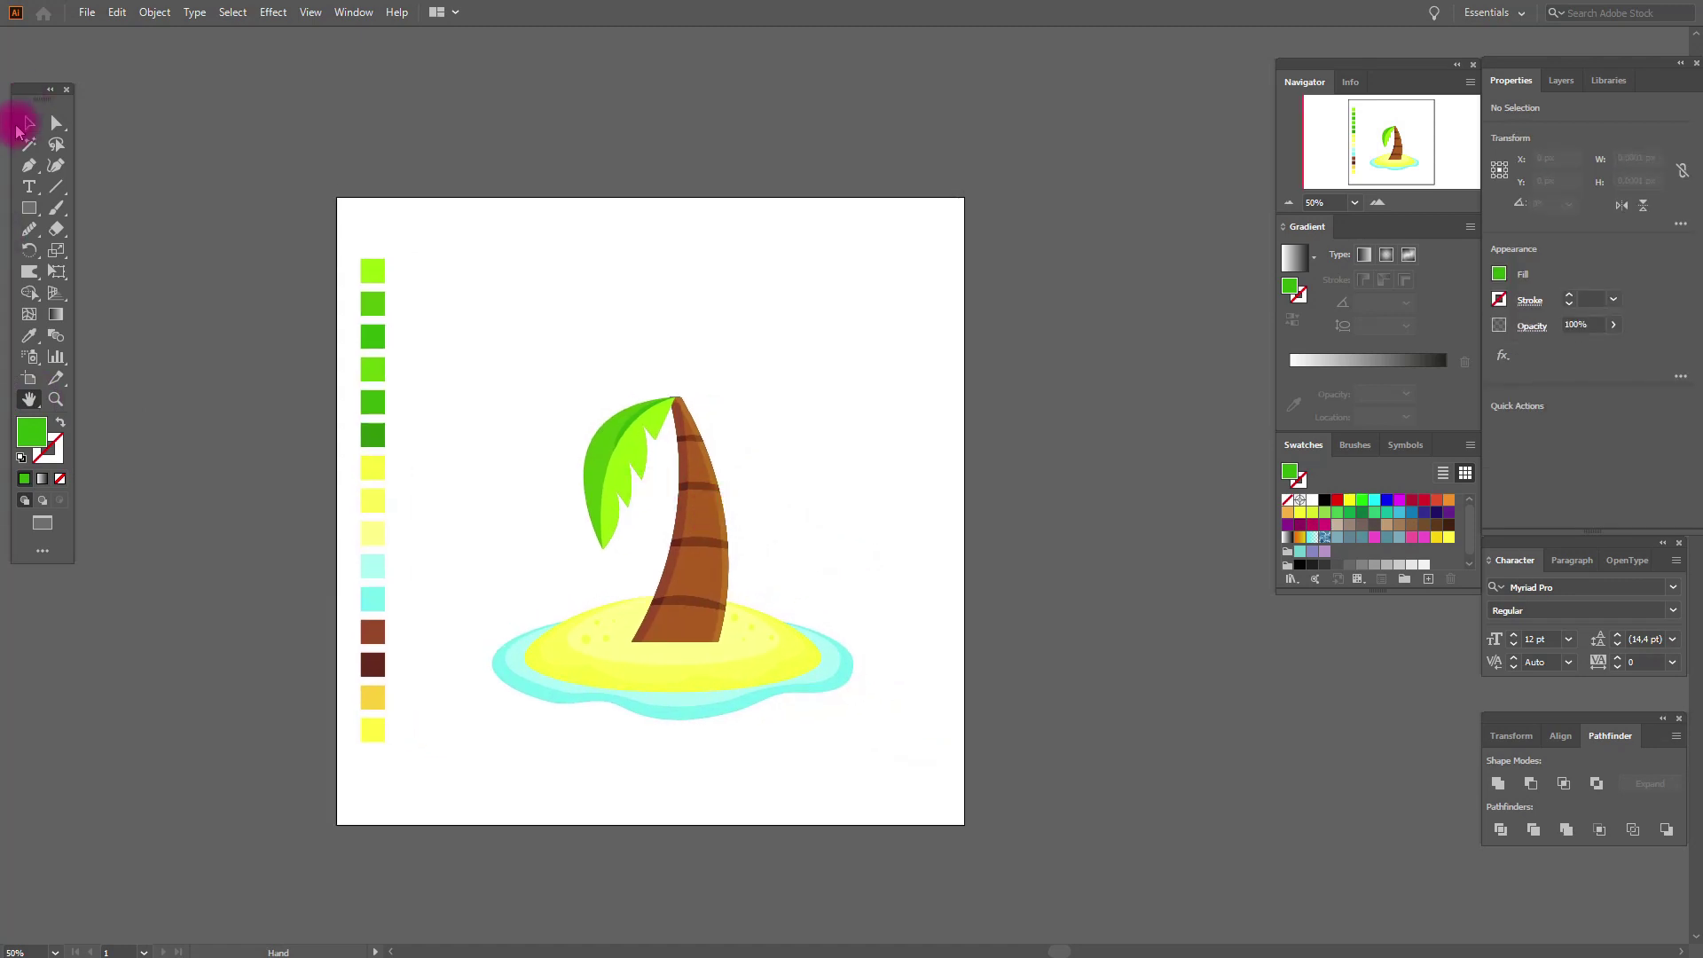
left_click_drag(556, 372, 647, 476)
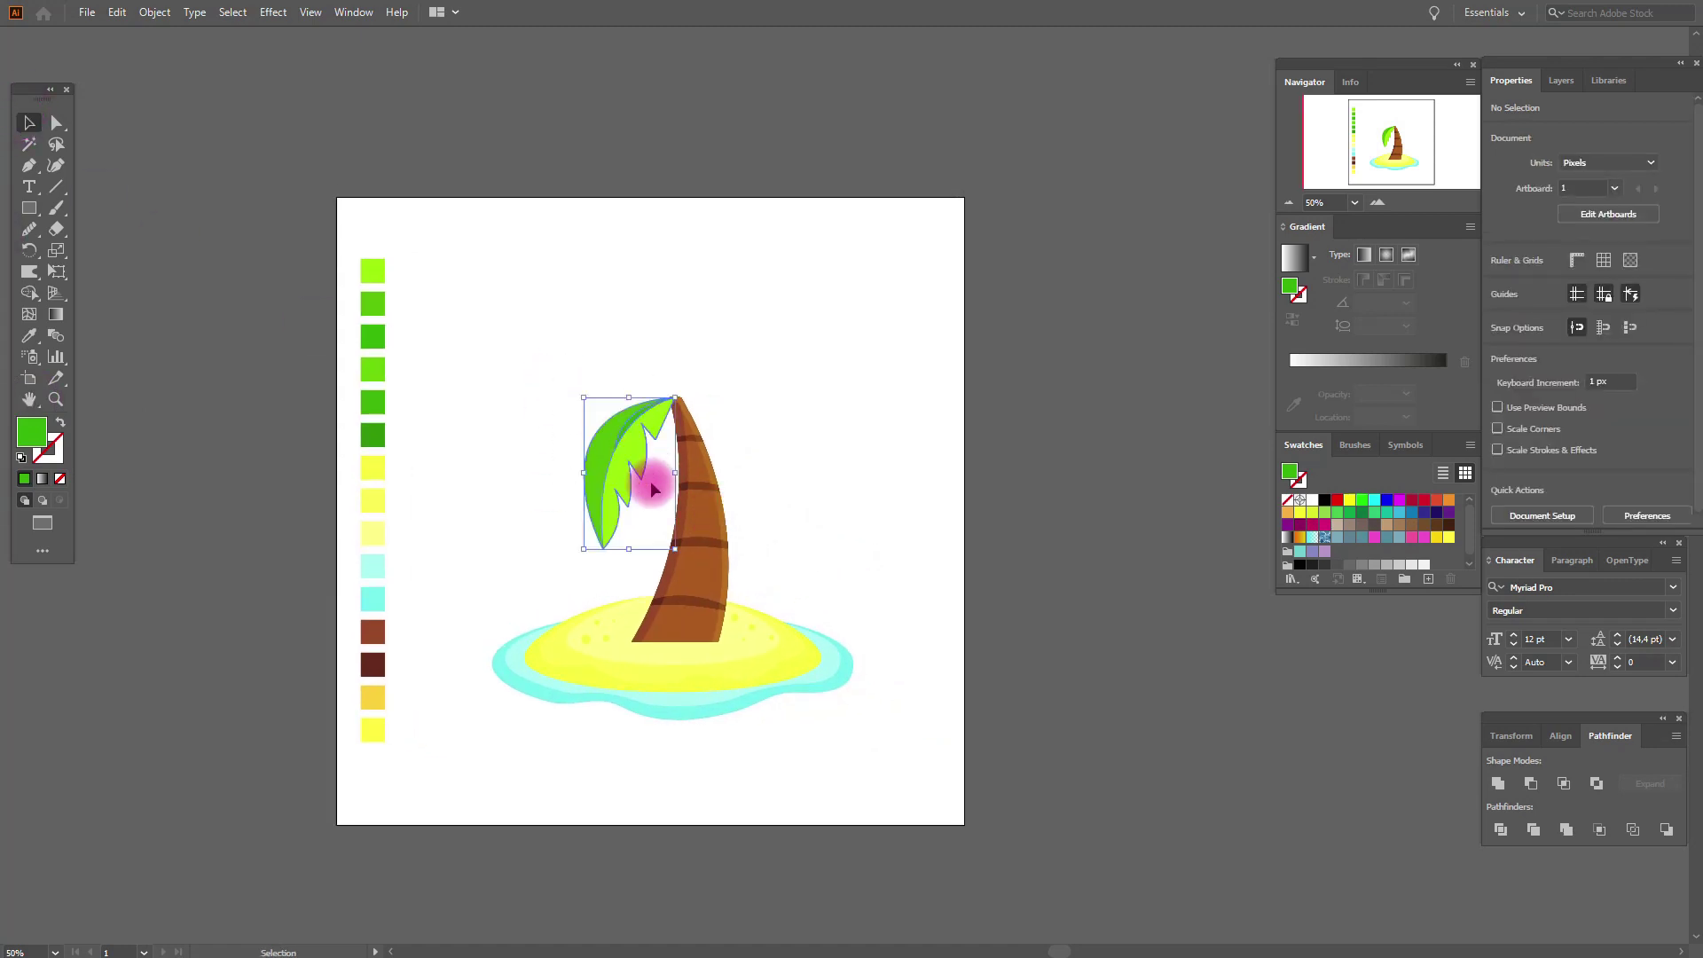
right_click(638, 424)
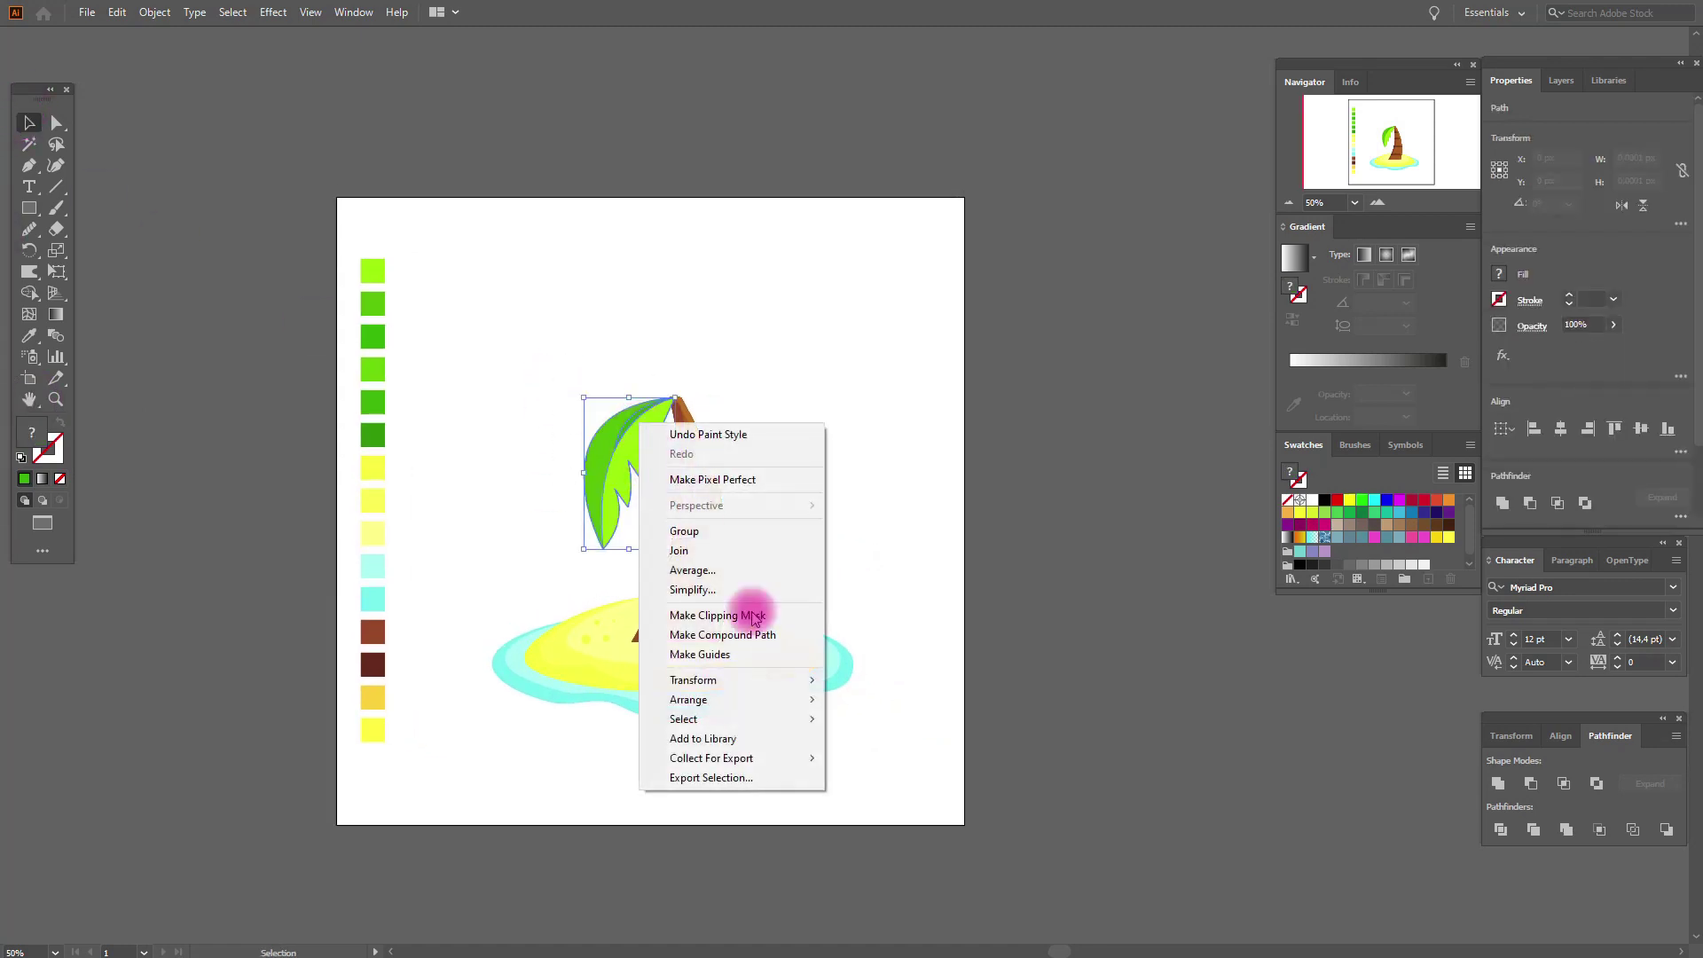
left_click(709, 540)
- Copy the leaf group, rotate the copy to about 302° and place it above the first leaf at the trunk's top
key("a")
left_click_drag(745, 483, 943, 620)
left_click_drag(872, 513, 590, 404)
left_click_drag(667, 359, 663, 371)
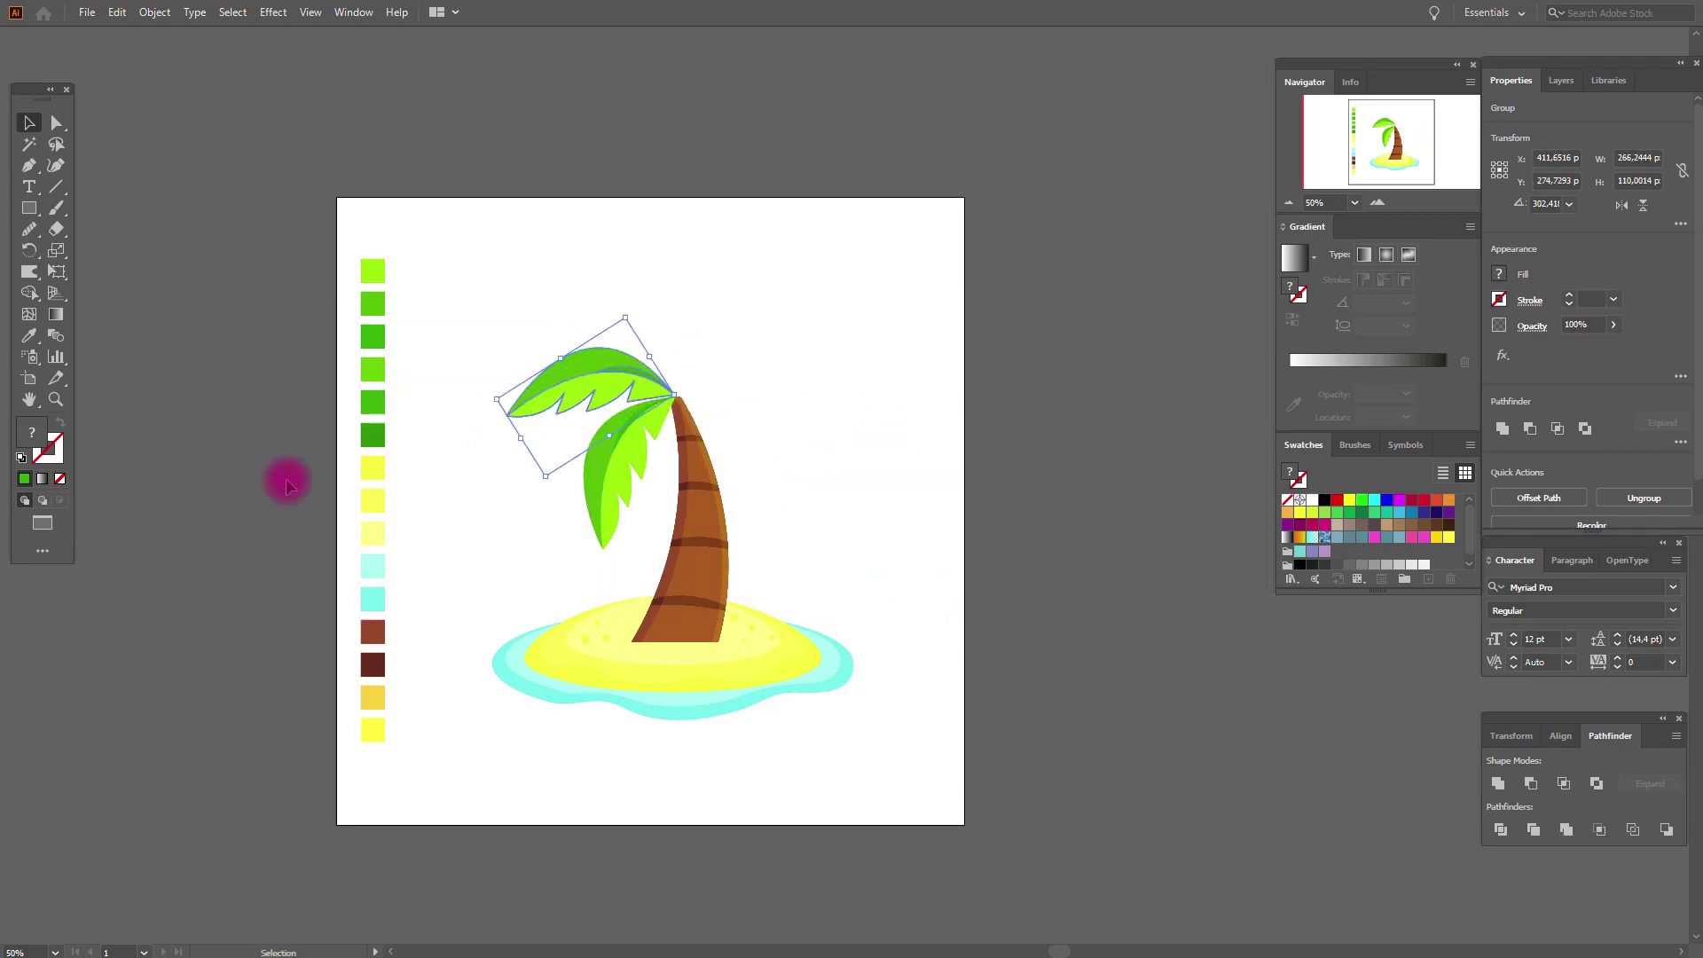
- Move the upper leaf so that its inner end meets the first leaf's end at the trunk's top
left_click(55, 399)
left_click_drag(783, 391, 810, 517)
left_click(760, 494)
left_click(428, 418)
left_click(27, 129)
left_click_drag(486, 252, 492, 261)
left_click(829, 254)
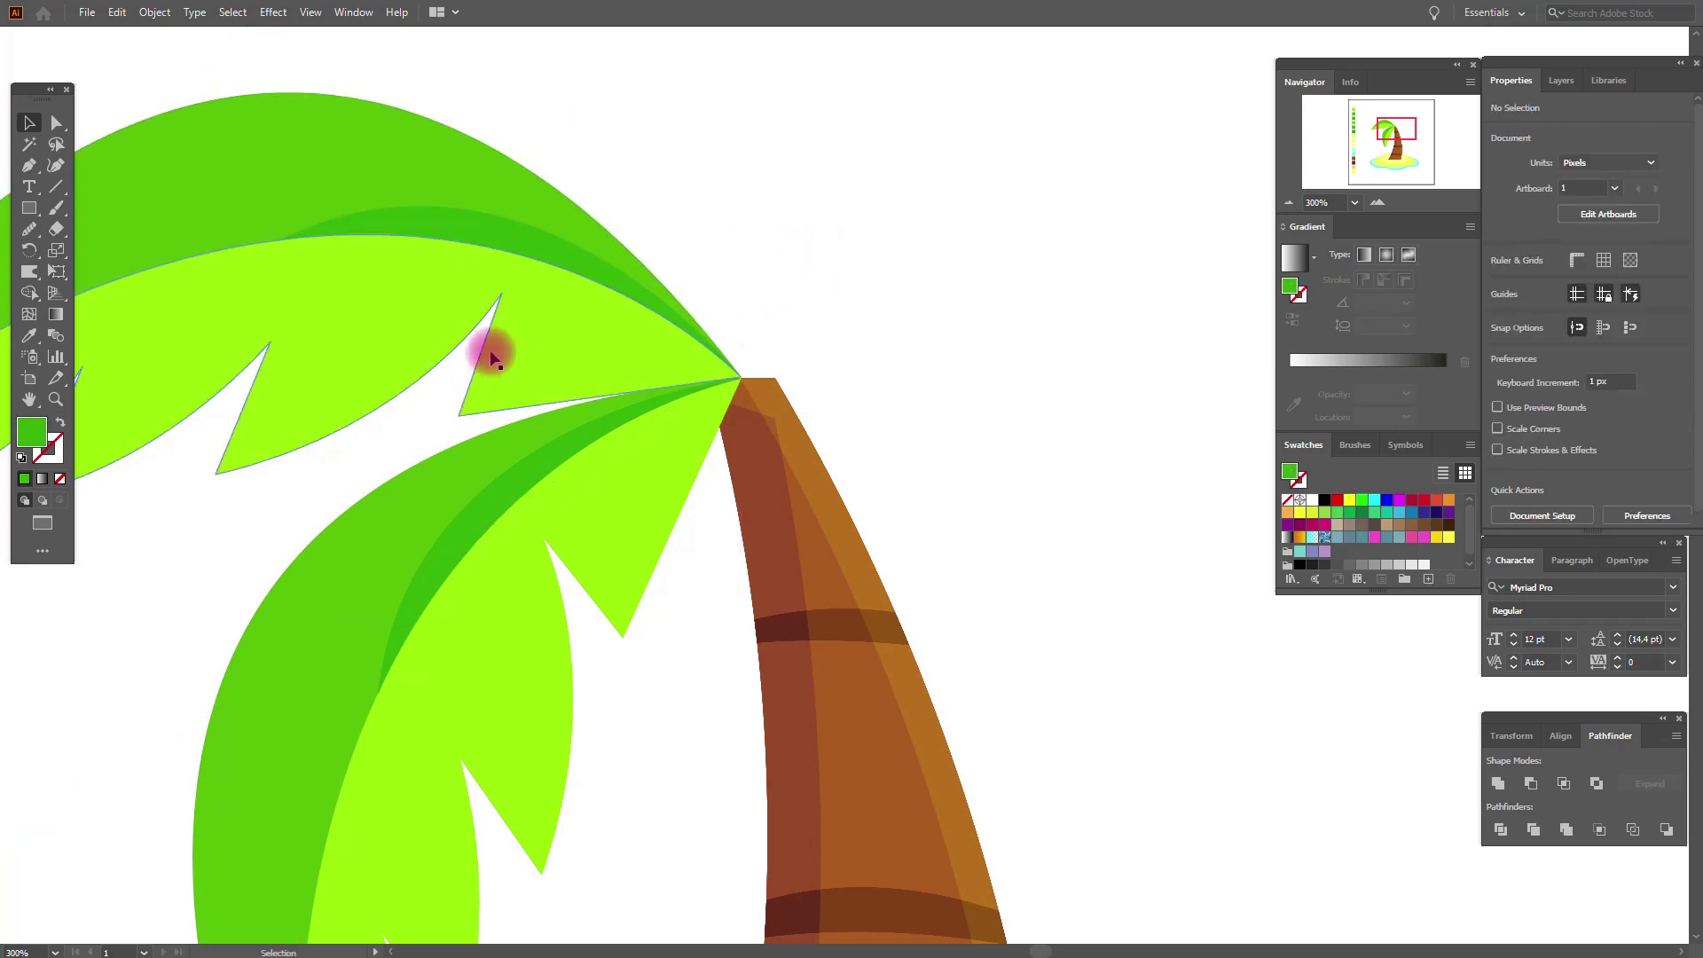
- Fine-tune the upper leaf's rotation at its joint with the trunk's top and deselect it
left_click(745, 377)
left_click(55, 399)
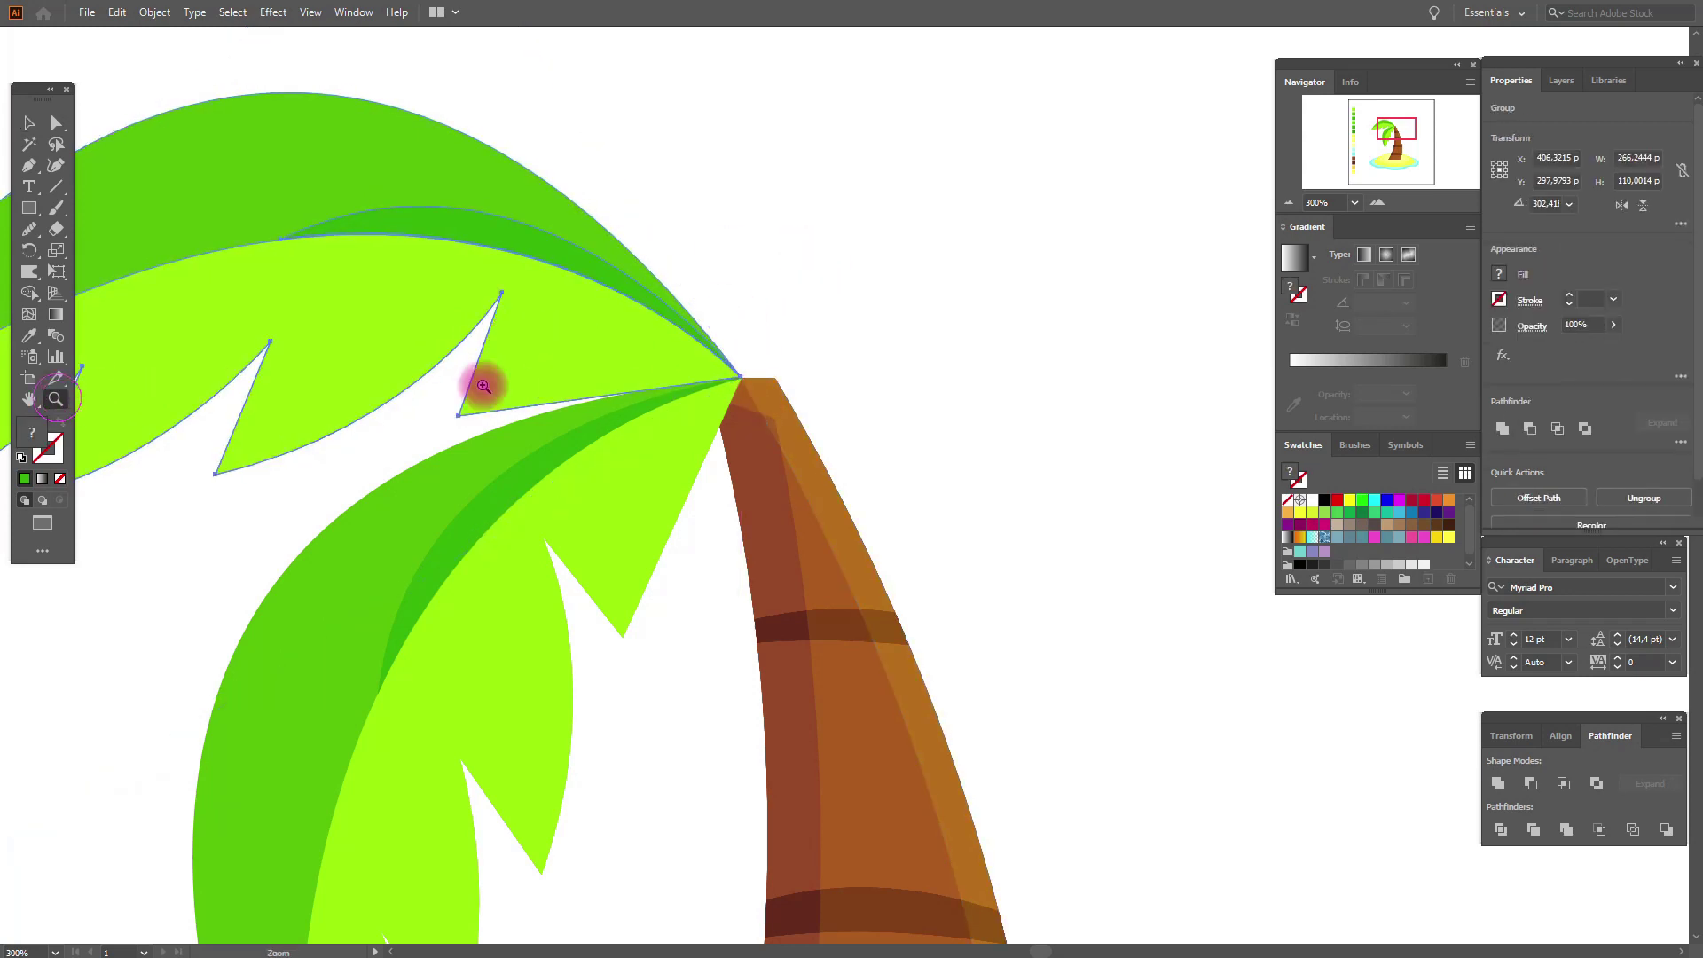
left_click(803, 401)
left_click(856, 510)
left_click(783, 514)
left_click(26, 131)
mouse_move(652, 408)
left_mouse_down()
mouse_move(715, 391)
mouse_move(654, 410)
mouse_move(669, 407)
left_mouse_up()
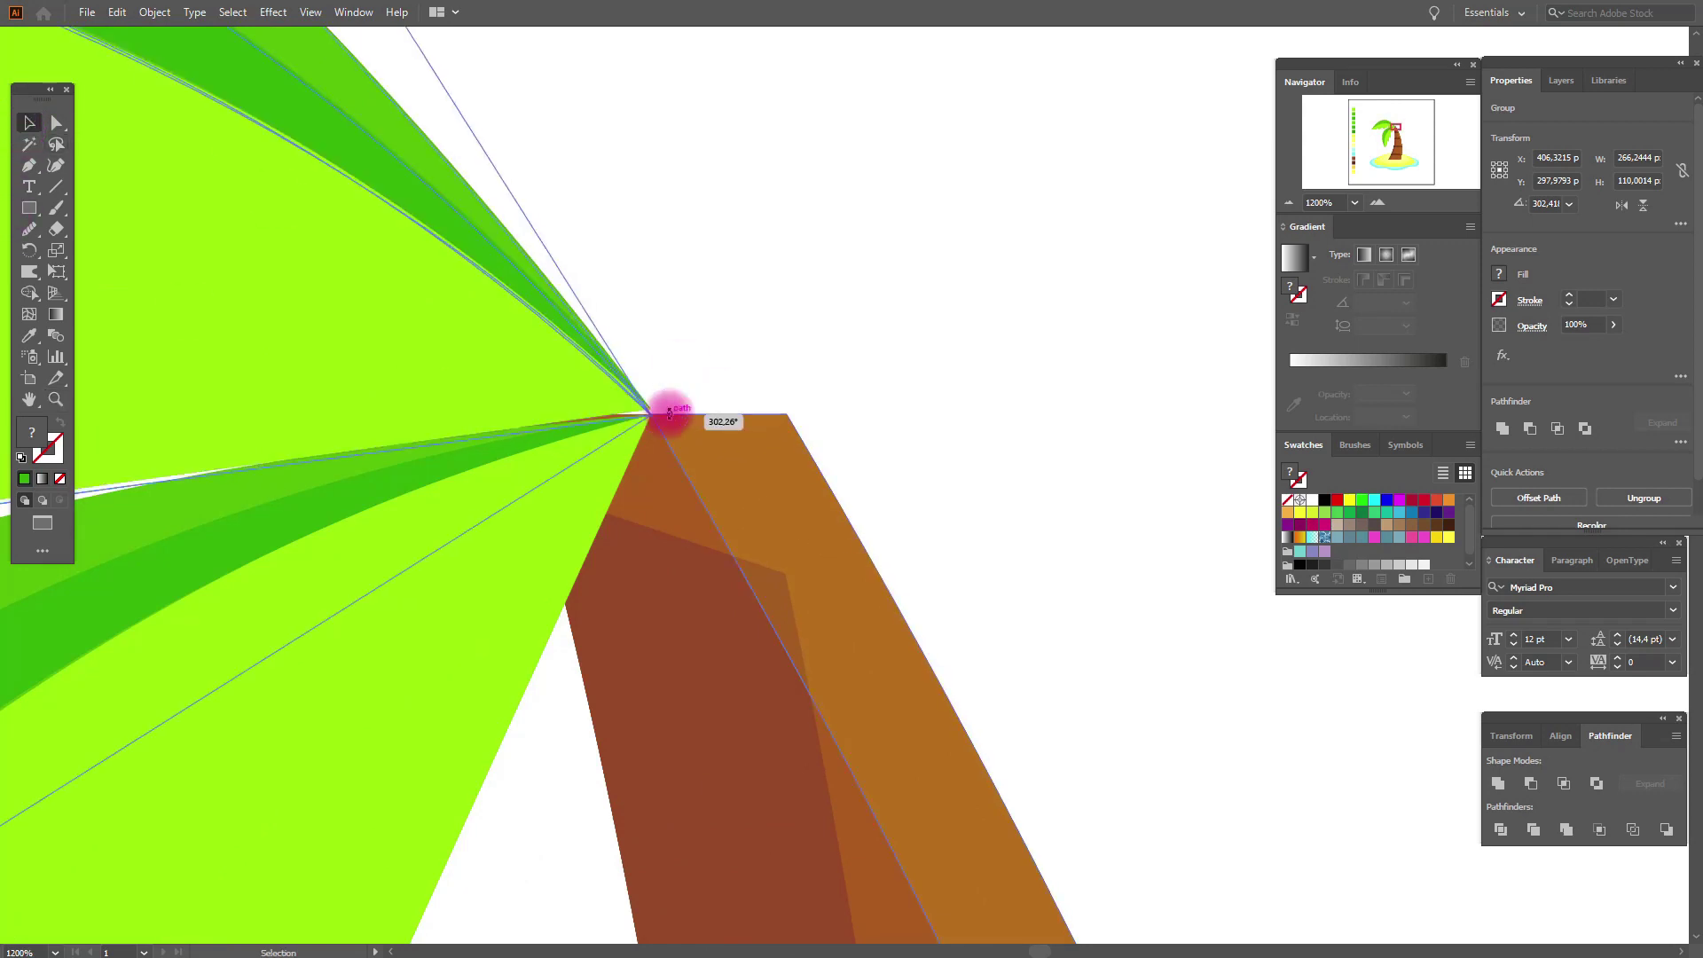
left_click(703, 364)
left_click(40, 948)
key("Return")
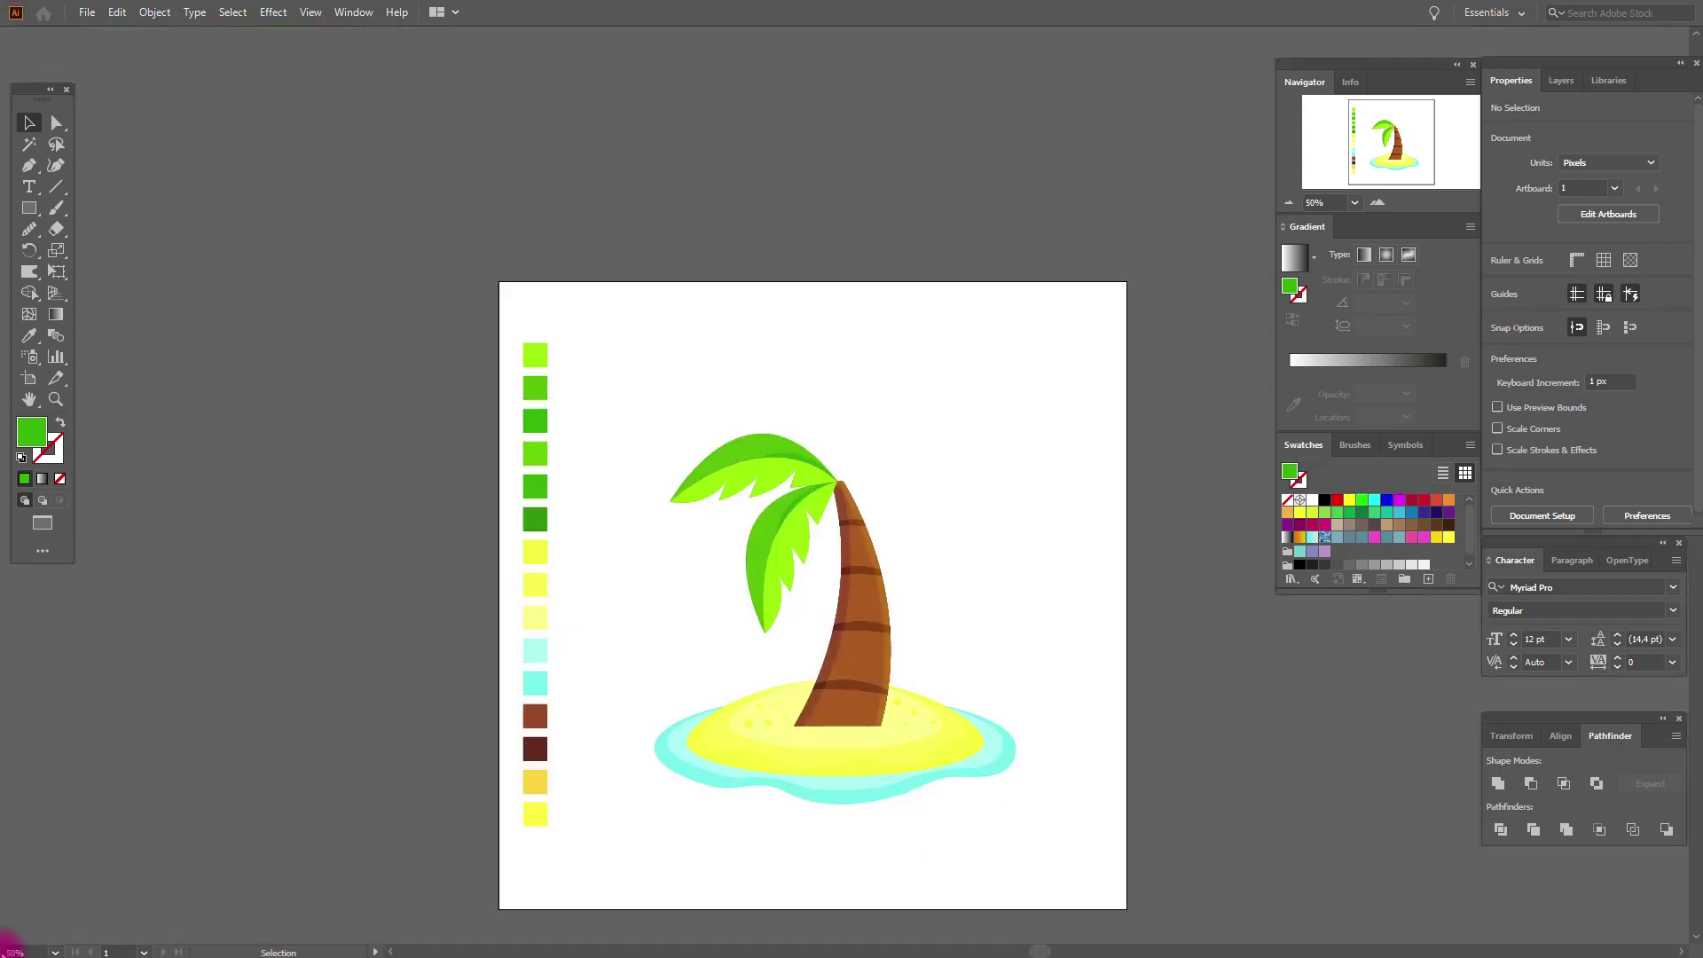
left_click(60, 125)
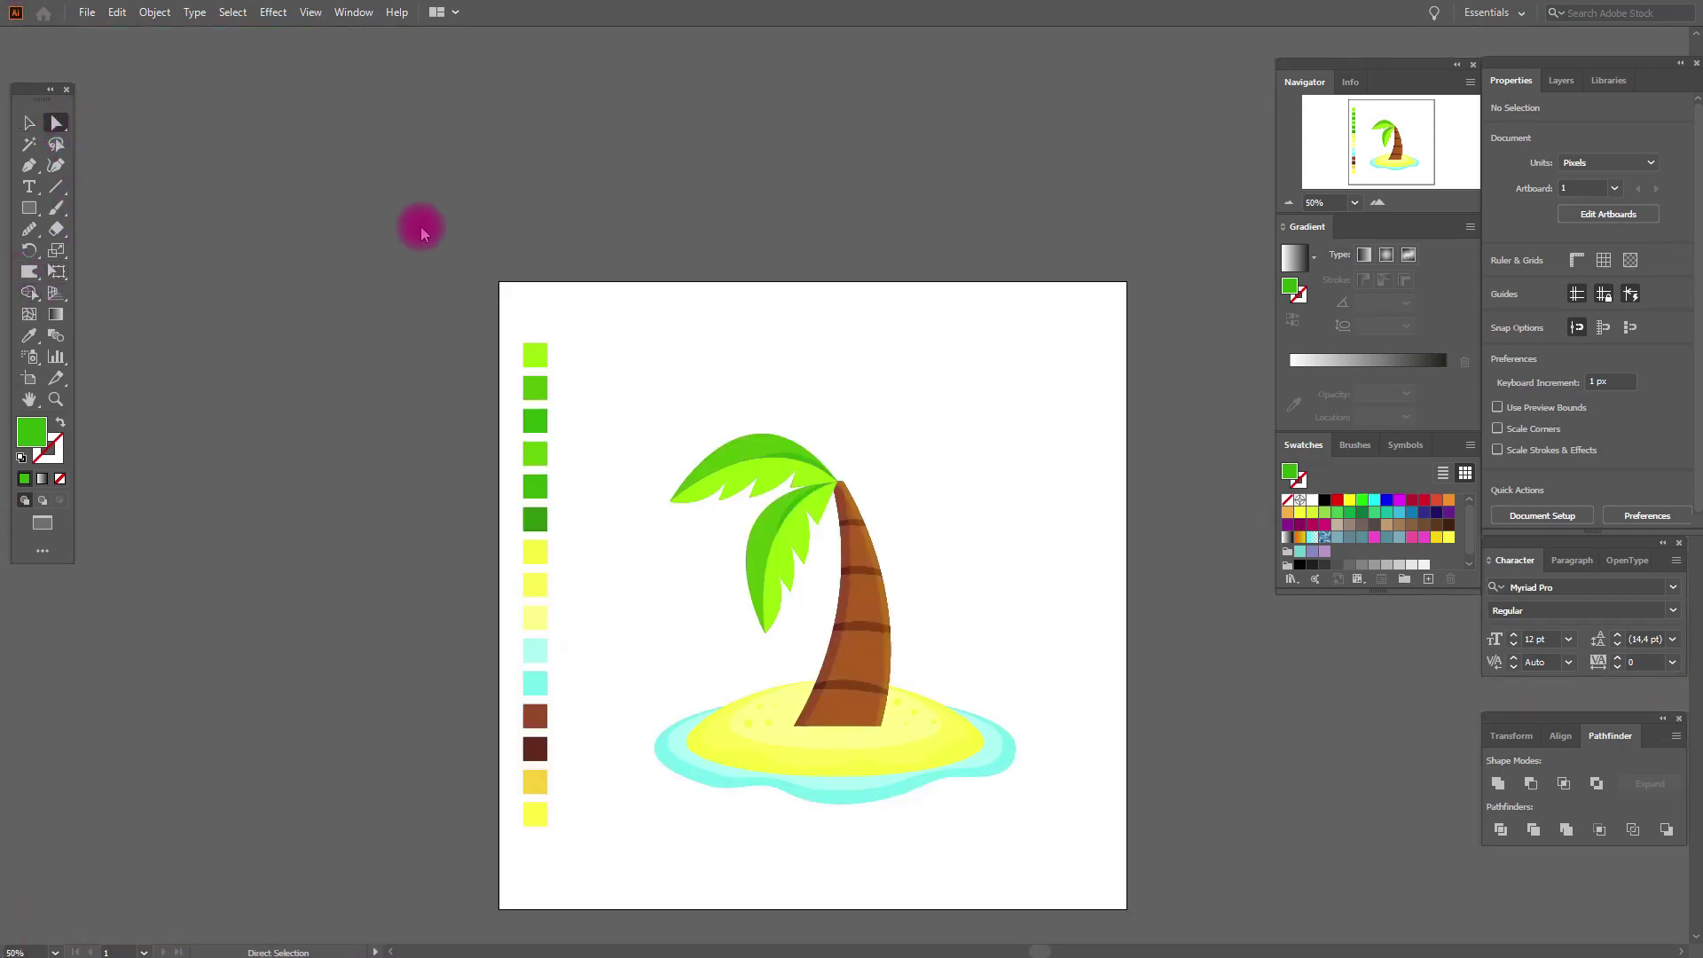
- Recolor the upper leaf's toothed half with the fifth palette green and its outer body with the fourth palette green
left_click(777, 479)
left_click(57, 382)
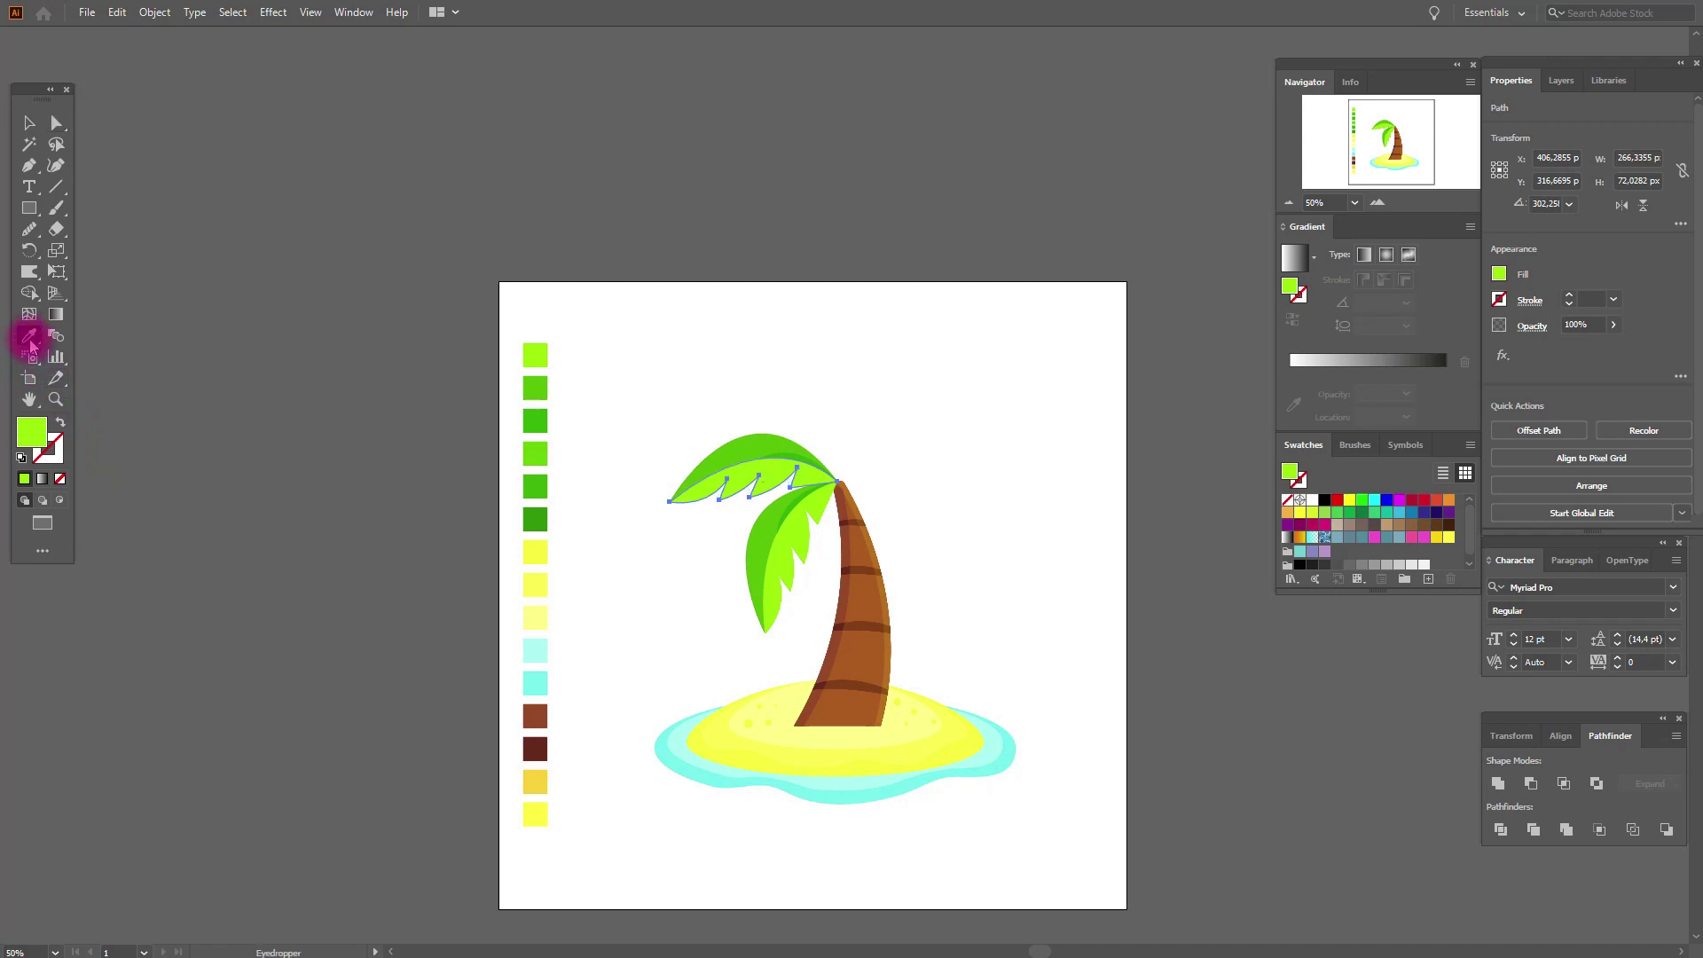
left_click(538, 487)
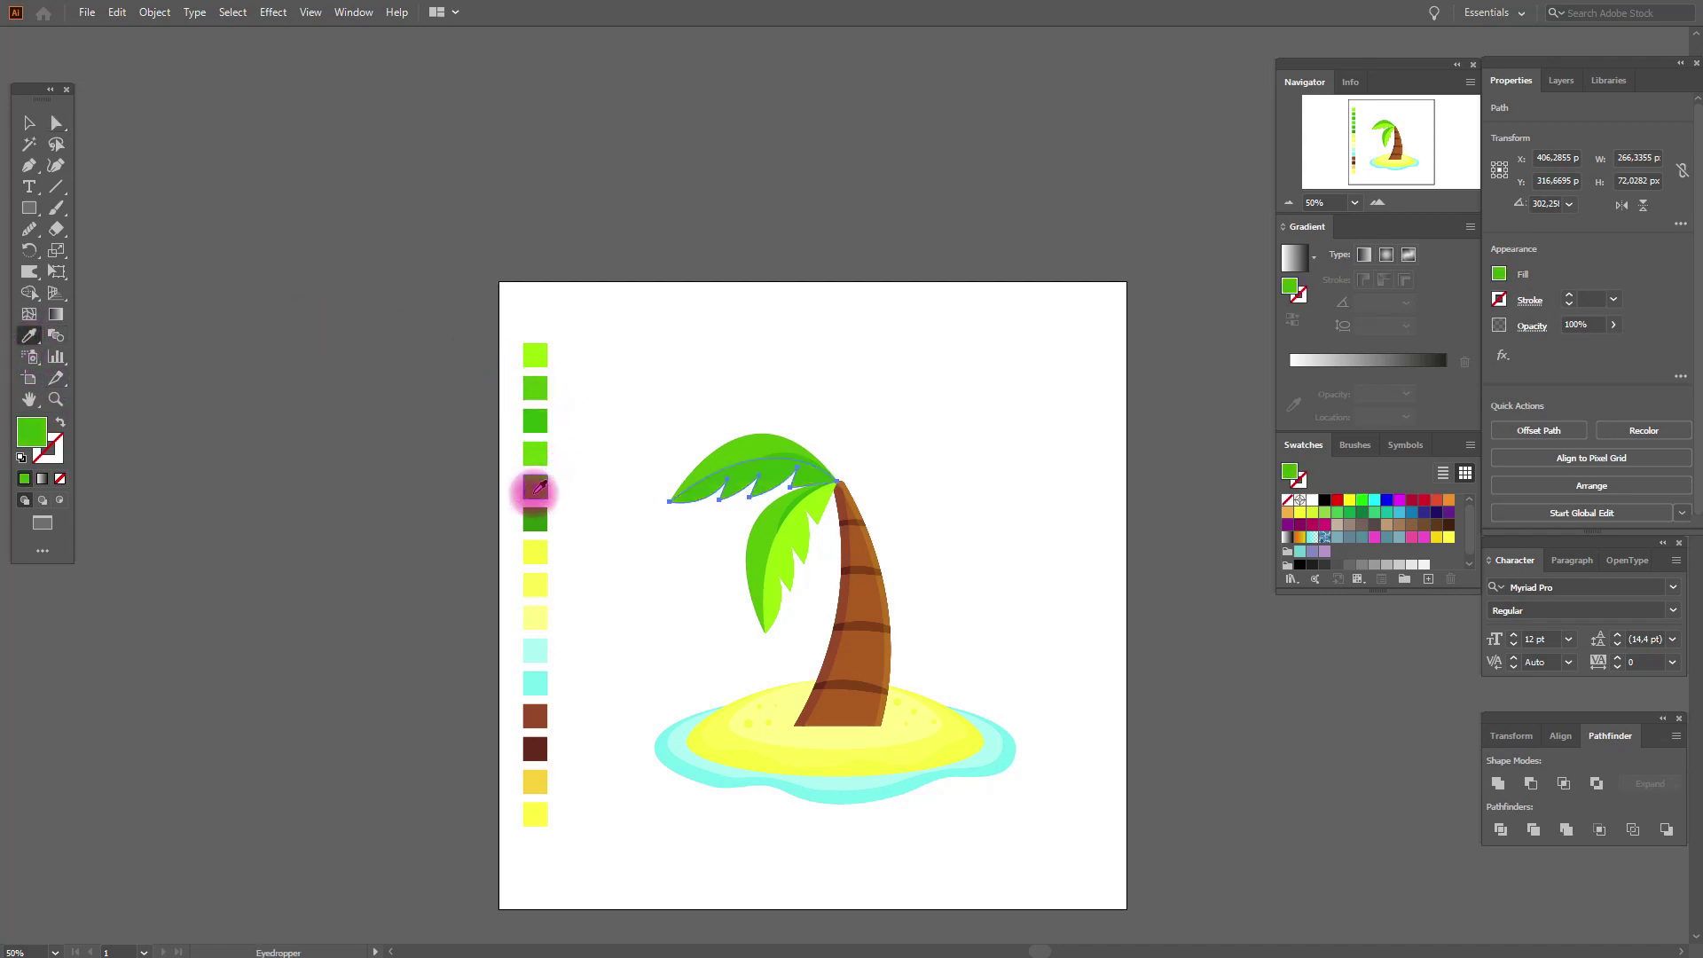
left_click(56, 122)
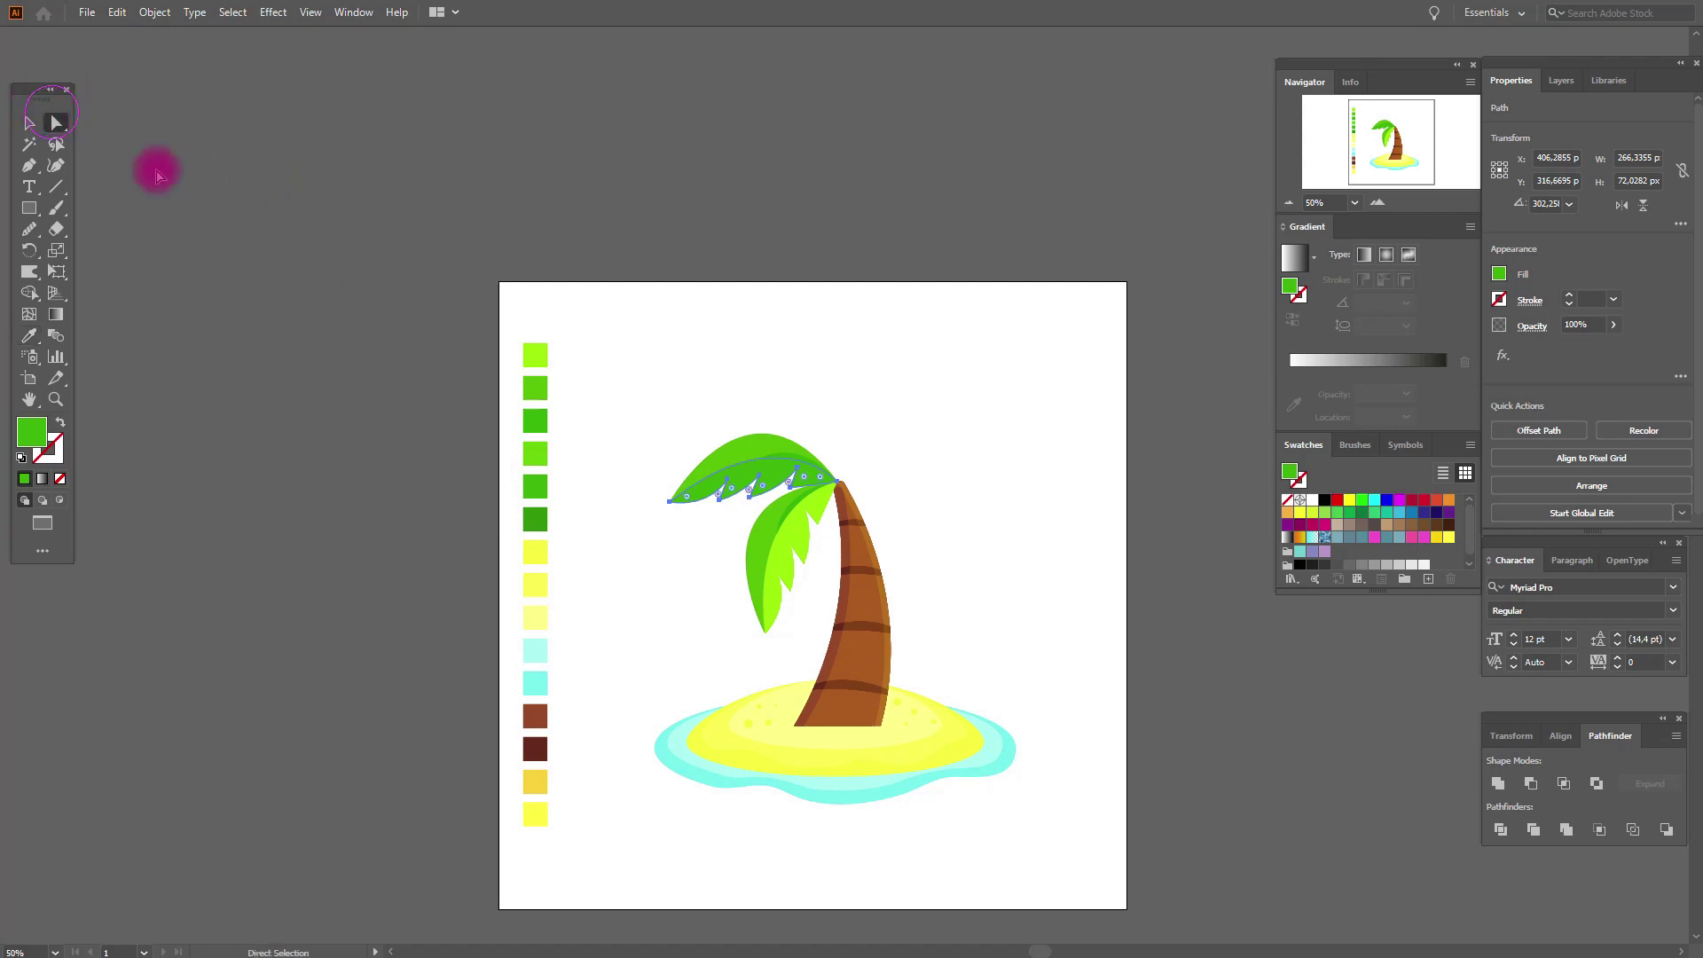
left_click(757, 446)
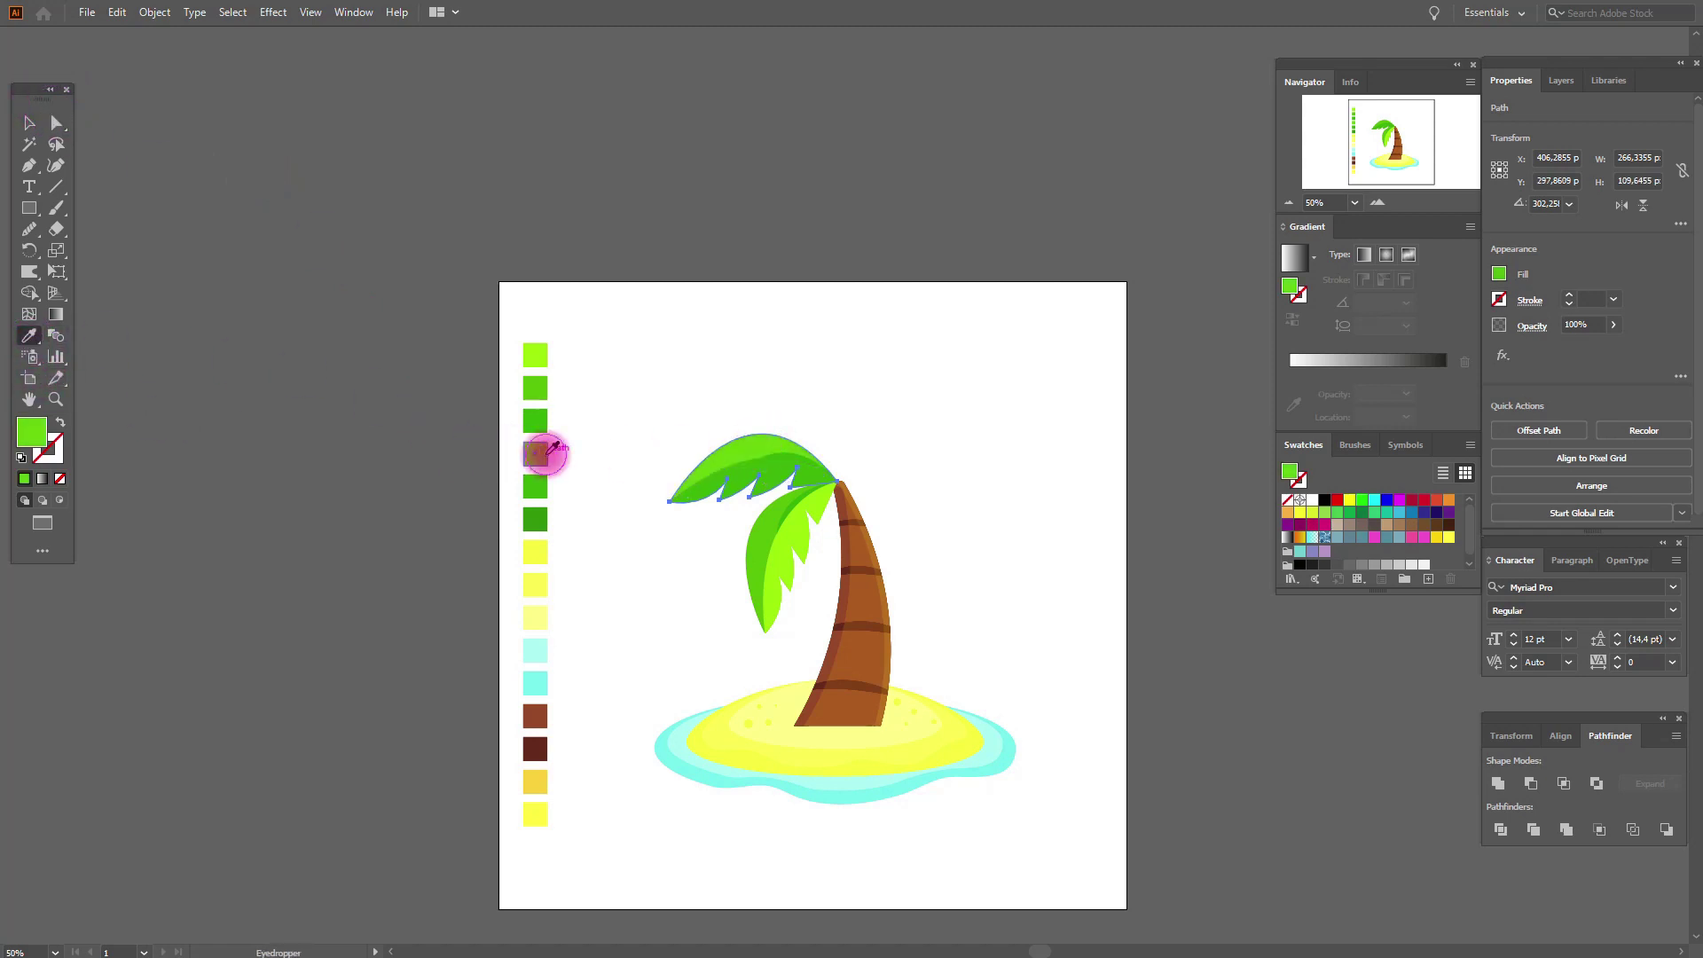
left_click(543, 455)
- Fill the upper leaf's narrow inner shading strip with the darkest palette green and deselect it
left_click(56, 122)
left_click(775, 463)
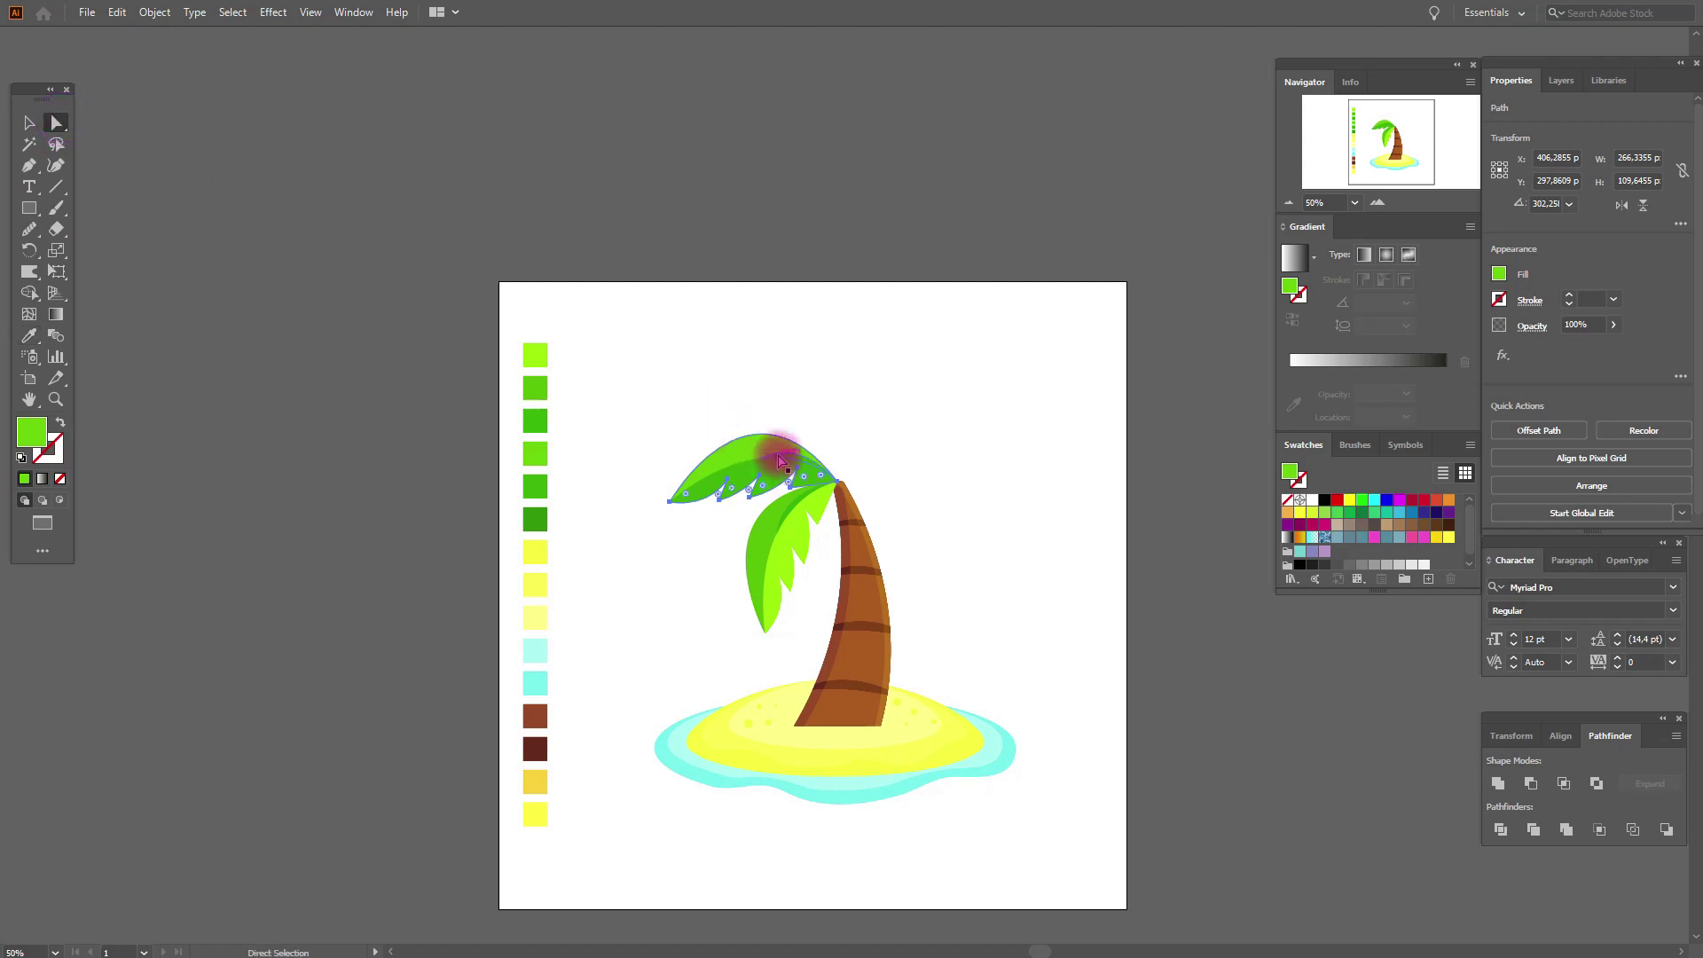
left_click(780, 459)
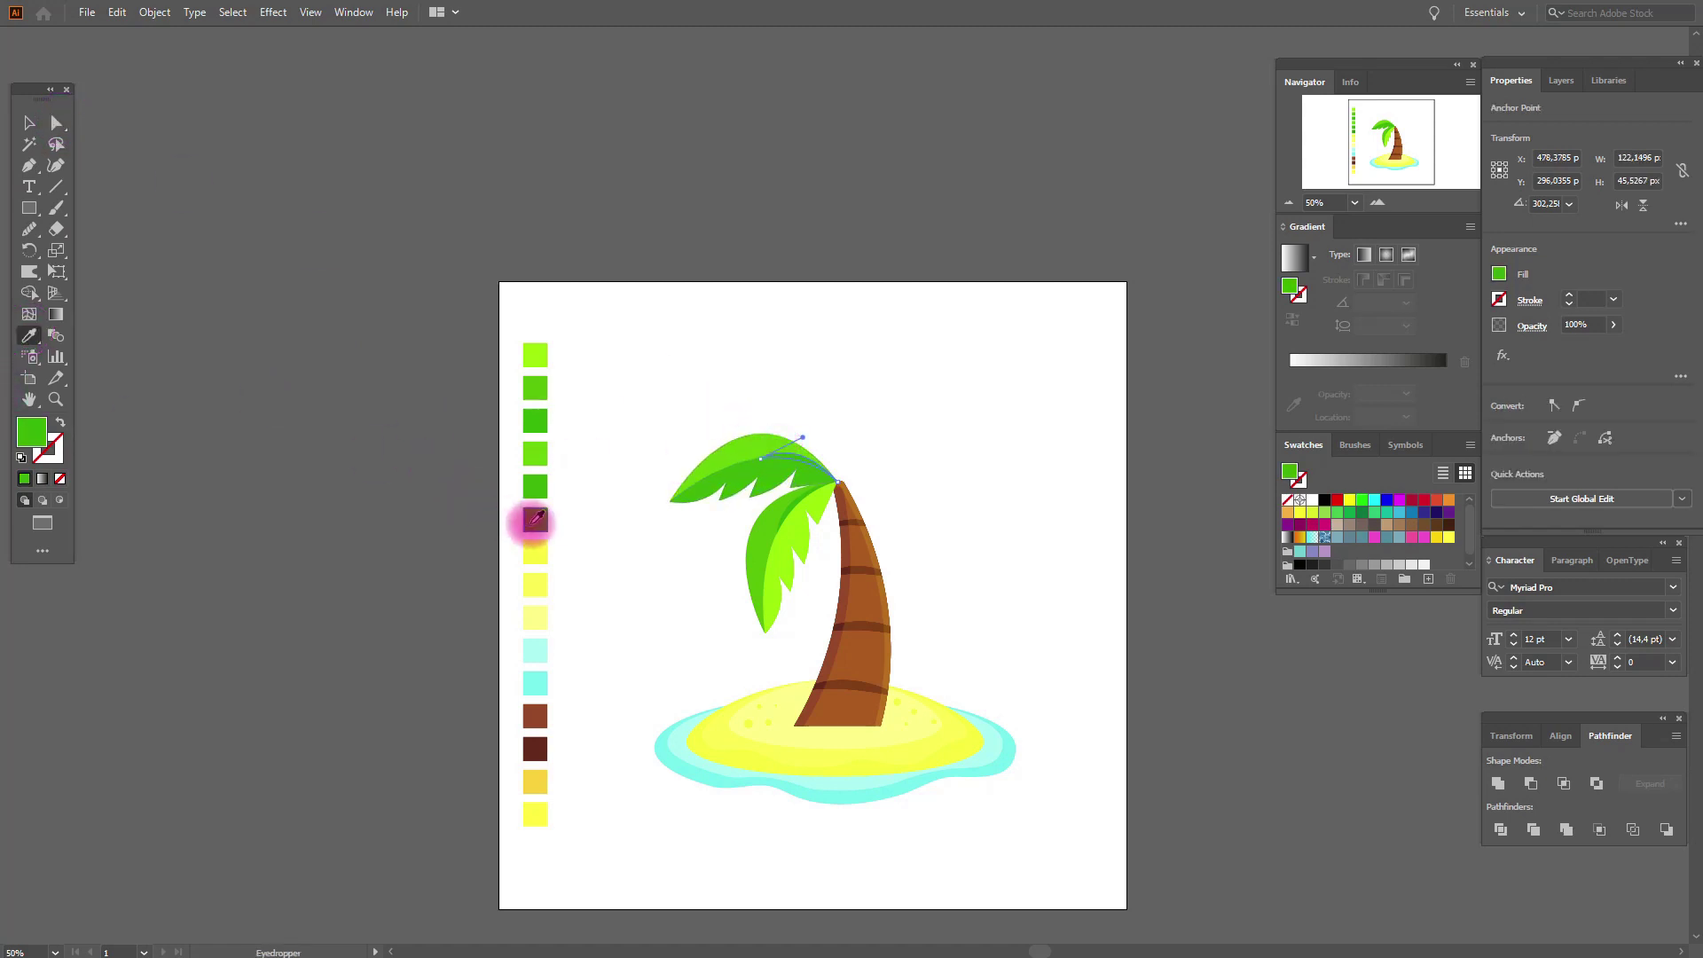
left_click(34, 122)
left_click(311, 218)
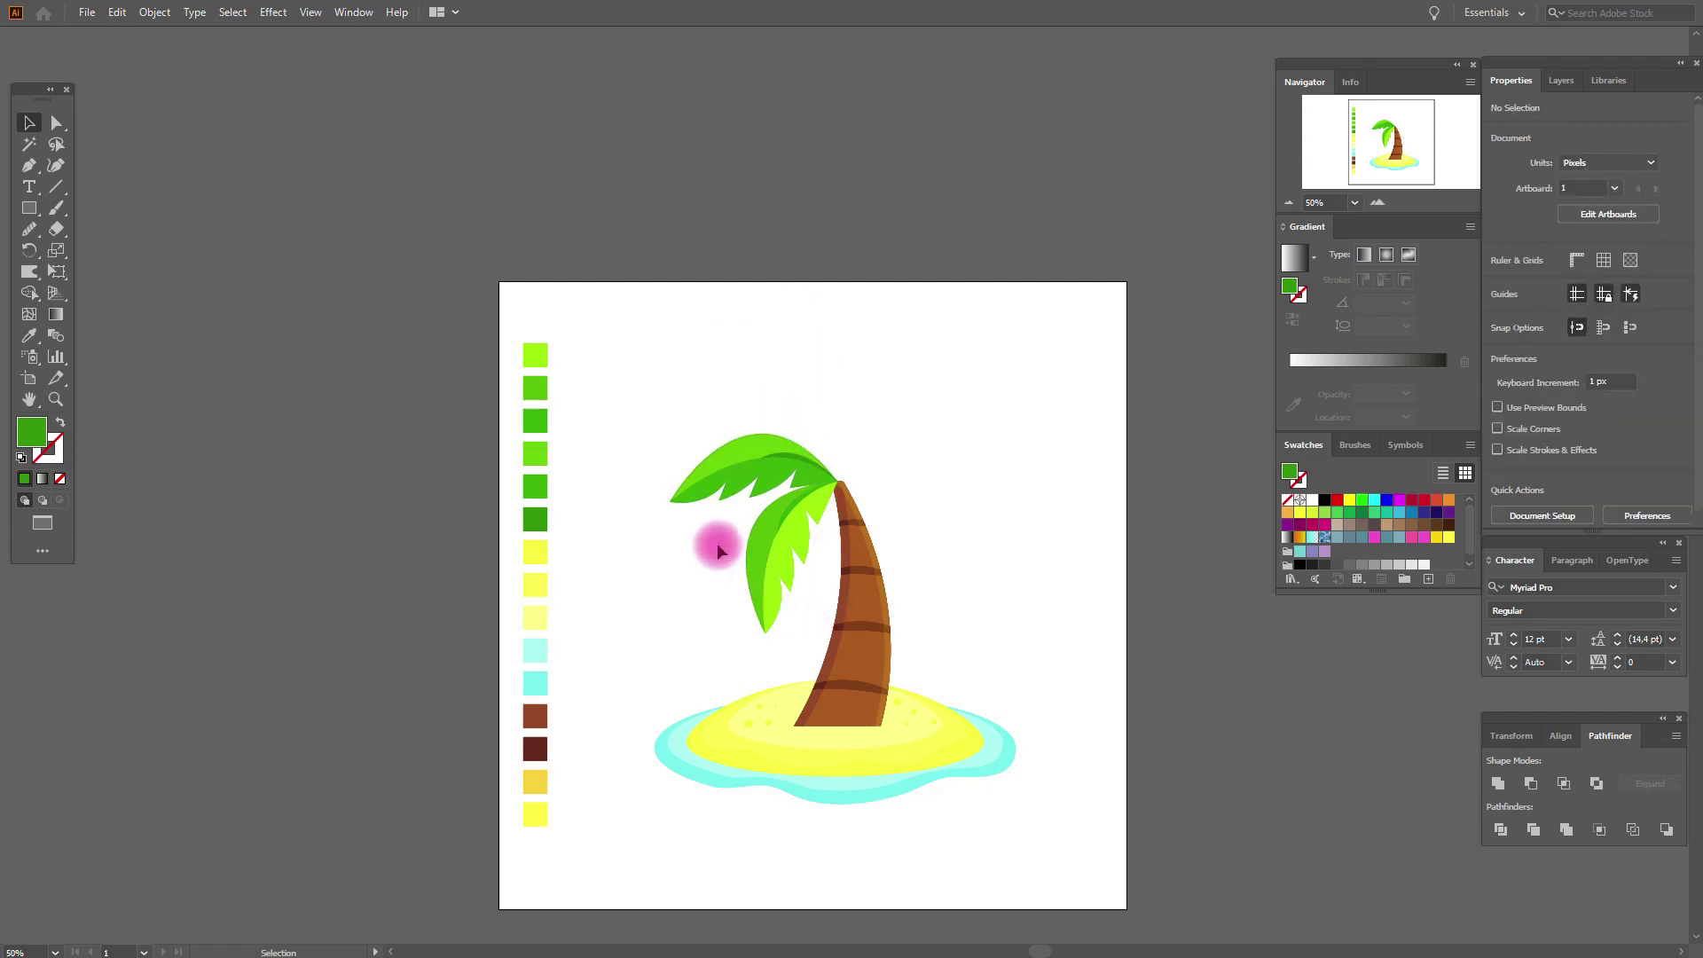
- Copy the lower leaf group, rotate the copy to about 234° and place it upright with its base at the trunk's top
left_click(796, 565)
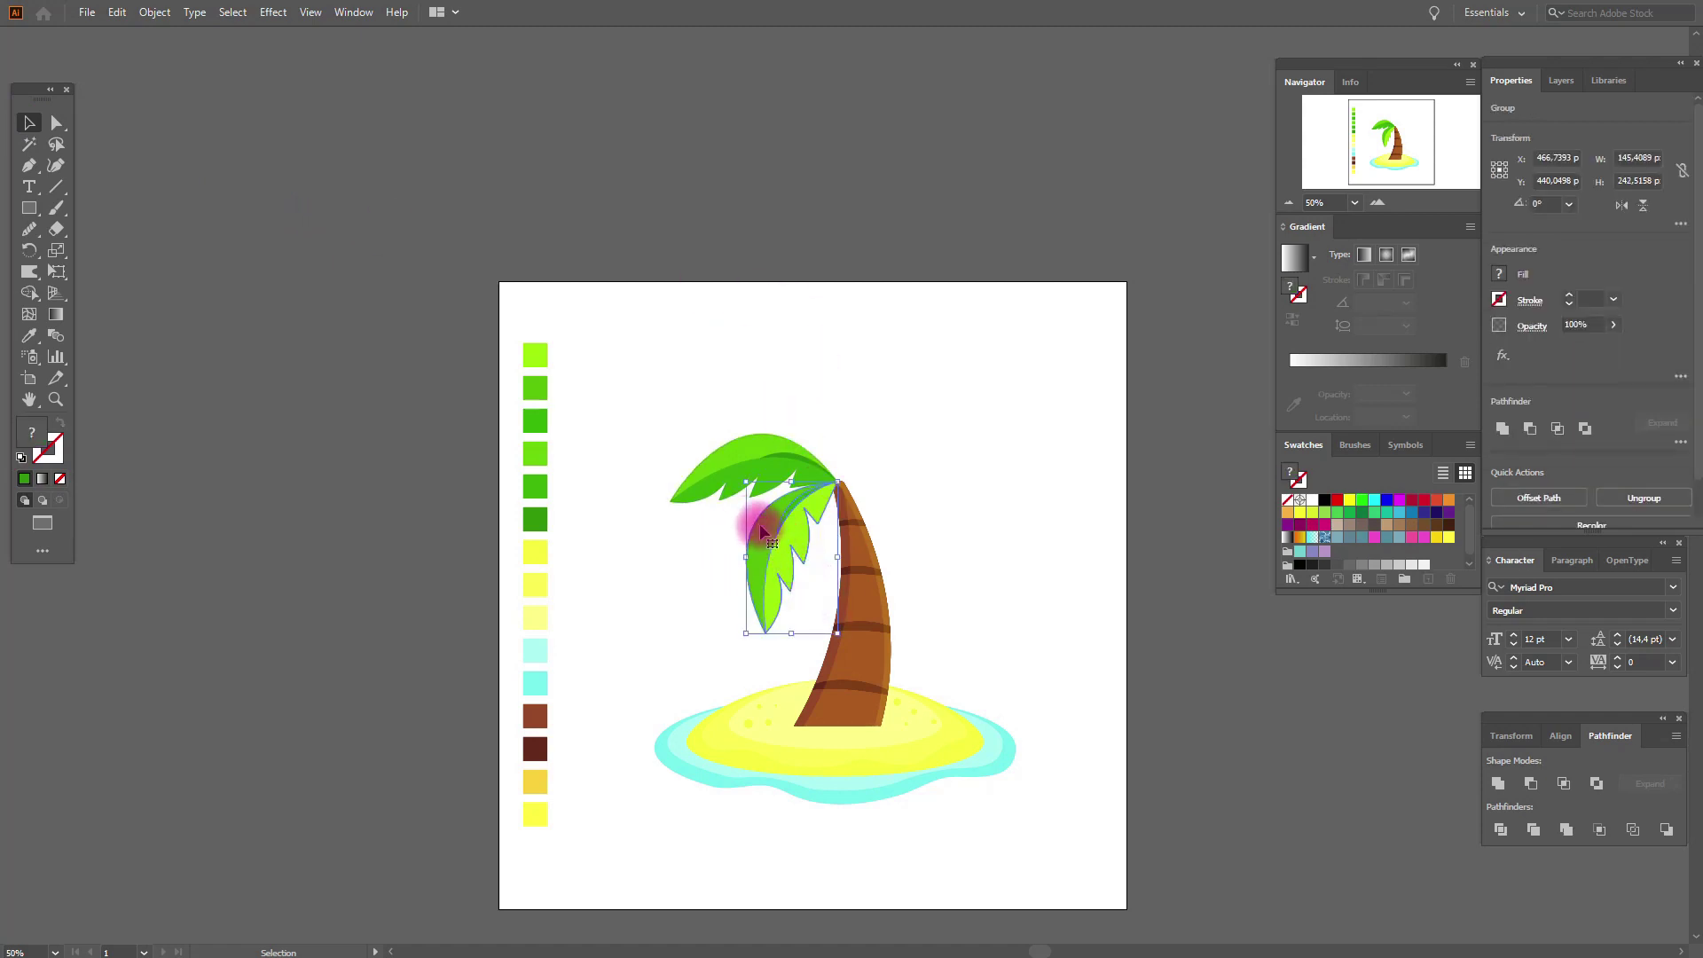
key("ctrl+z")
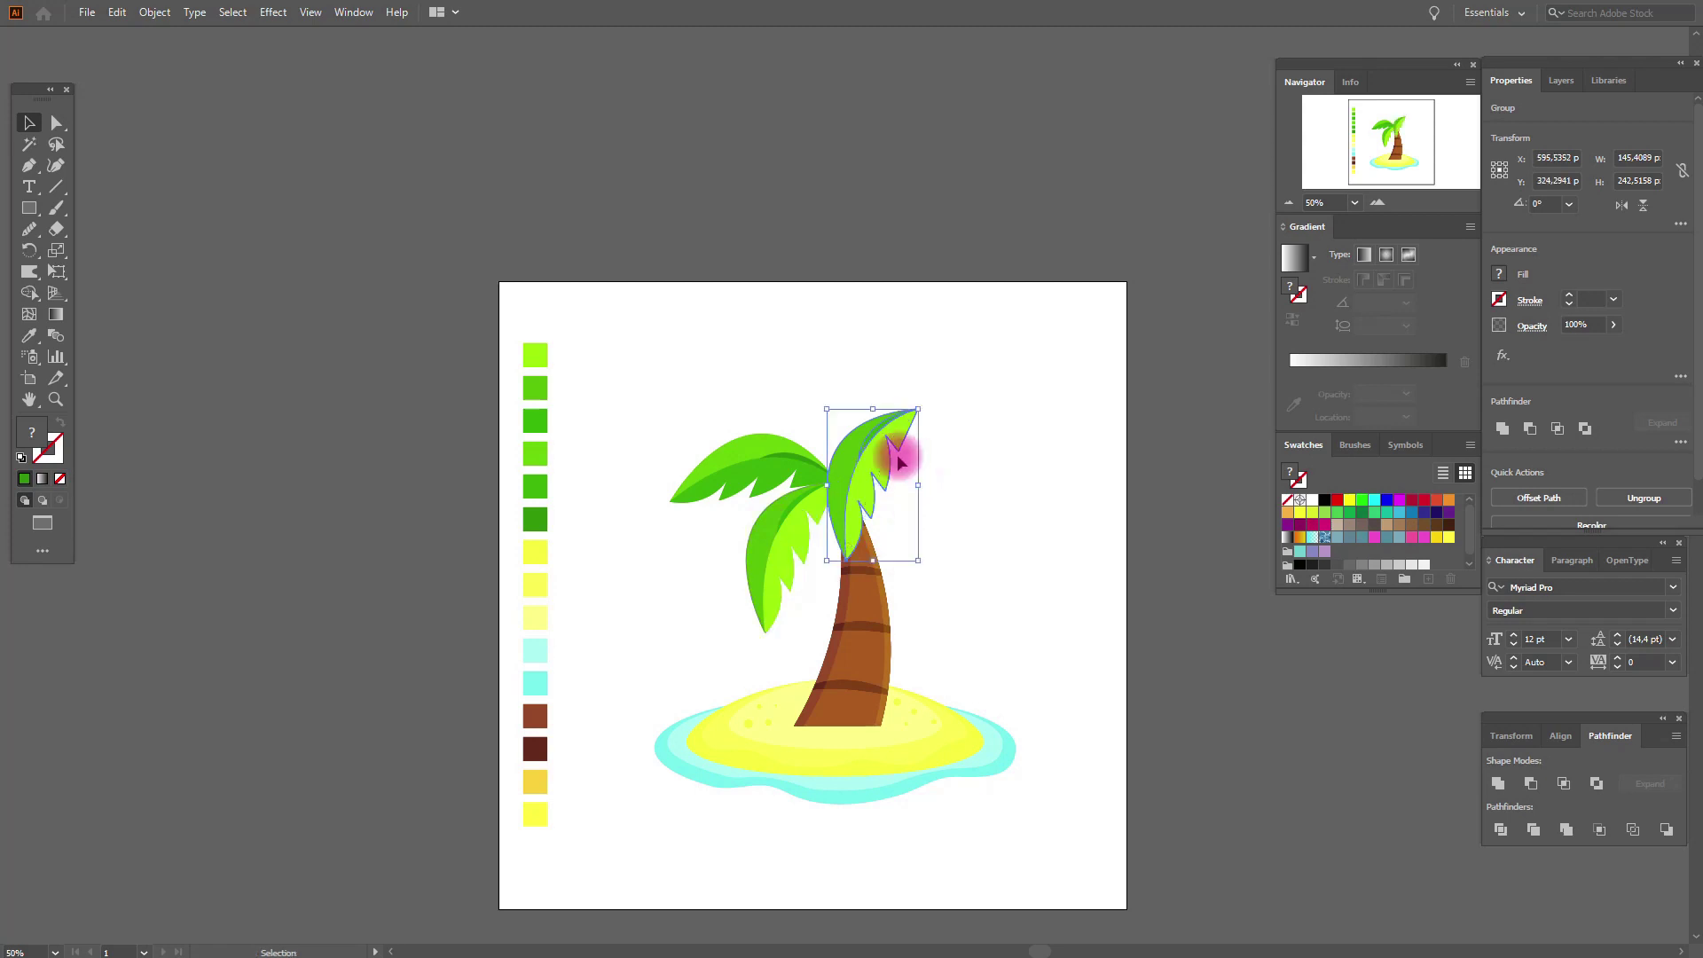
left_click_drag(932, 487, 753, 638)
left_click_drag(889, 513, 845, 452)
left_click(940, 454)
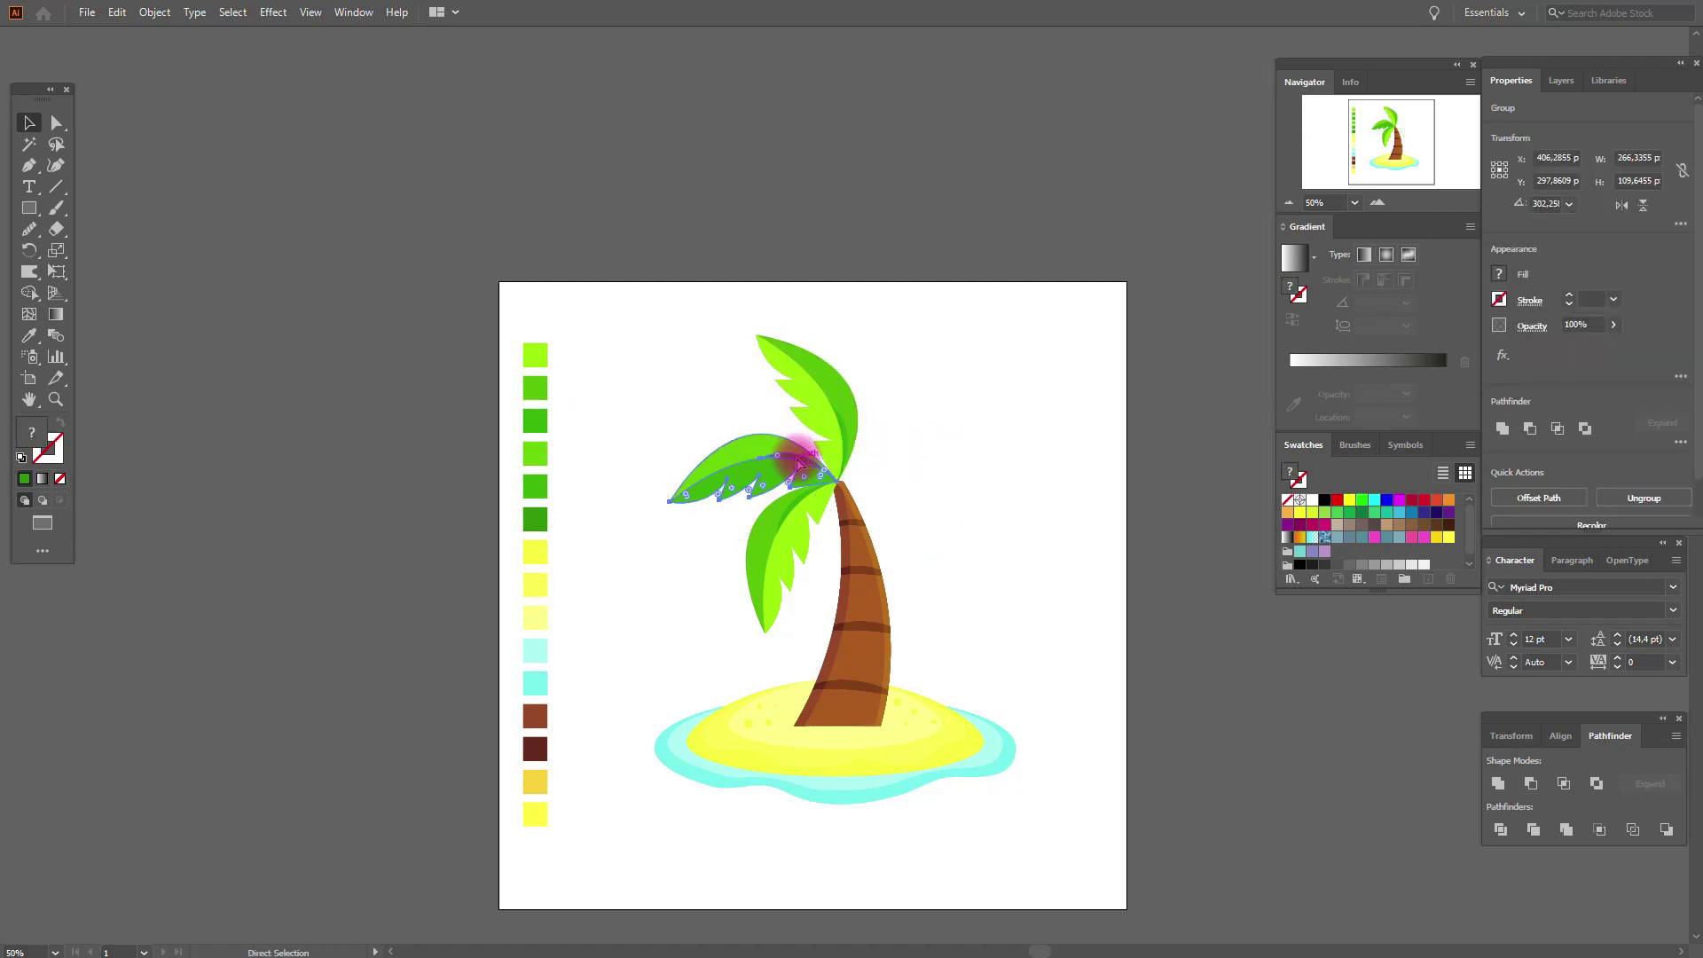
- Copy the recolored darker leaf, reflect the copy across the vertical axis and place it opposite the original at the trunk's top
right_click(1005, 546)
right_click(847, 491)
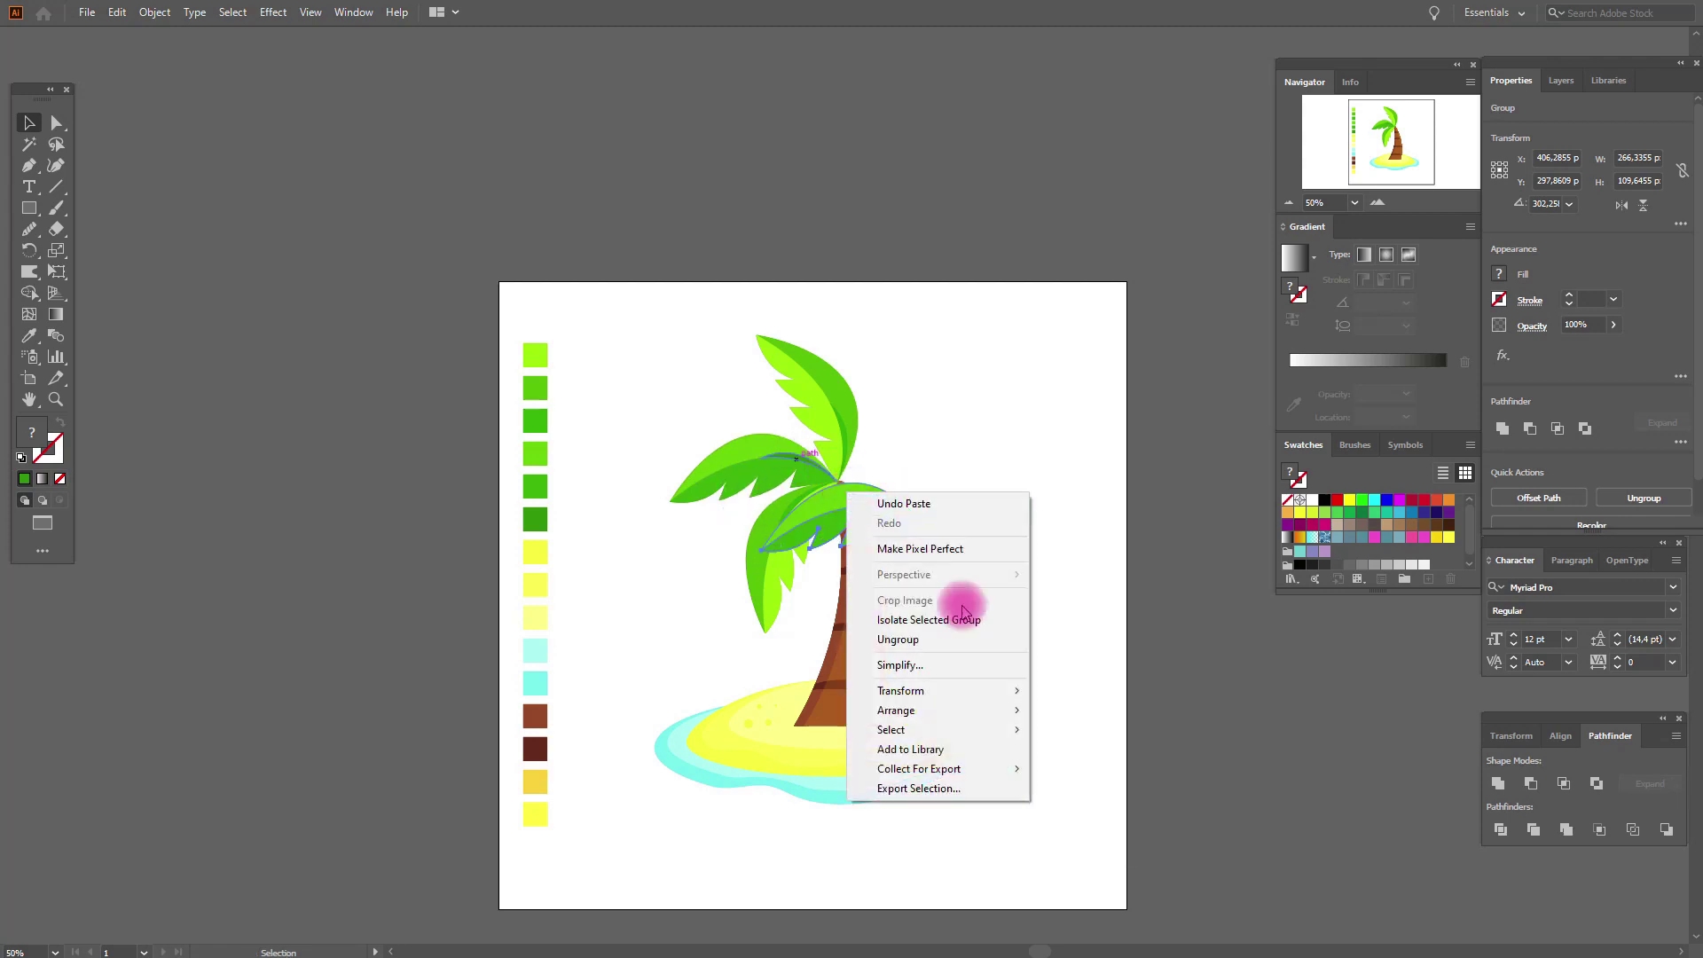
mouse_move(996, 690)
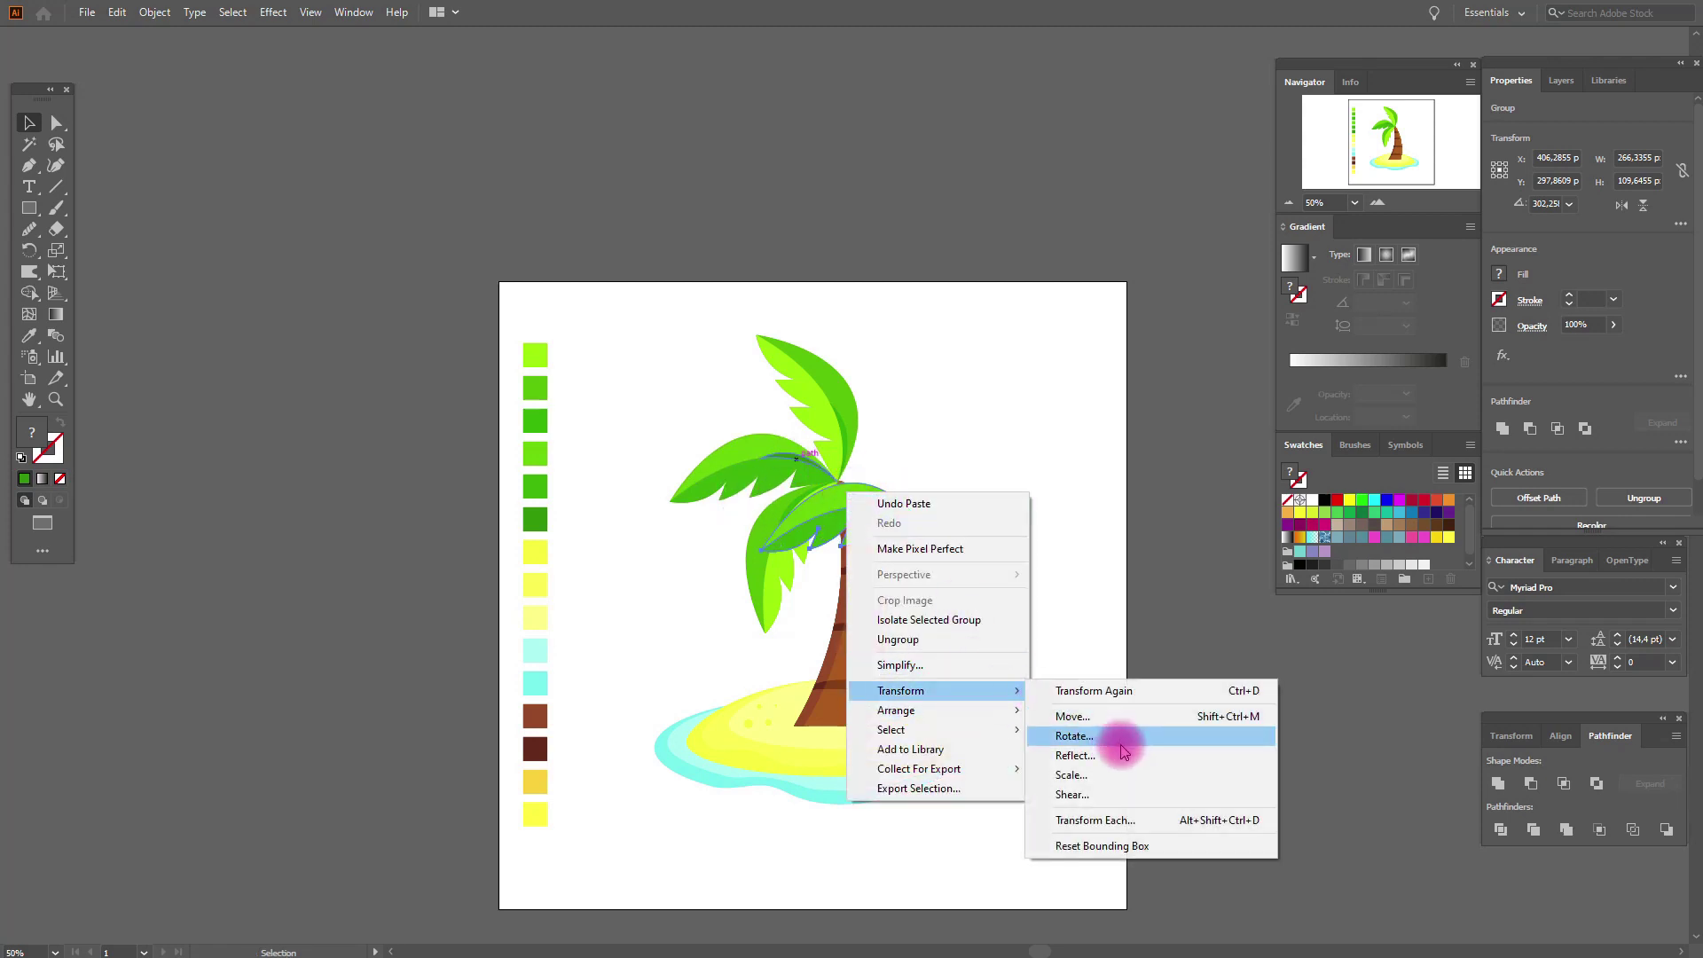
left_click(1075, 755)
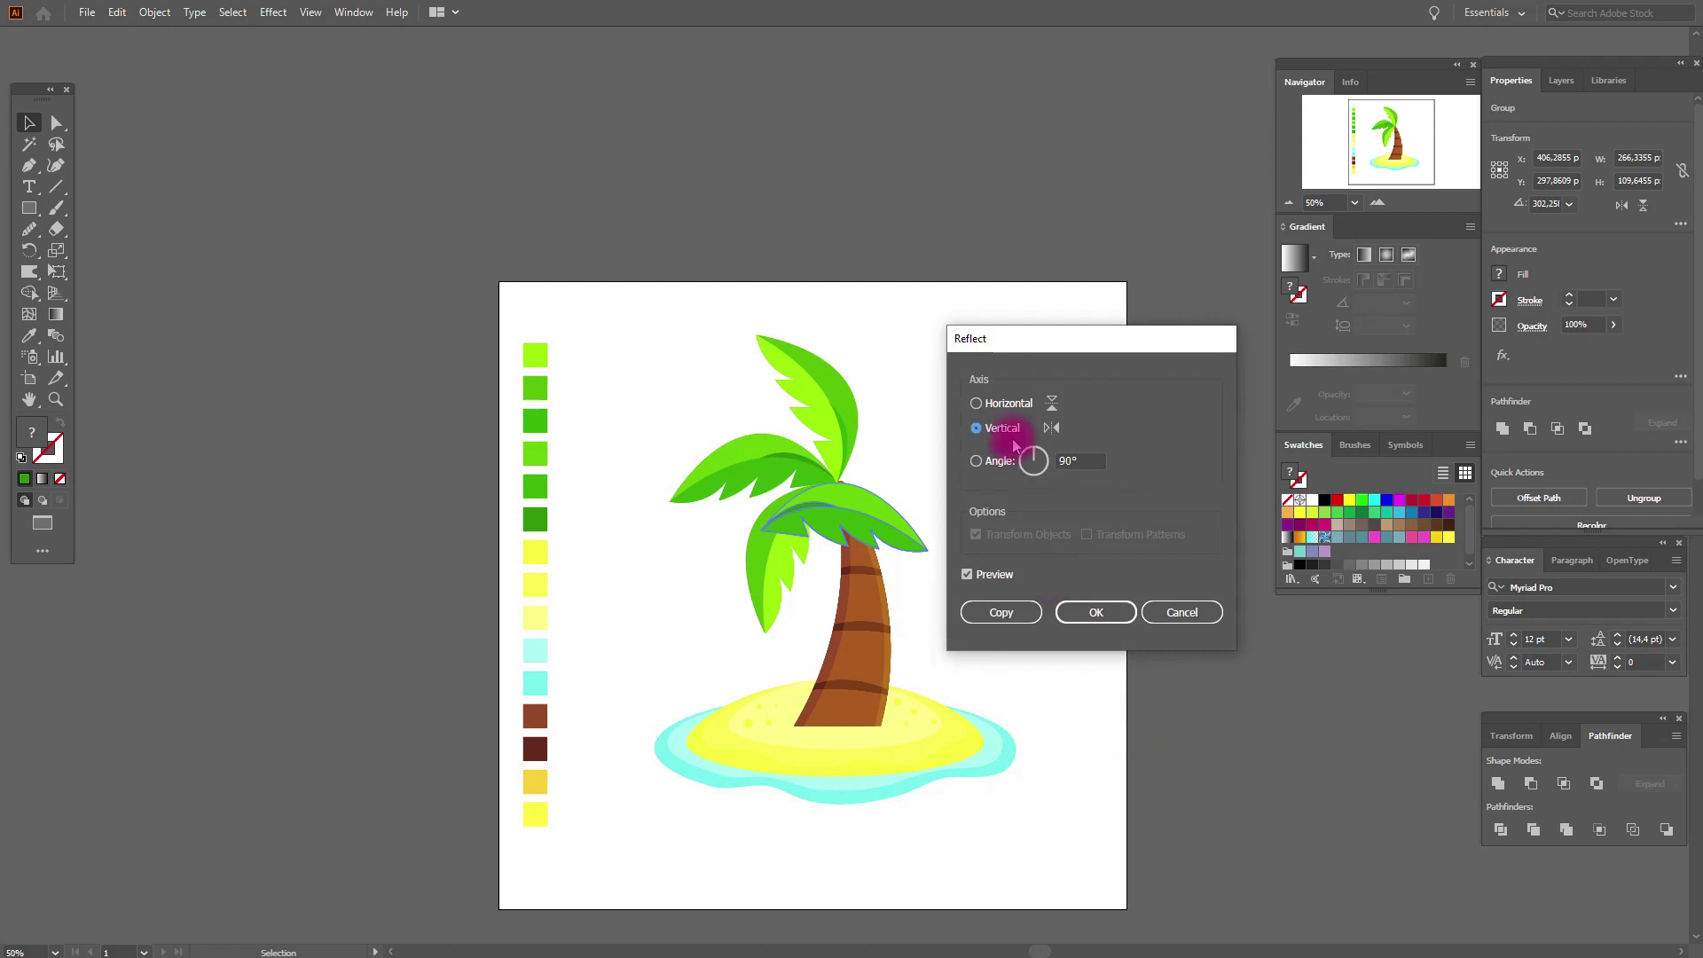
left_click(1108, 614)
left_click_drag(817, 514, 923, 476)
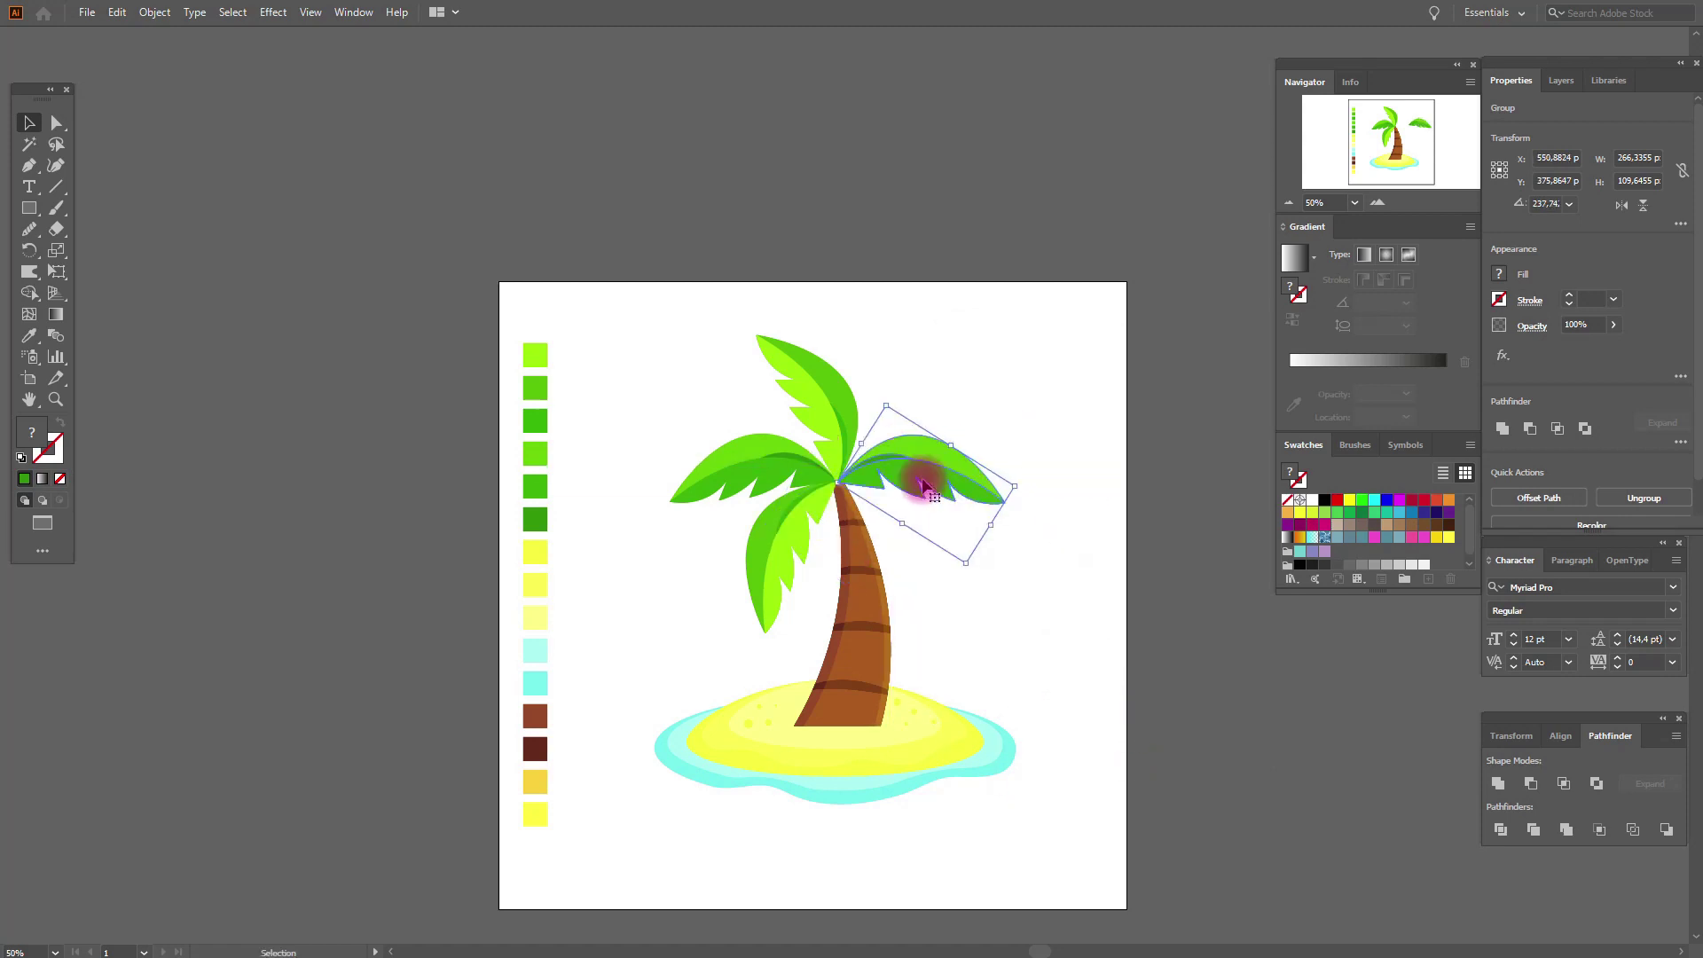
left_click(939, 538)
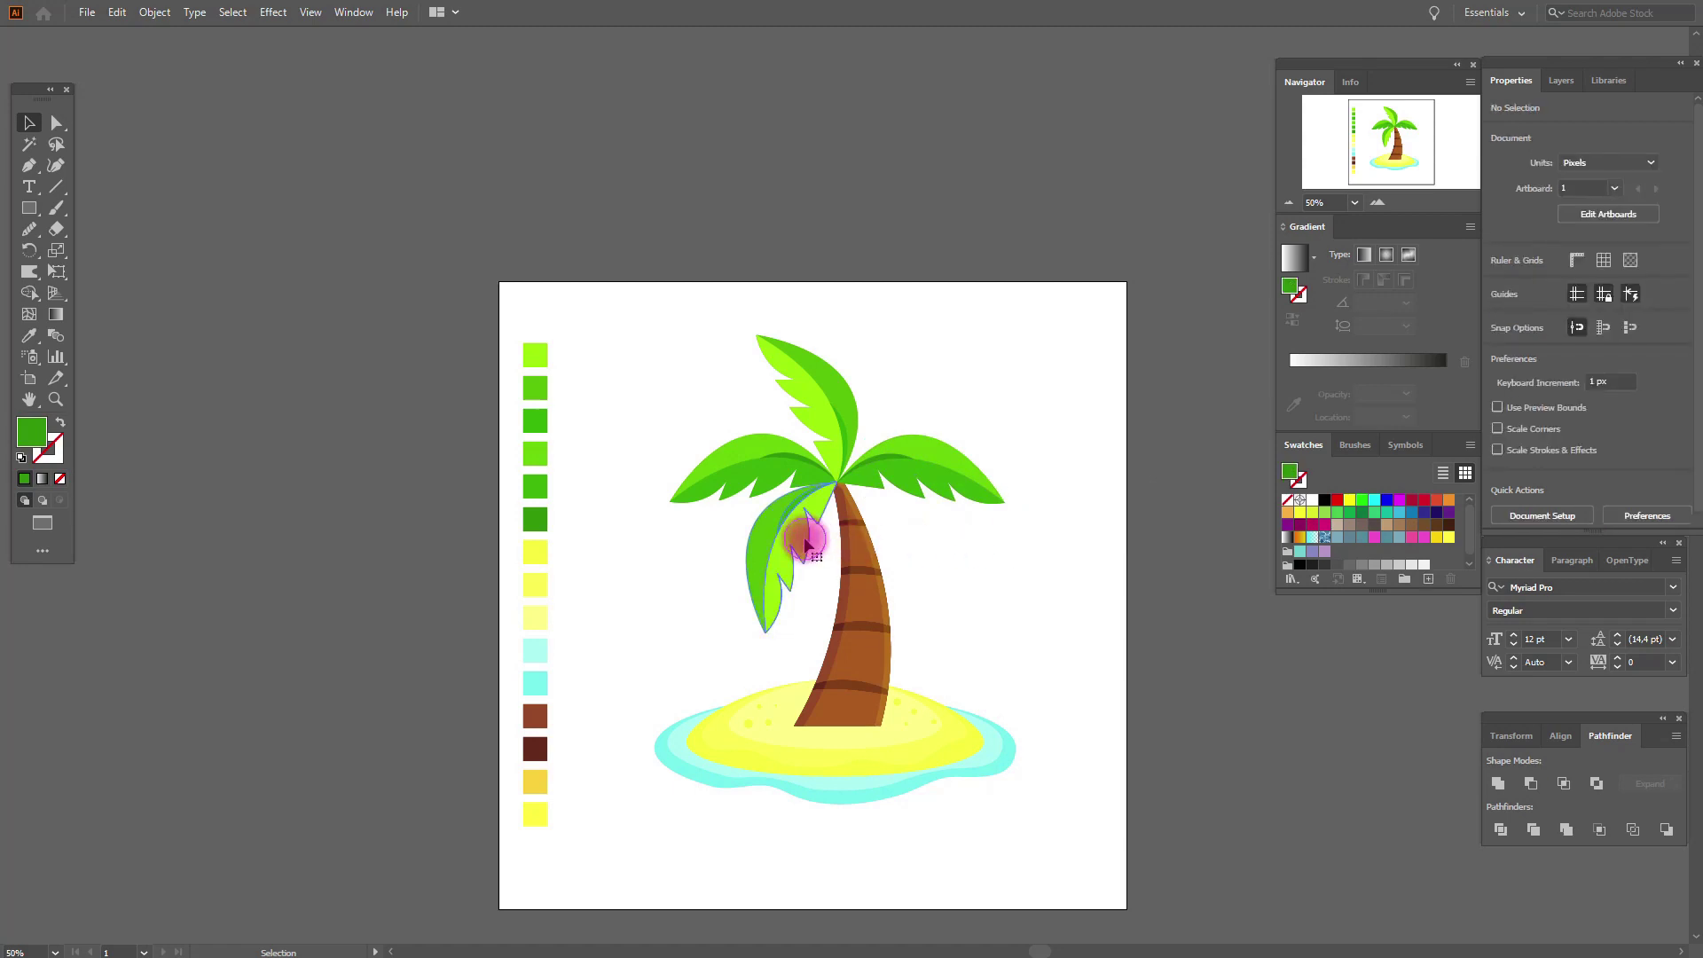
- Copy the drooping light-green leaf, reflect the copy across the vertical axis and hang it on the trunk's other side
key("ctrl+c")
key("ctrl+v")
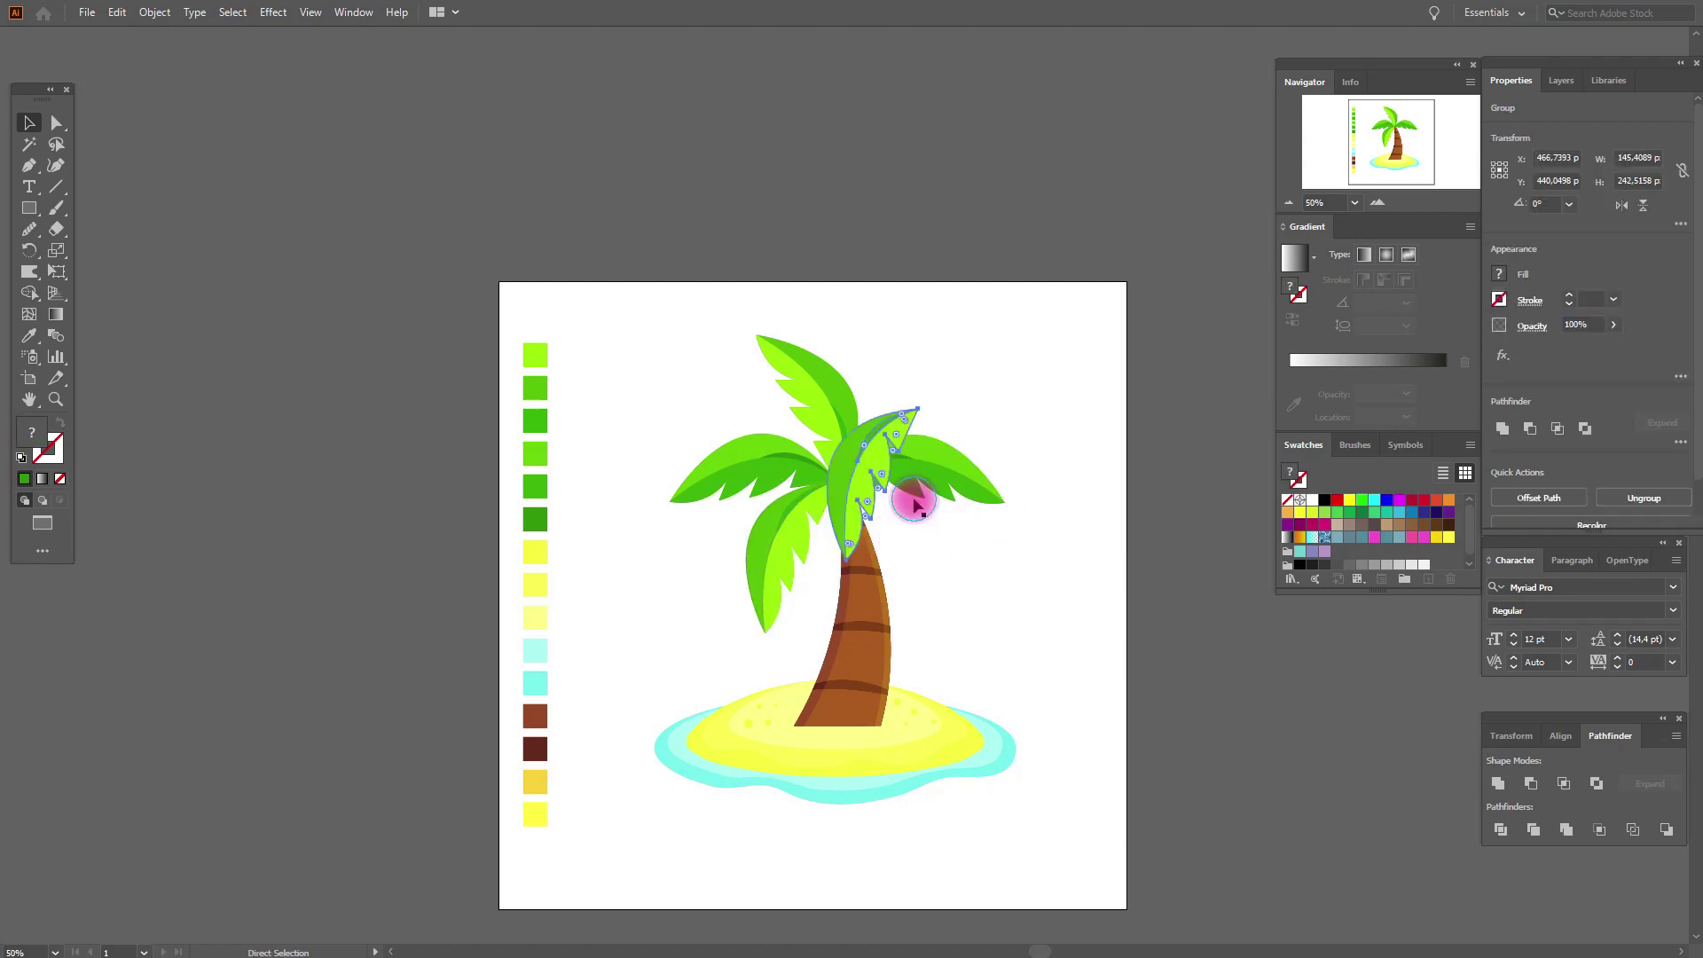
right_click(915, 502)
right_click(867, 463)
mouse_move(1016, 660)
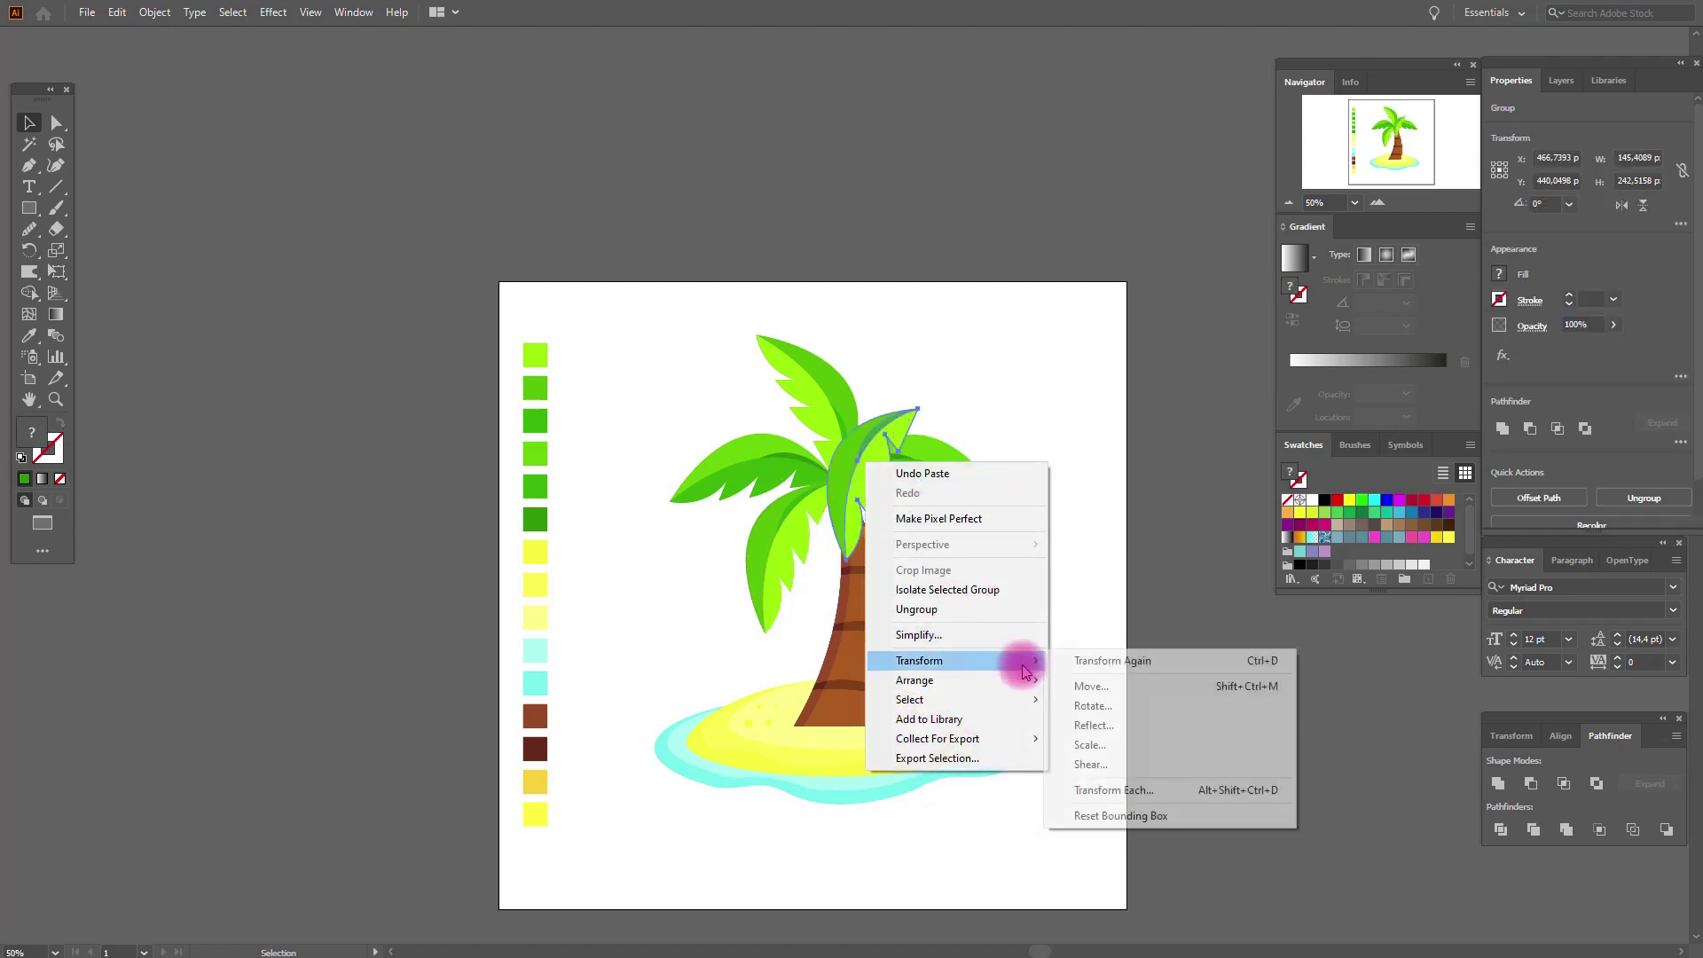
left_click(1105, 727)
left_click(1100, 608)
left_click_drag(894, 477, 901, 552)
left_click(1134, 554)
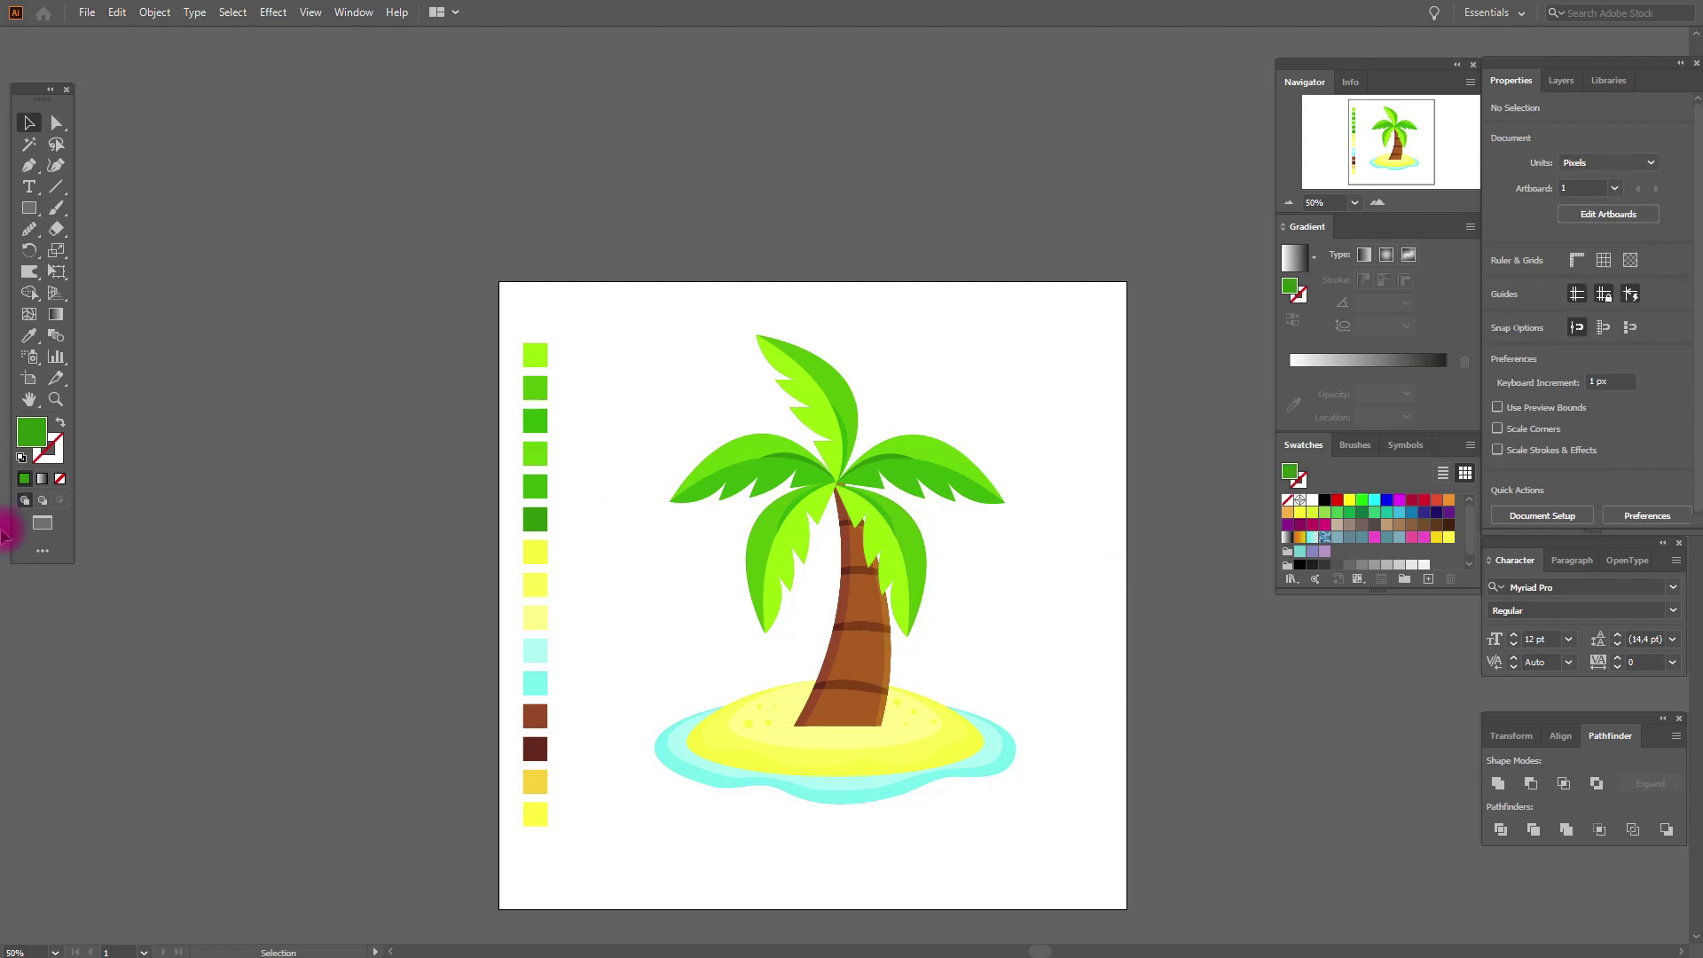
- Nudge the upright leaf and the mirrored darker leaf so their inner ends meet the other leaves at the trunk's tip
left_click(58, 400)
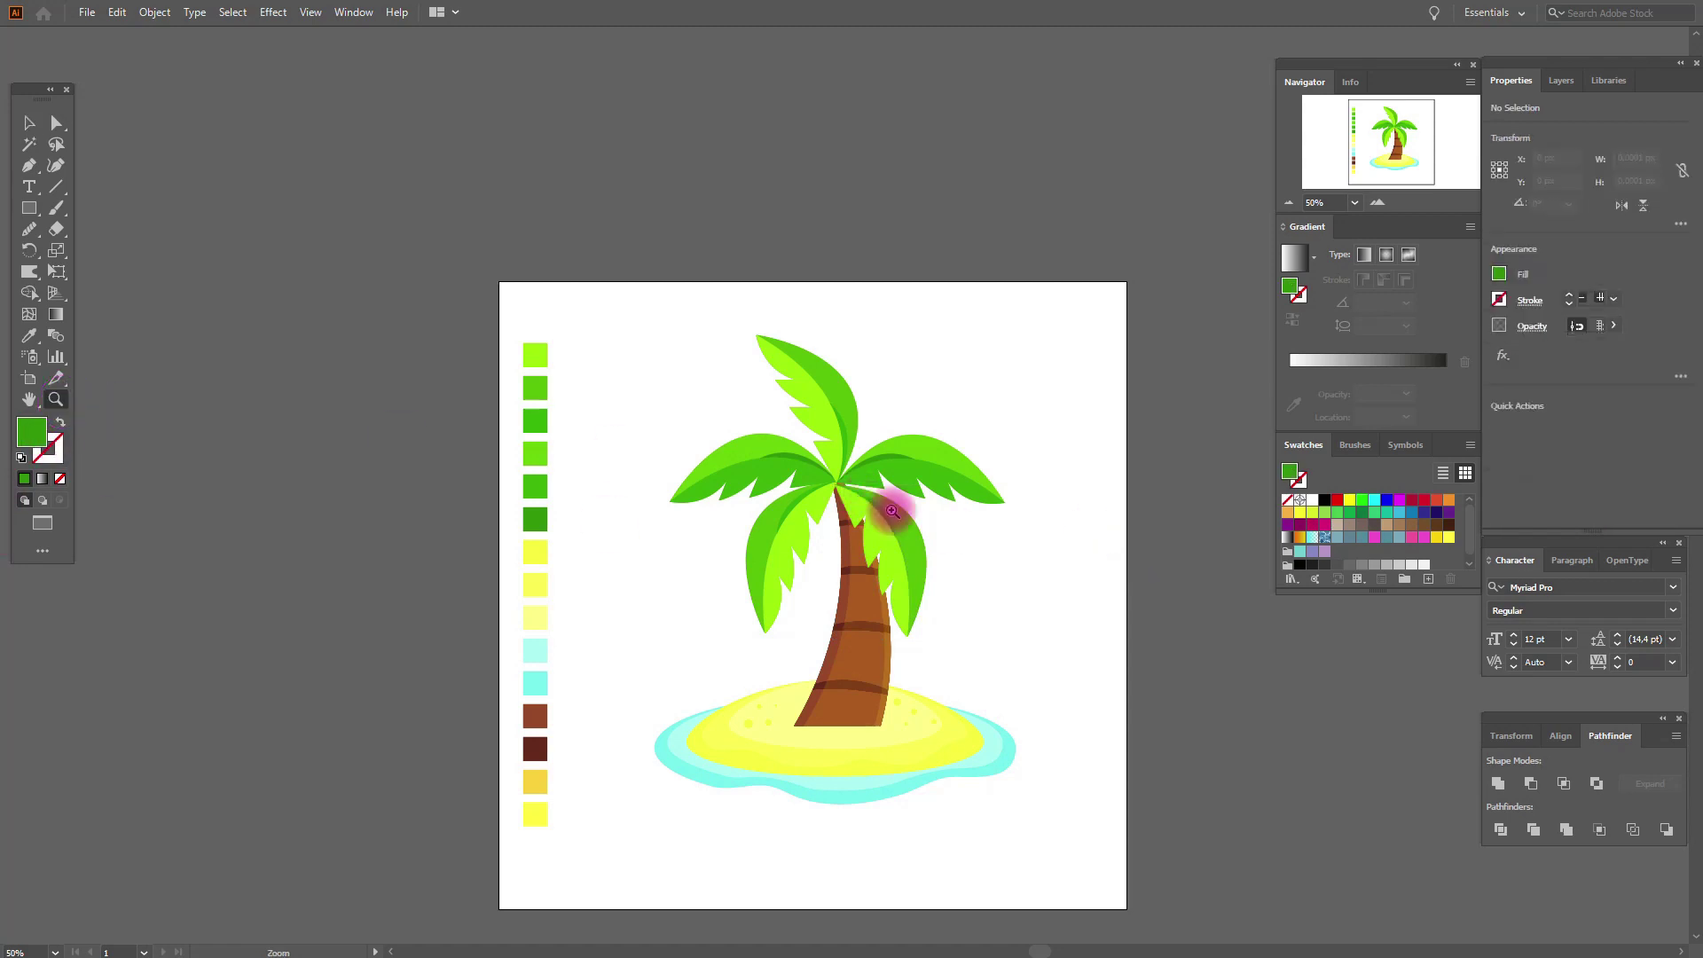
left_click(944, 497)
left_click(838, 488)
left_click(828, 486)
left_click(781, 461)
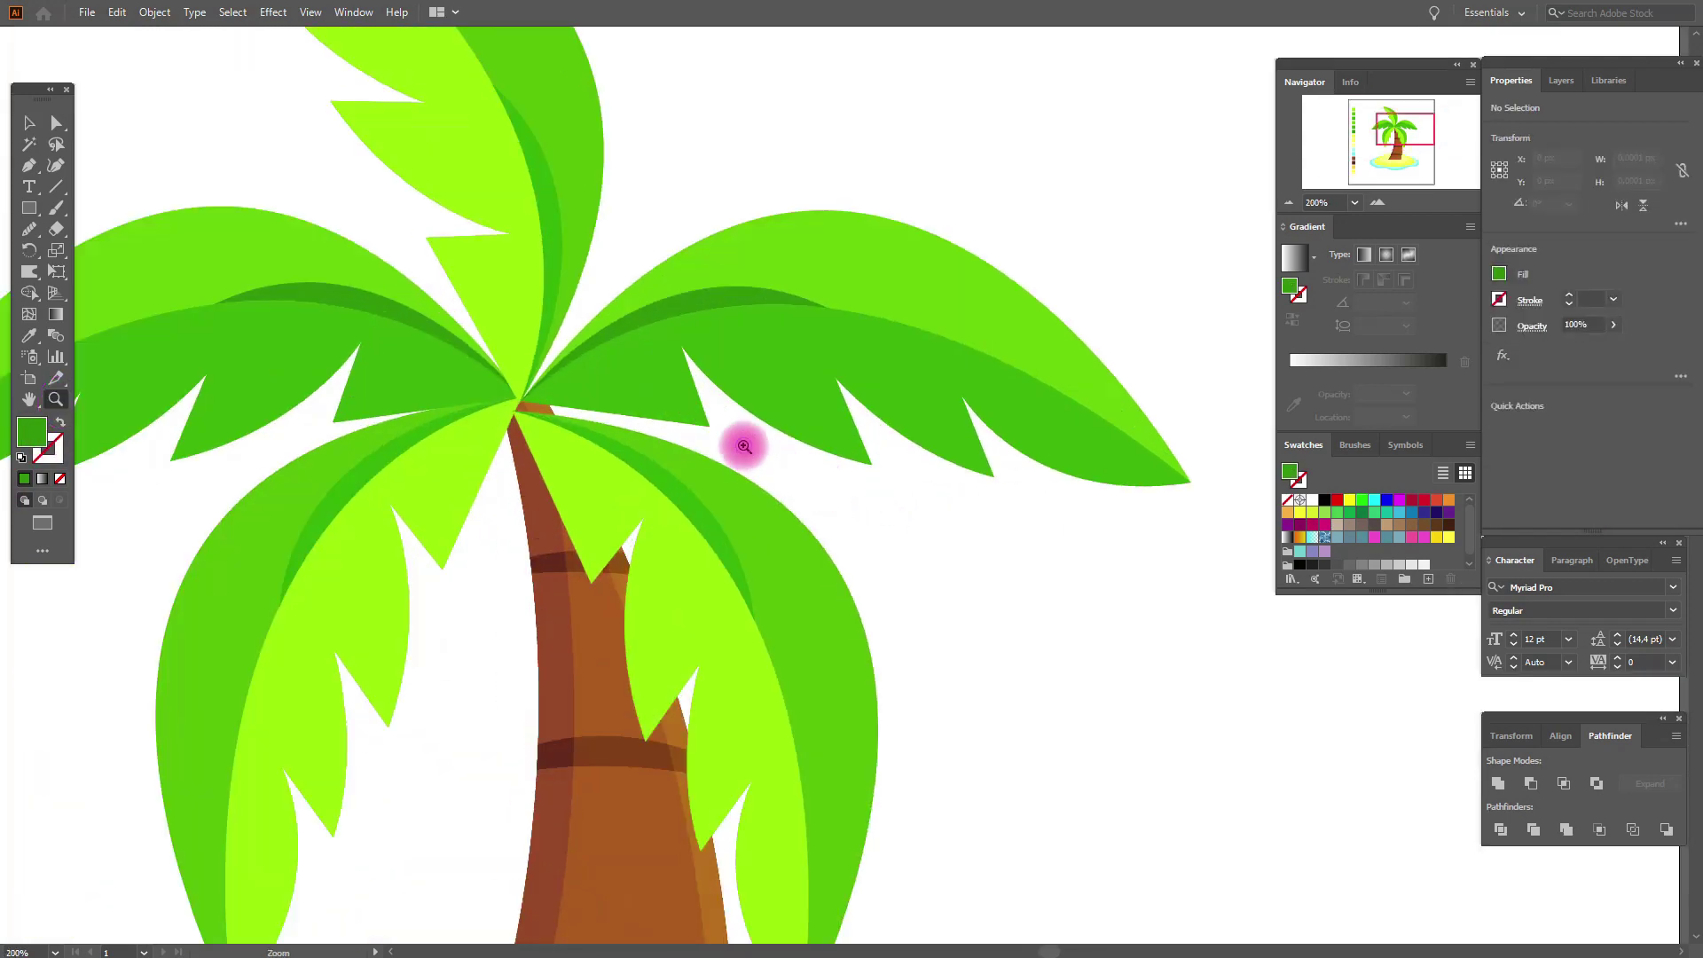
left_click(746, 444)
left_click(754, 456)
left_click(753, 456)
left_click(29, 123)
mouse_move(543, 391)
left_mouse_down()
mouse_move(544, 369)
mouse_move(550, 383)
left_mouse_up()
left_click_drag(577, 487, 578, 483)
left_click(551, 529)
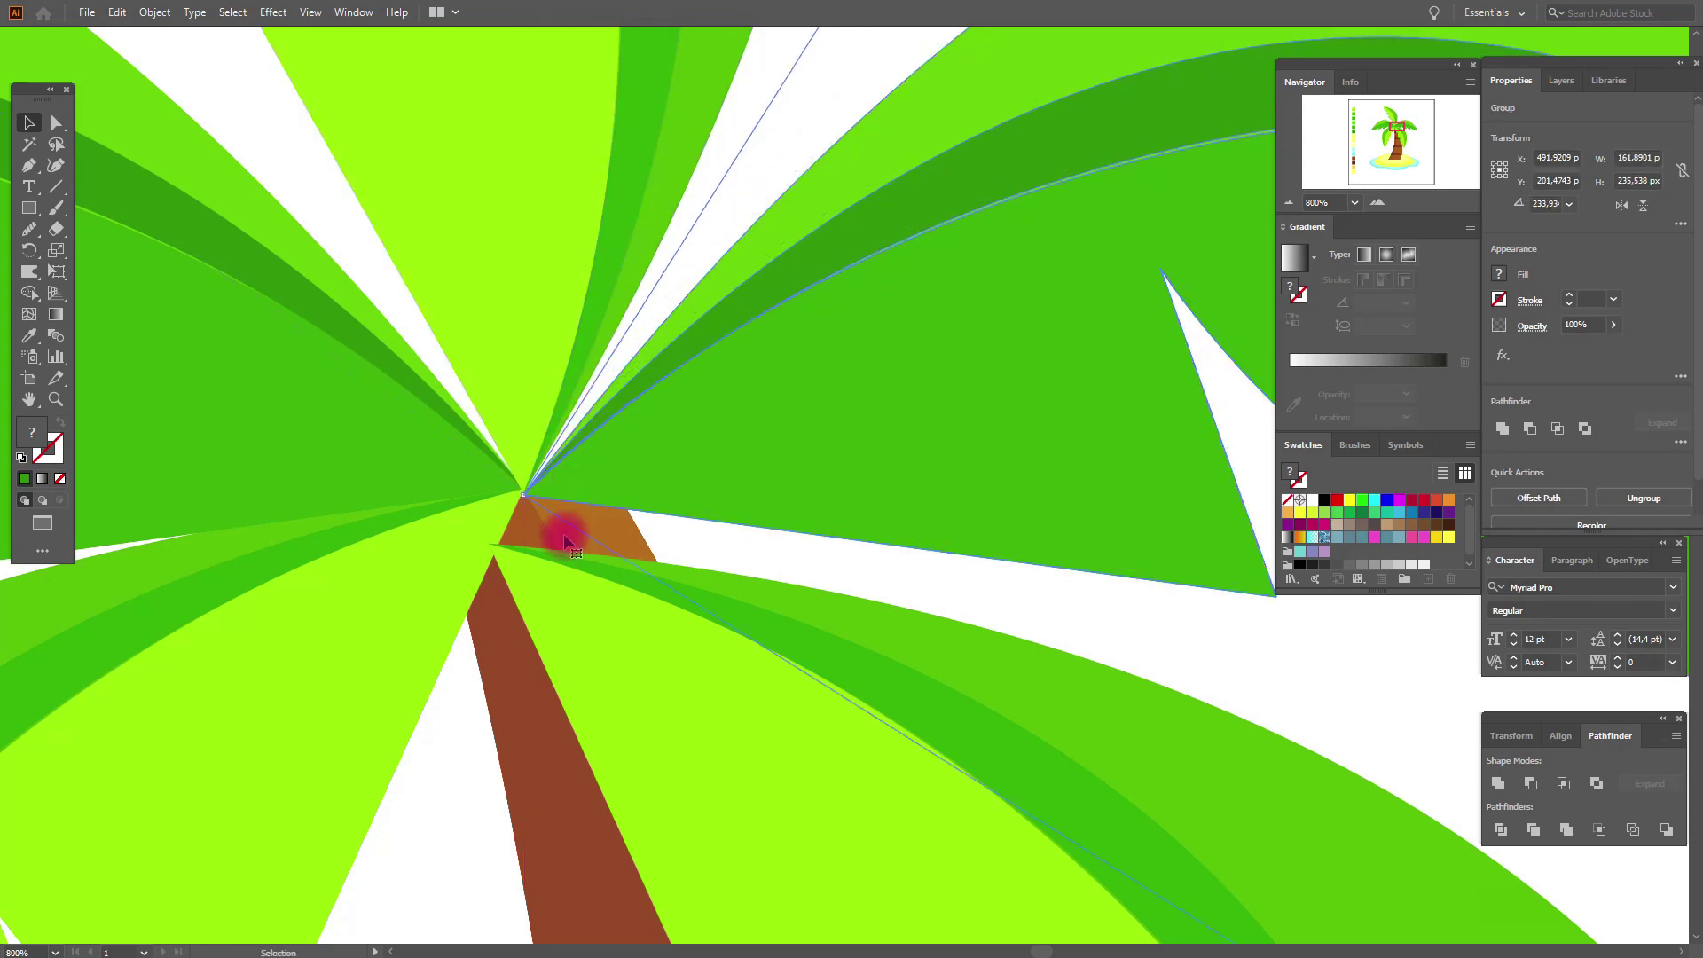
- Move the mirrored drooping leaf's inner end onto the shared leaf joint, then deselect everything and return to 50% zoom
left_click_drag(533, 579, 665, 293)
left_click(666, 293)
left_click_drag(556, 380, 559, 380)
left_click(609, 353)
left_click(733, 240)
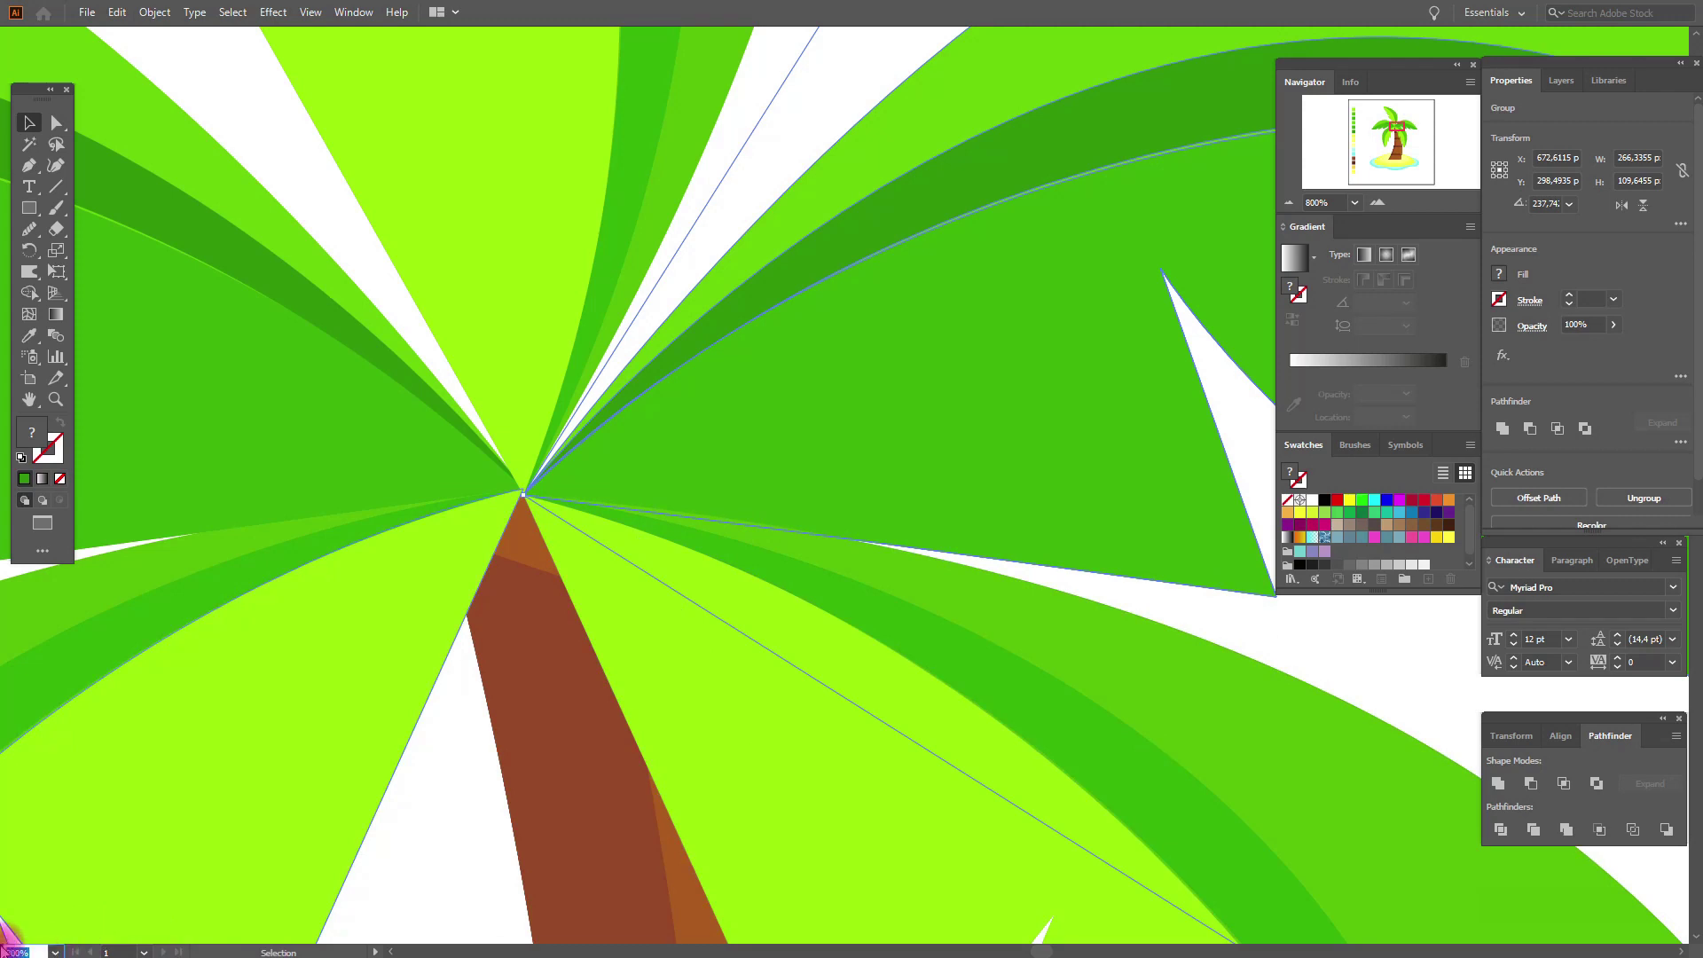
left_click(7, 953)
type("50")
key("Return")
left_click(251, 493)
- Sample the sand's yellow and draw small circles on the pale mound on both sides of the trunk's base
left_click_drag(958, 647, 900, 541)
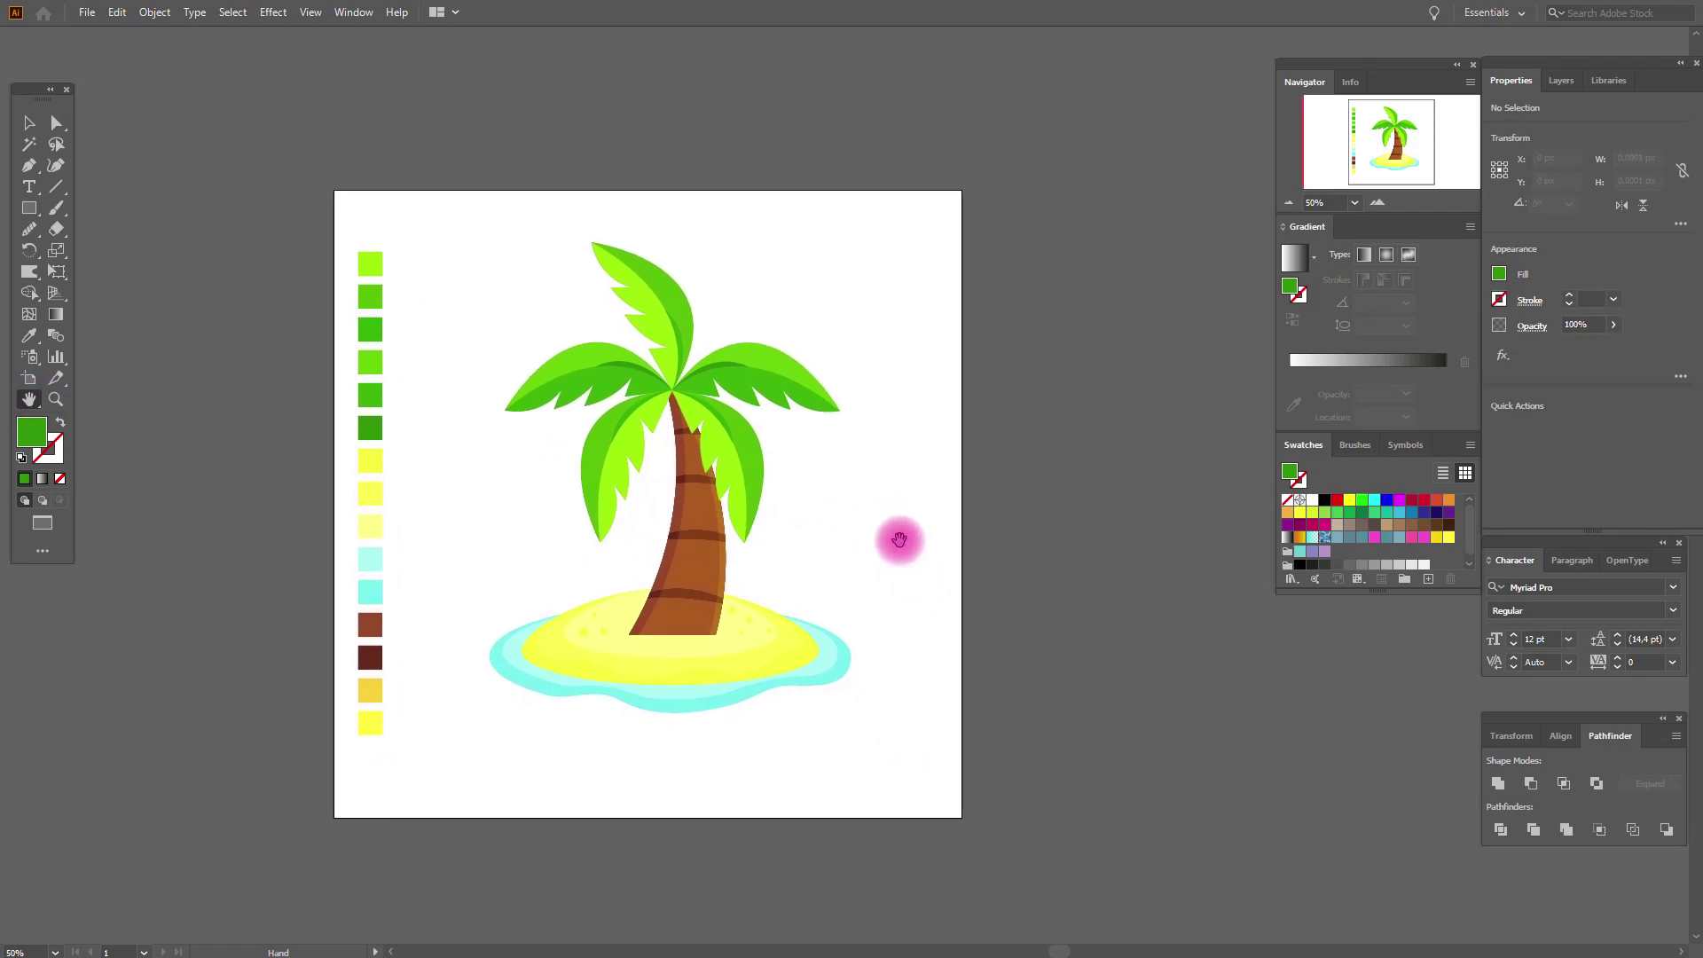
key("z")
key("ctrl+equal")
key("ctrl+equal")
key("ctrl+equal")
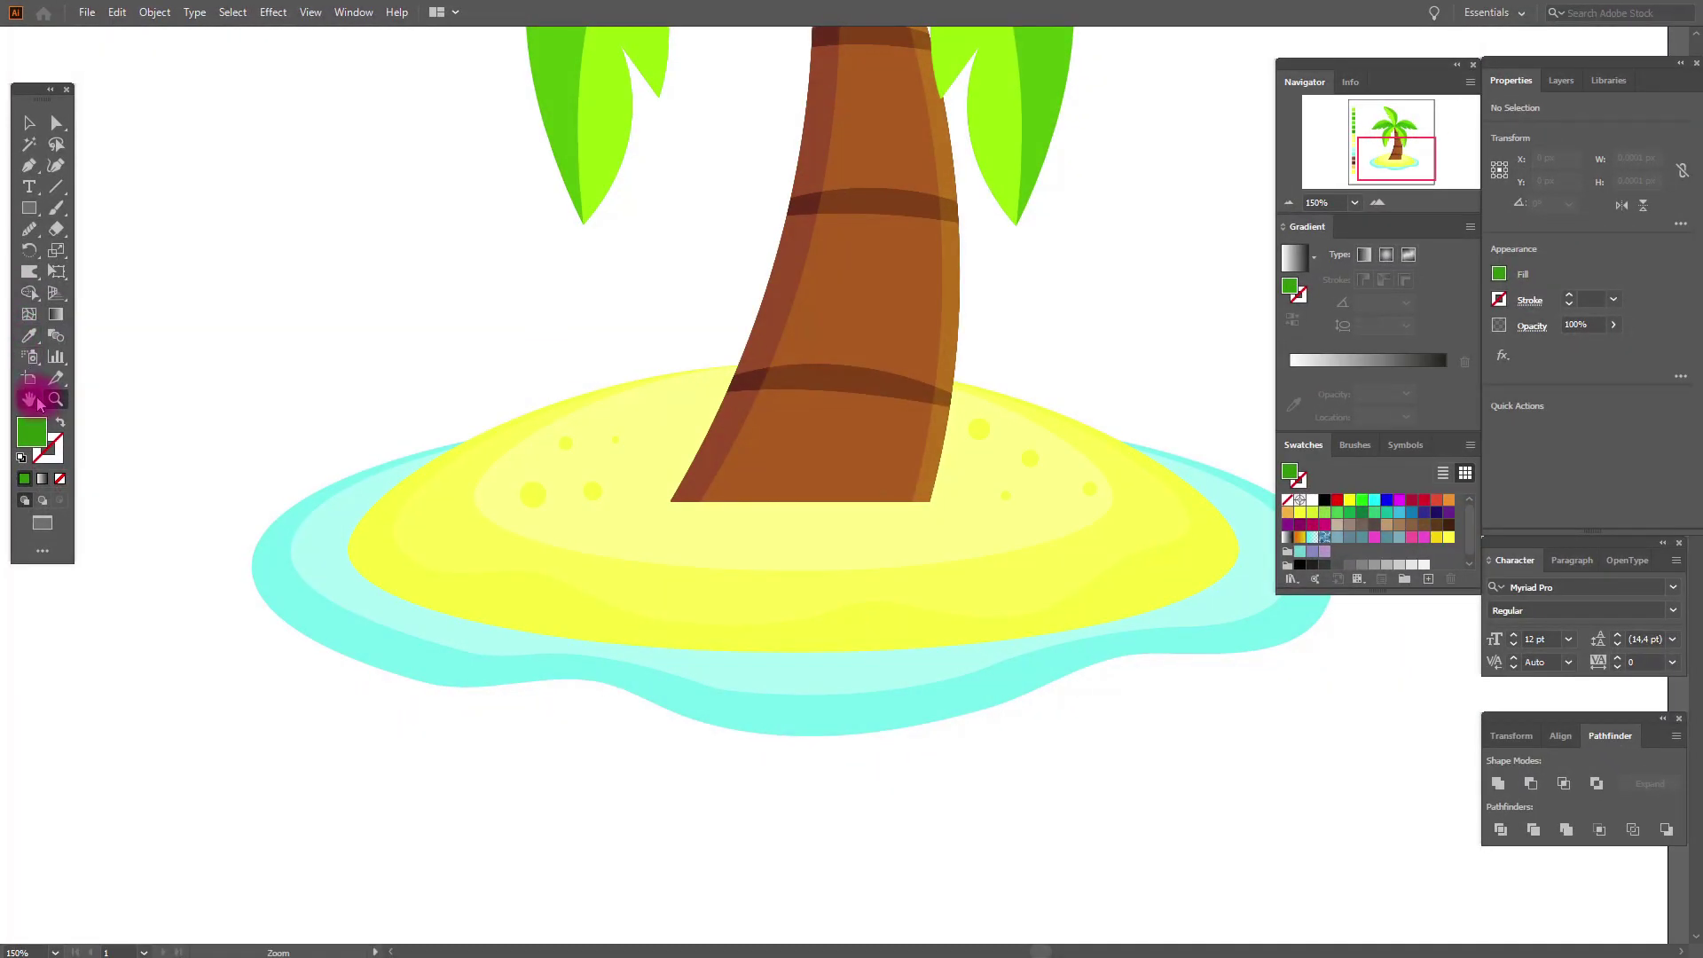
left_click(456, 582)
left_click(29, 207)
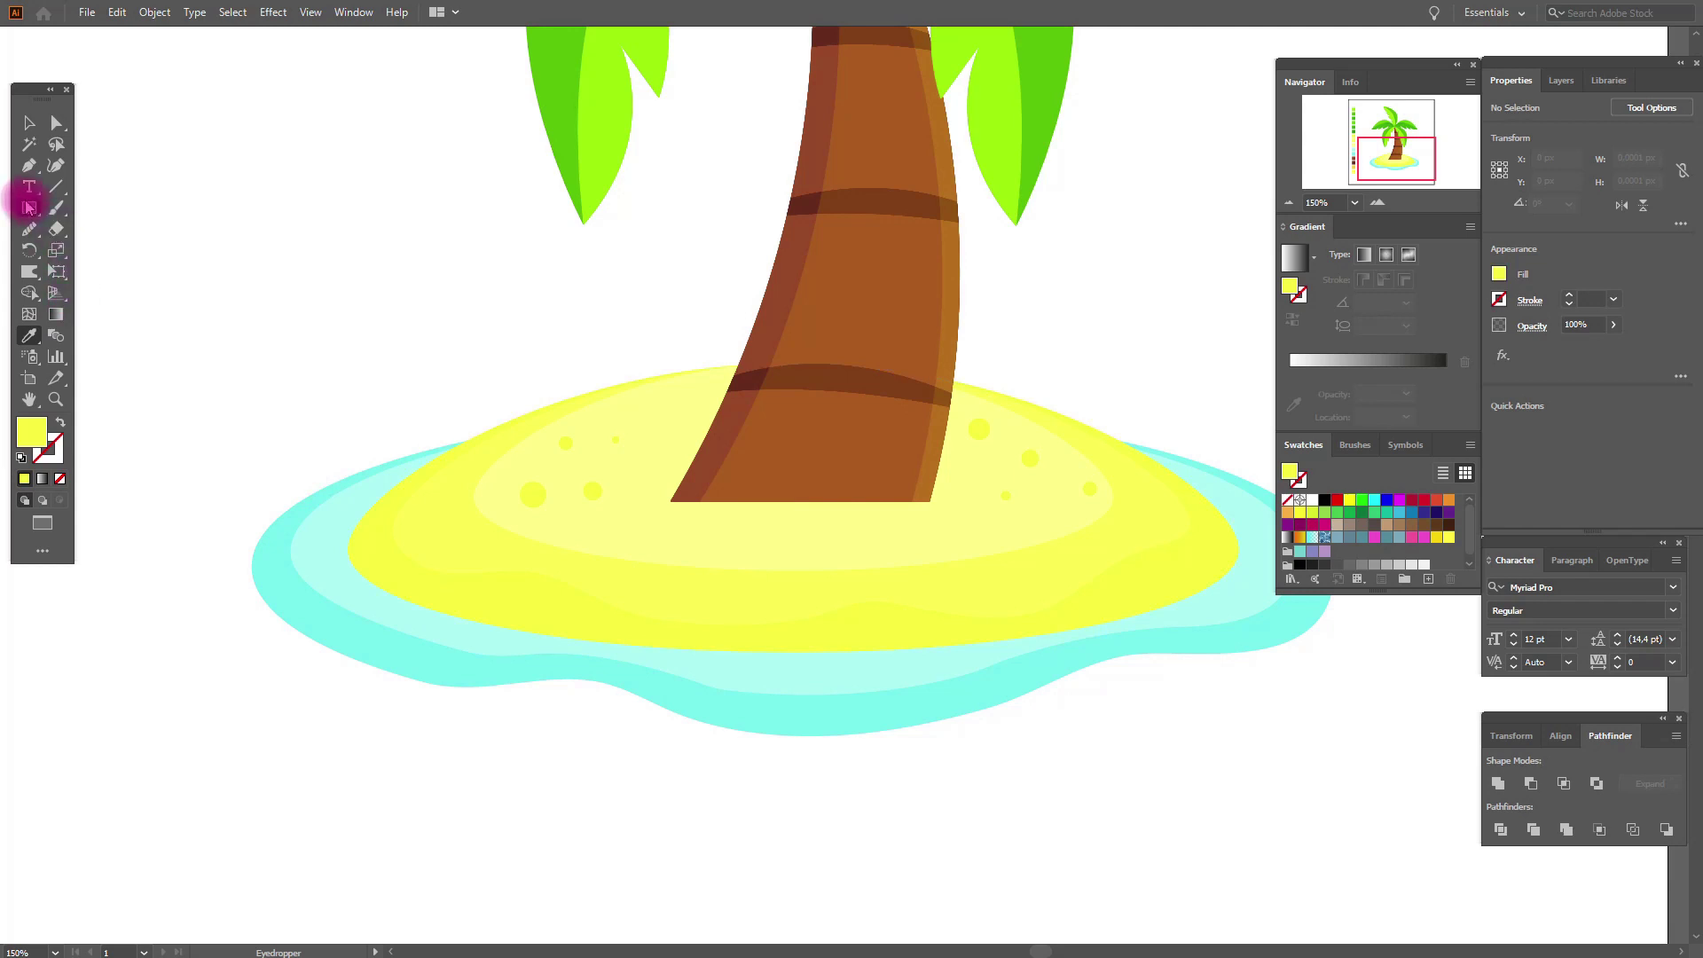
left_click_drag(29, 207, 71, 248)
left_click_drag(658, 406, 662, 458)
left_click_drag(970, 472, 977, 480)
- Sample the pale sand yellow and draw small circles, the last about 3 px wide, near both ends of the darker sand area
key("v")
left_click(470, 532)
key("l")
left_click_drag(466, 468, 473, 475)
left_click_drag(366, 536, 372, 543)
left_click_drag(1101, 542, 1205, 568)
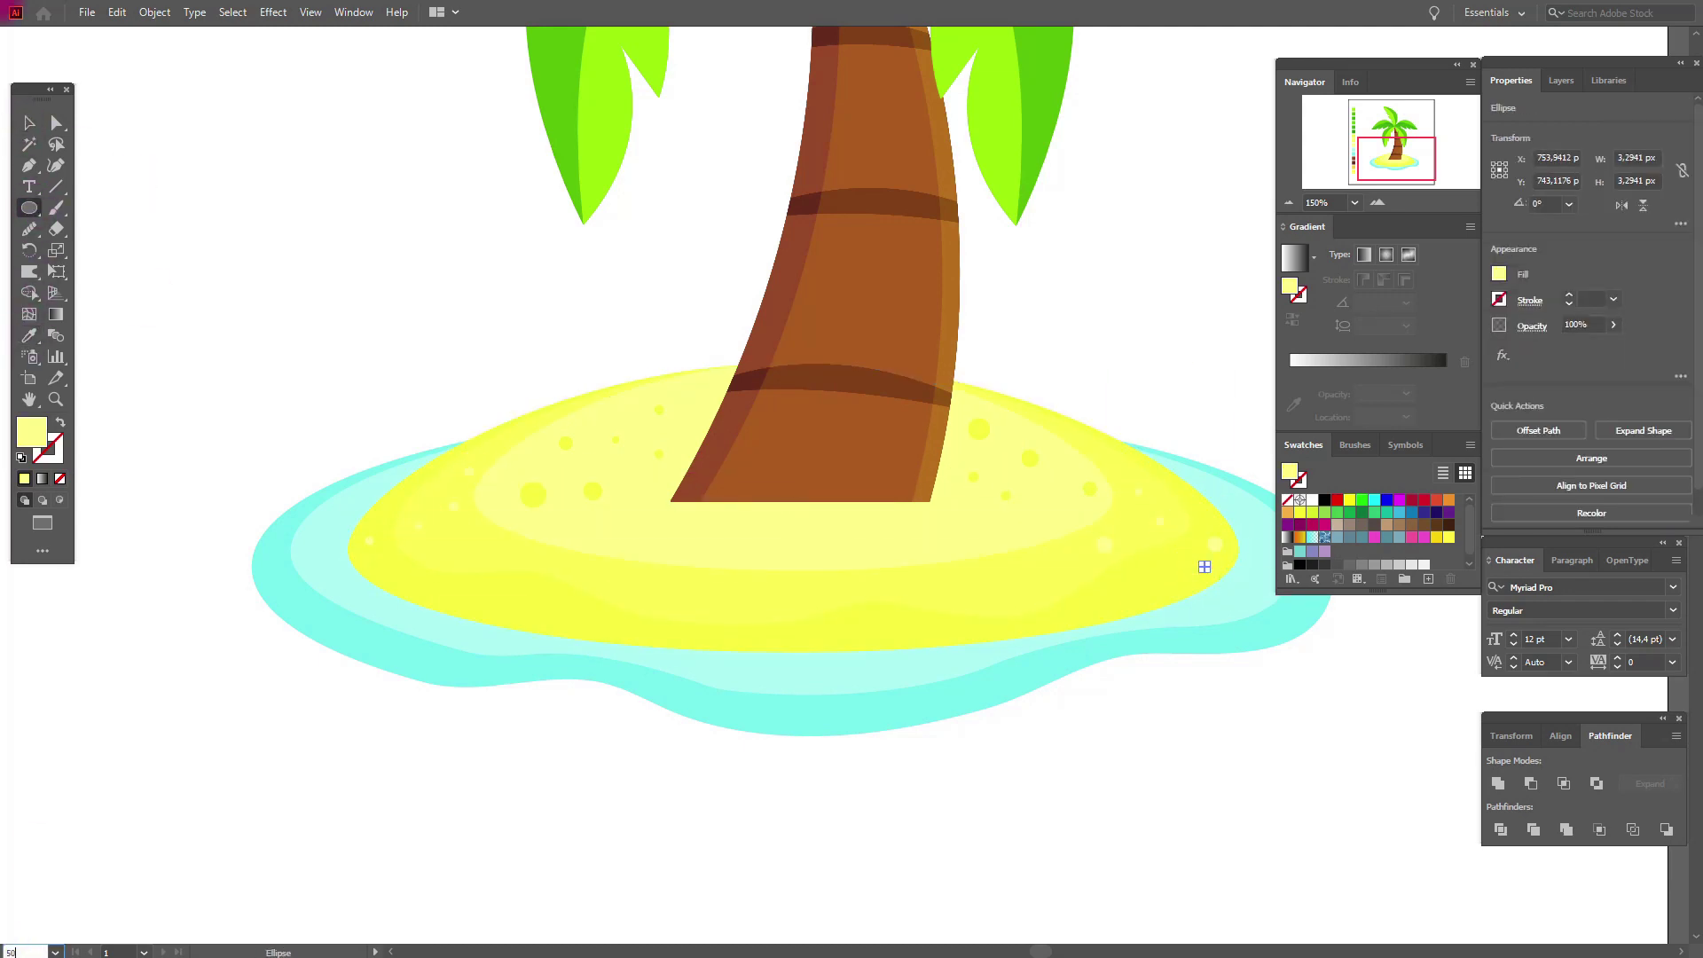
key("Return")
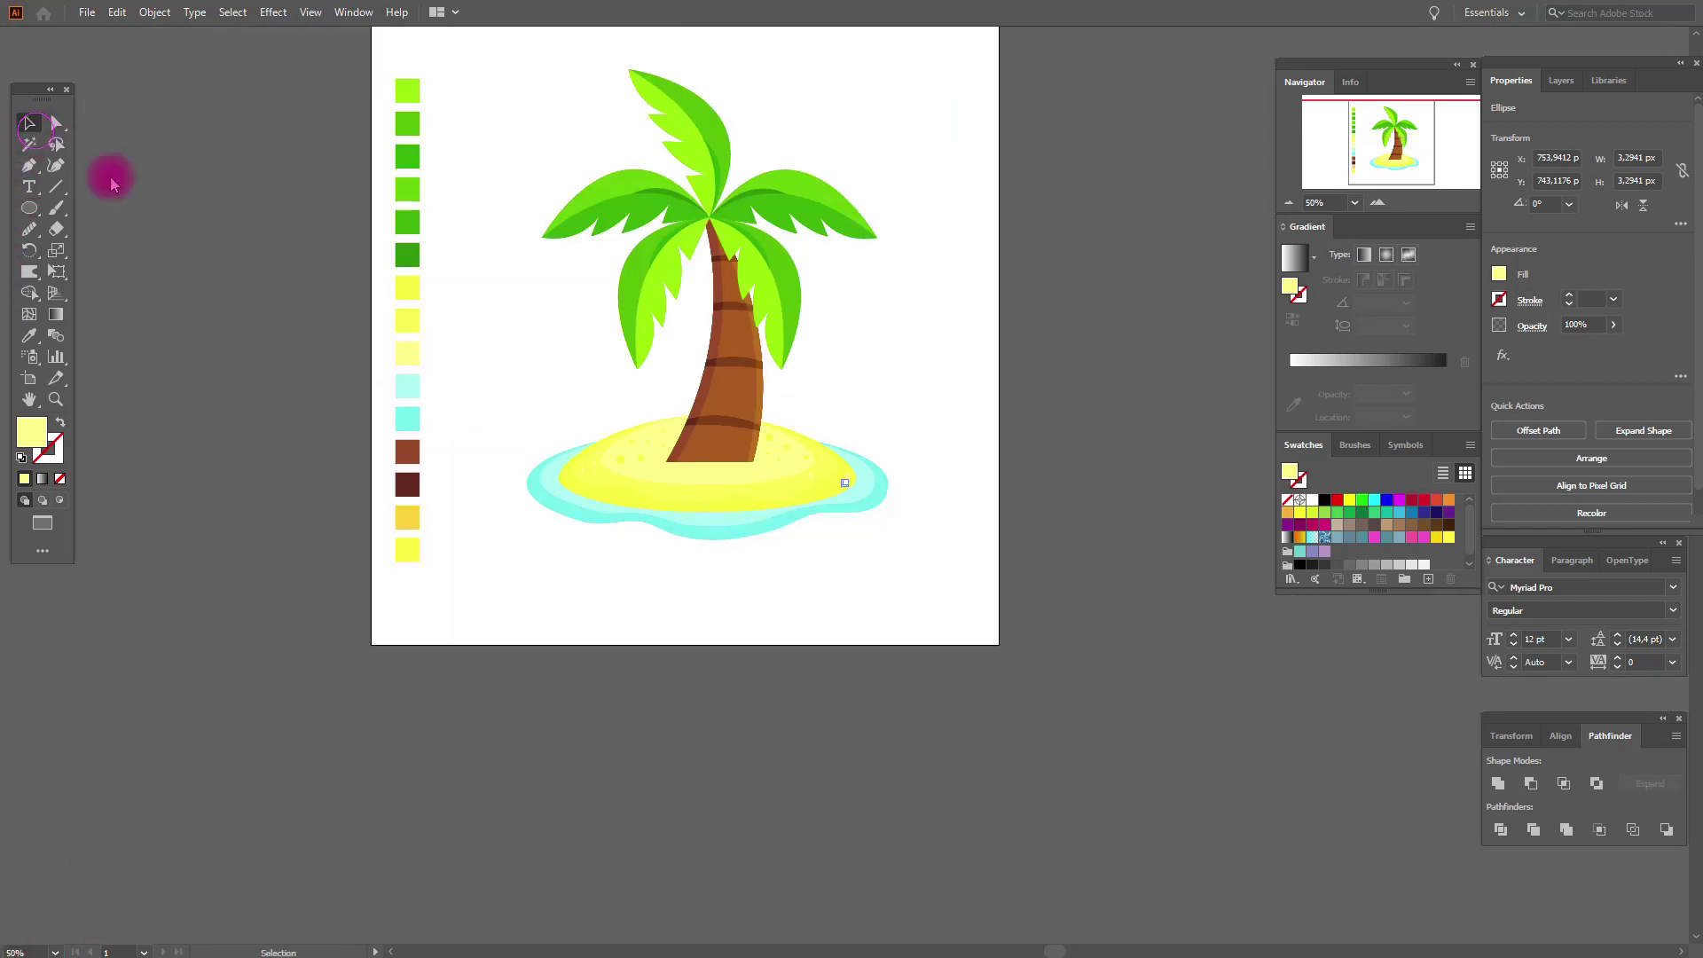
left_click(280, 264)
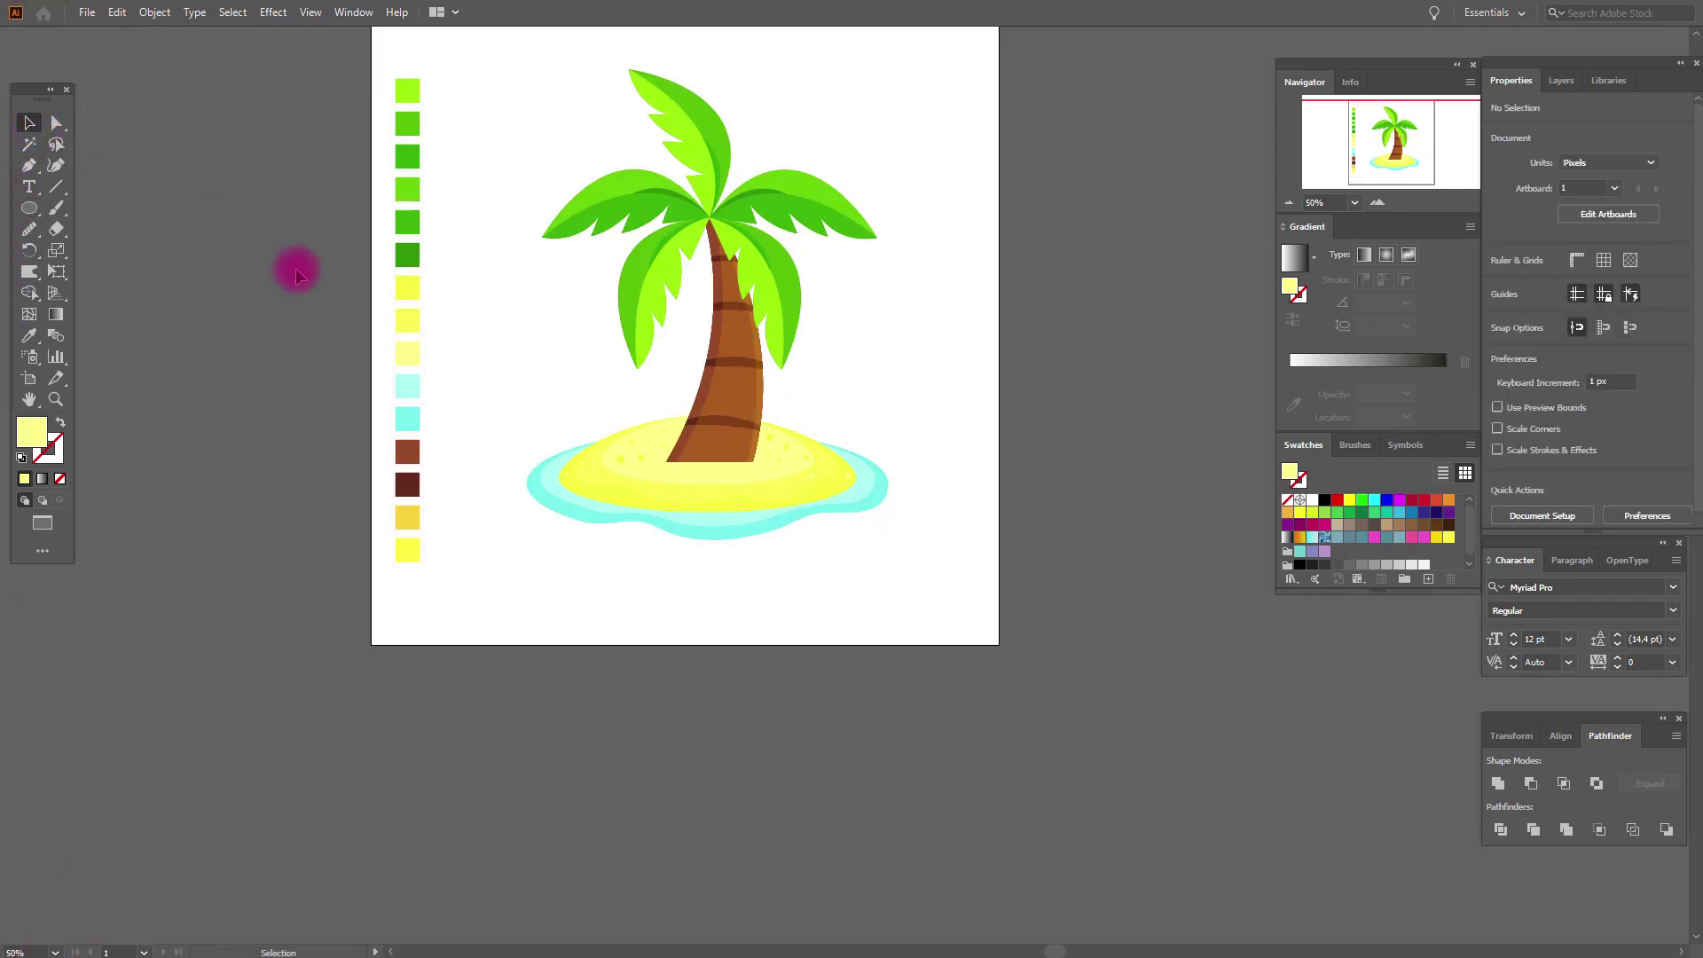
- Sample the palette's darker turquoise and draw small circles, one about 10 px wide, just outside the water's edge
left_click(29, 338)
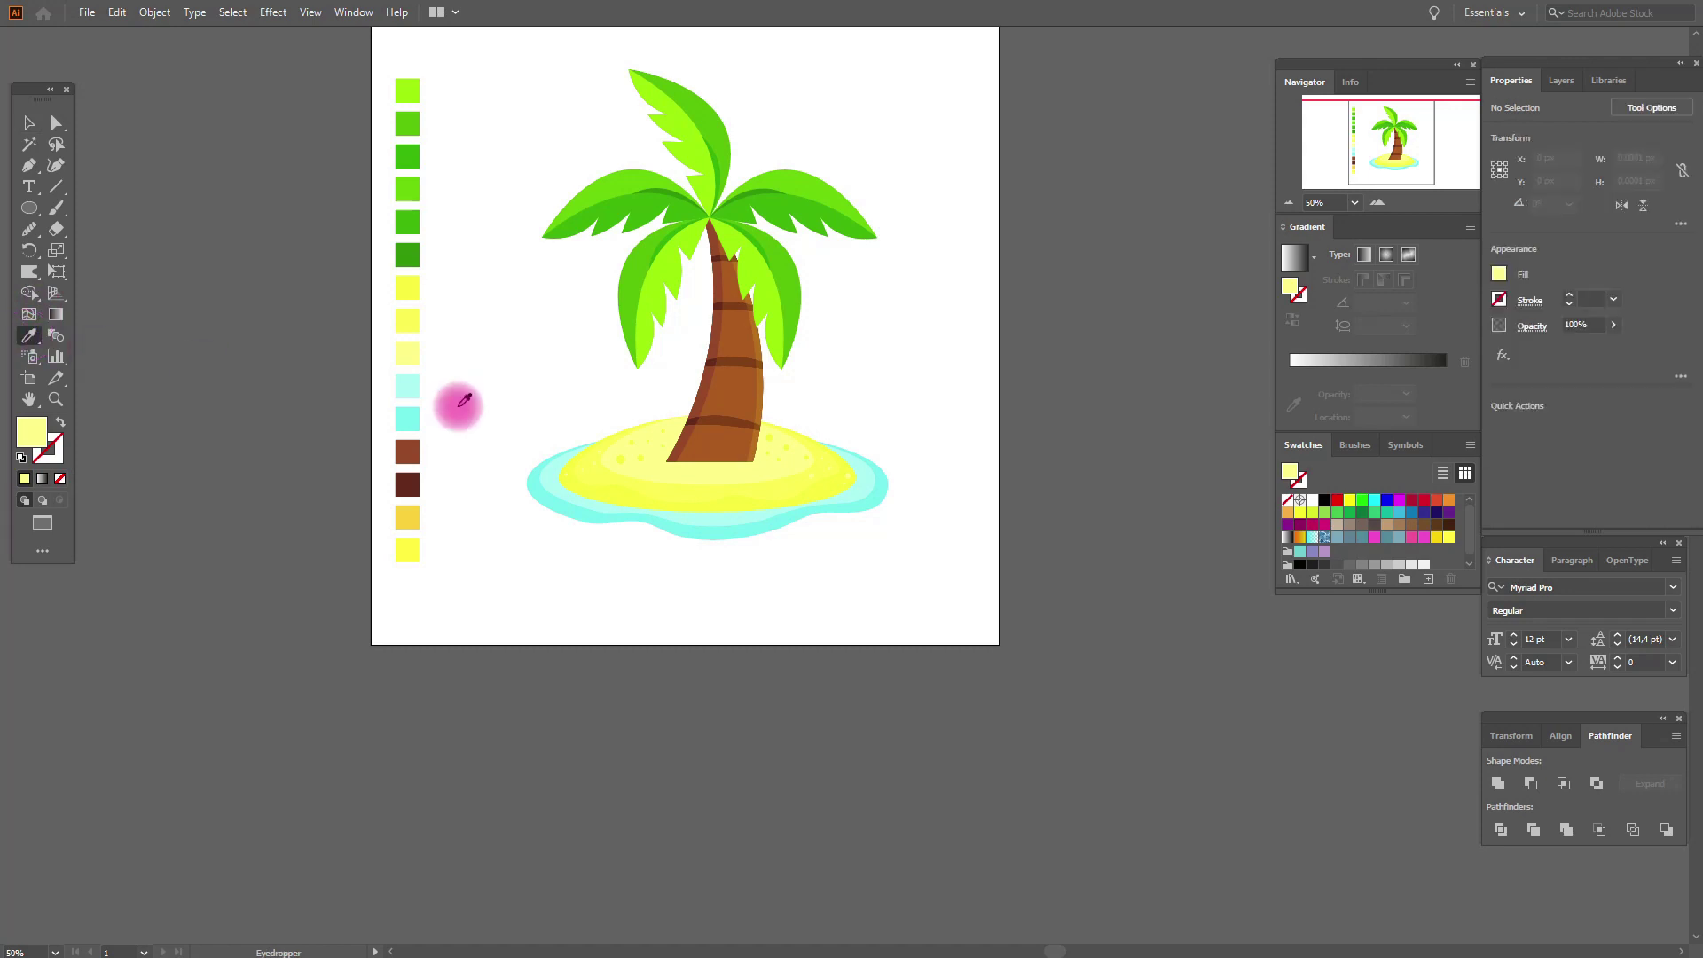
left_click(410, 414)
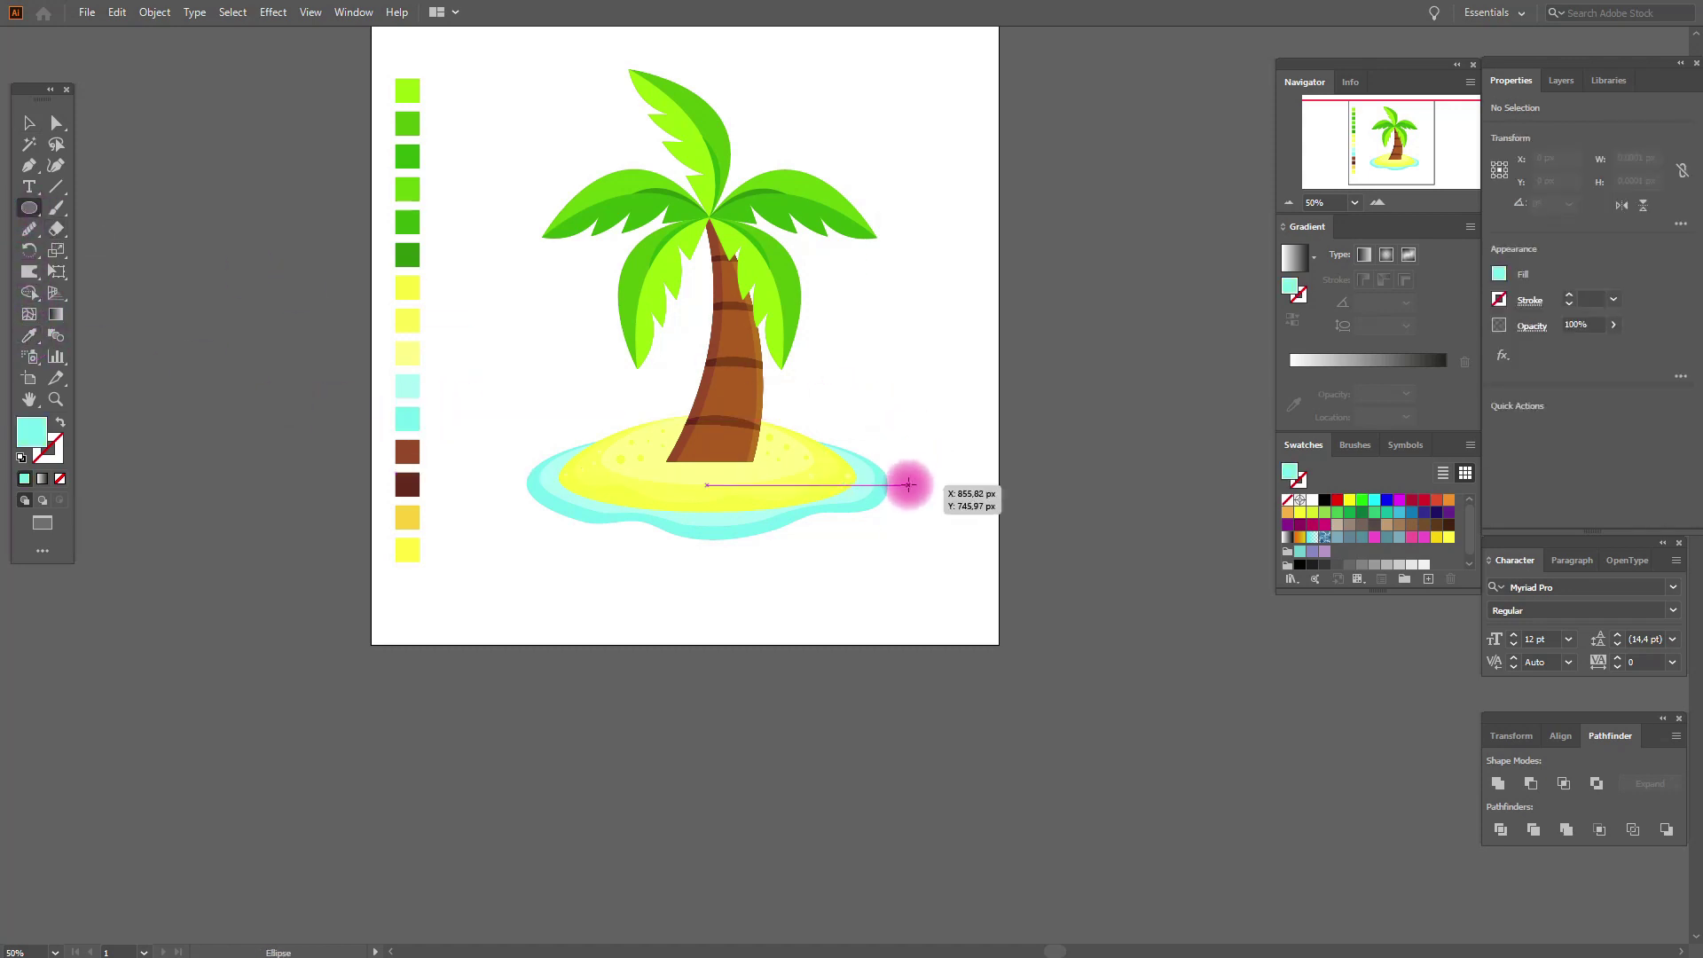
left_click_drag(902, 464, 929, 470)
left_click_drag(502, 507, 411, 484)
key("v")
key("ctrl+equal")
key("ctrl+equal")
key("ctrl+equal")
scroll(723, 556, "right", 10)
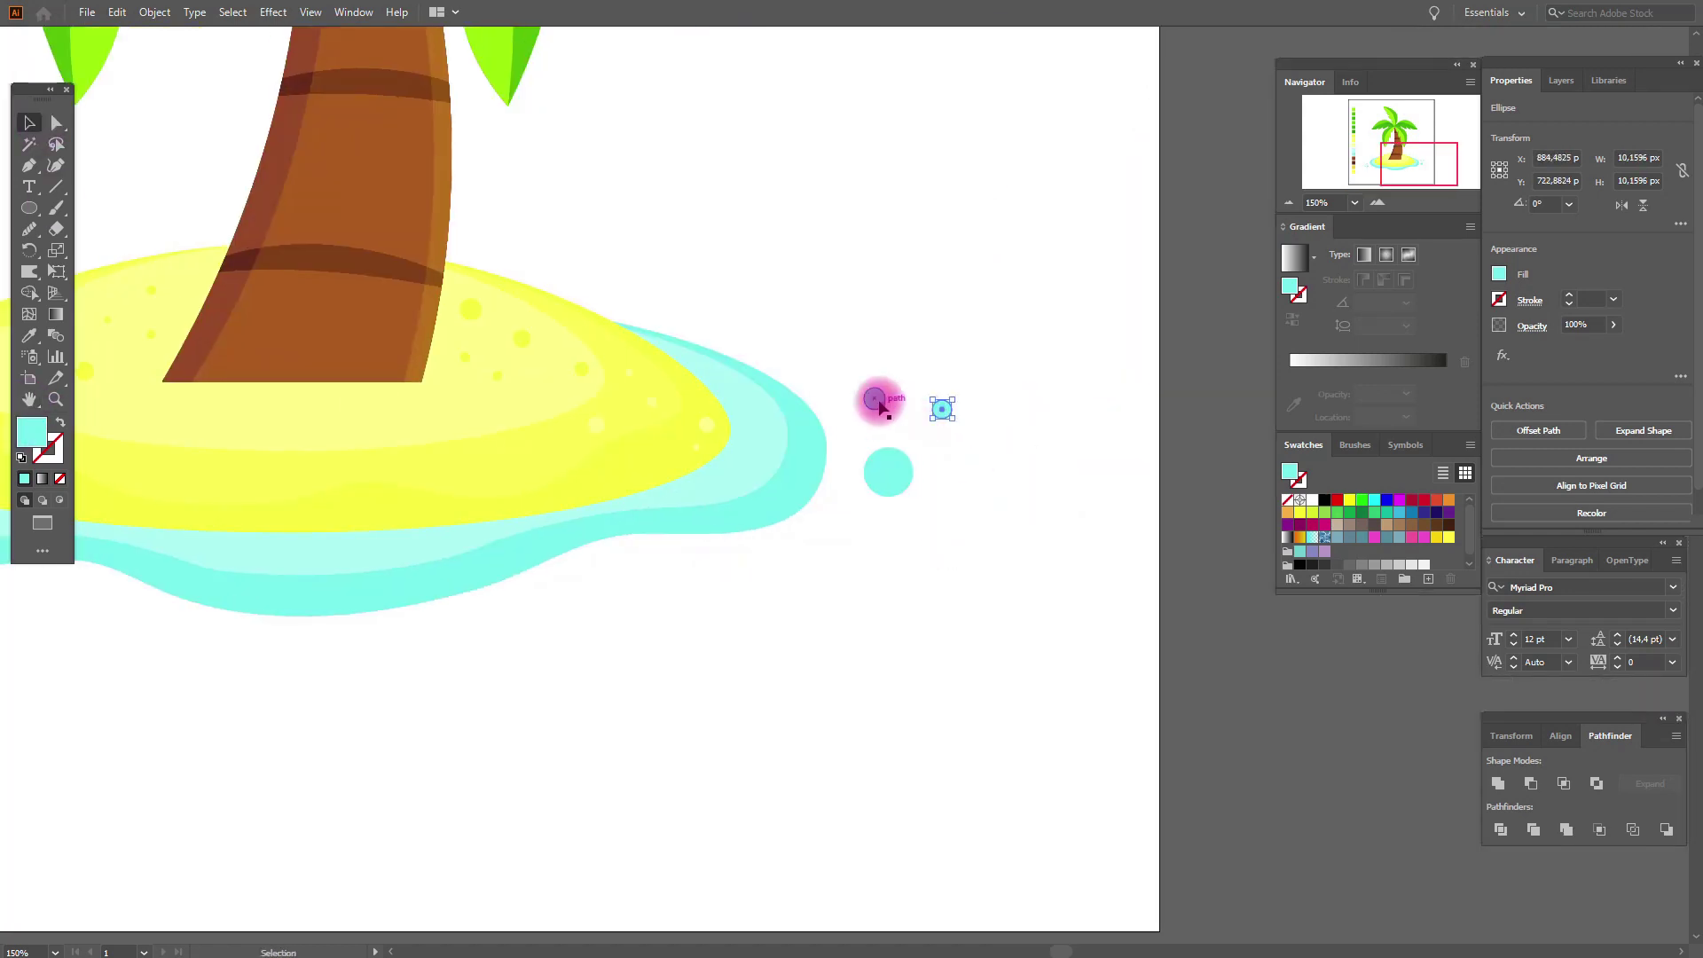